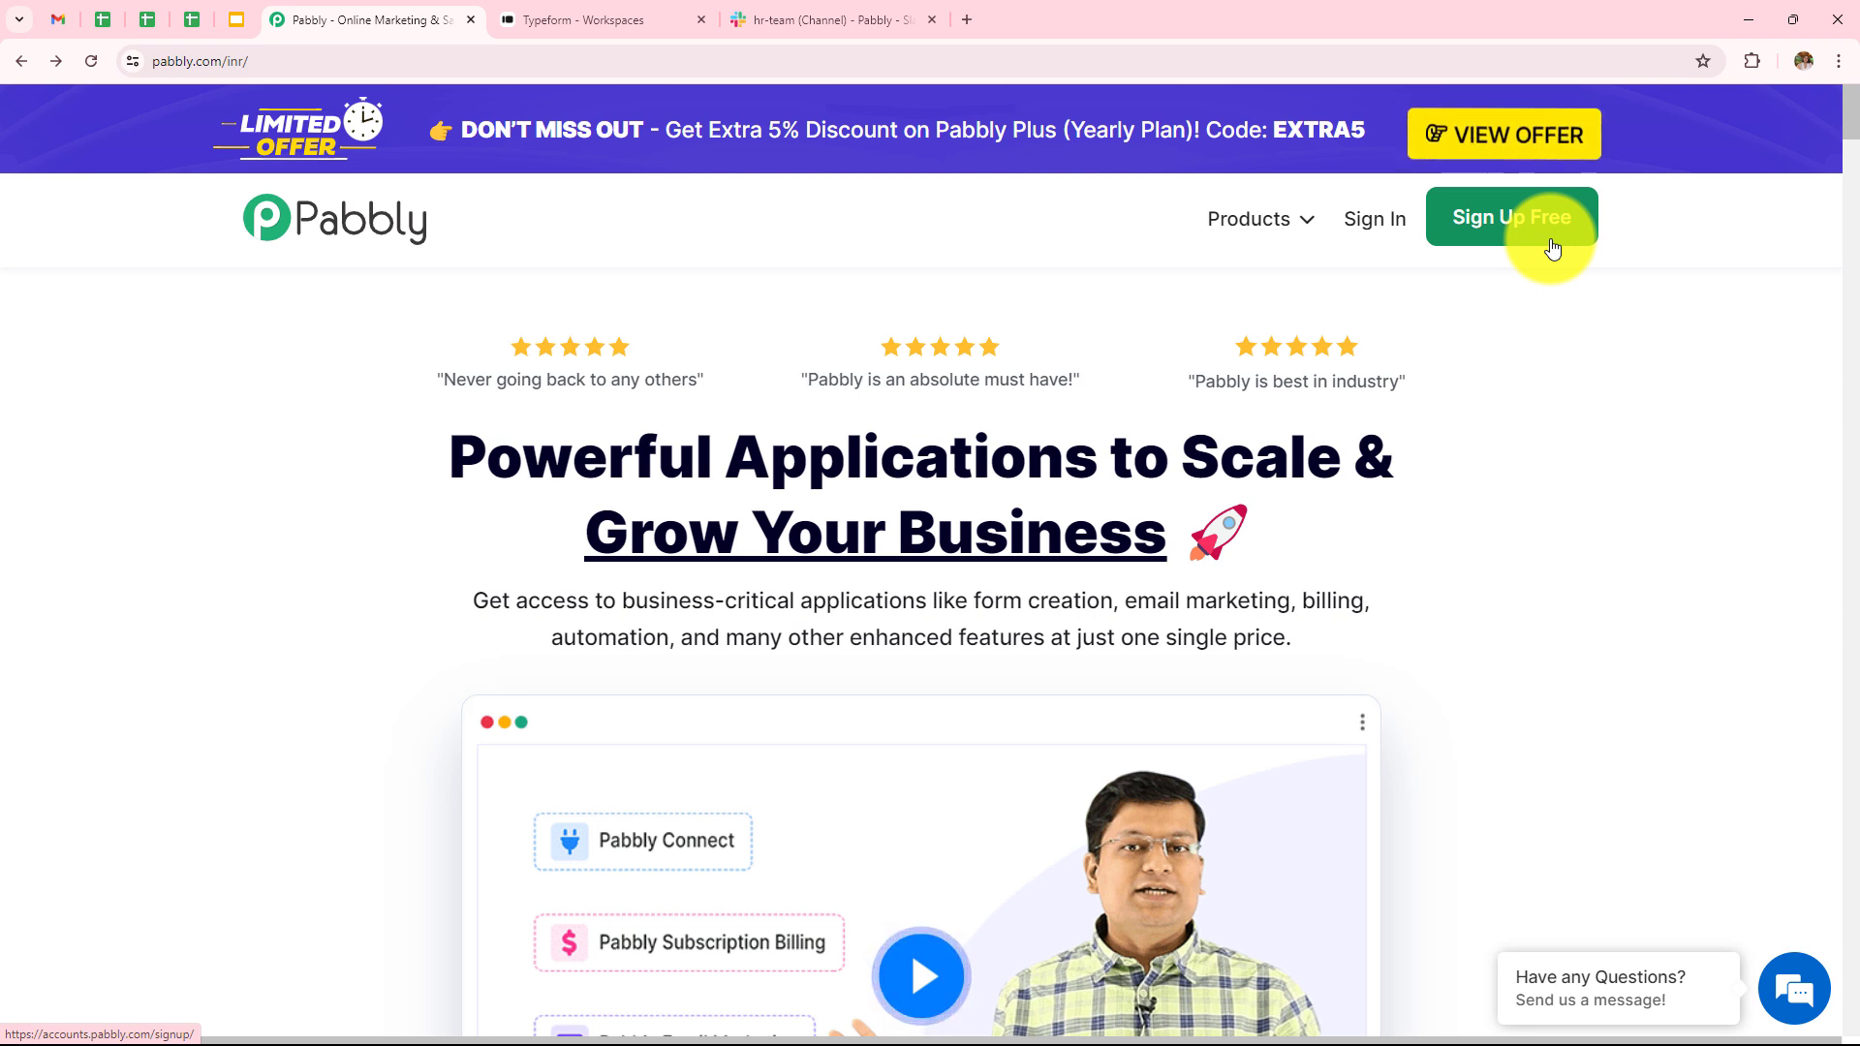
- Sign in to Pabbly and launch Pabbly Connect from the All Pabbly Apps page
click(1373, 238)
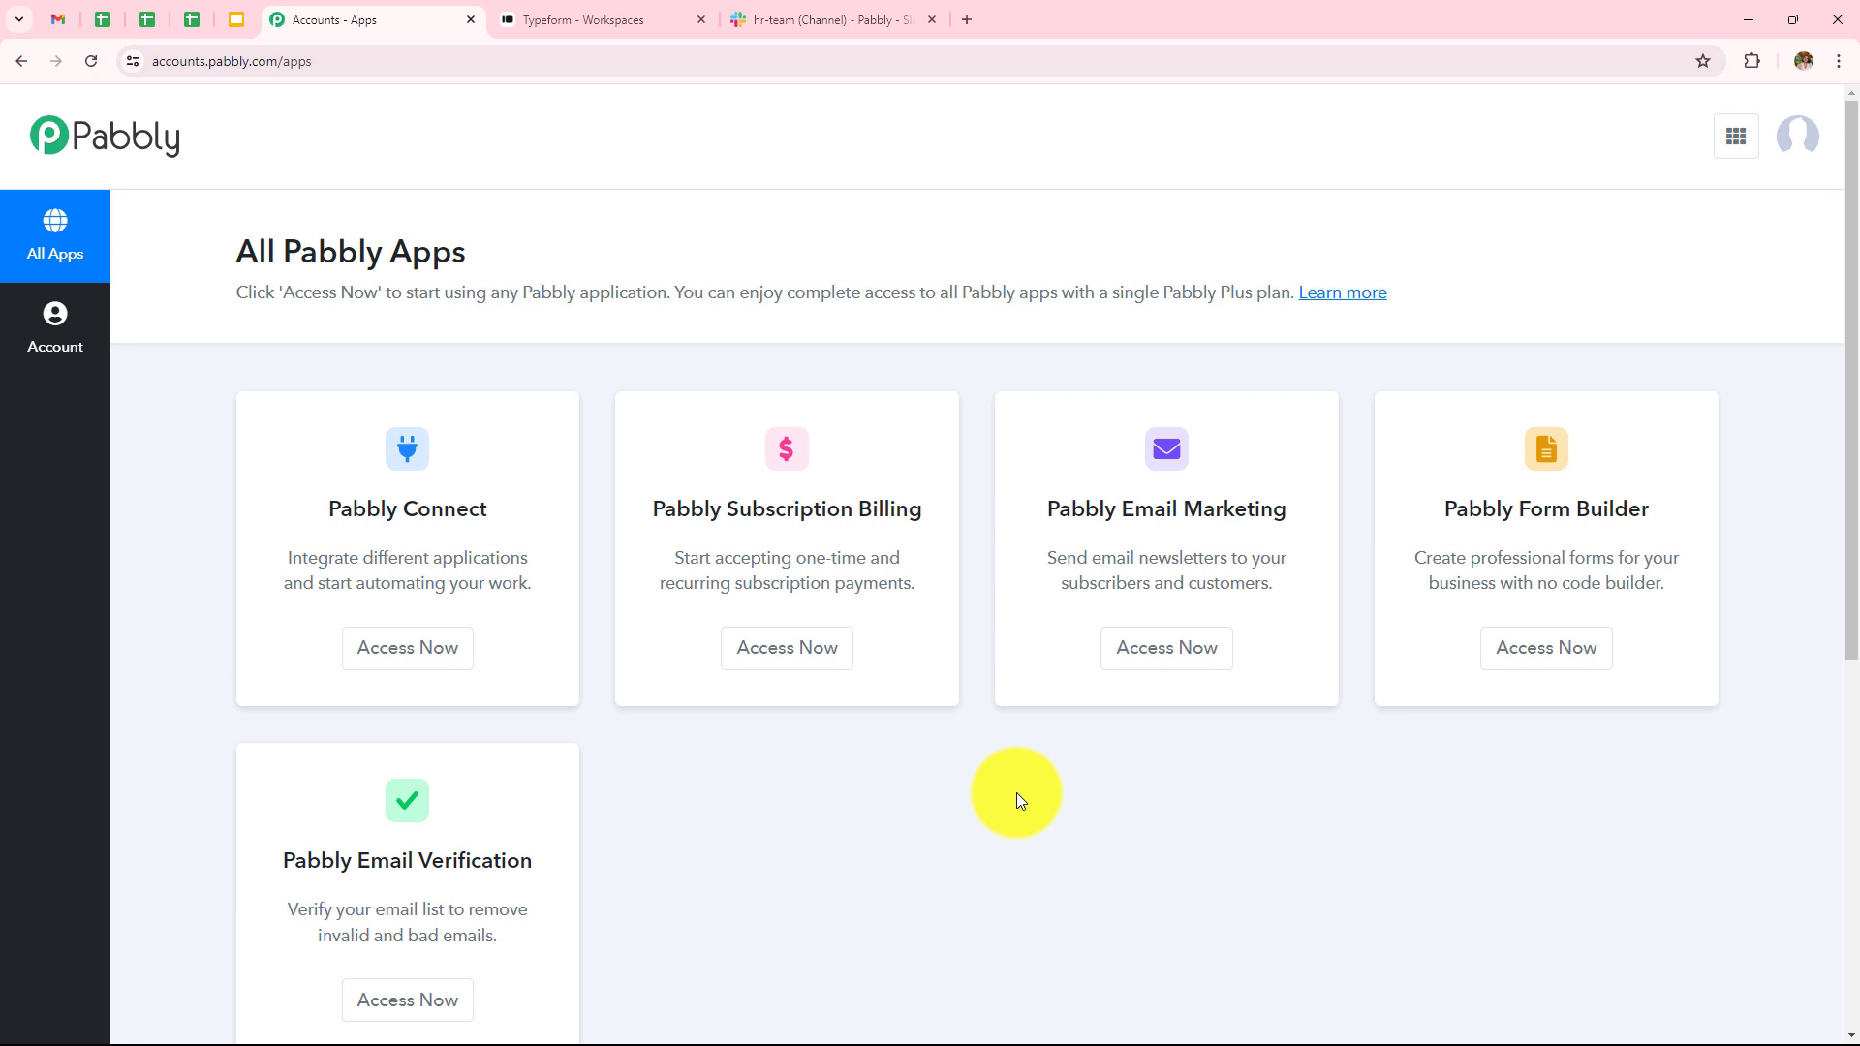
click(470, 664)
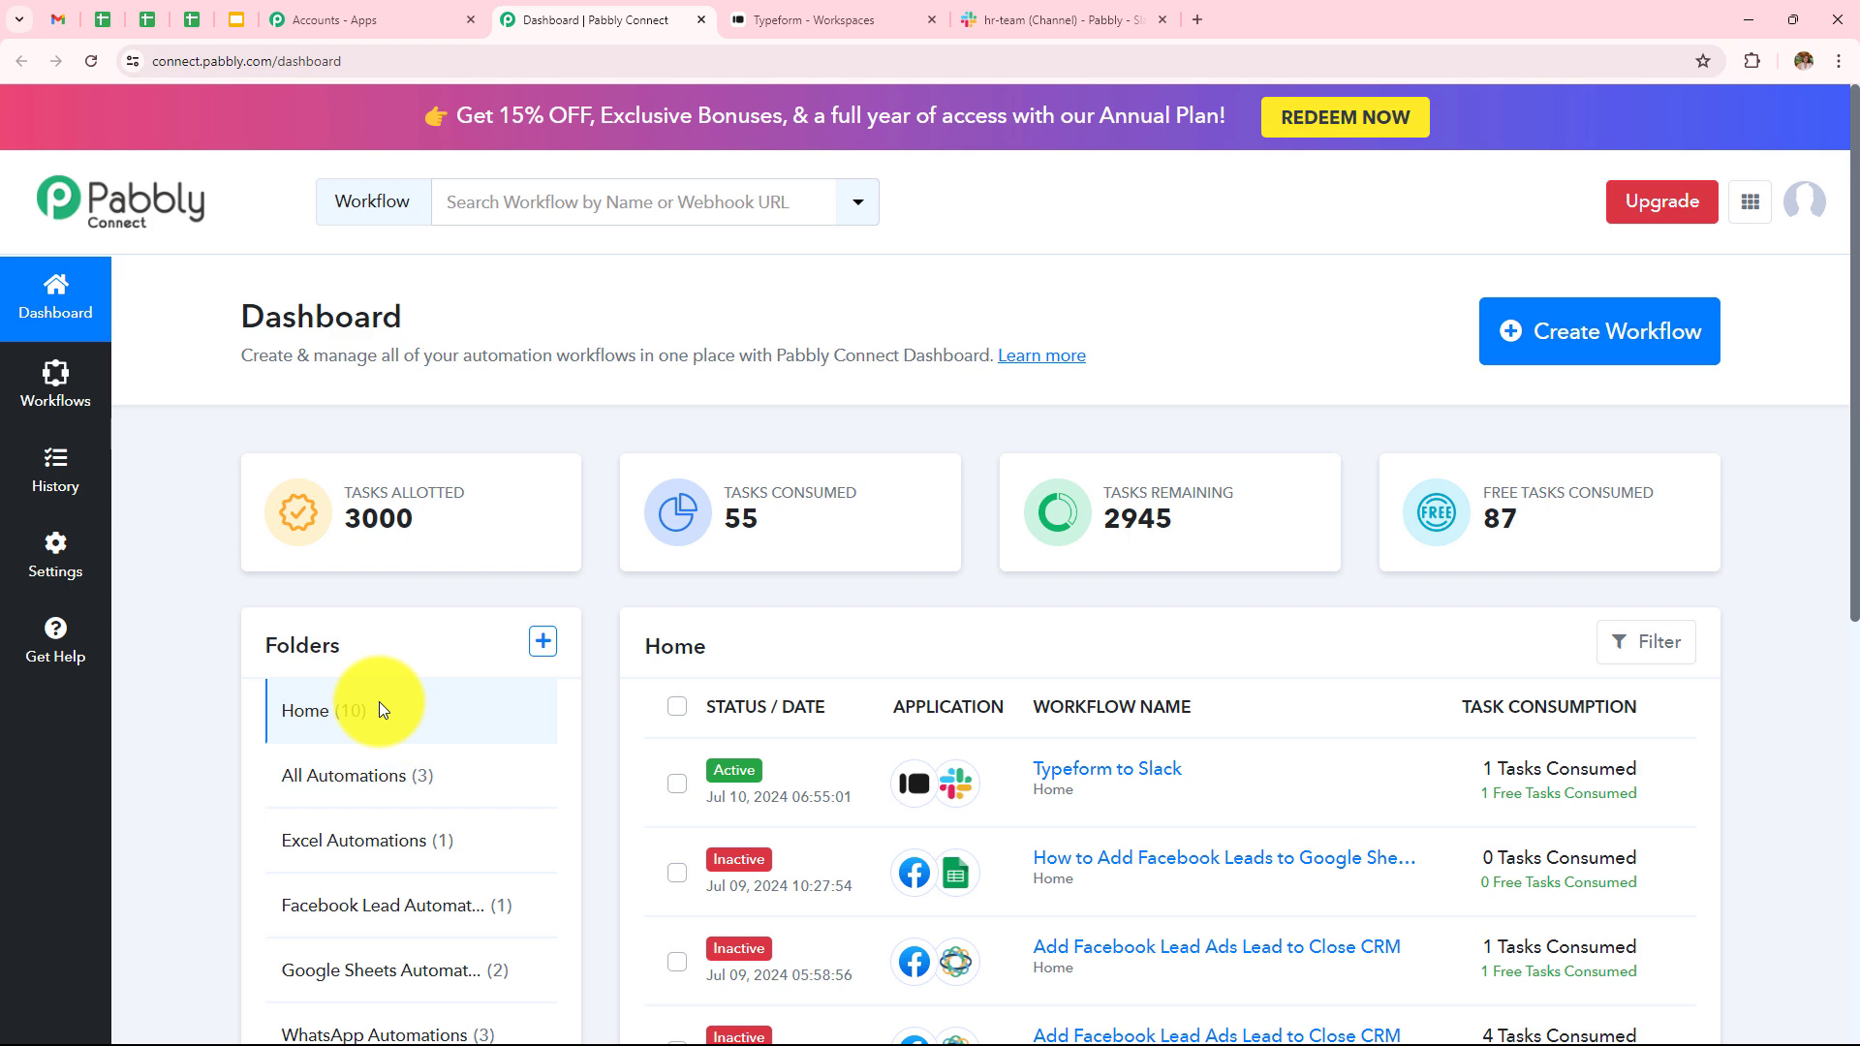
- Paste 'How to Send Slack Notification on Typeform Submission' as the new workflow's name and file it under All Automations
click(543, 647)
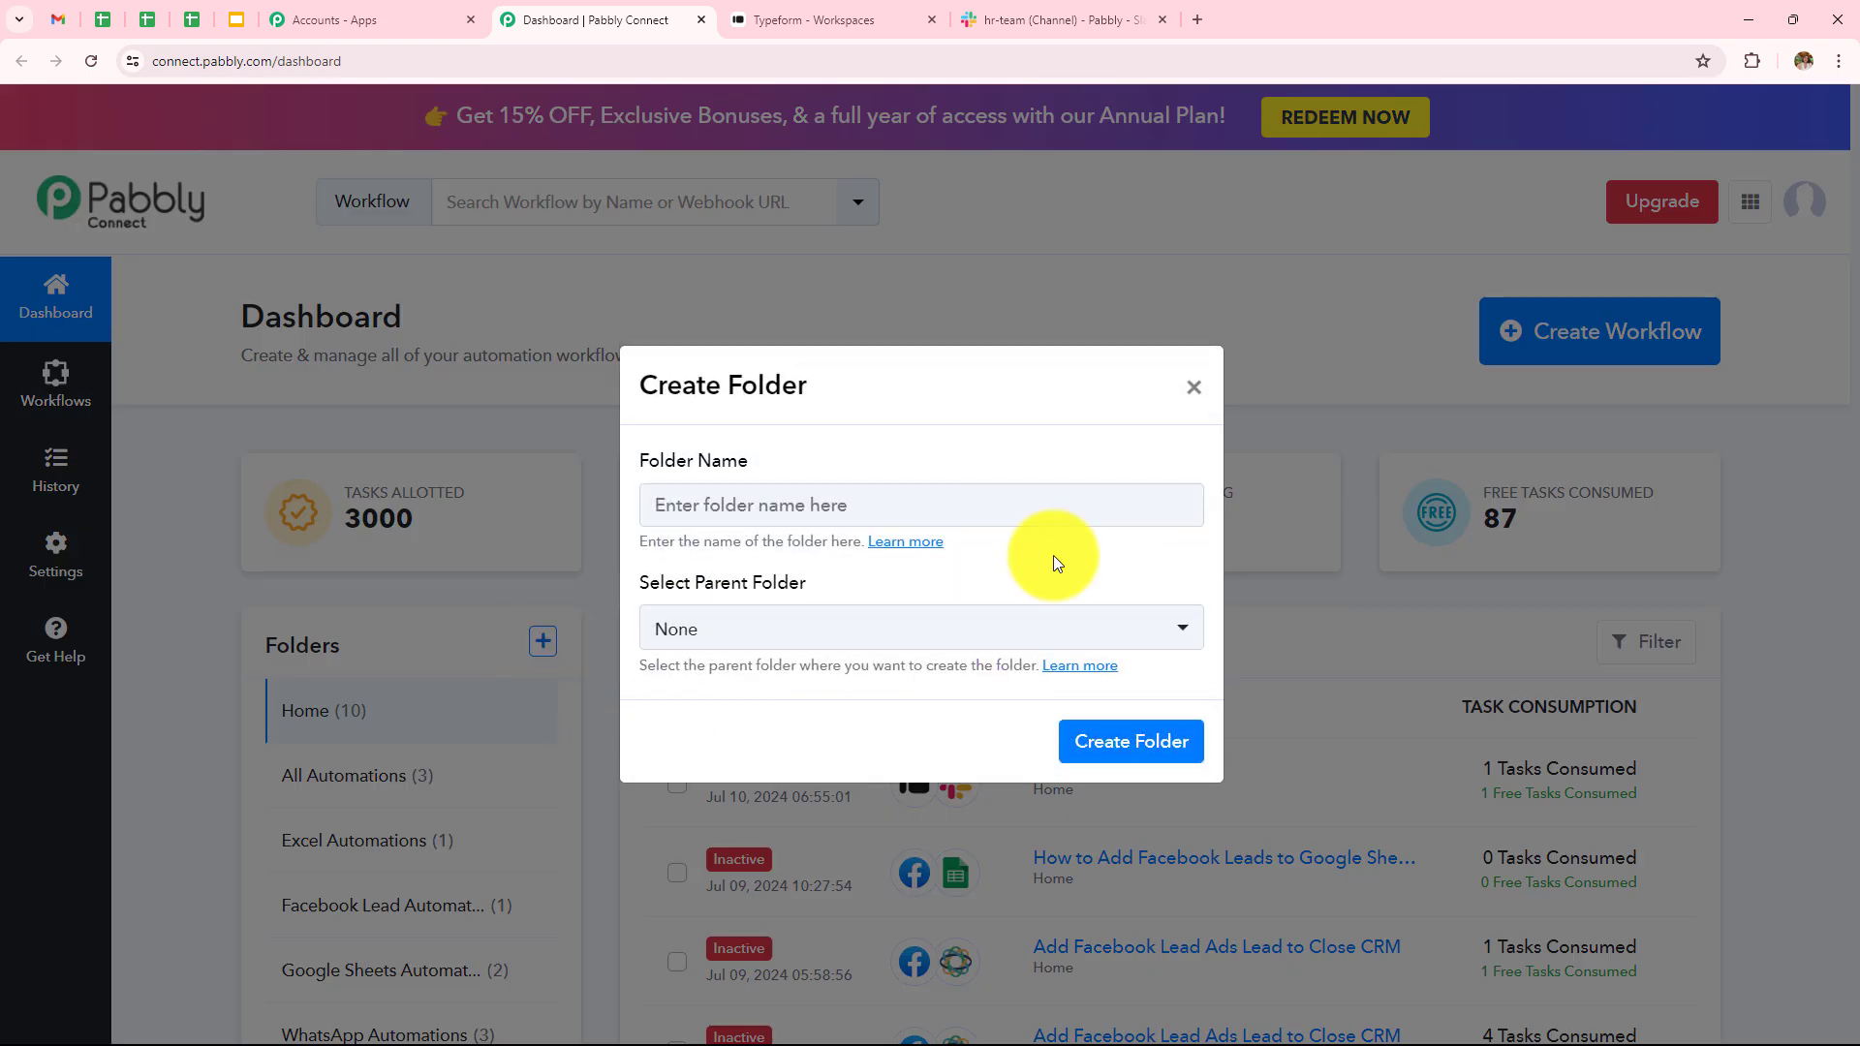
click(1194, 388)
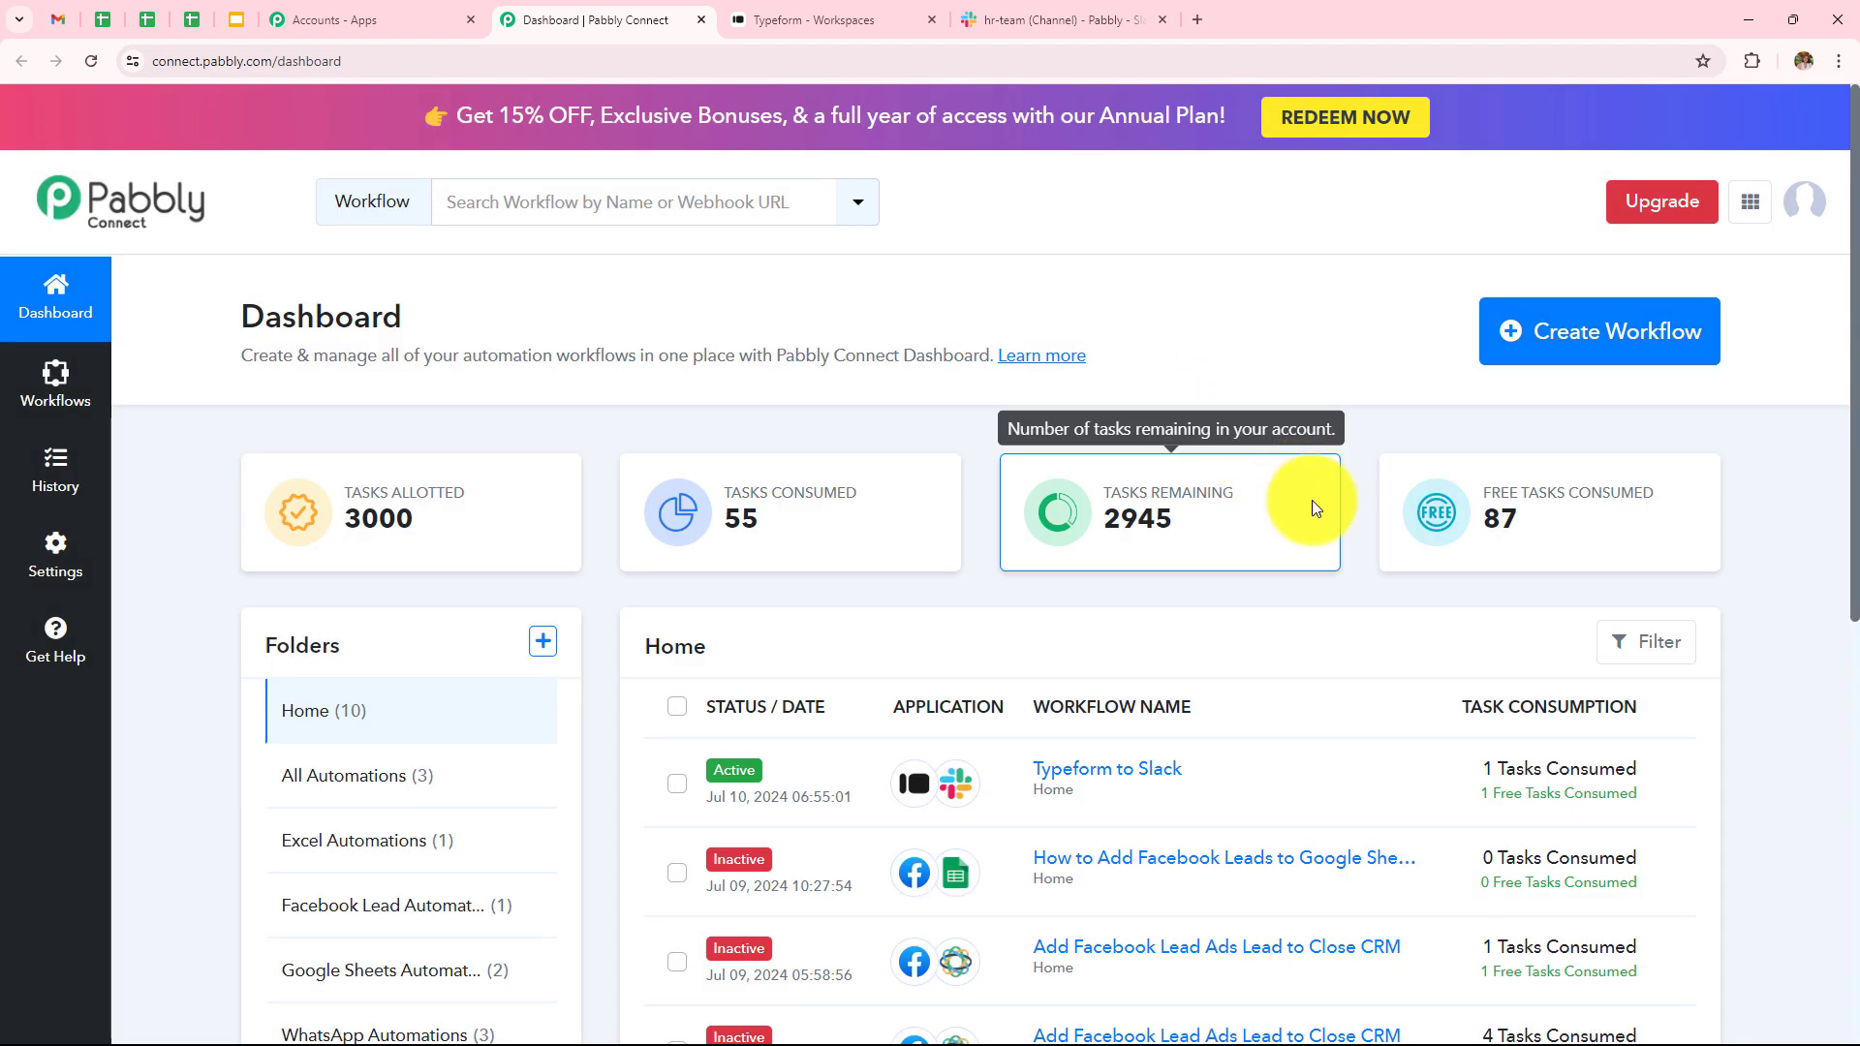
click(1545, 358)
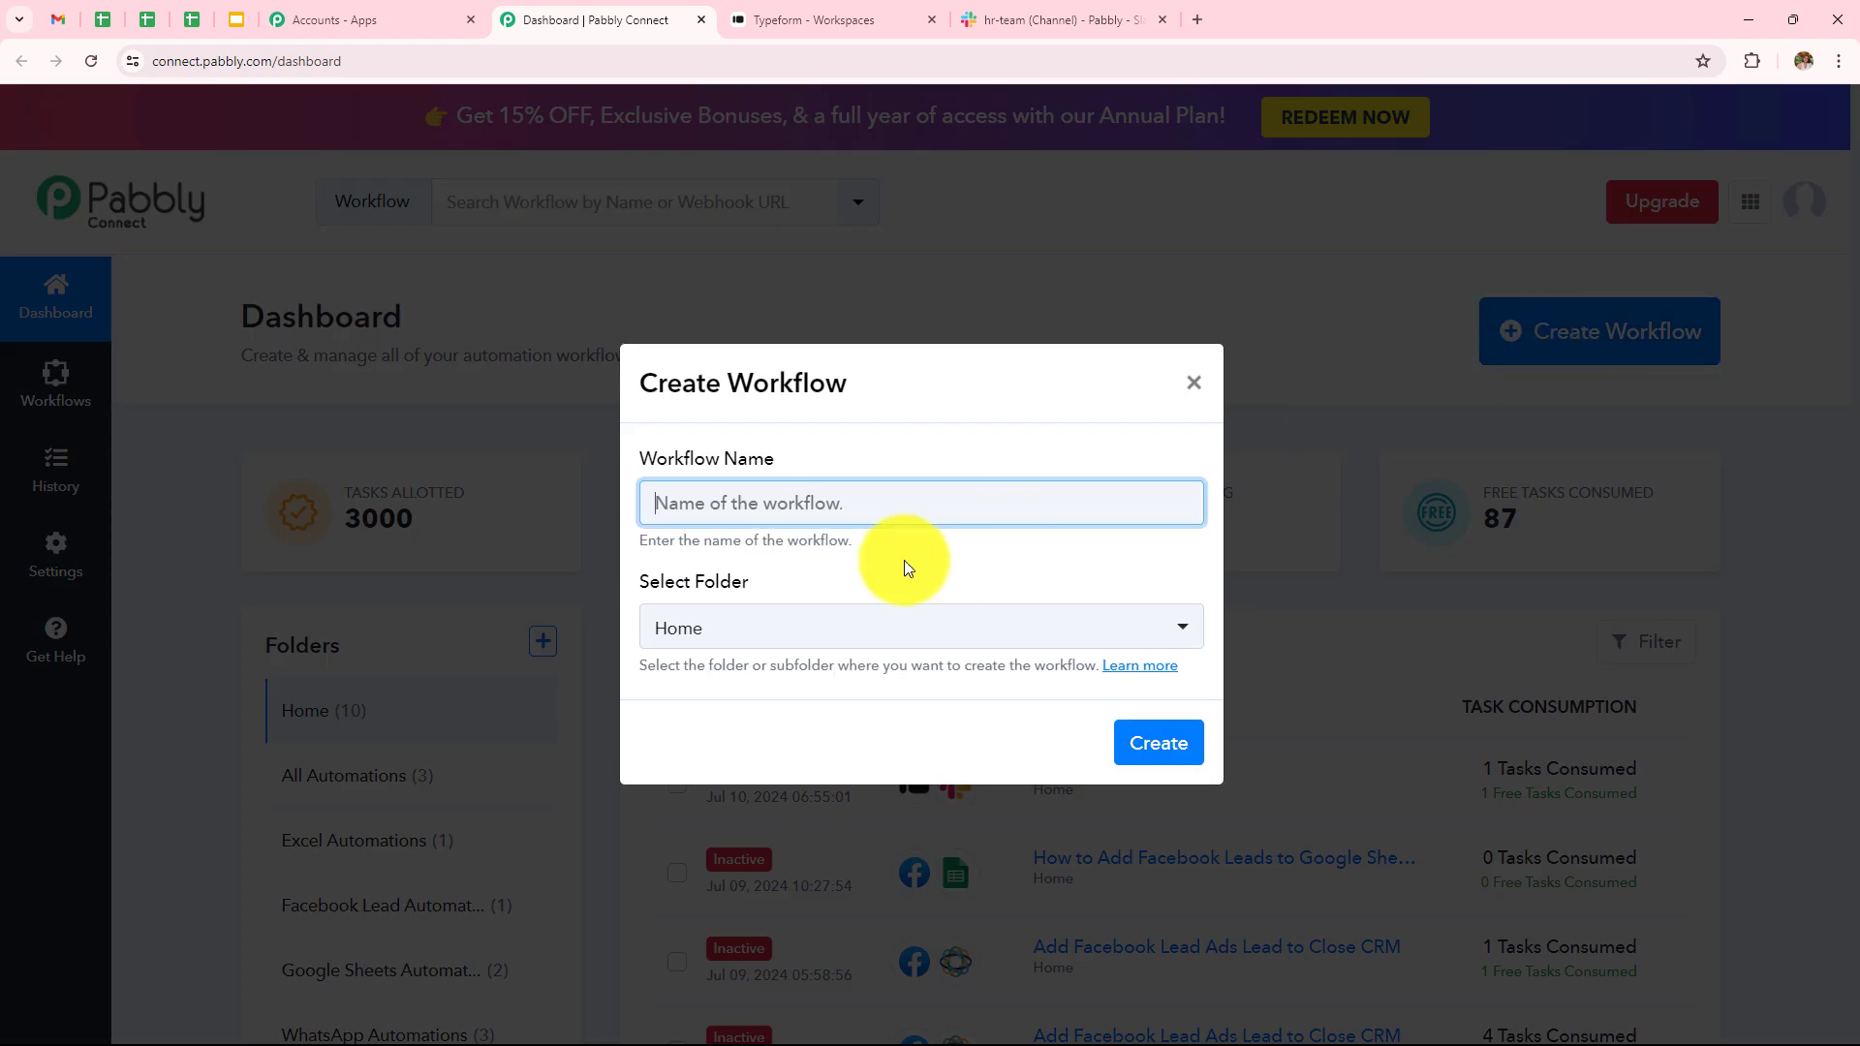
click(902, 503)
text(How to Send Slack Notification on Typeform Submission)
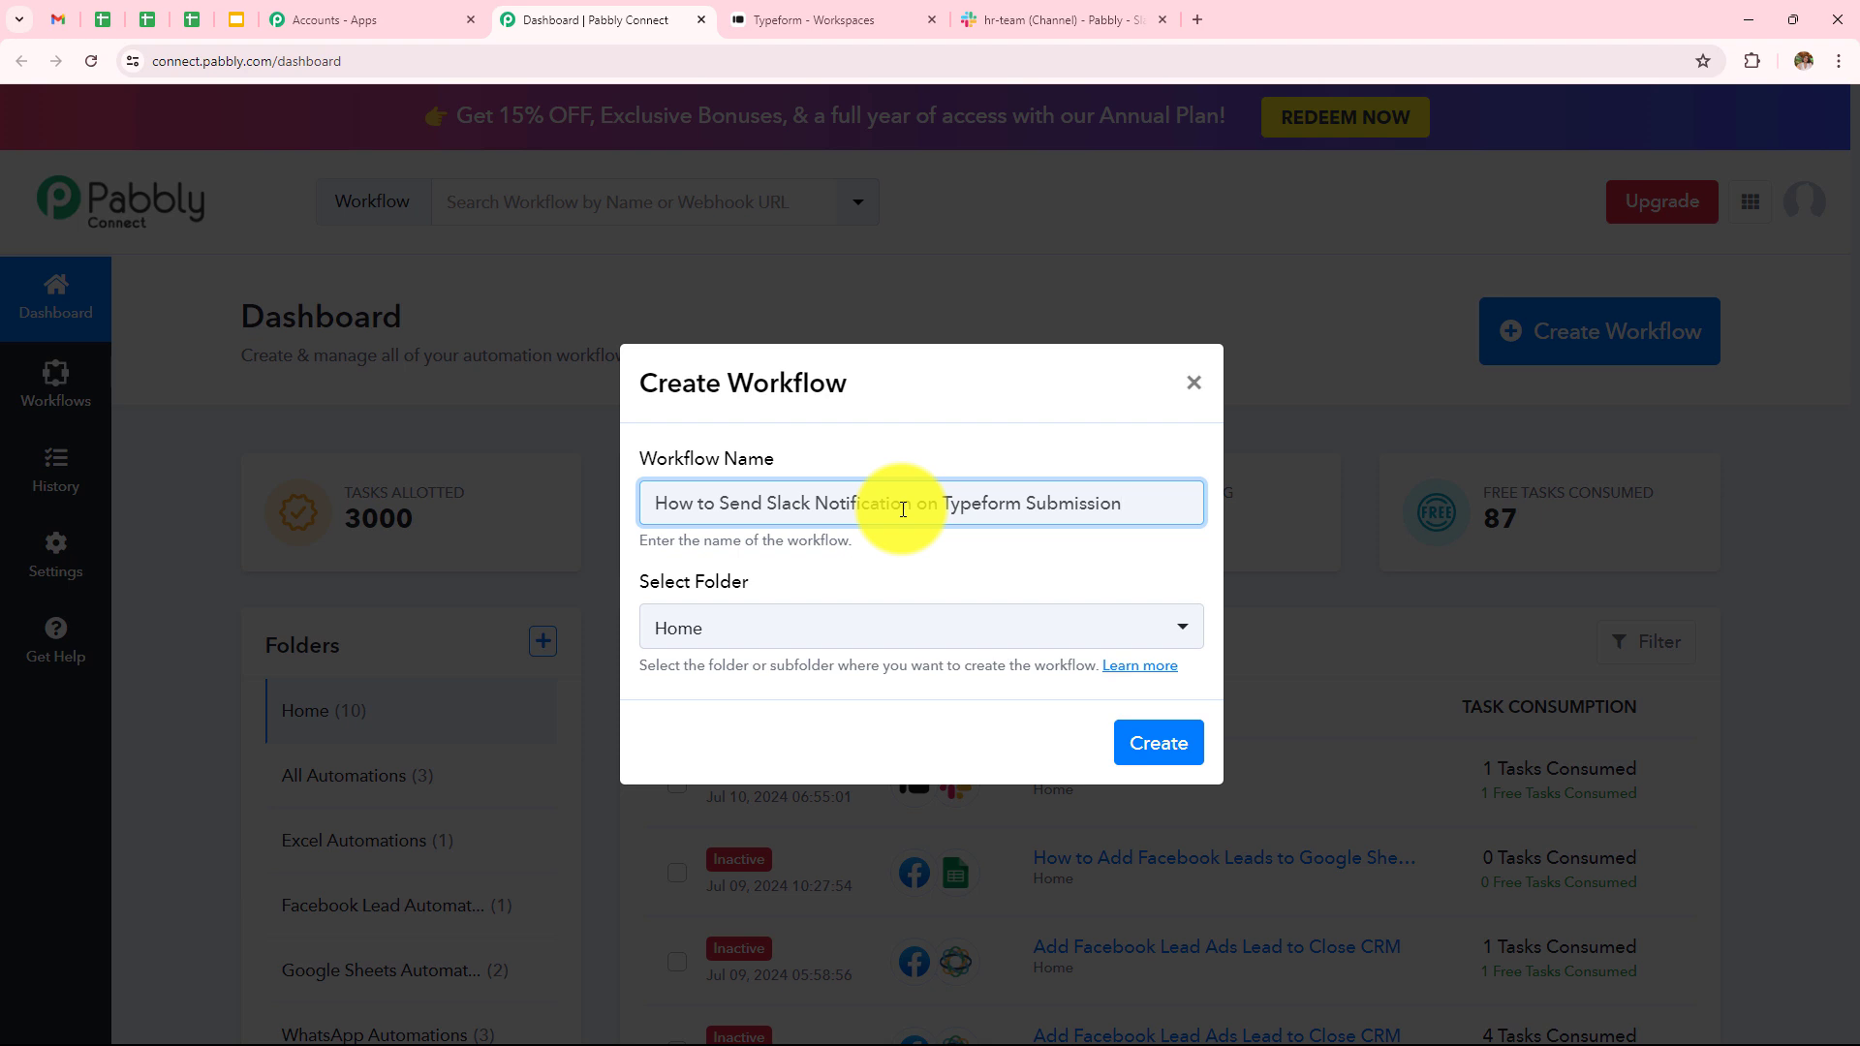
click(913, 635)
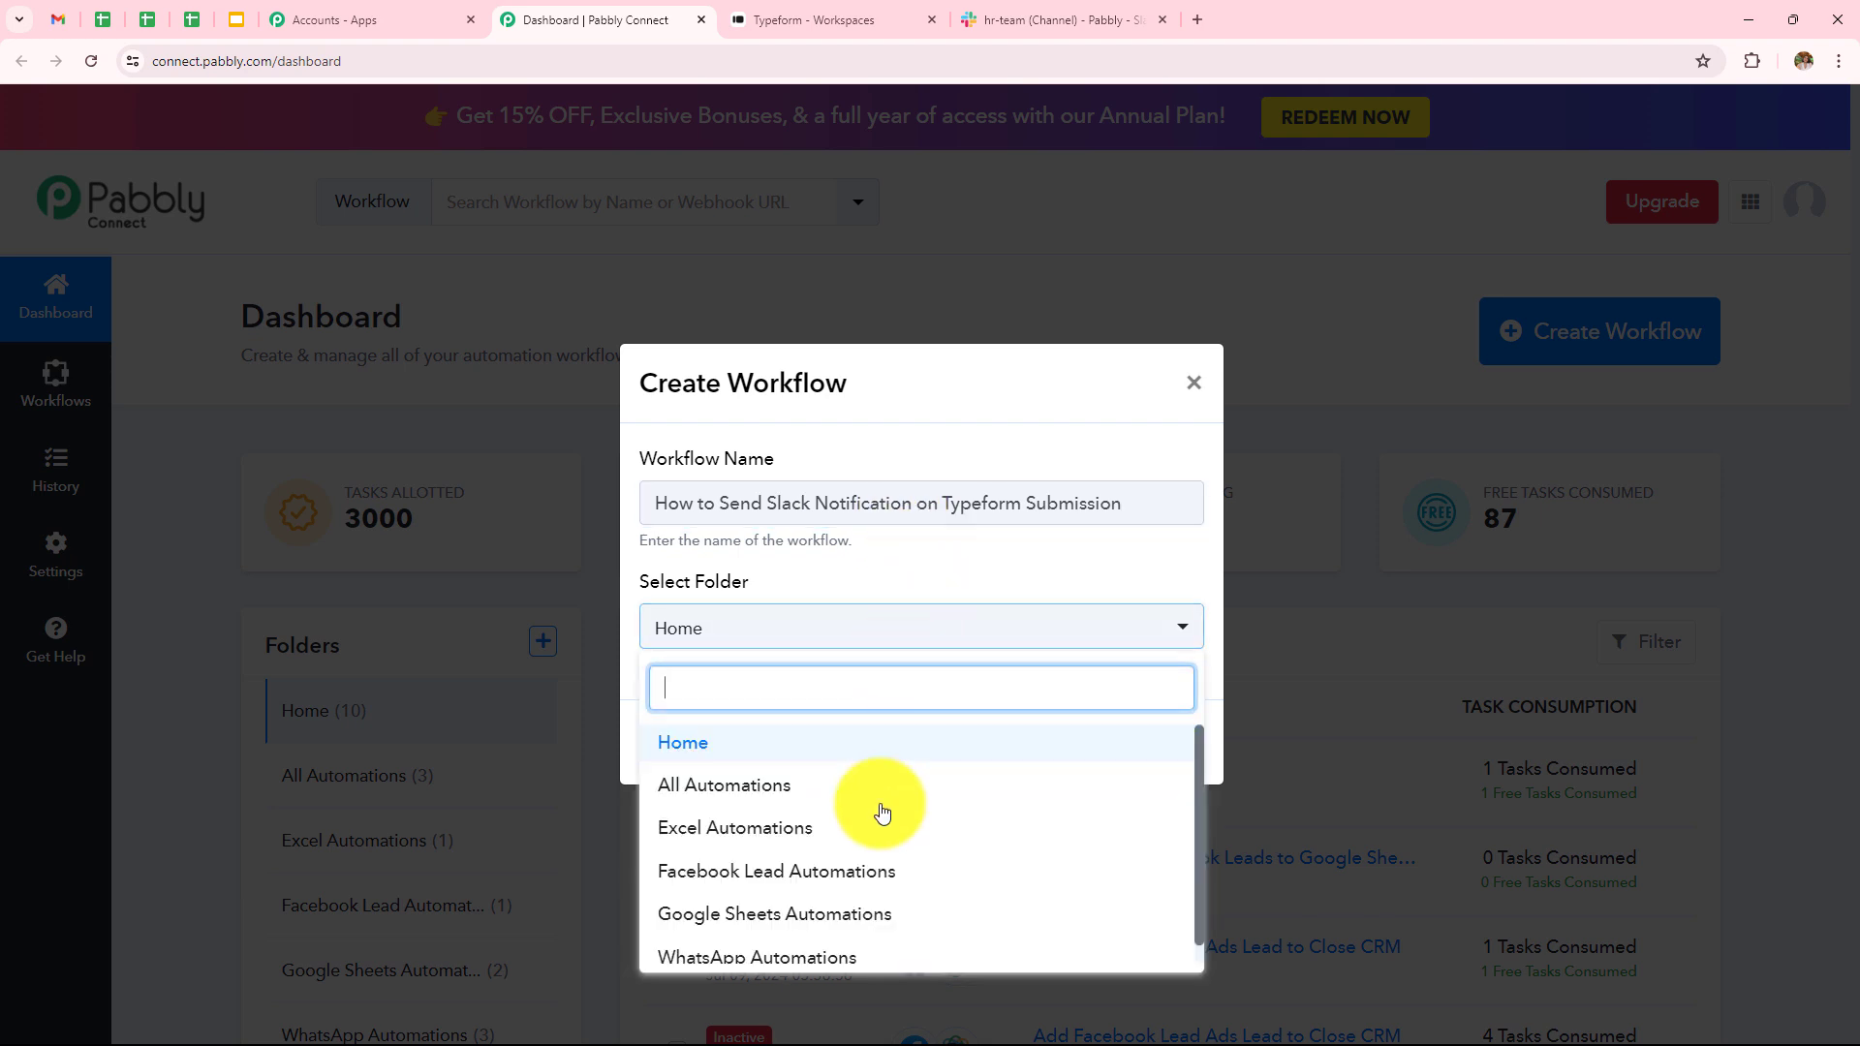
scroll(881, 806, down, 1)
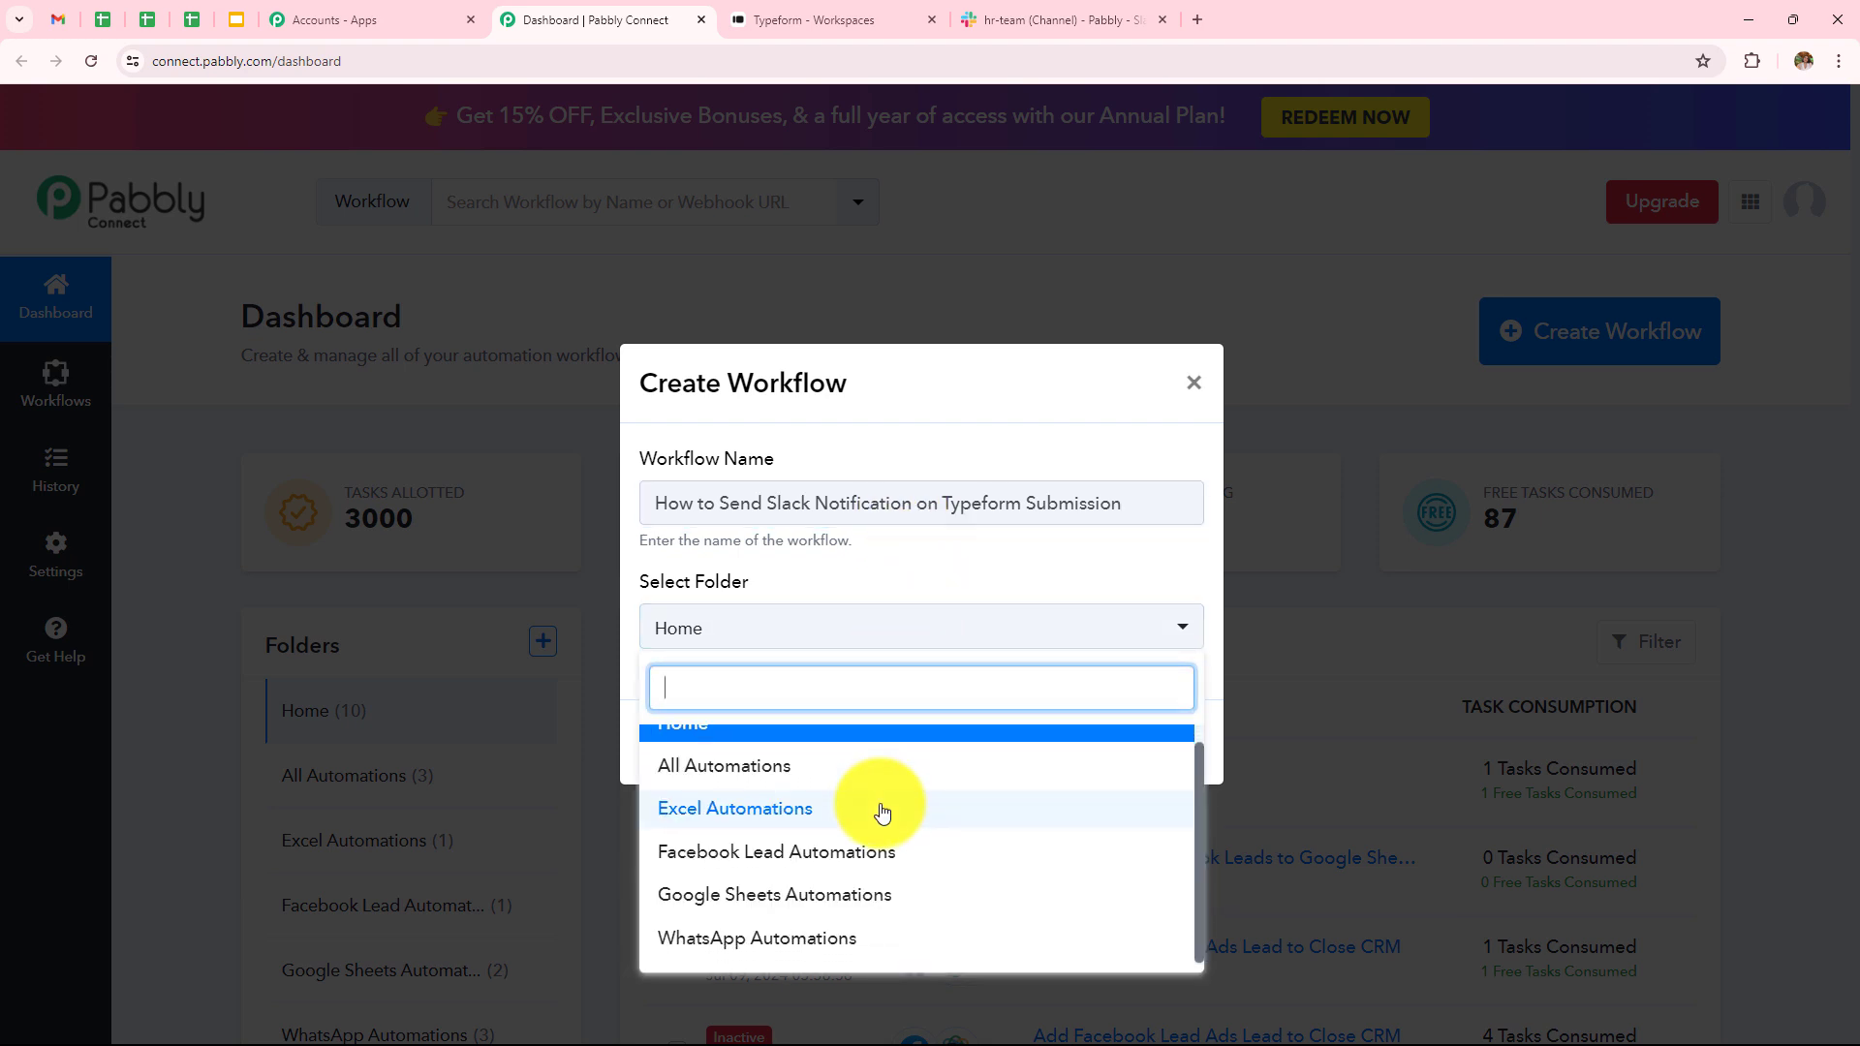
click(878, 777)
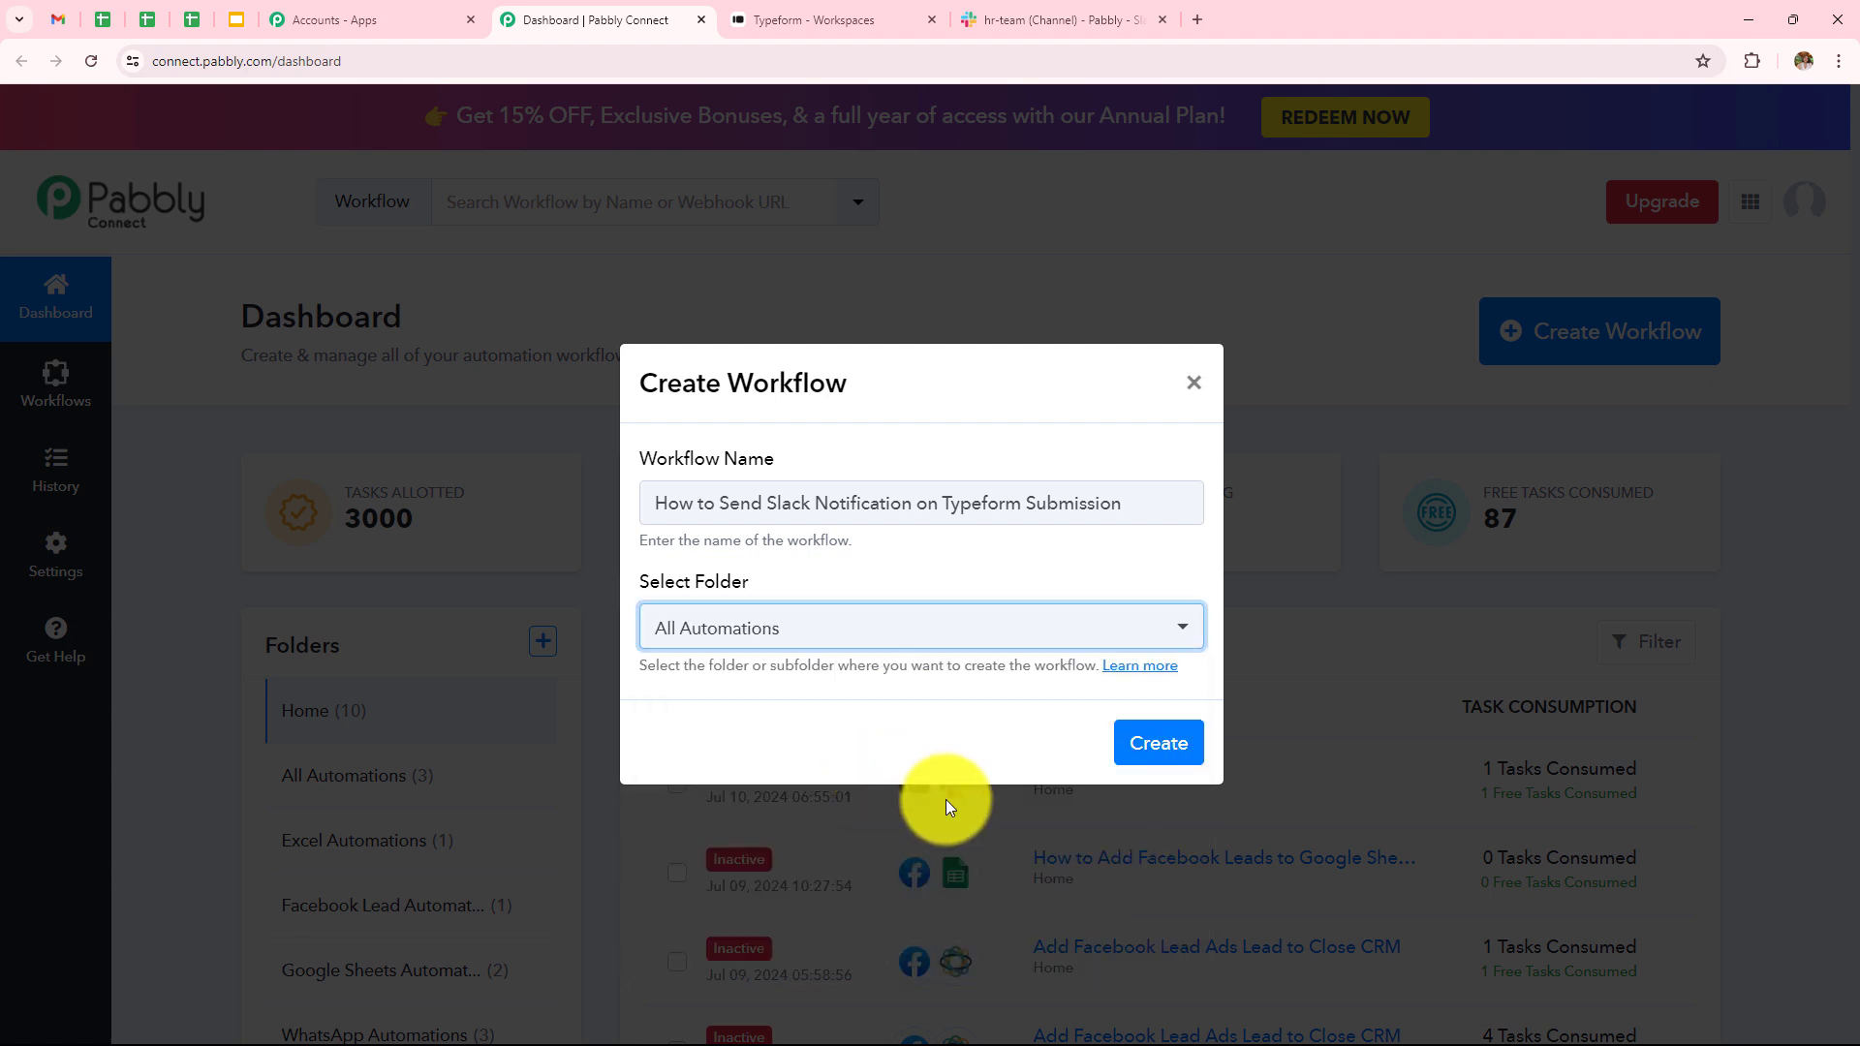
click(1140, 755)
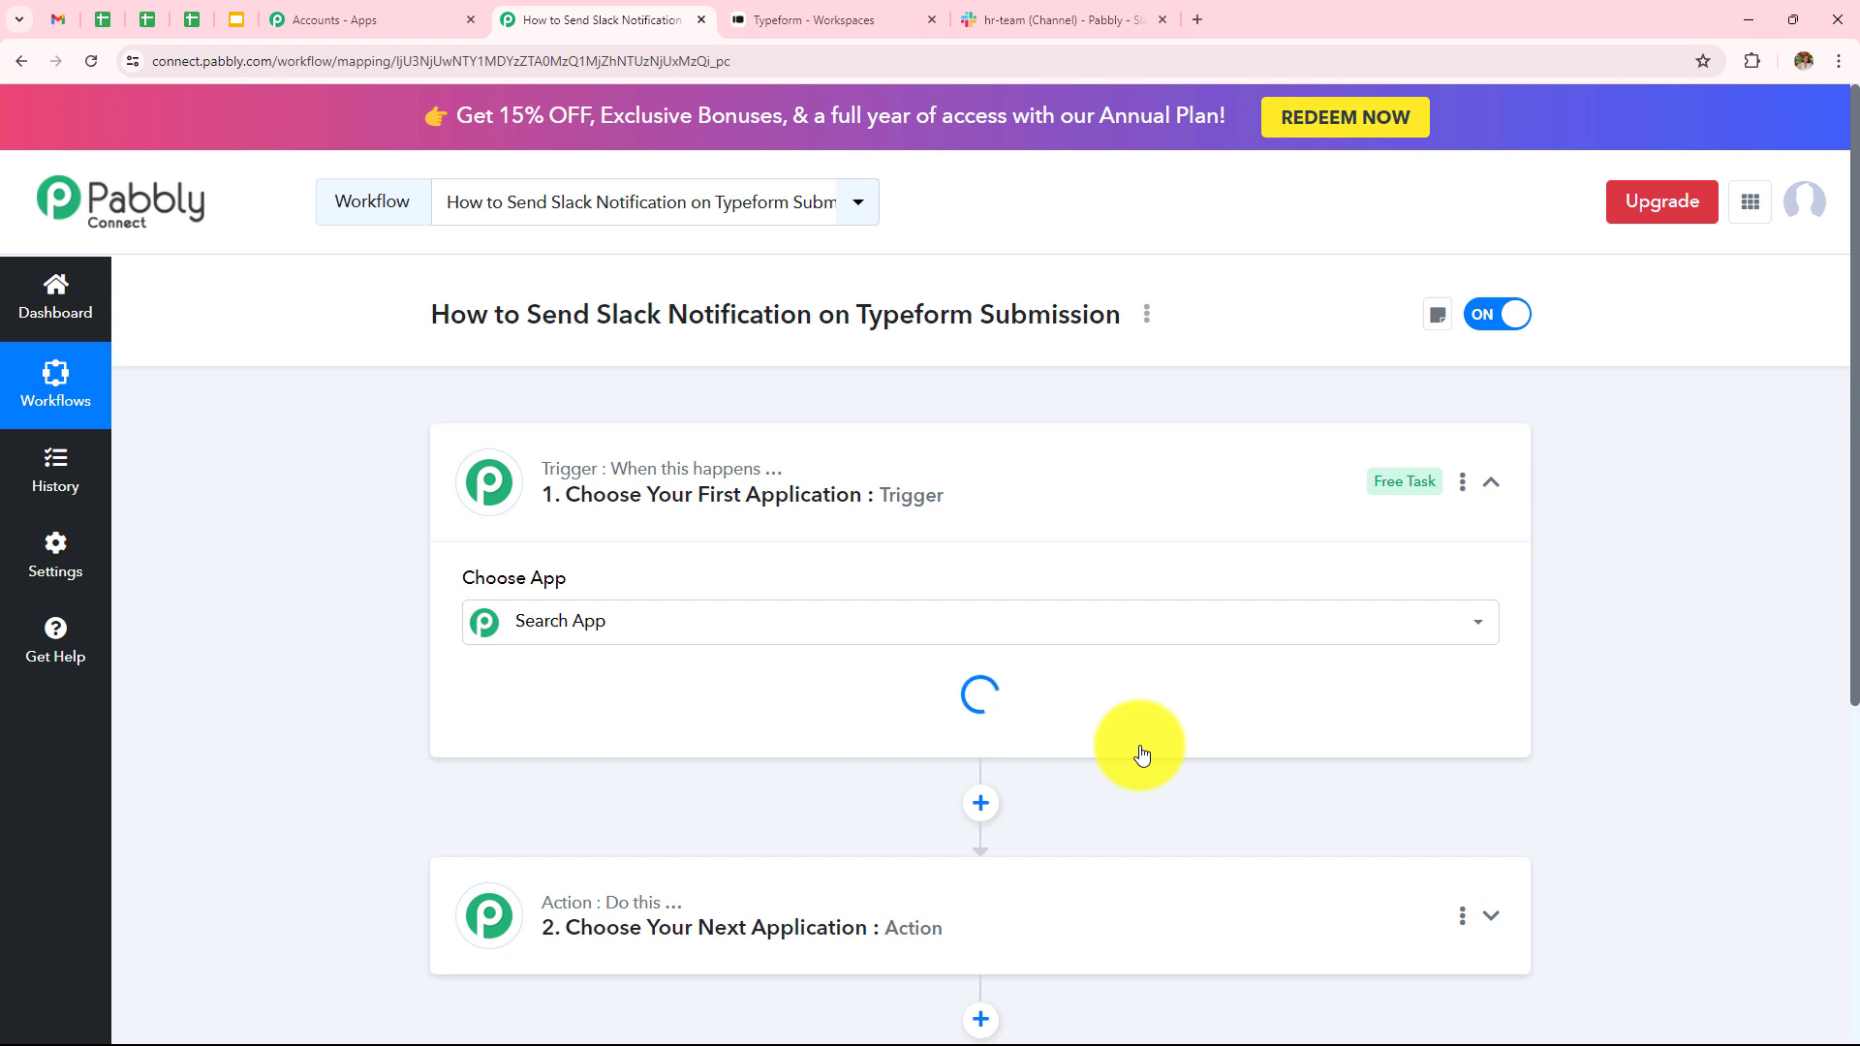
- Set the trigger app to Typeform, searched as 'Type', with the New Entry event
click(1495, 488)
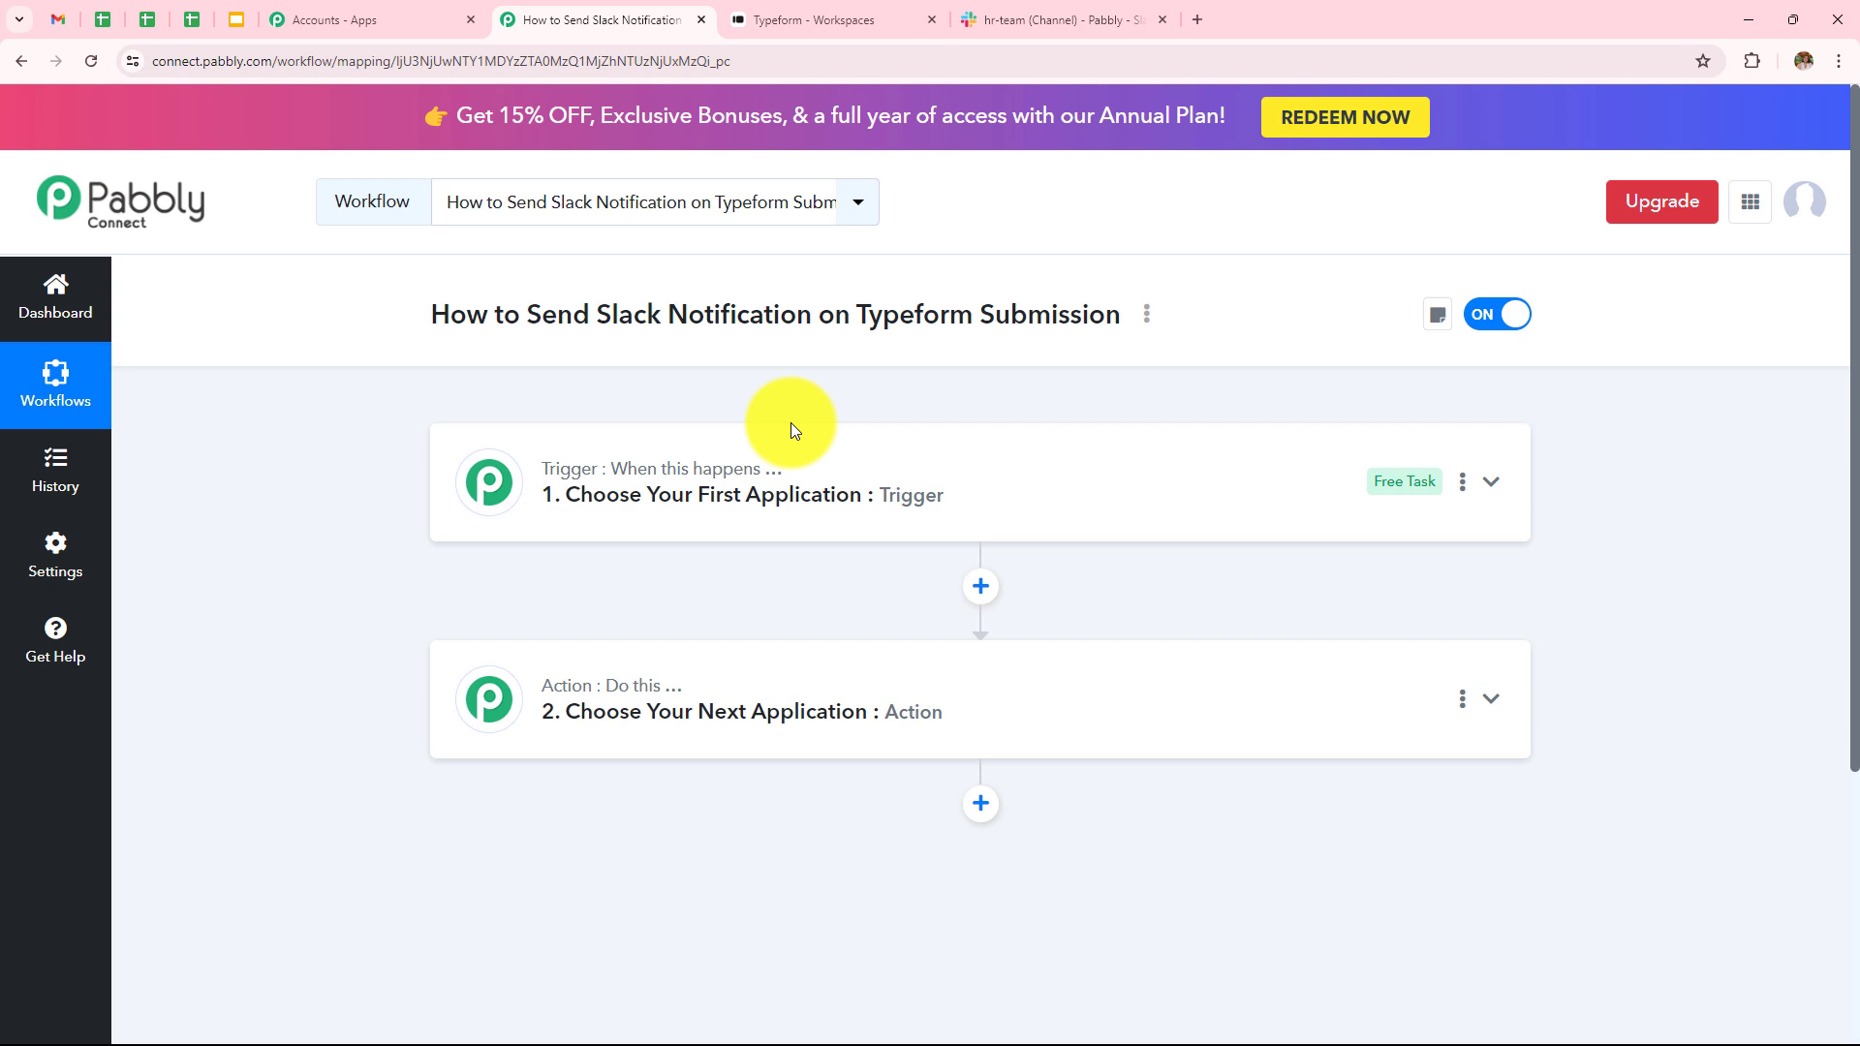
click(798, 473)
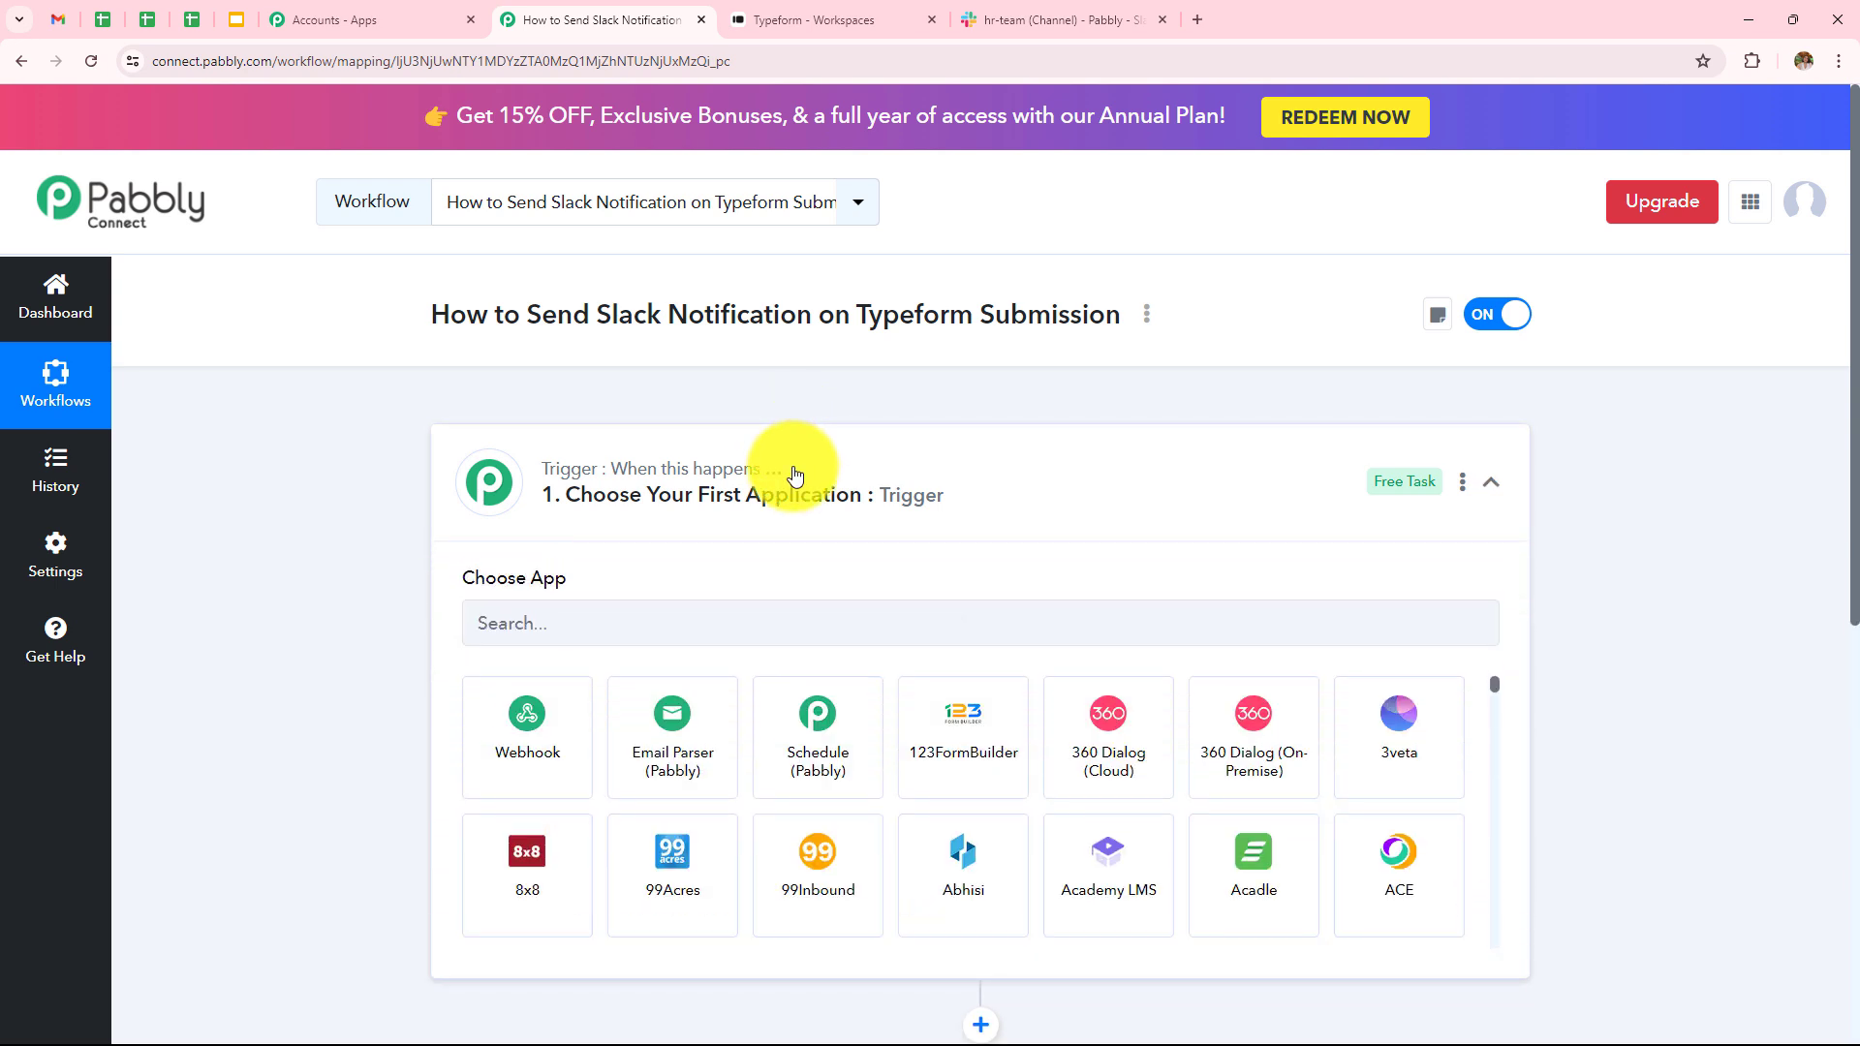
click(786, 623)
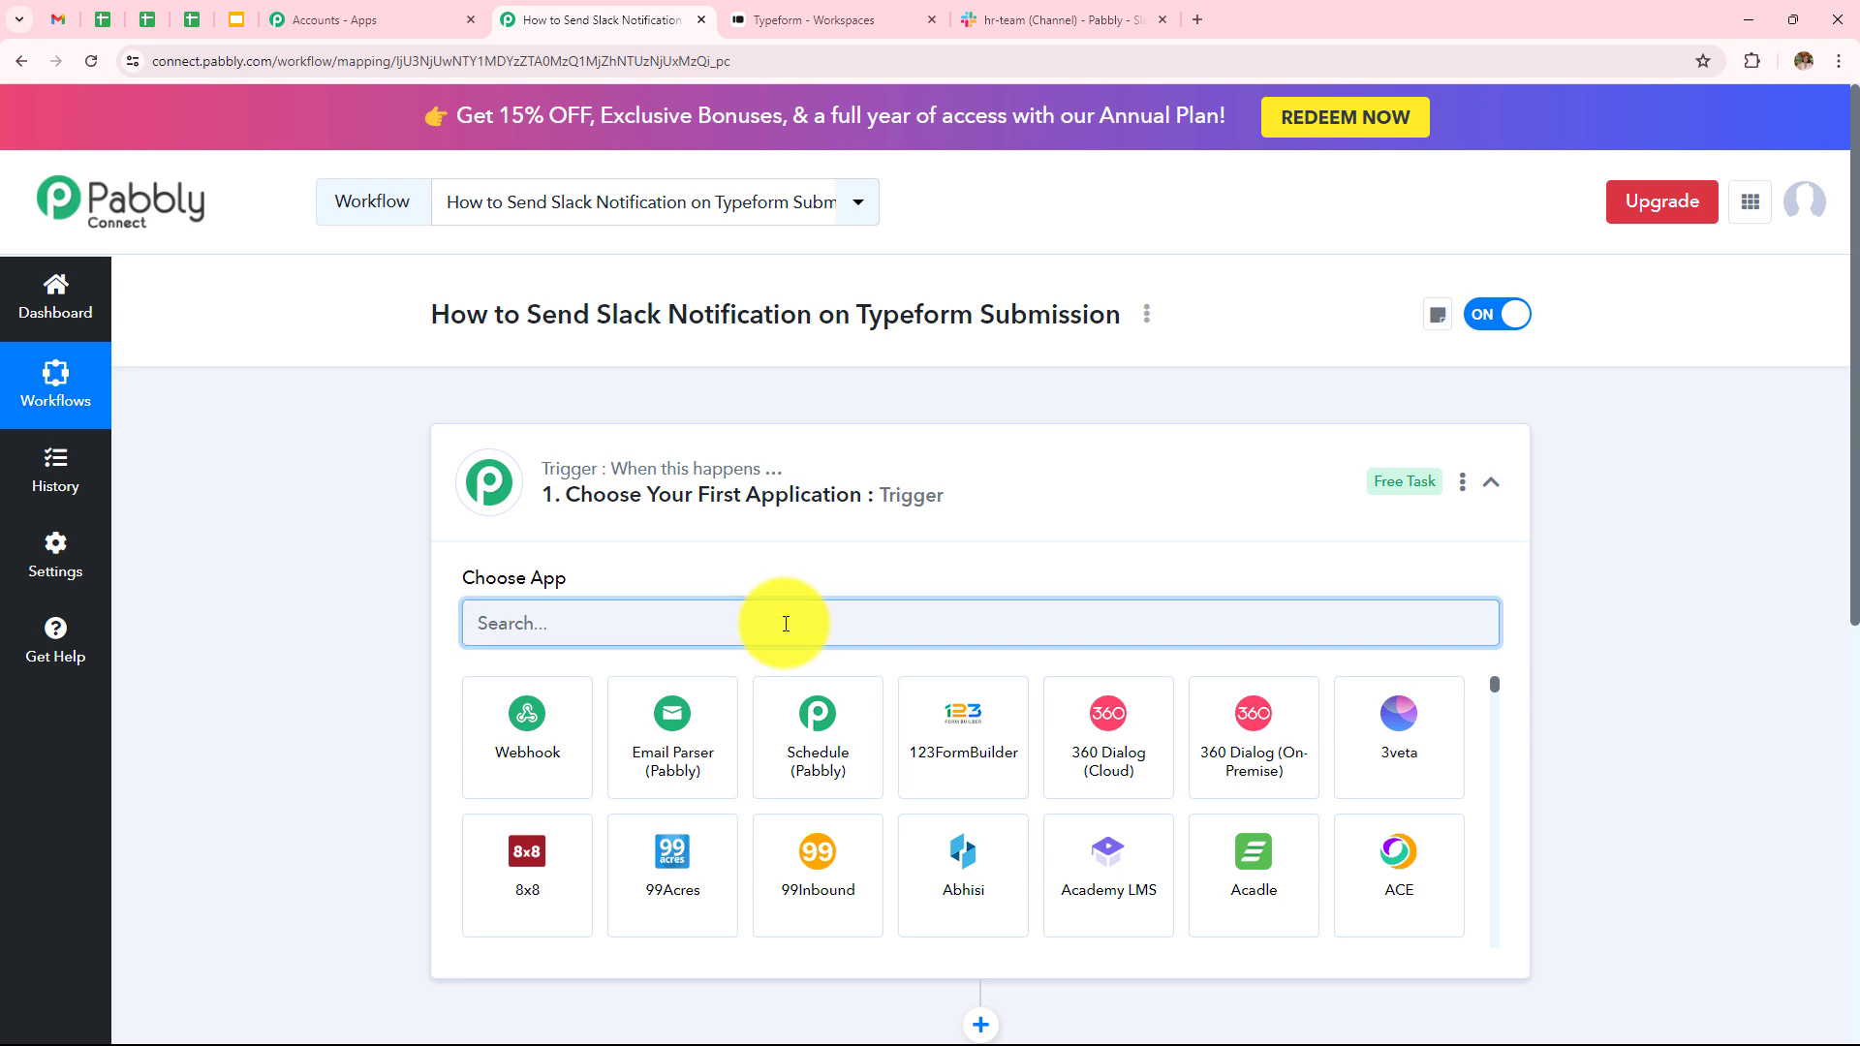
text(Type)
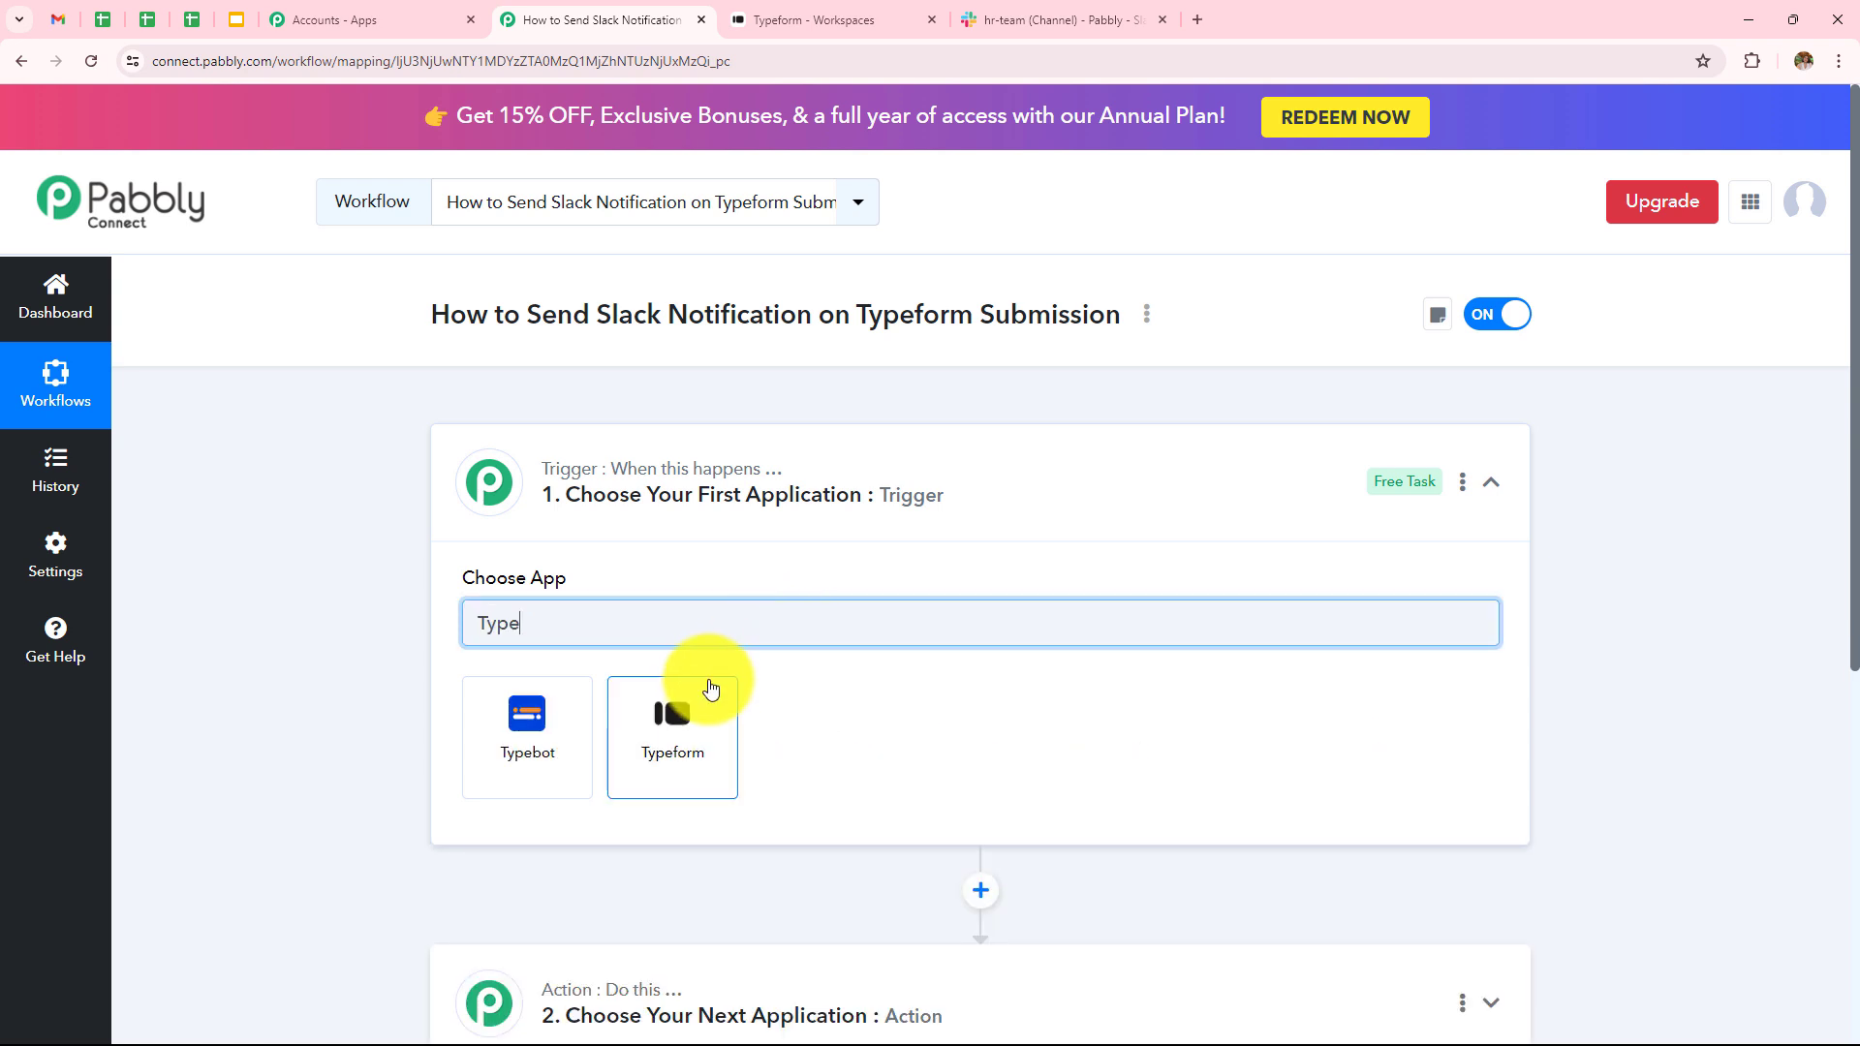
click(708, 689)
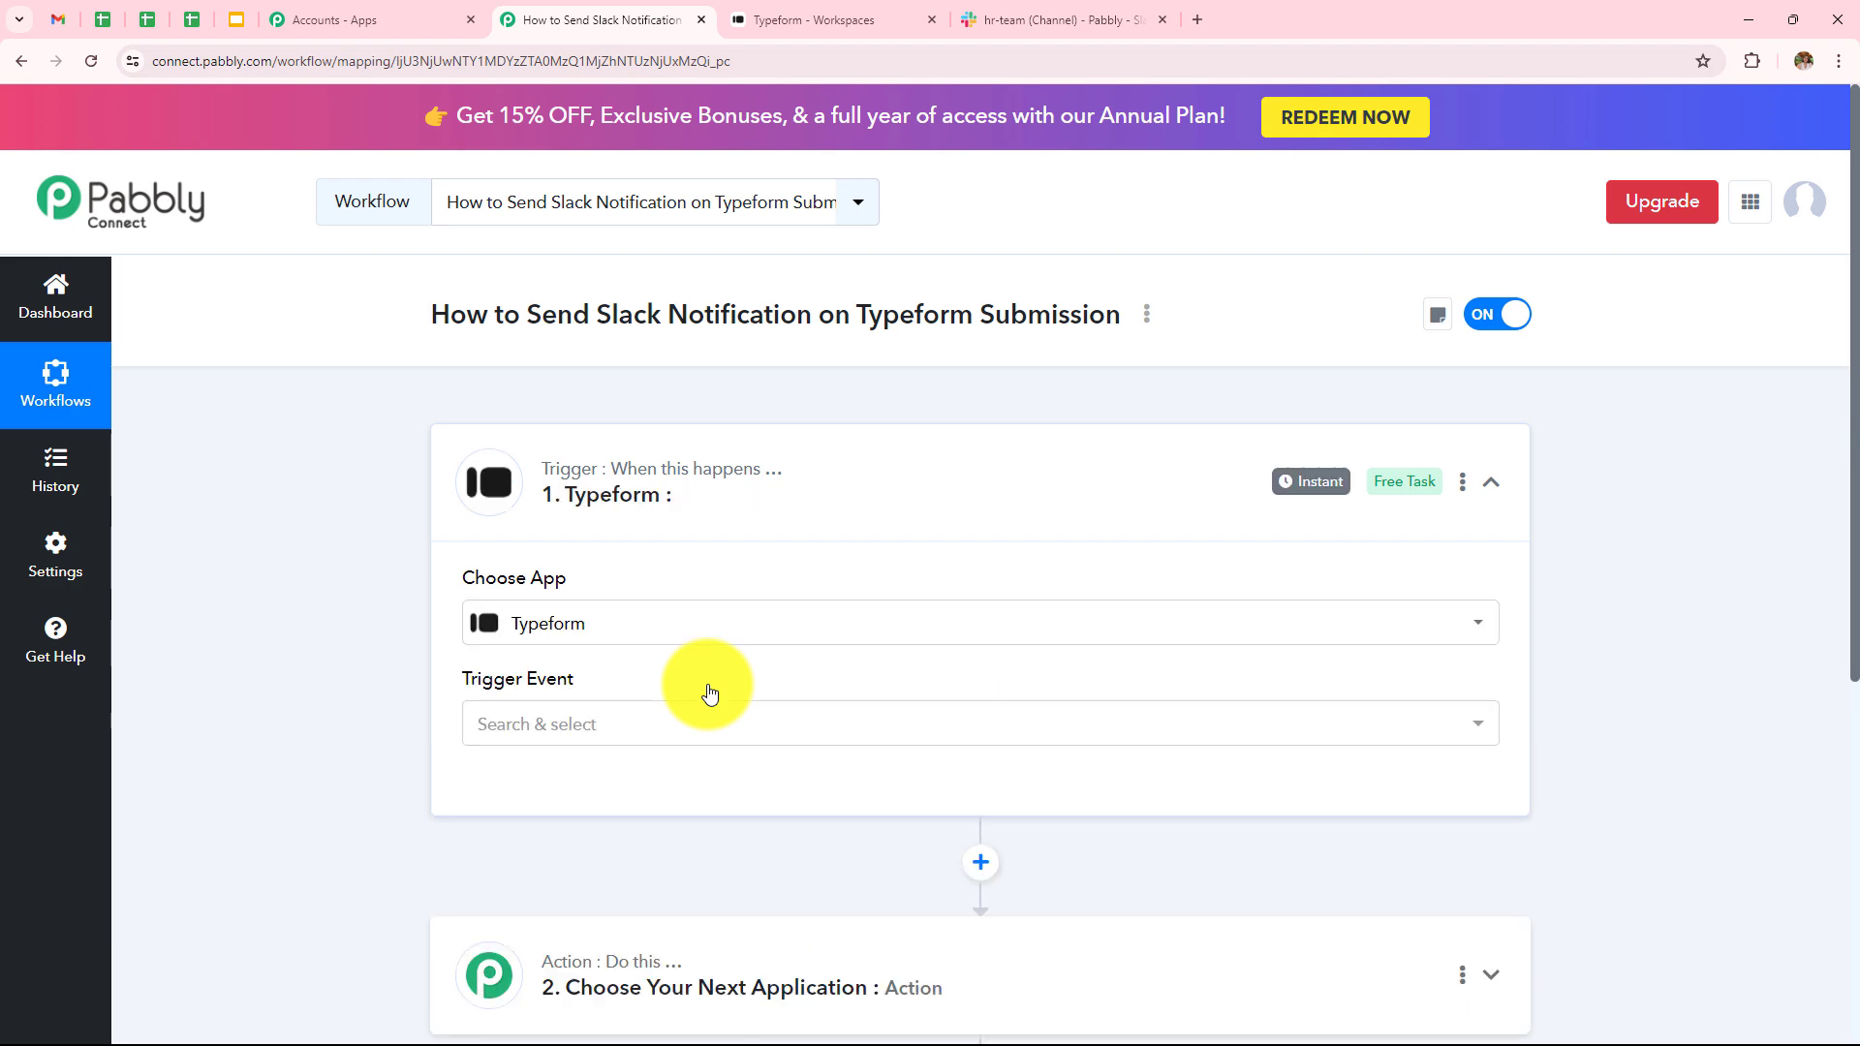
click(665, 727)
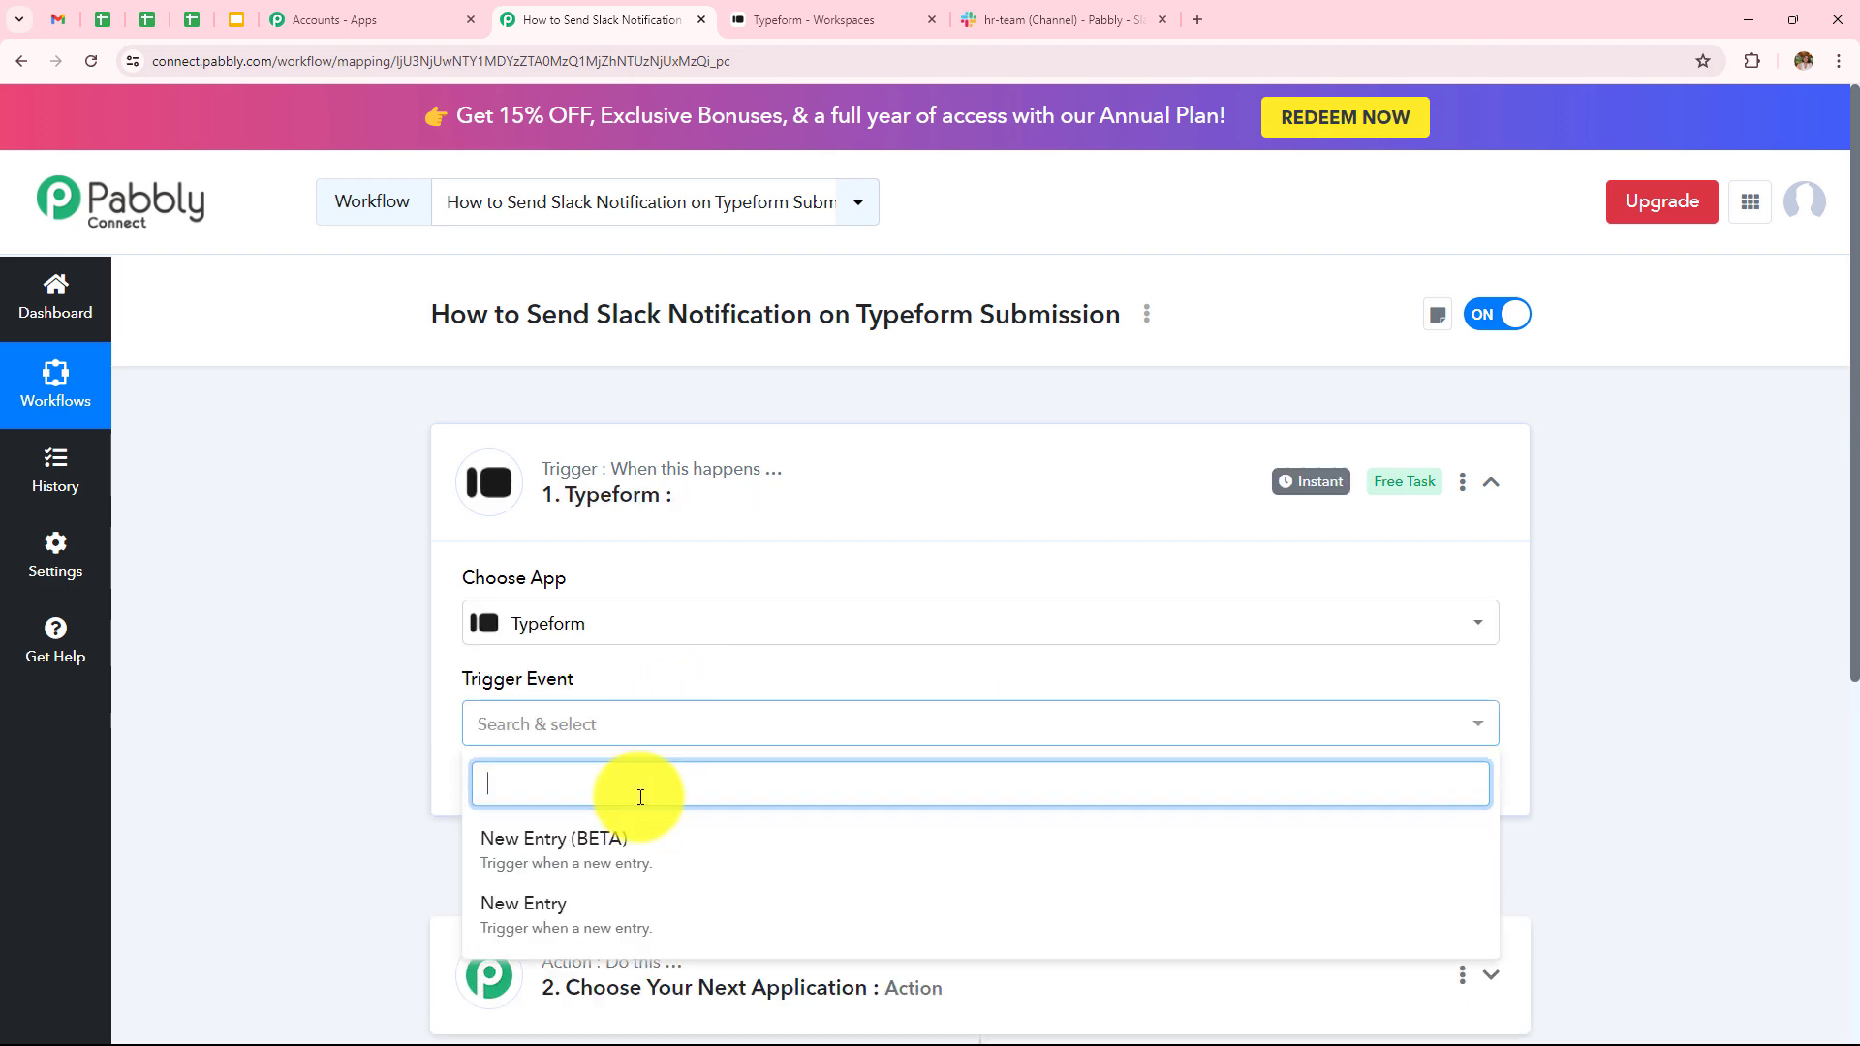
click(631, 916)
- Add a new Typeform connection and grant Pabbly Connect access in the authorization popup
click(528, 785)
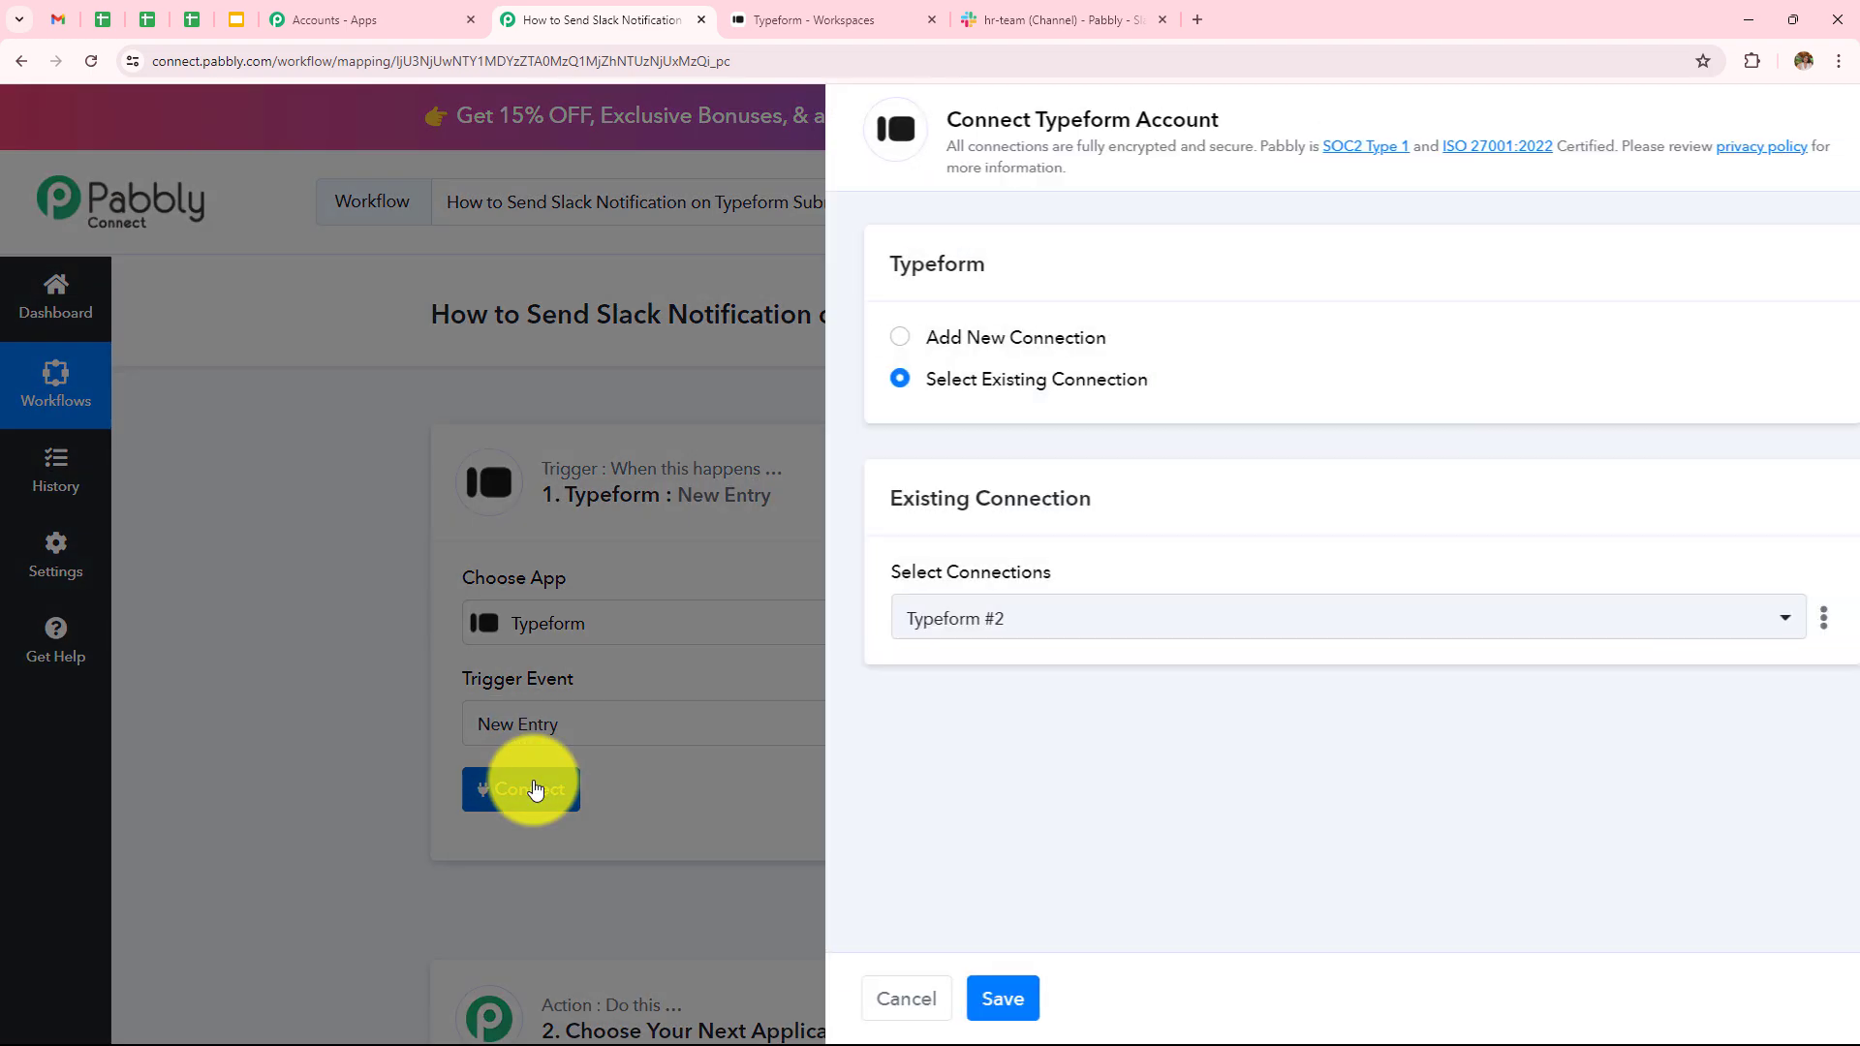
click(857, 341)
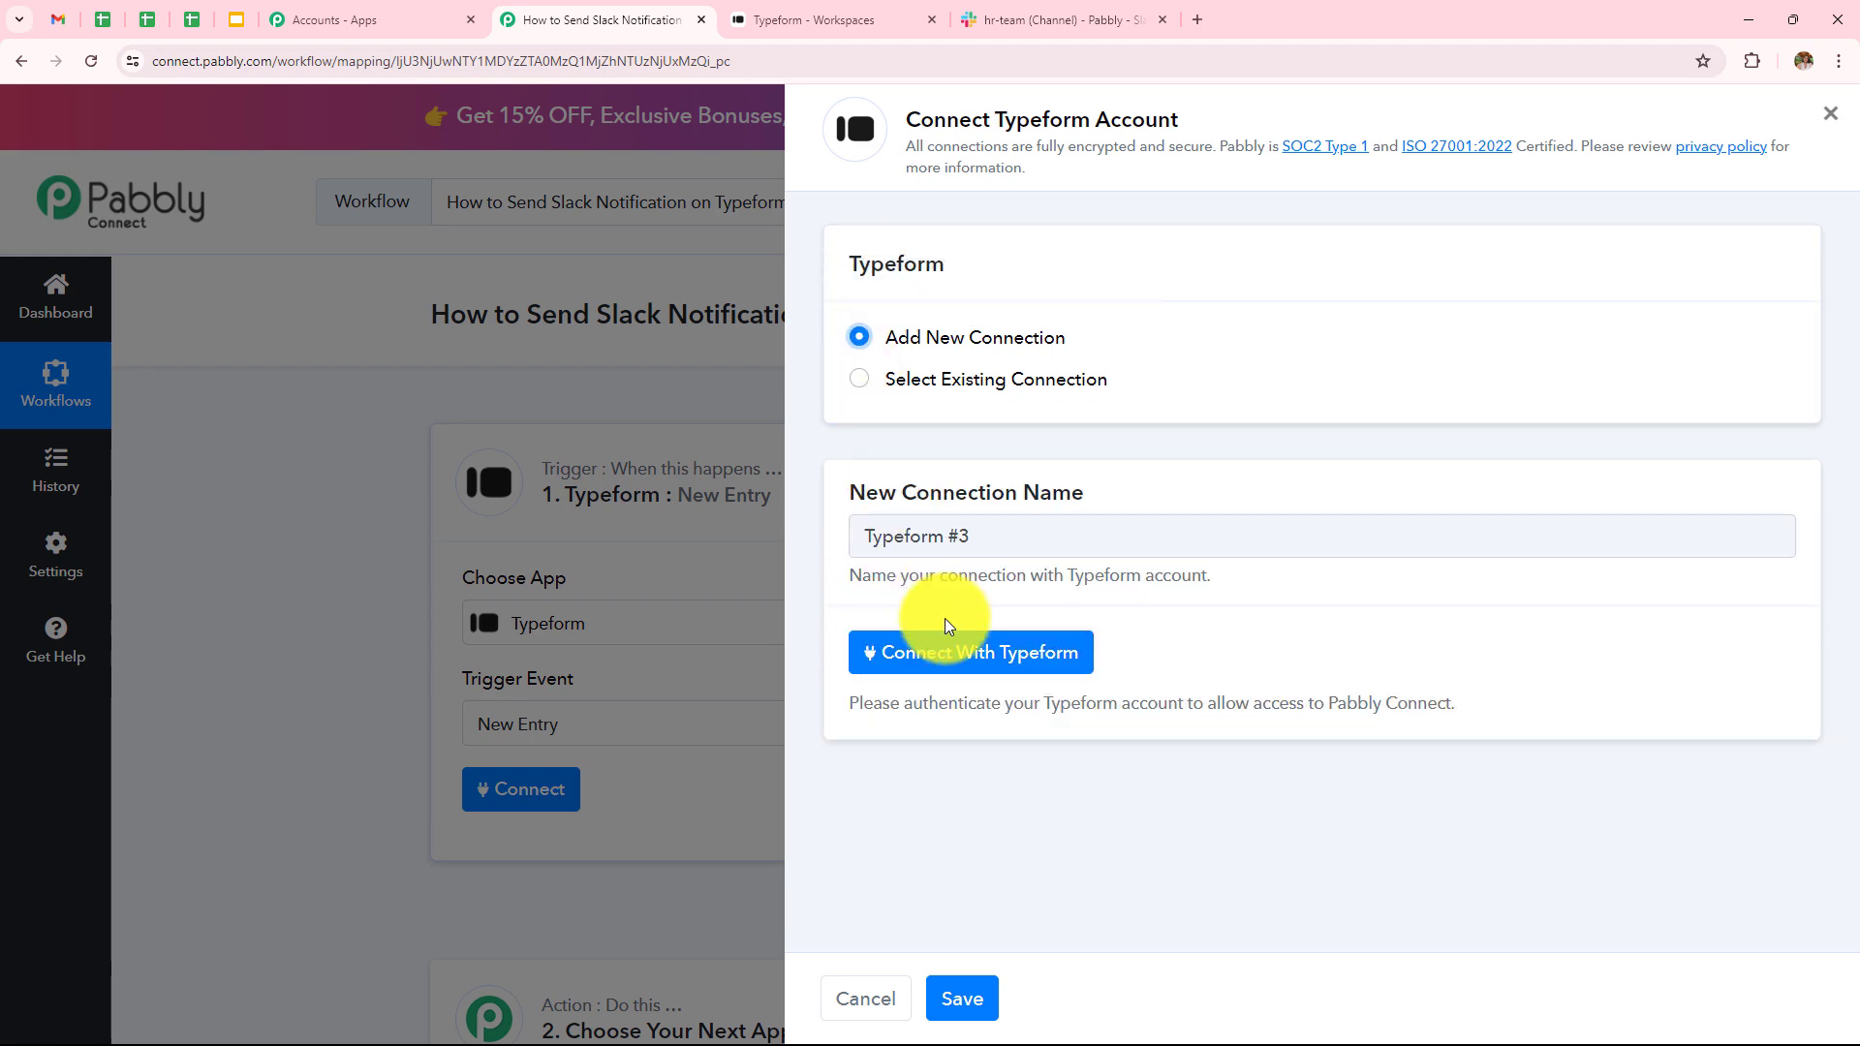
click(949, 652)
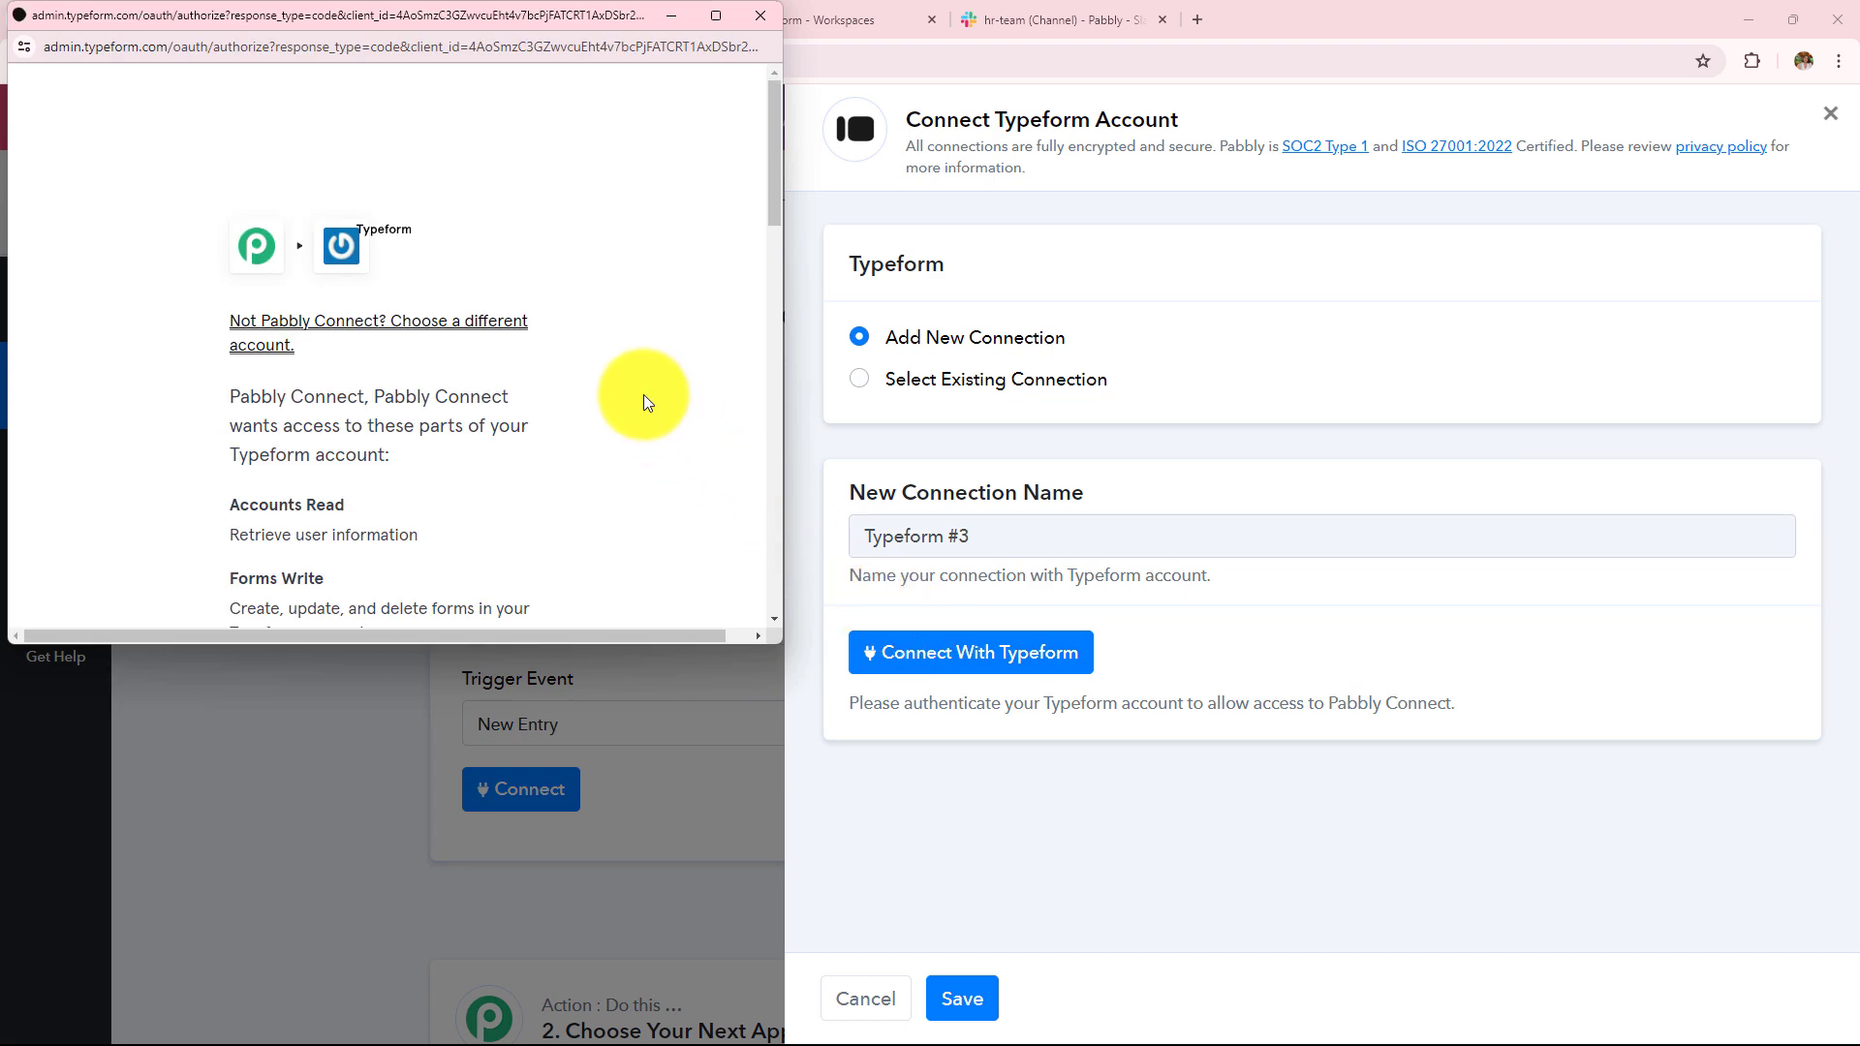
scroll(643, 394, down, 5)
scroll(643, 394, down, 10)
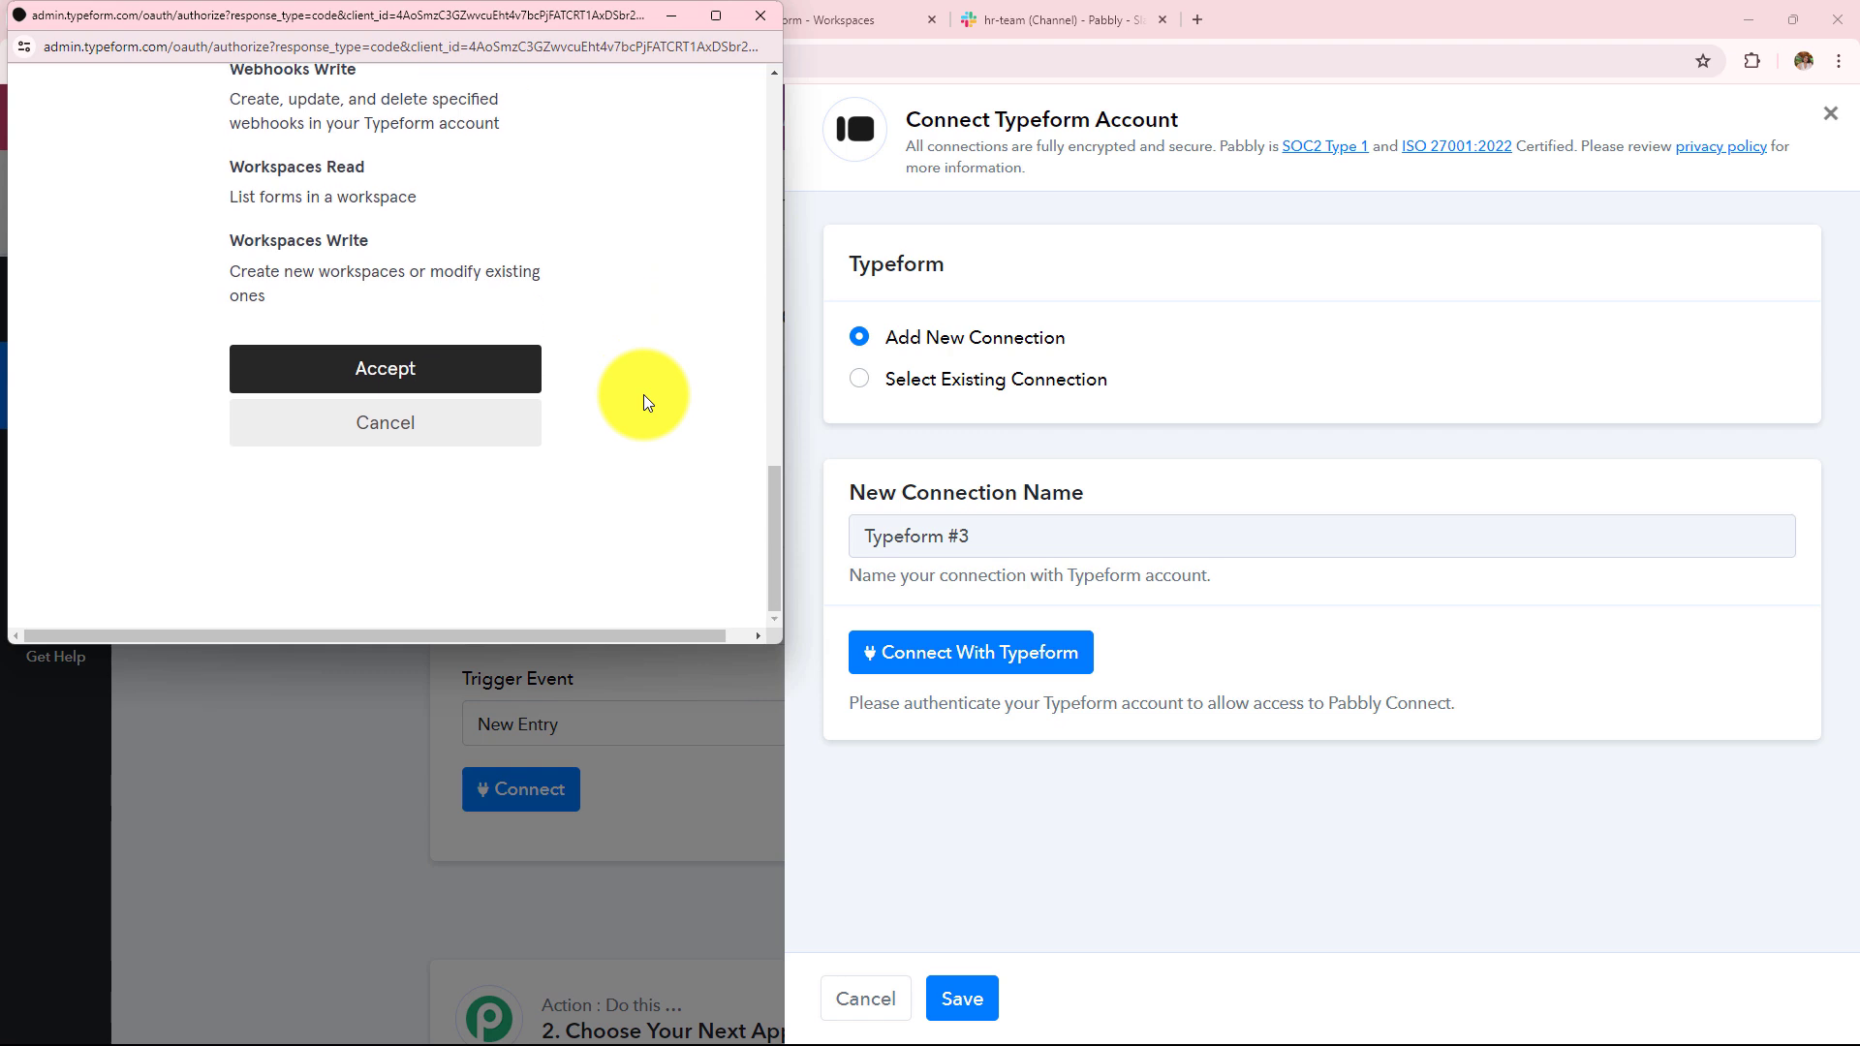
click(390, 376)
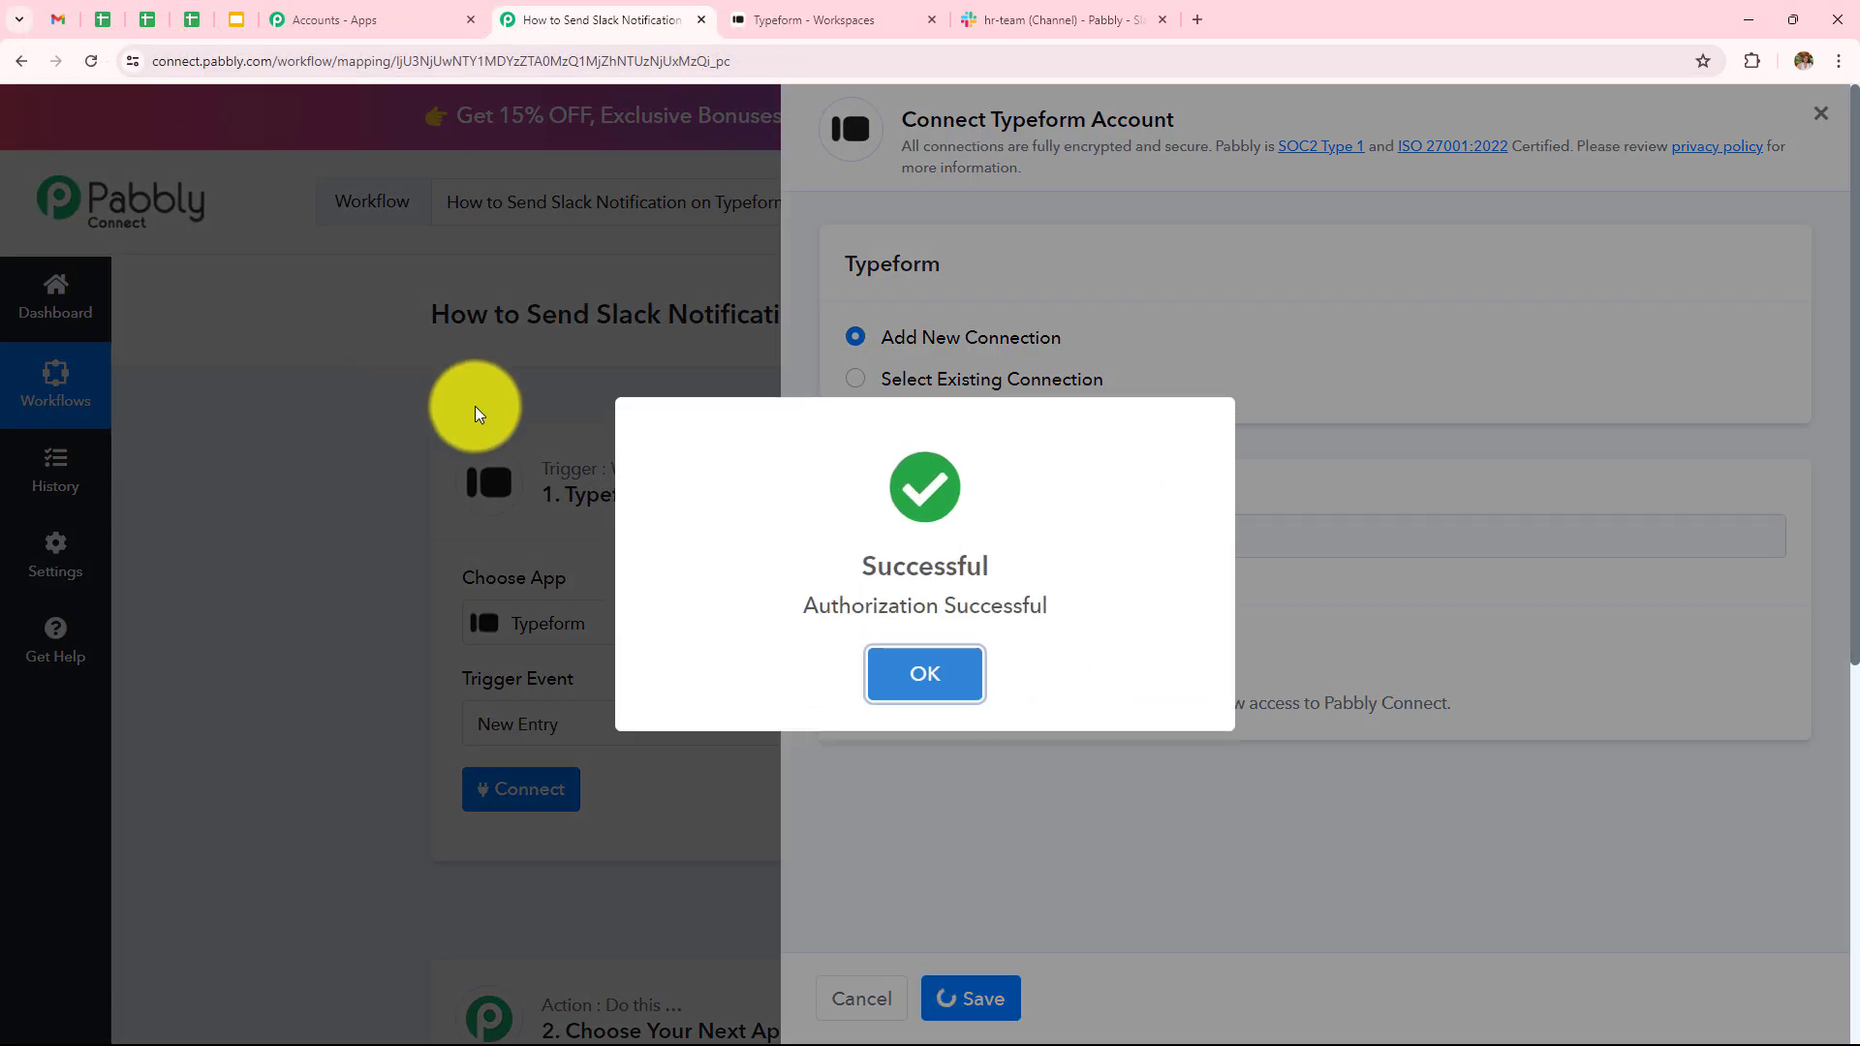
scroll(830, 528, down, 4)
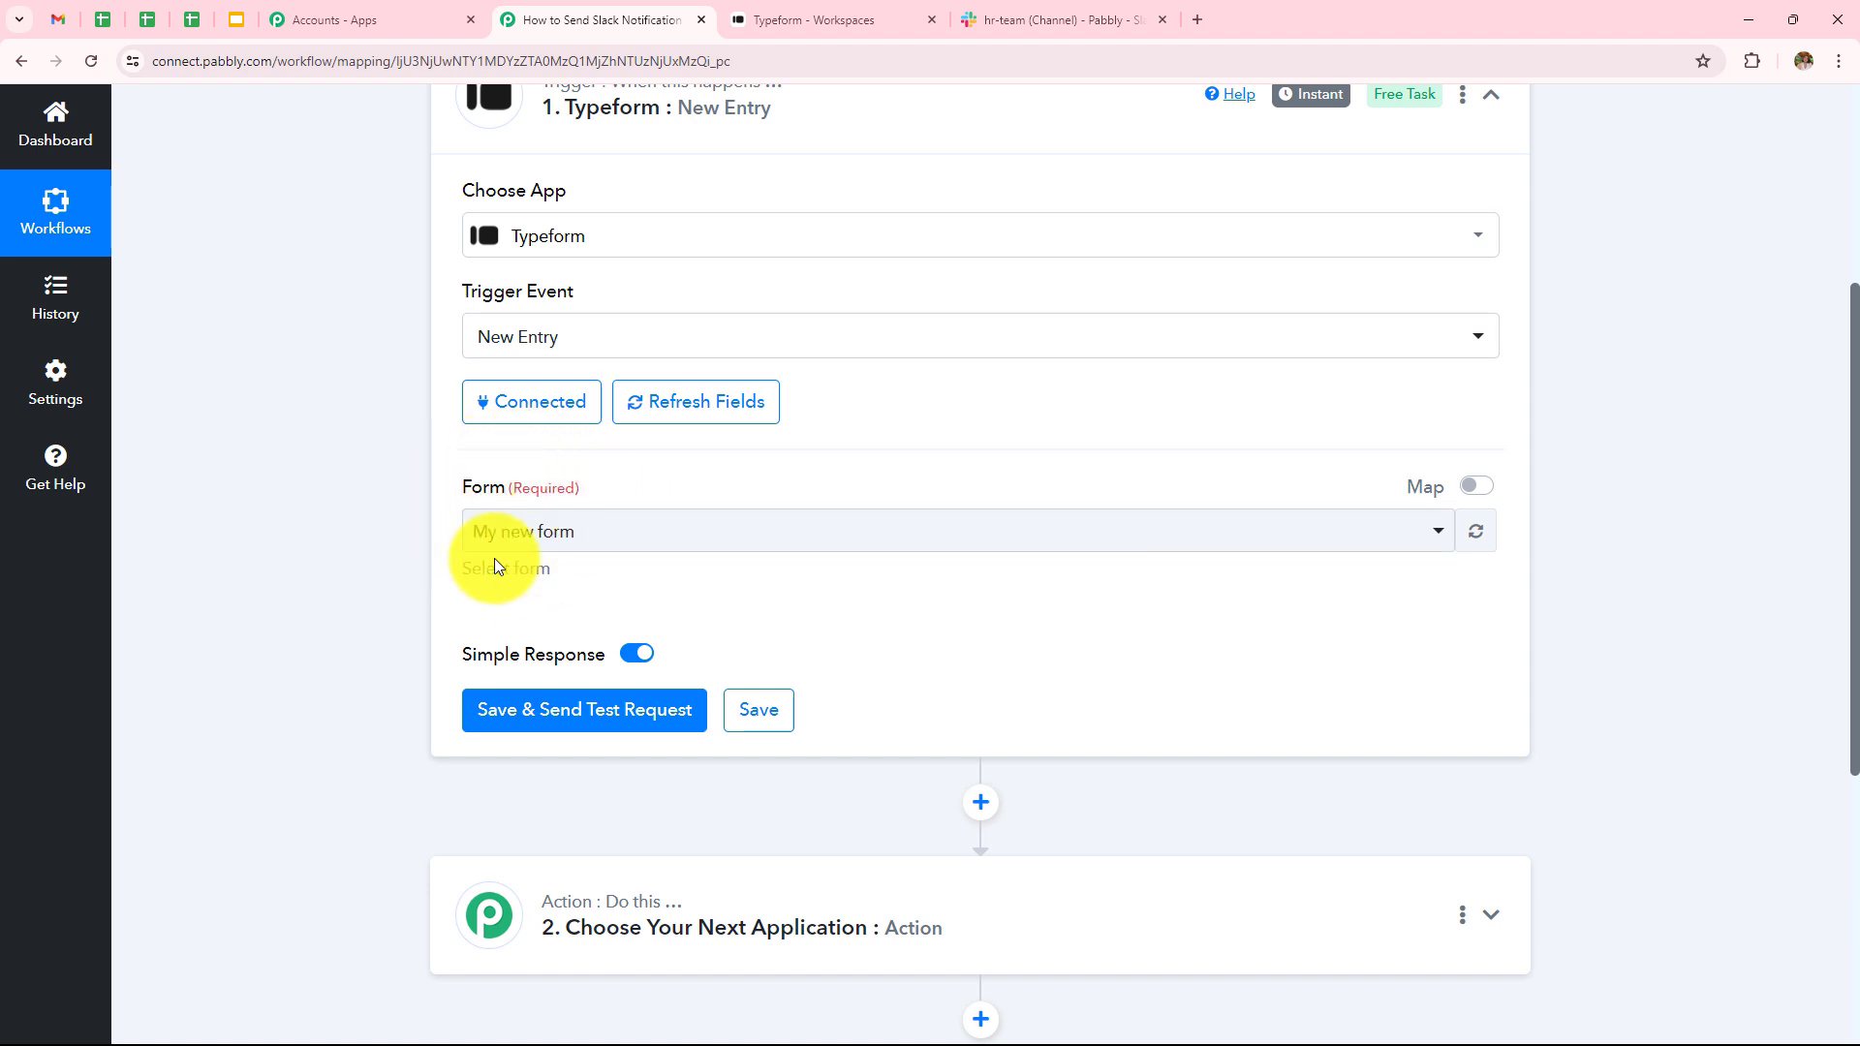
- Look over My new form's questions in Typeform, then return to the workflow
click(916, 12)
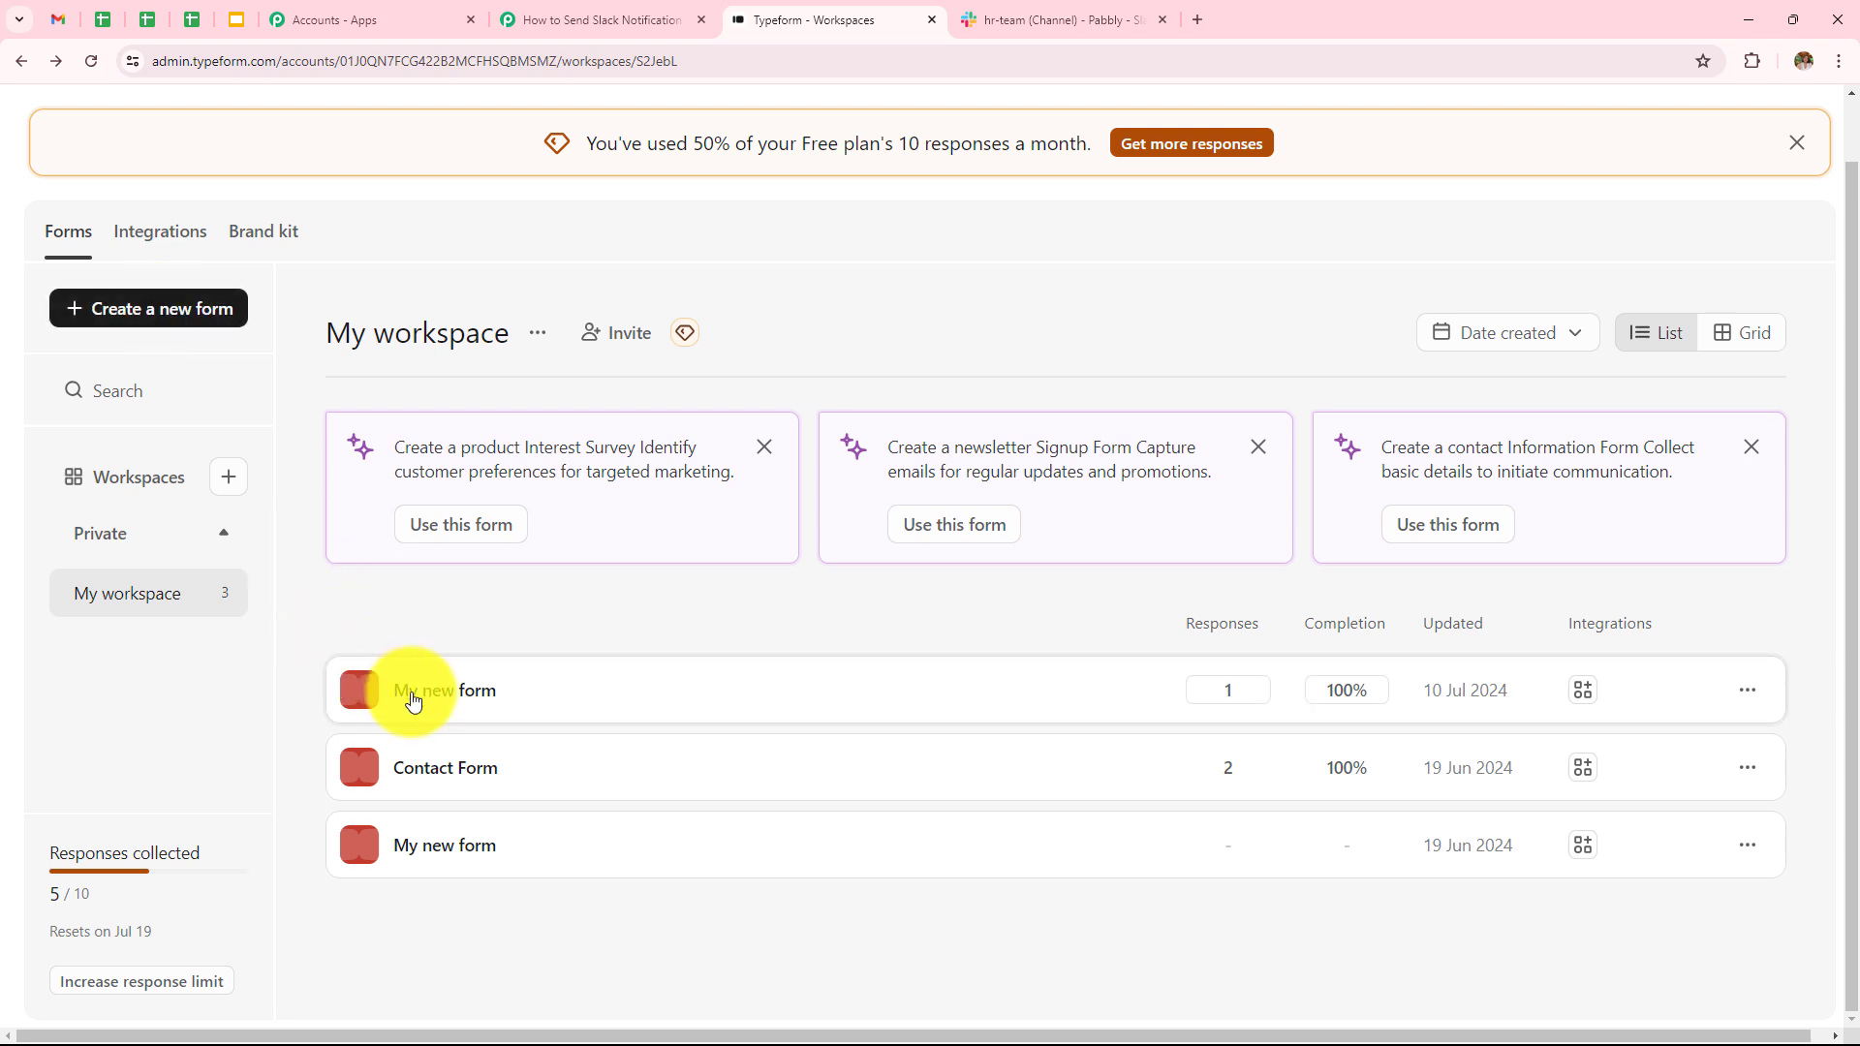
click(514, 715)
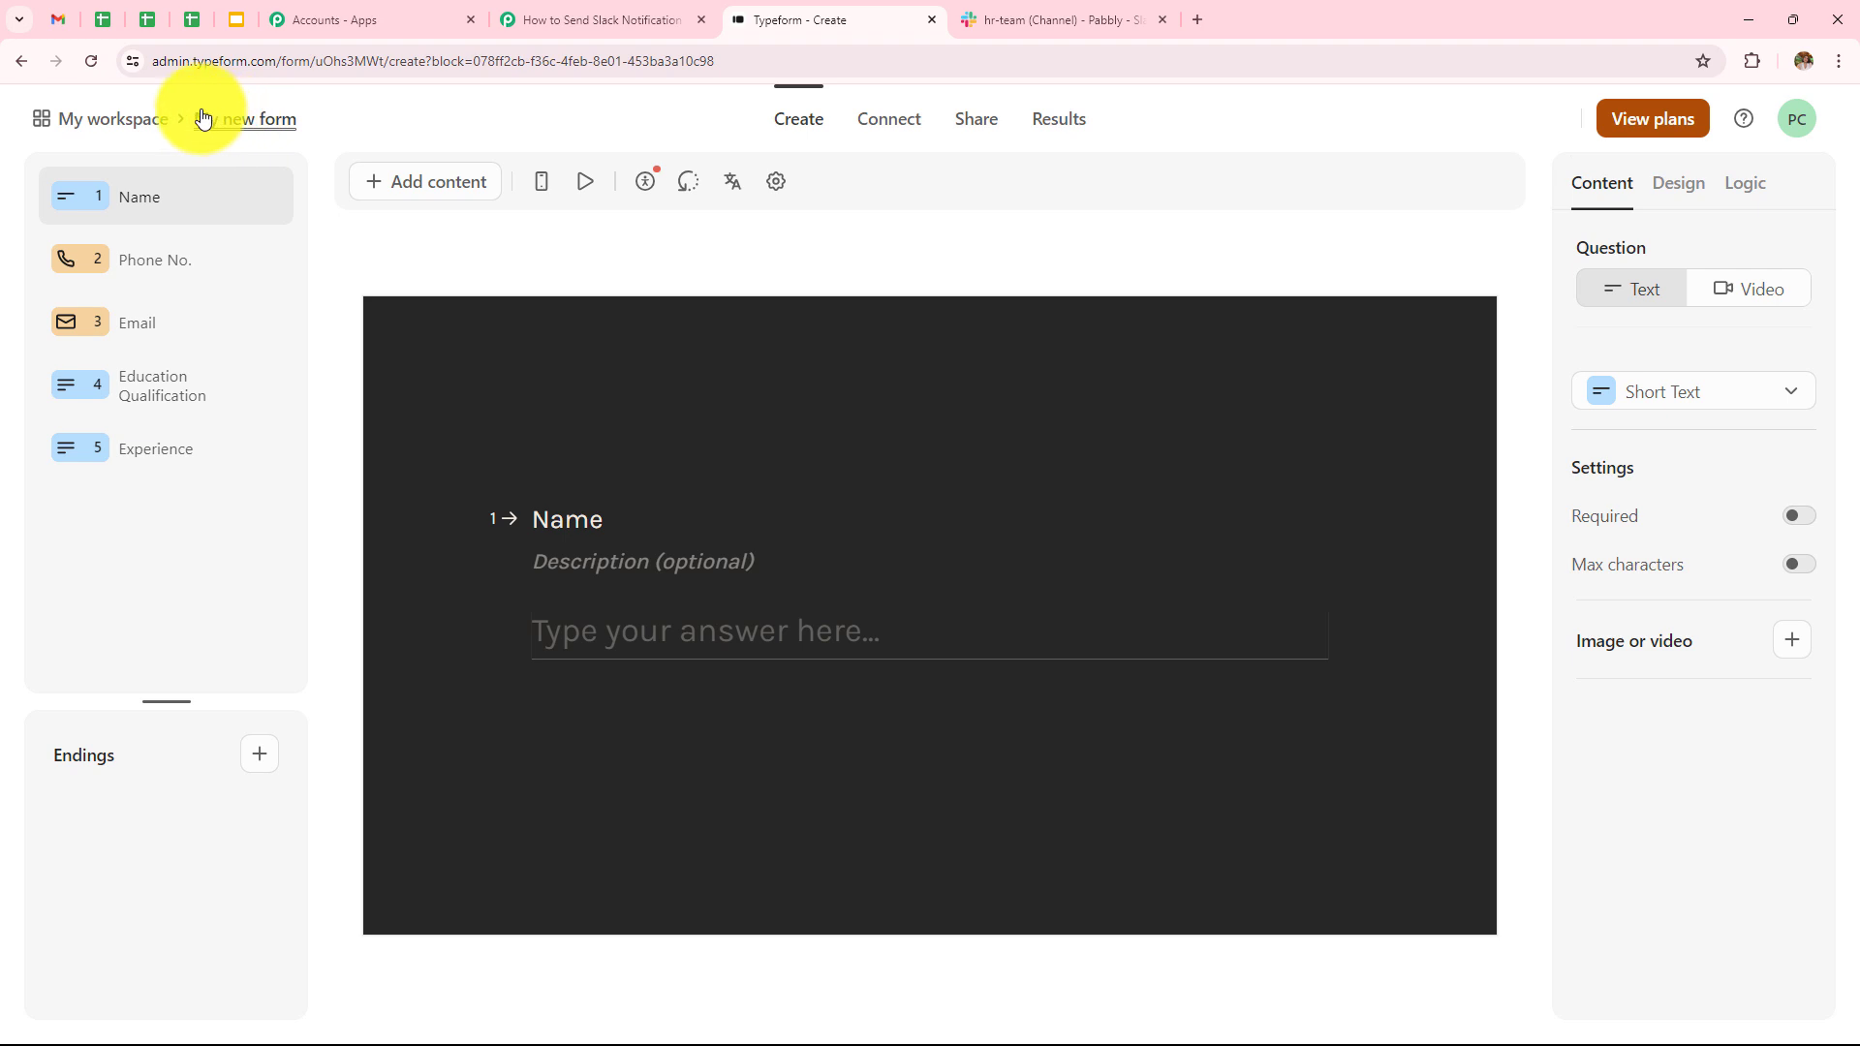
click(560, 22)
- Select My new form as the trigger's form and save to await a test response
click(646, 541)
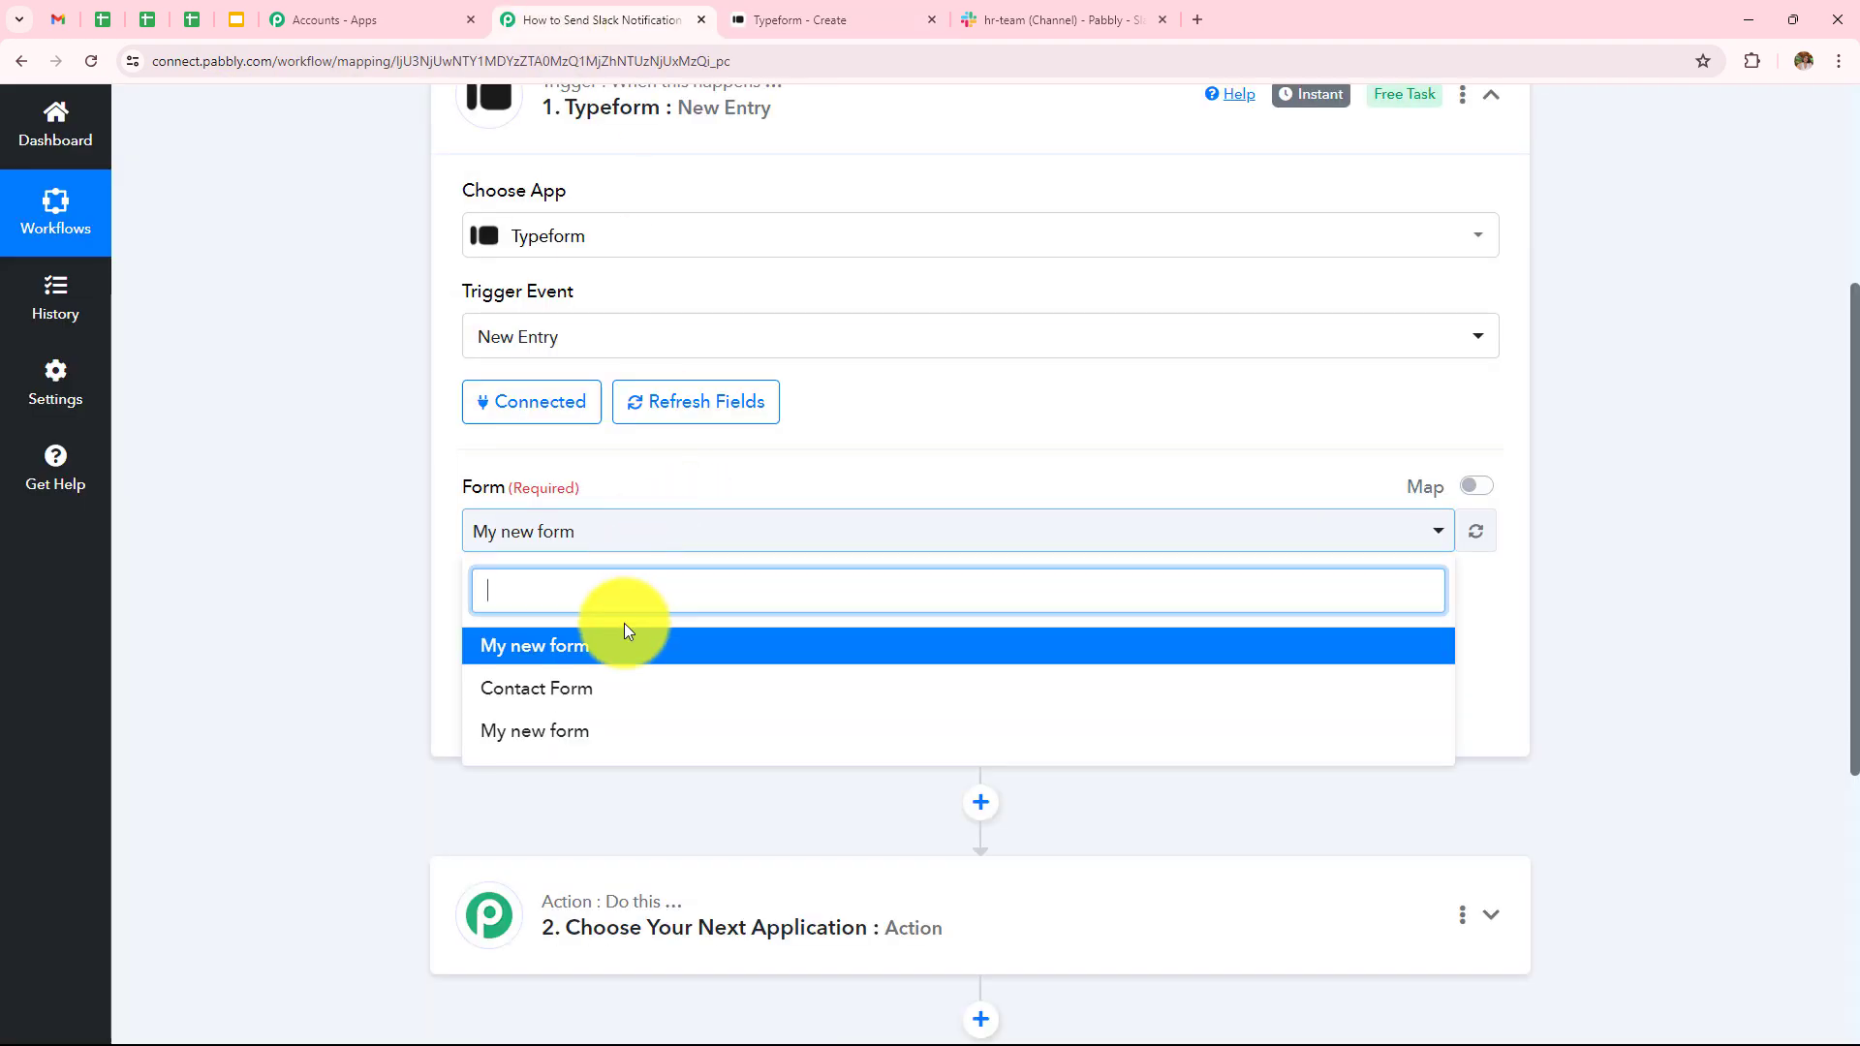
click(572, 650)
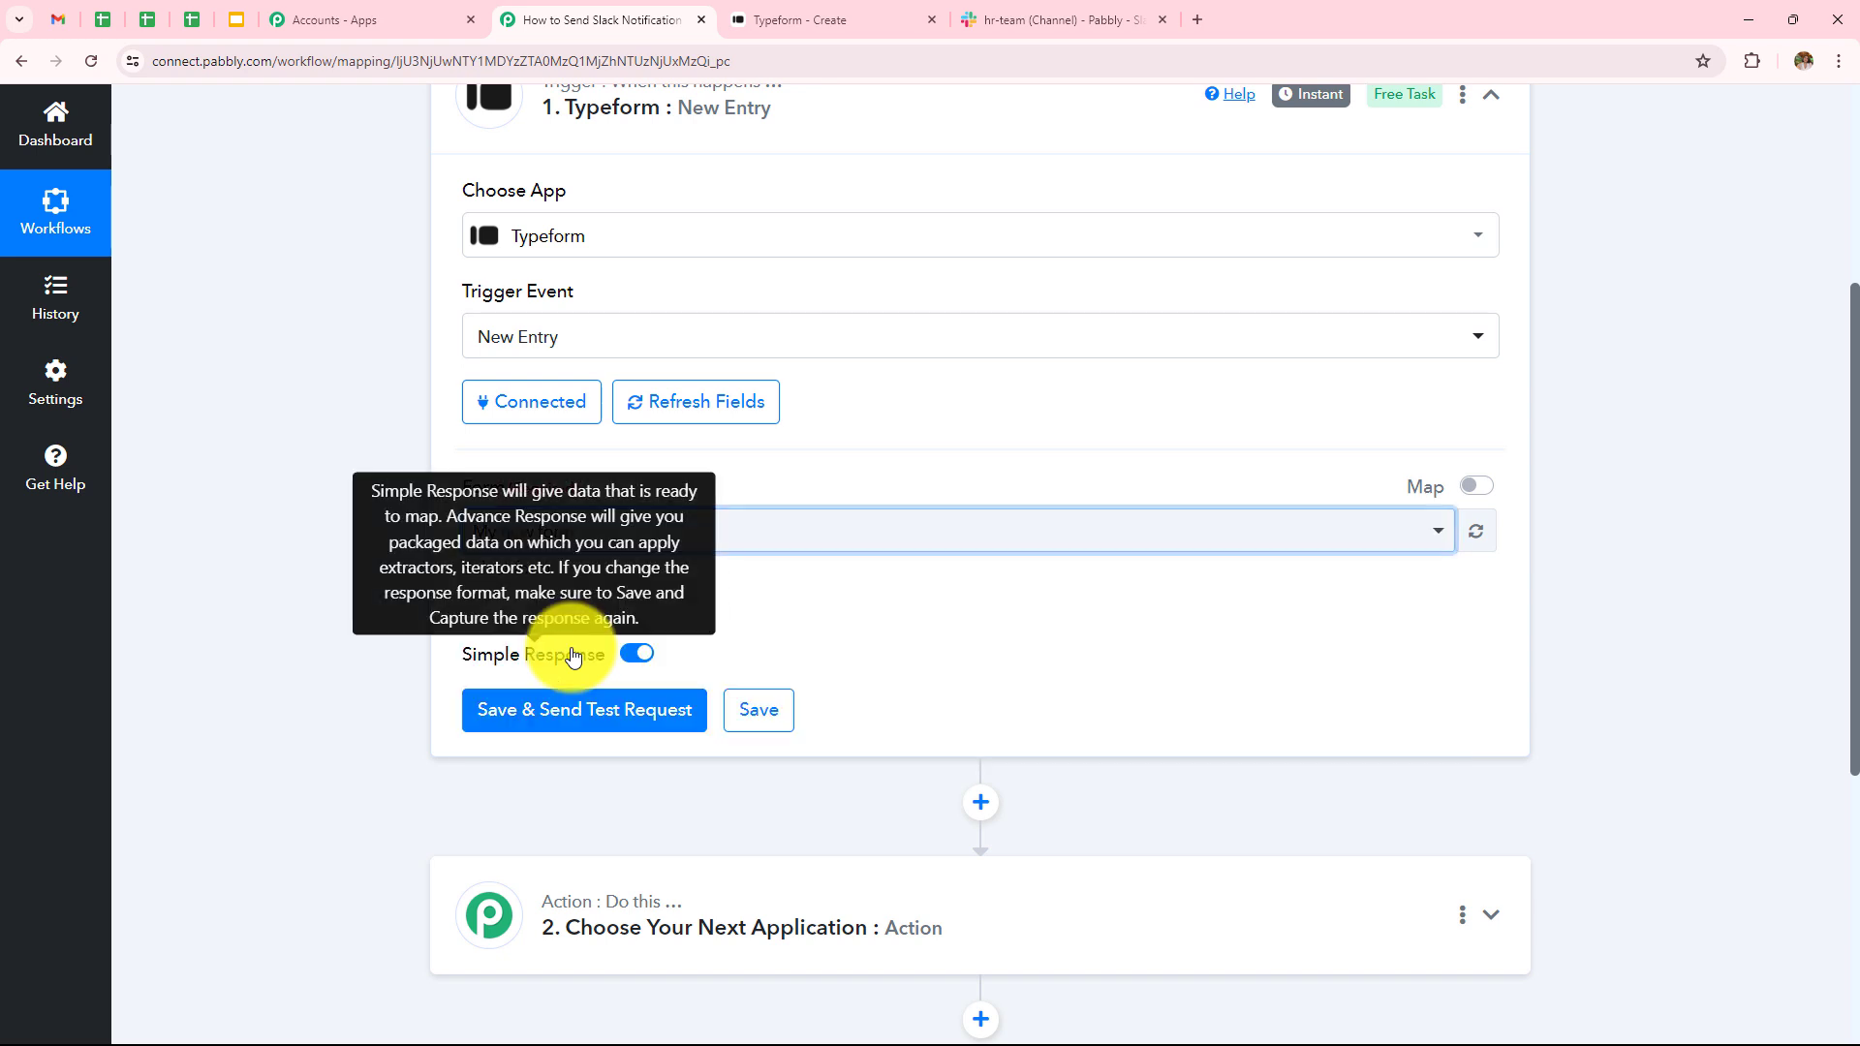
click(582, 720)
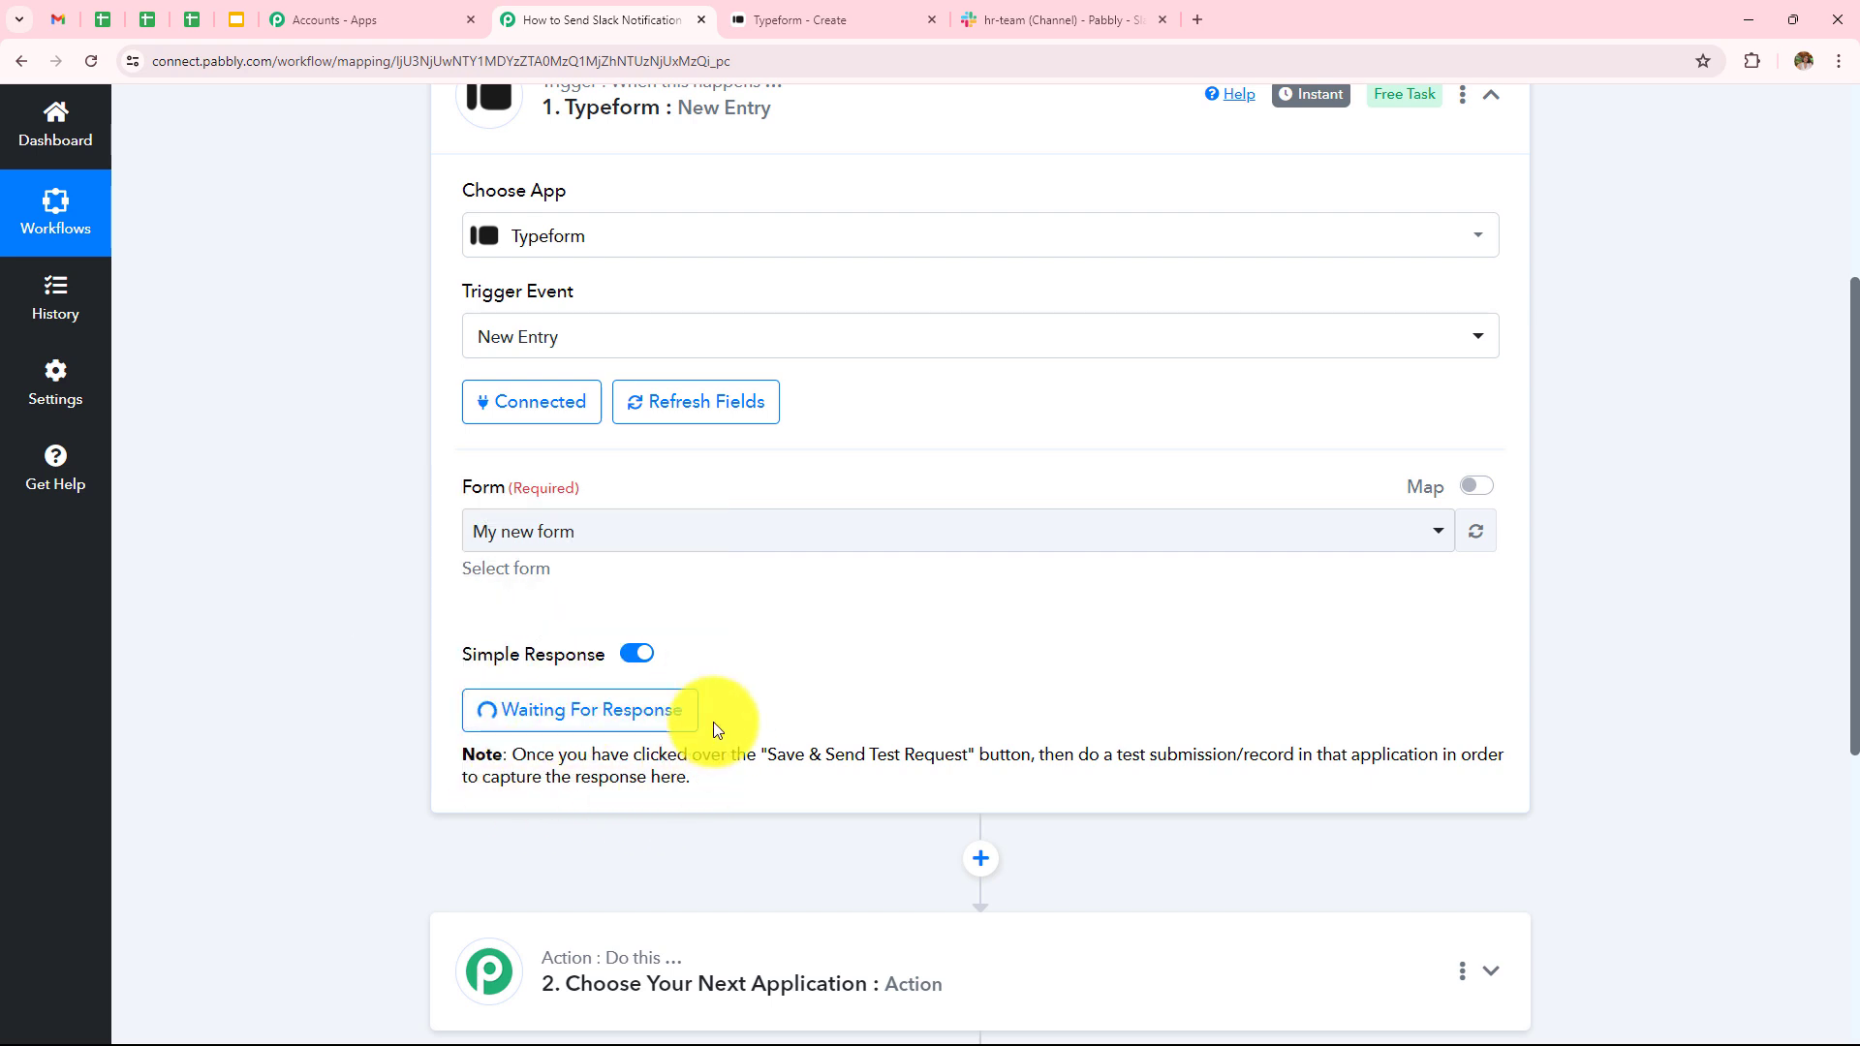
click(765, 14)
- Copy My new form's public link and load the live form in a new tab
click(23, 64)
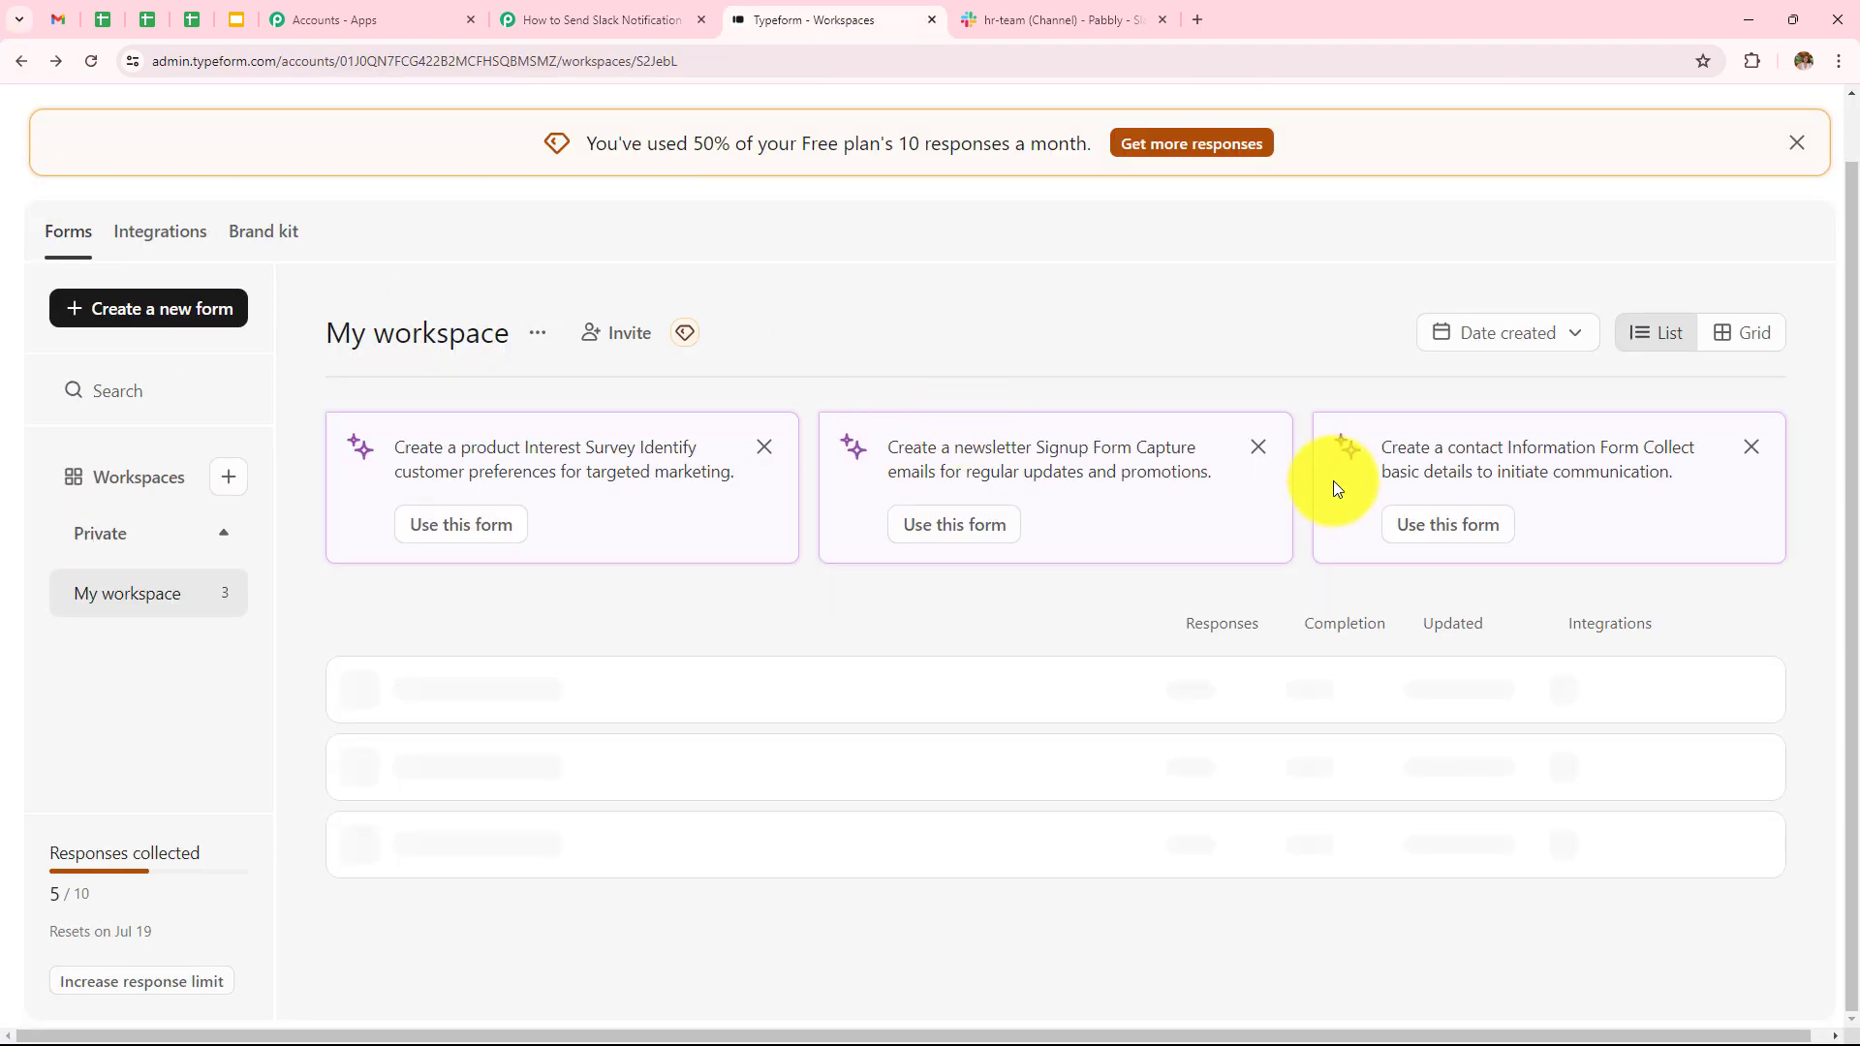
click(1749, 690)
click(1750, 691)
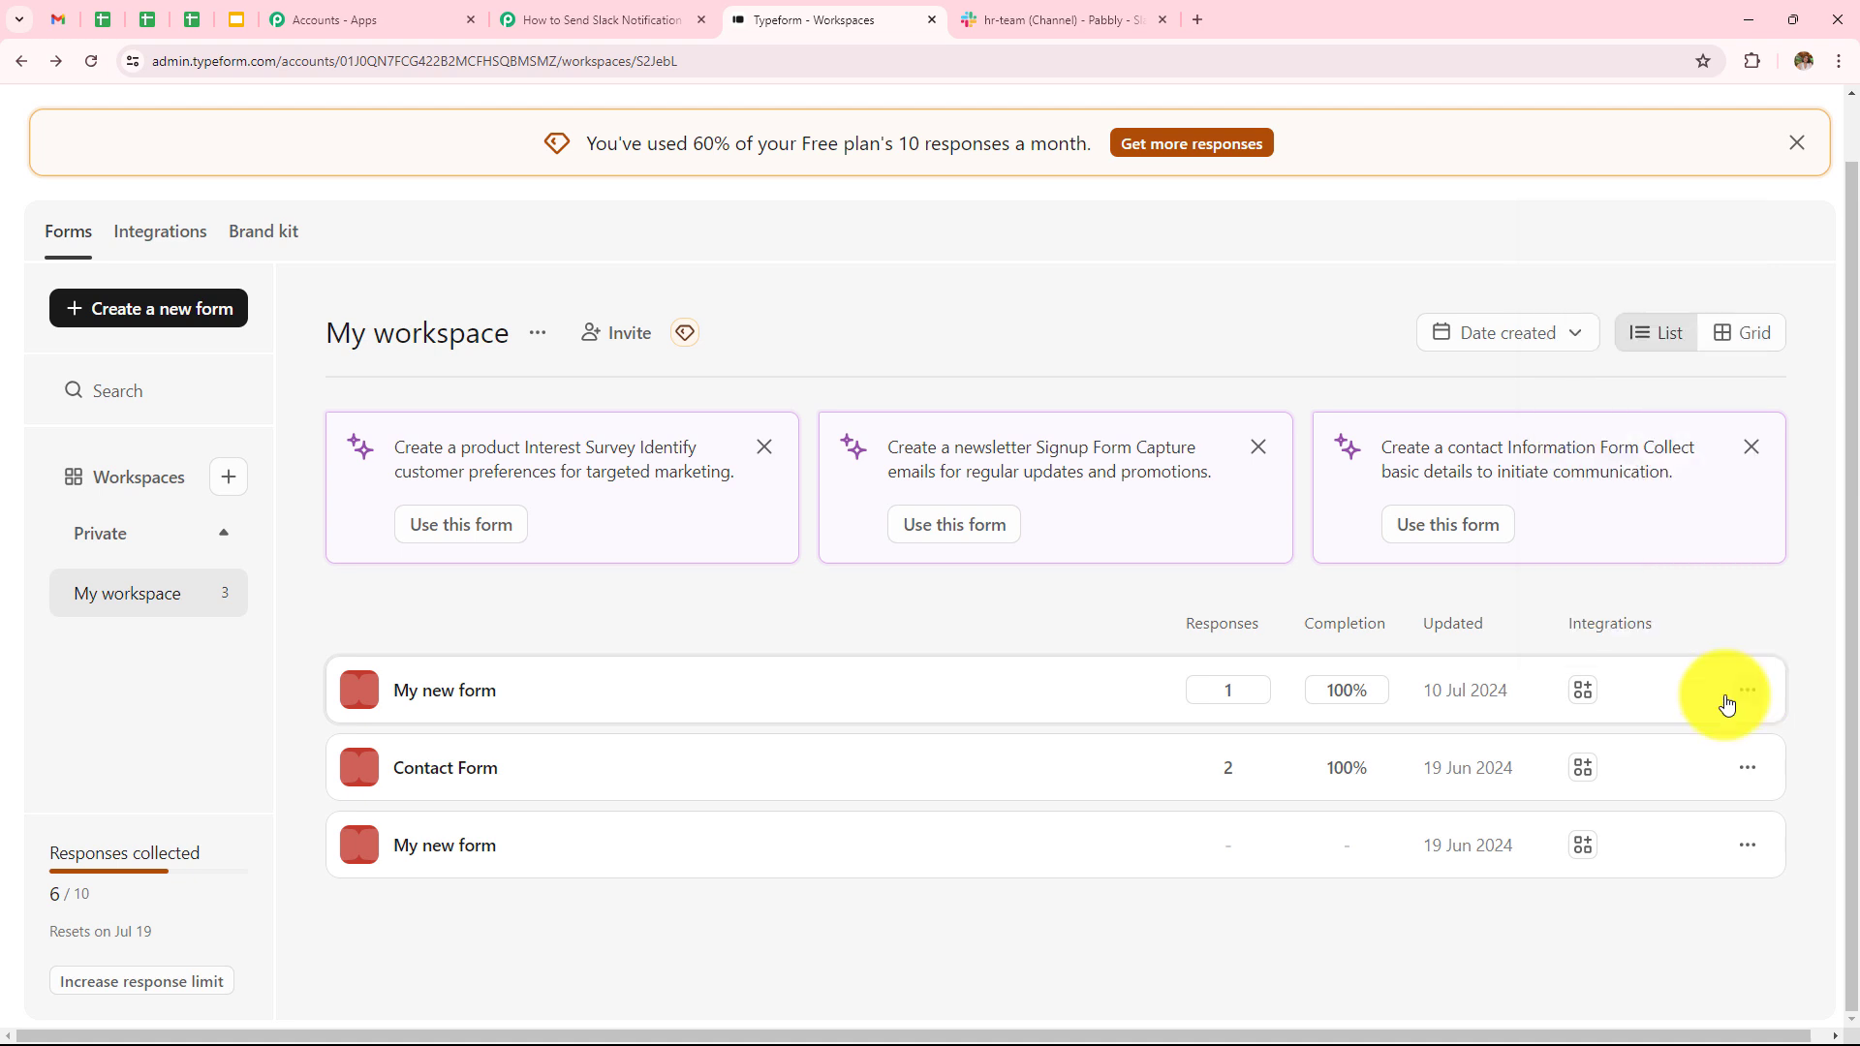
click(1748, 692)
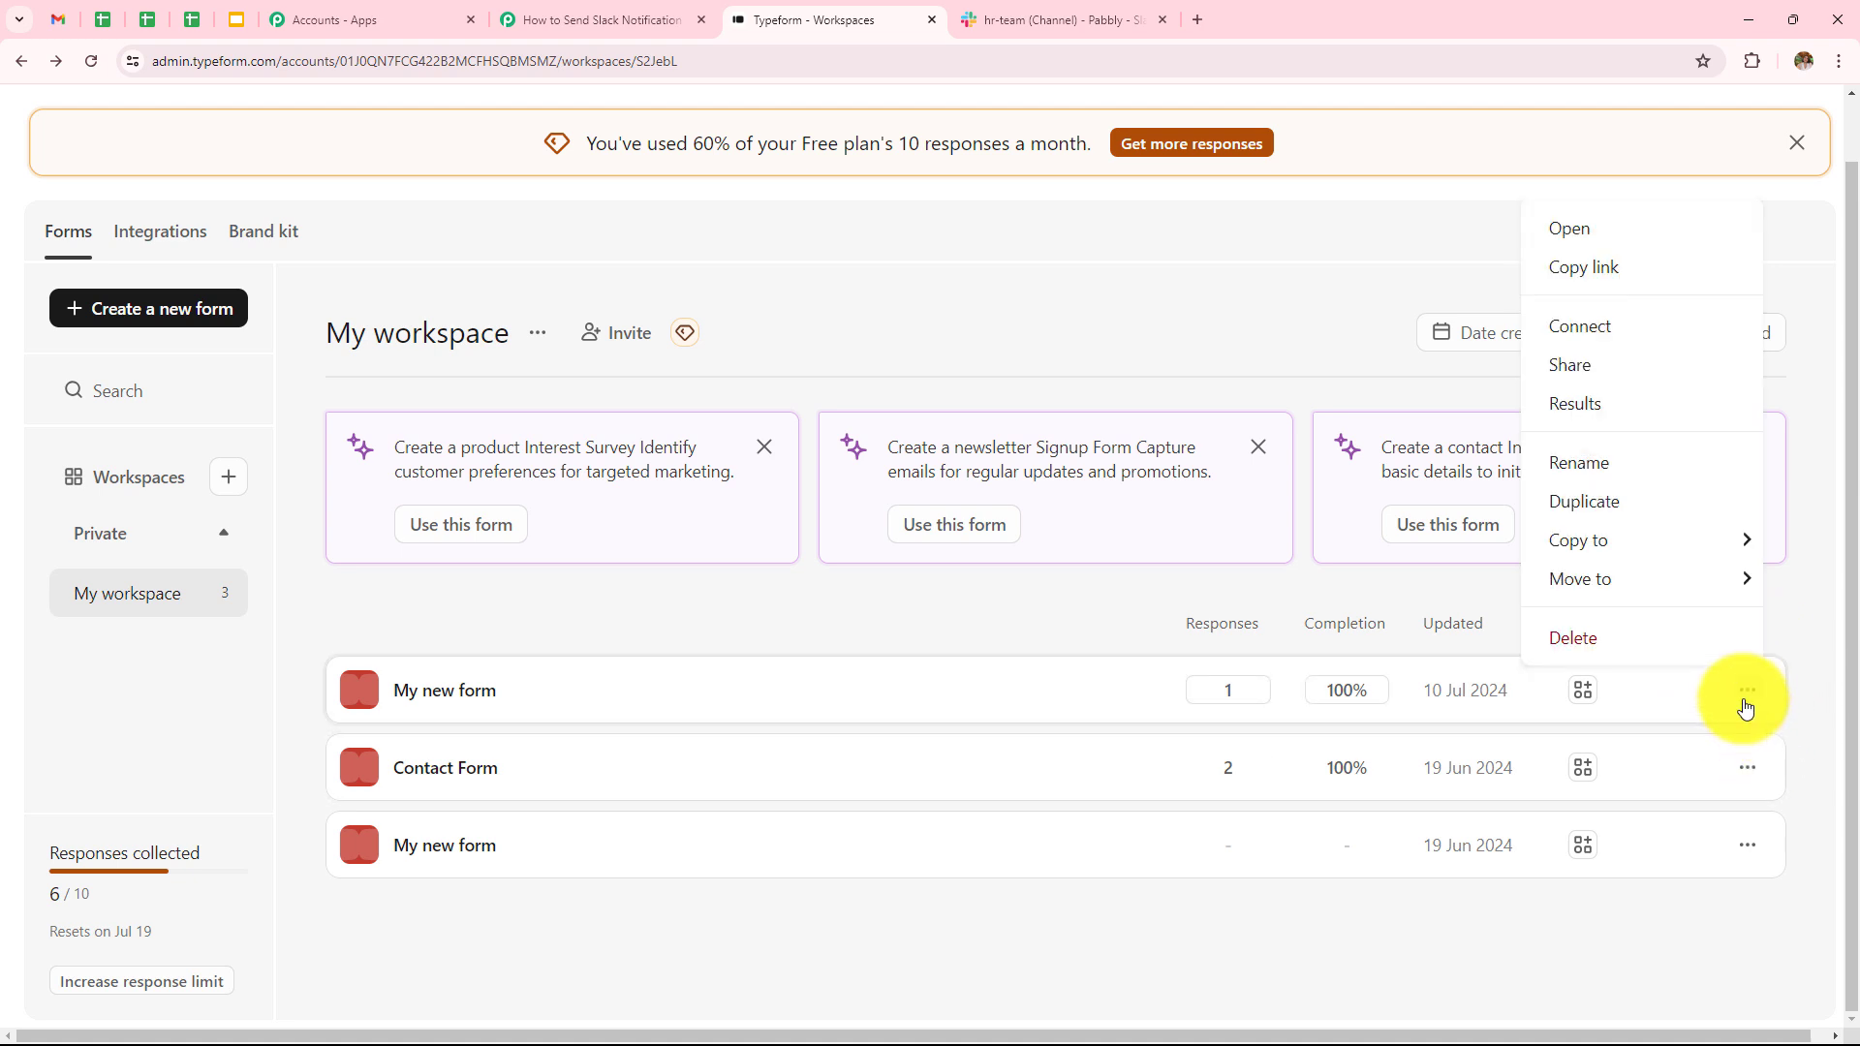
click(1590, 270)
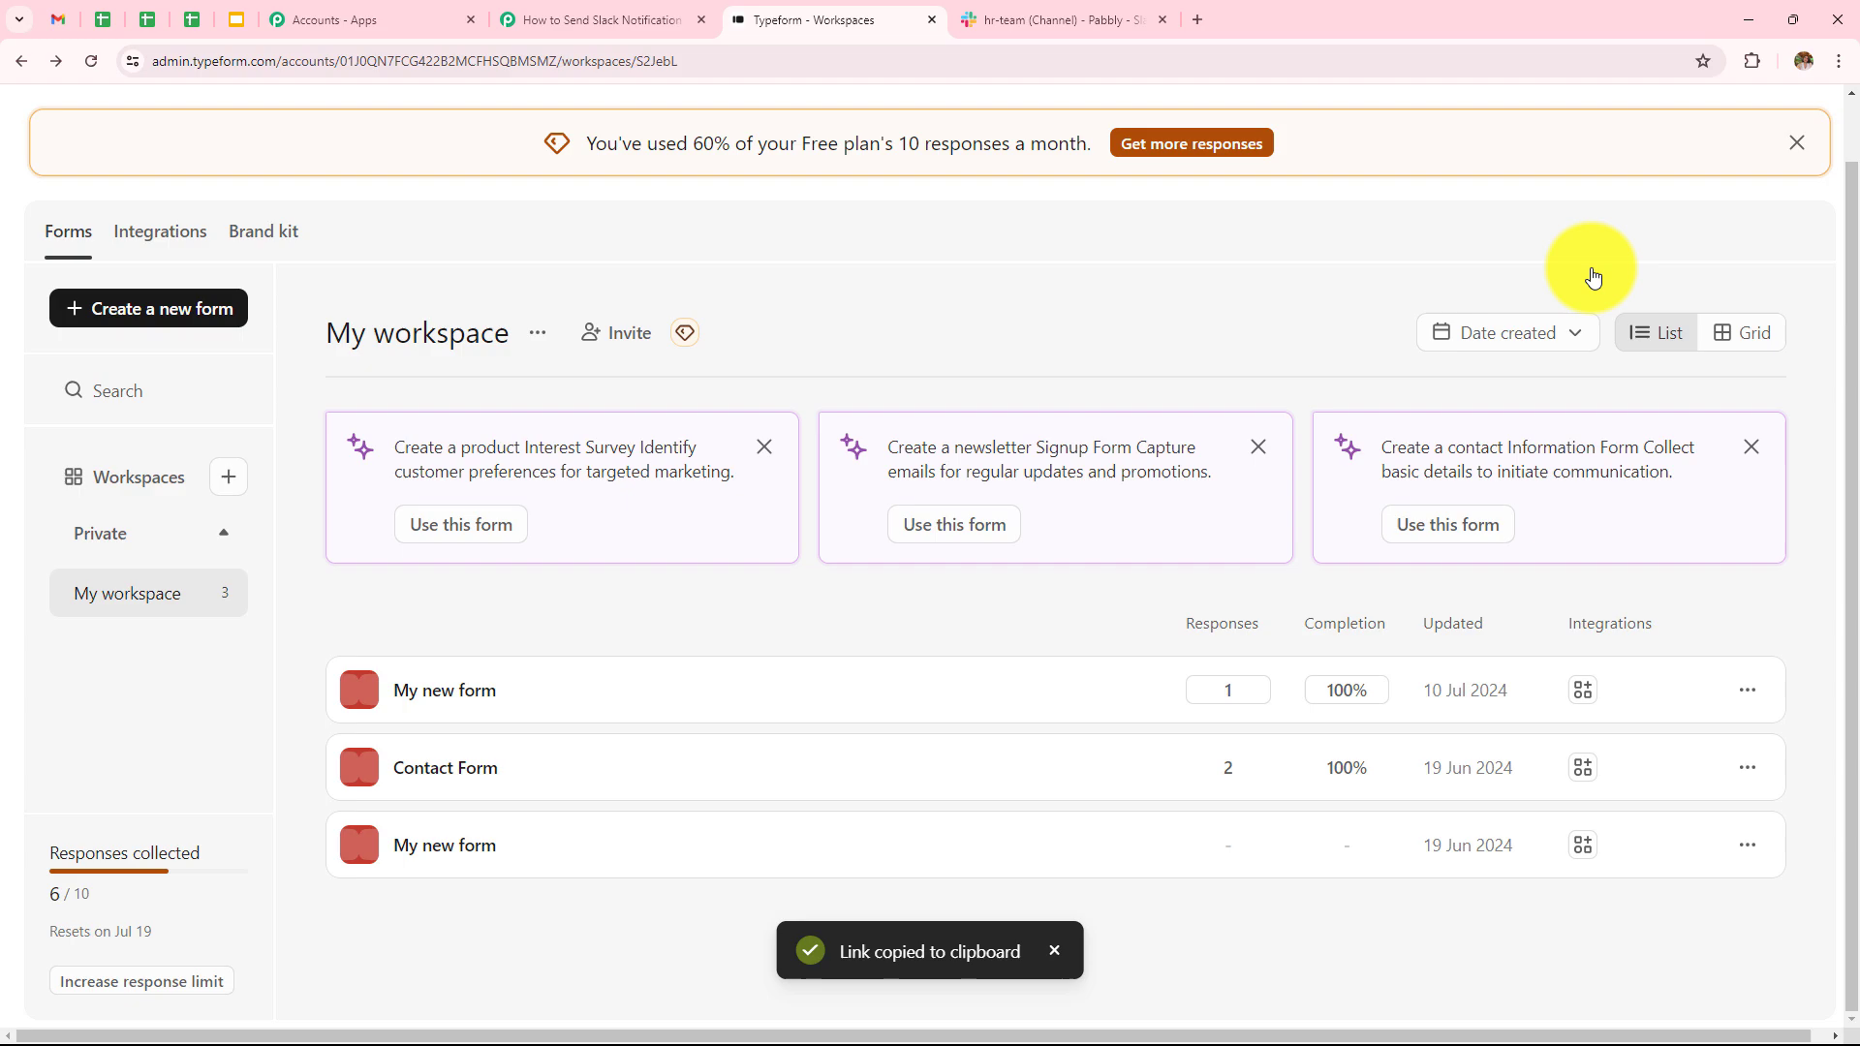
click(1197, 17)
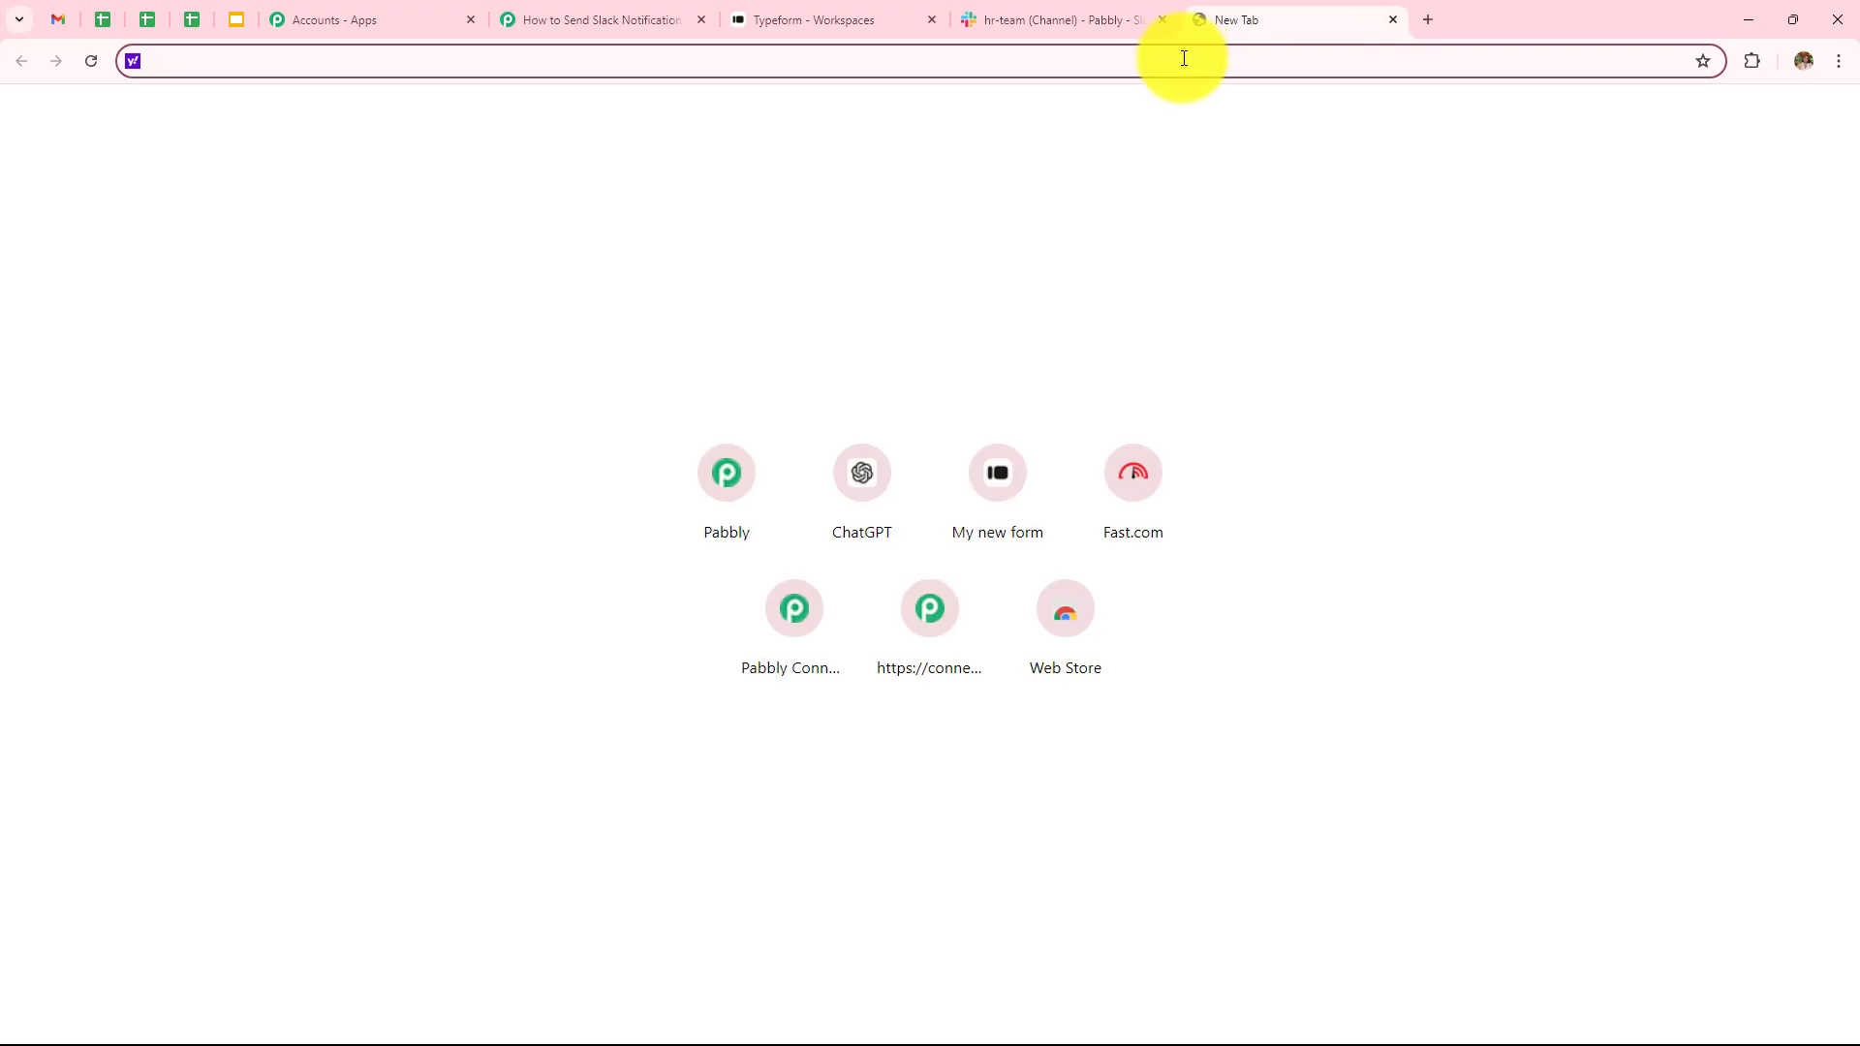
key(ctrl+v)
key(Return)
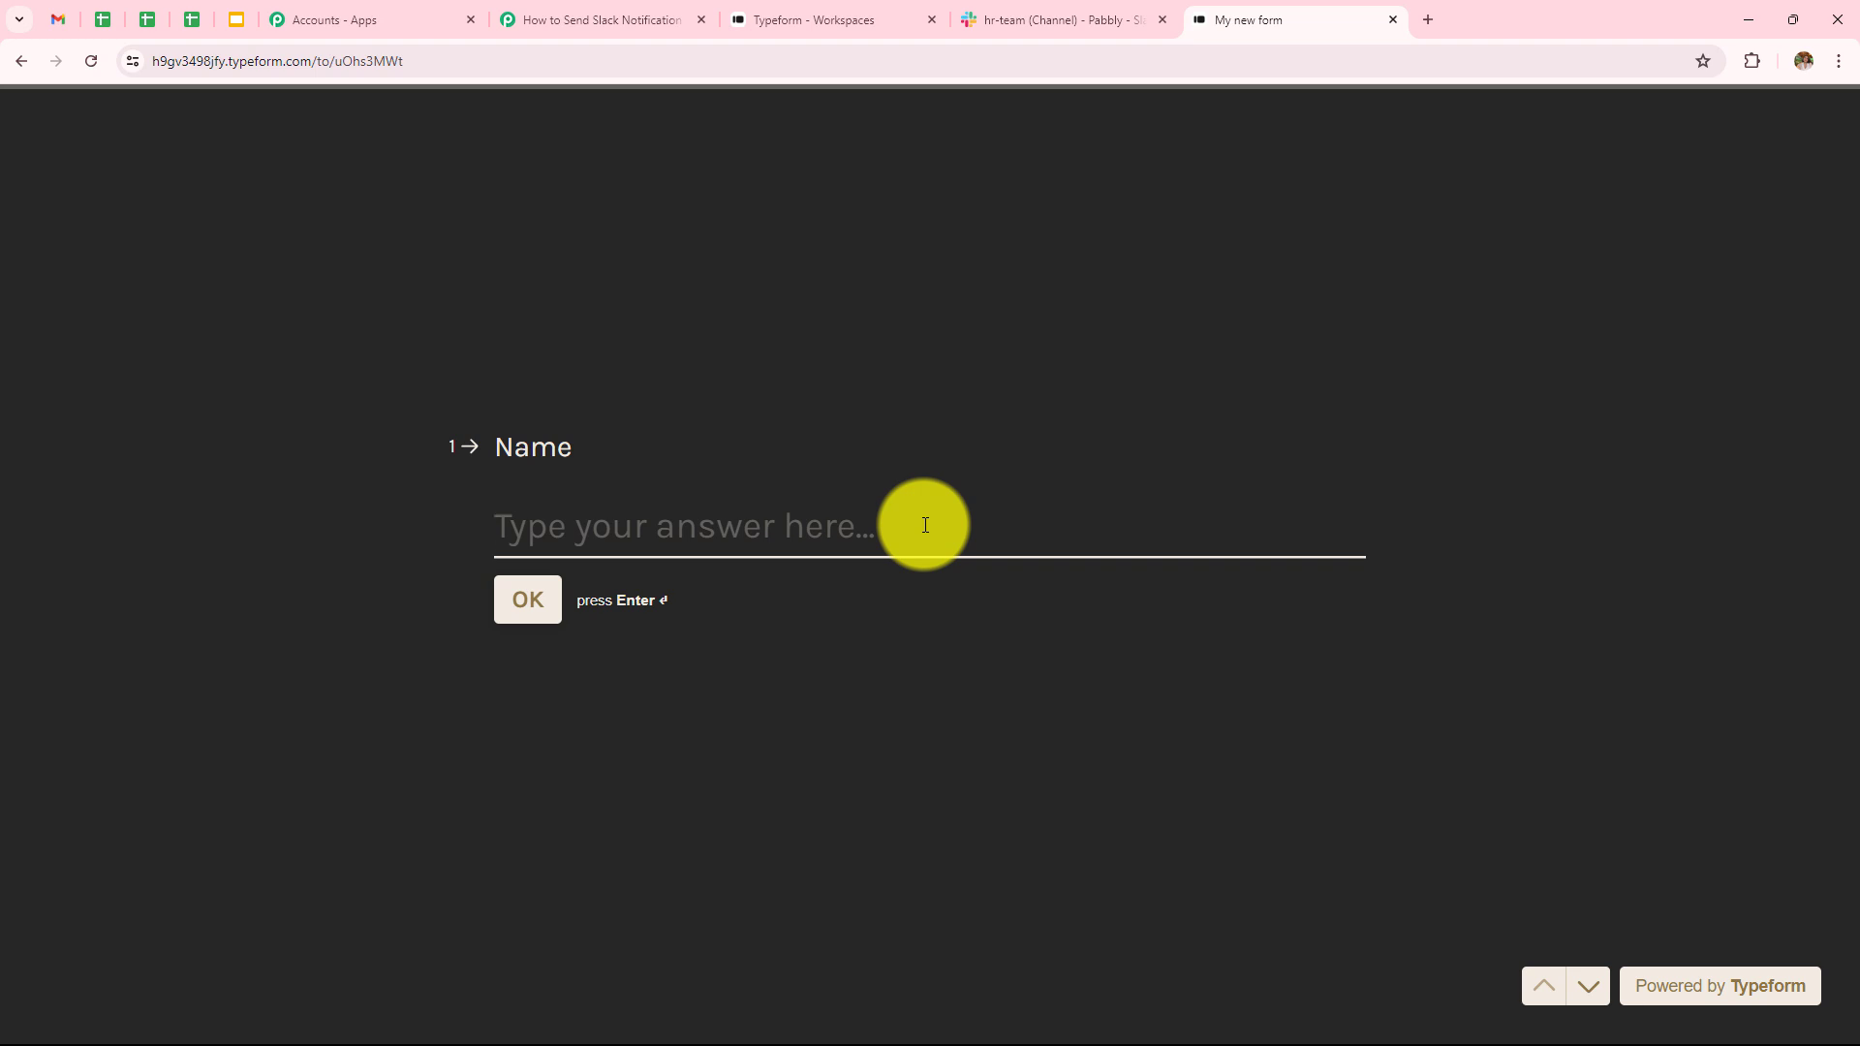
- Answer the name question and enter a phone number with India as the country
text(De)
key(Return)
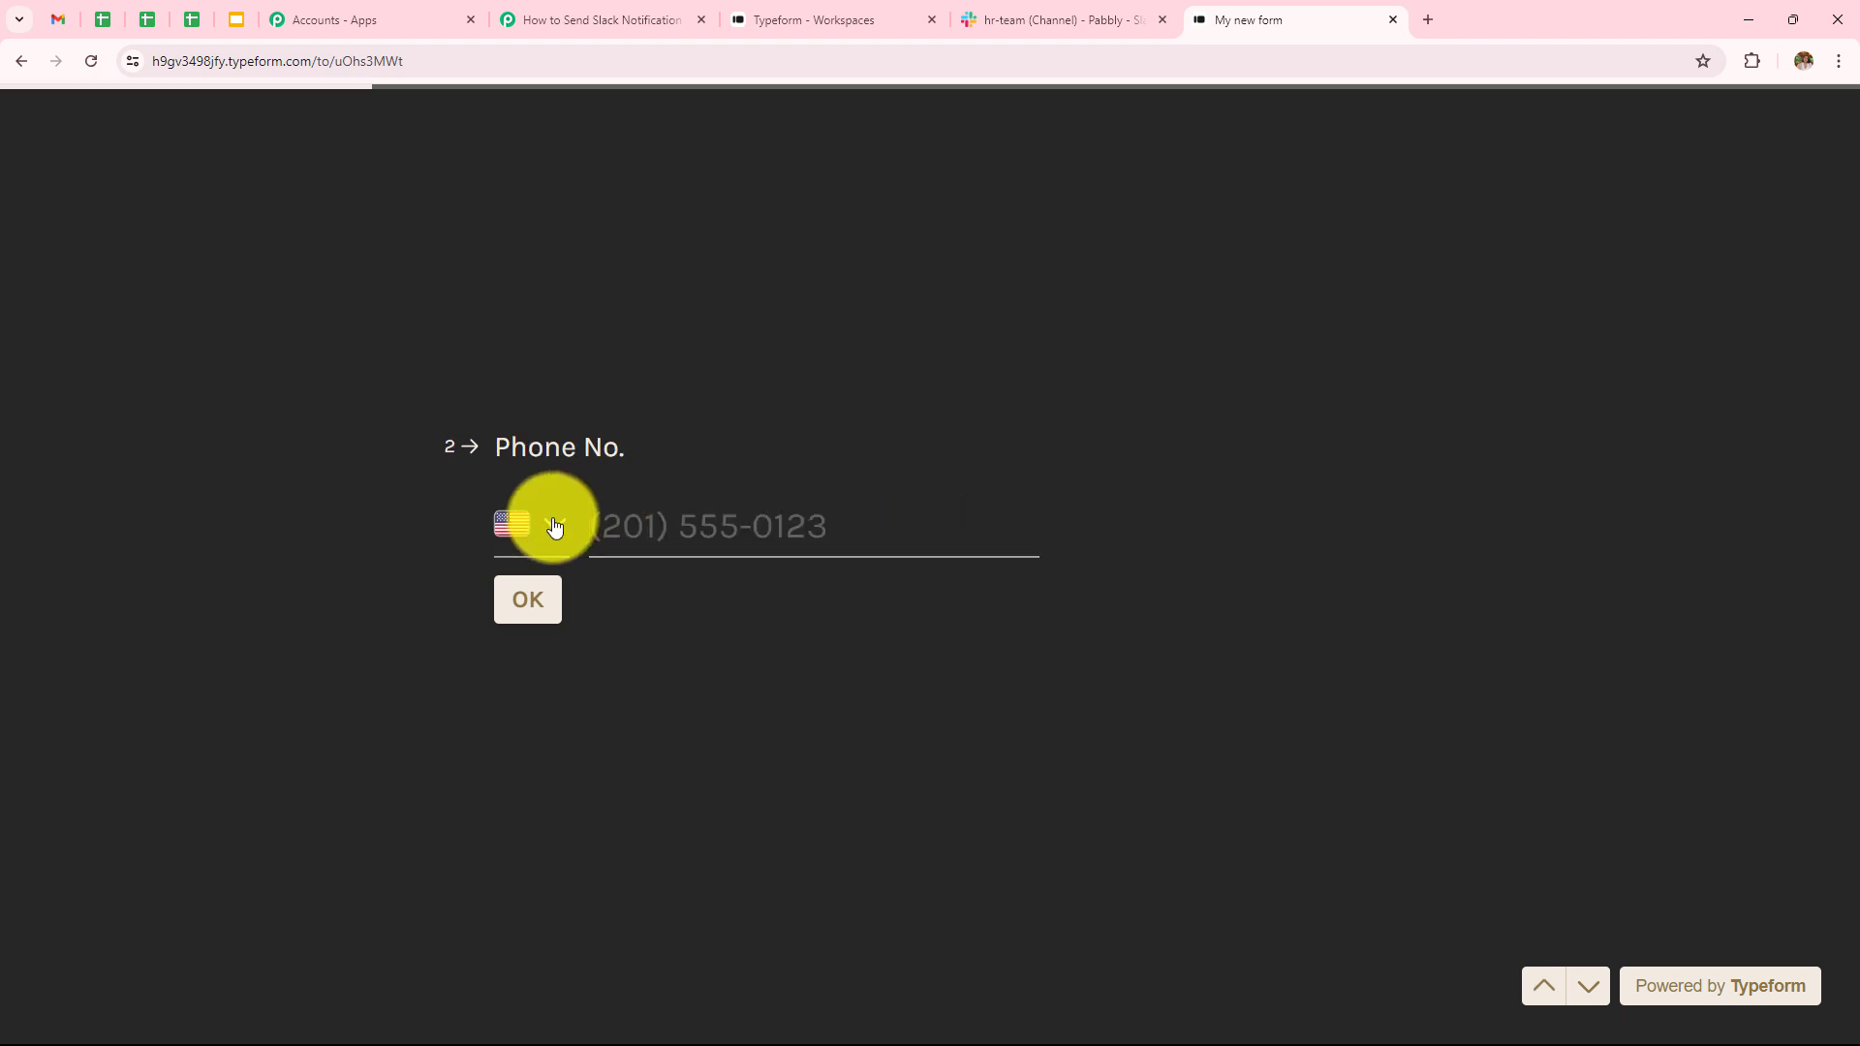
click(554, 526)
text(ind)
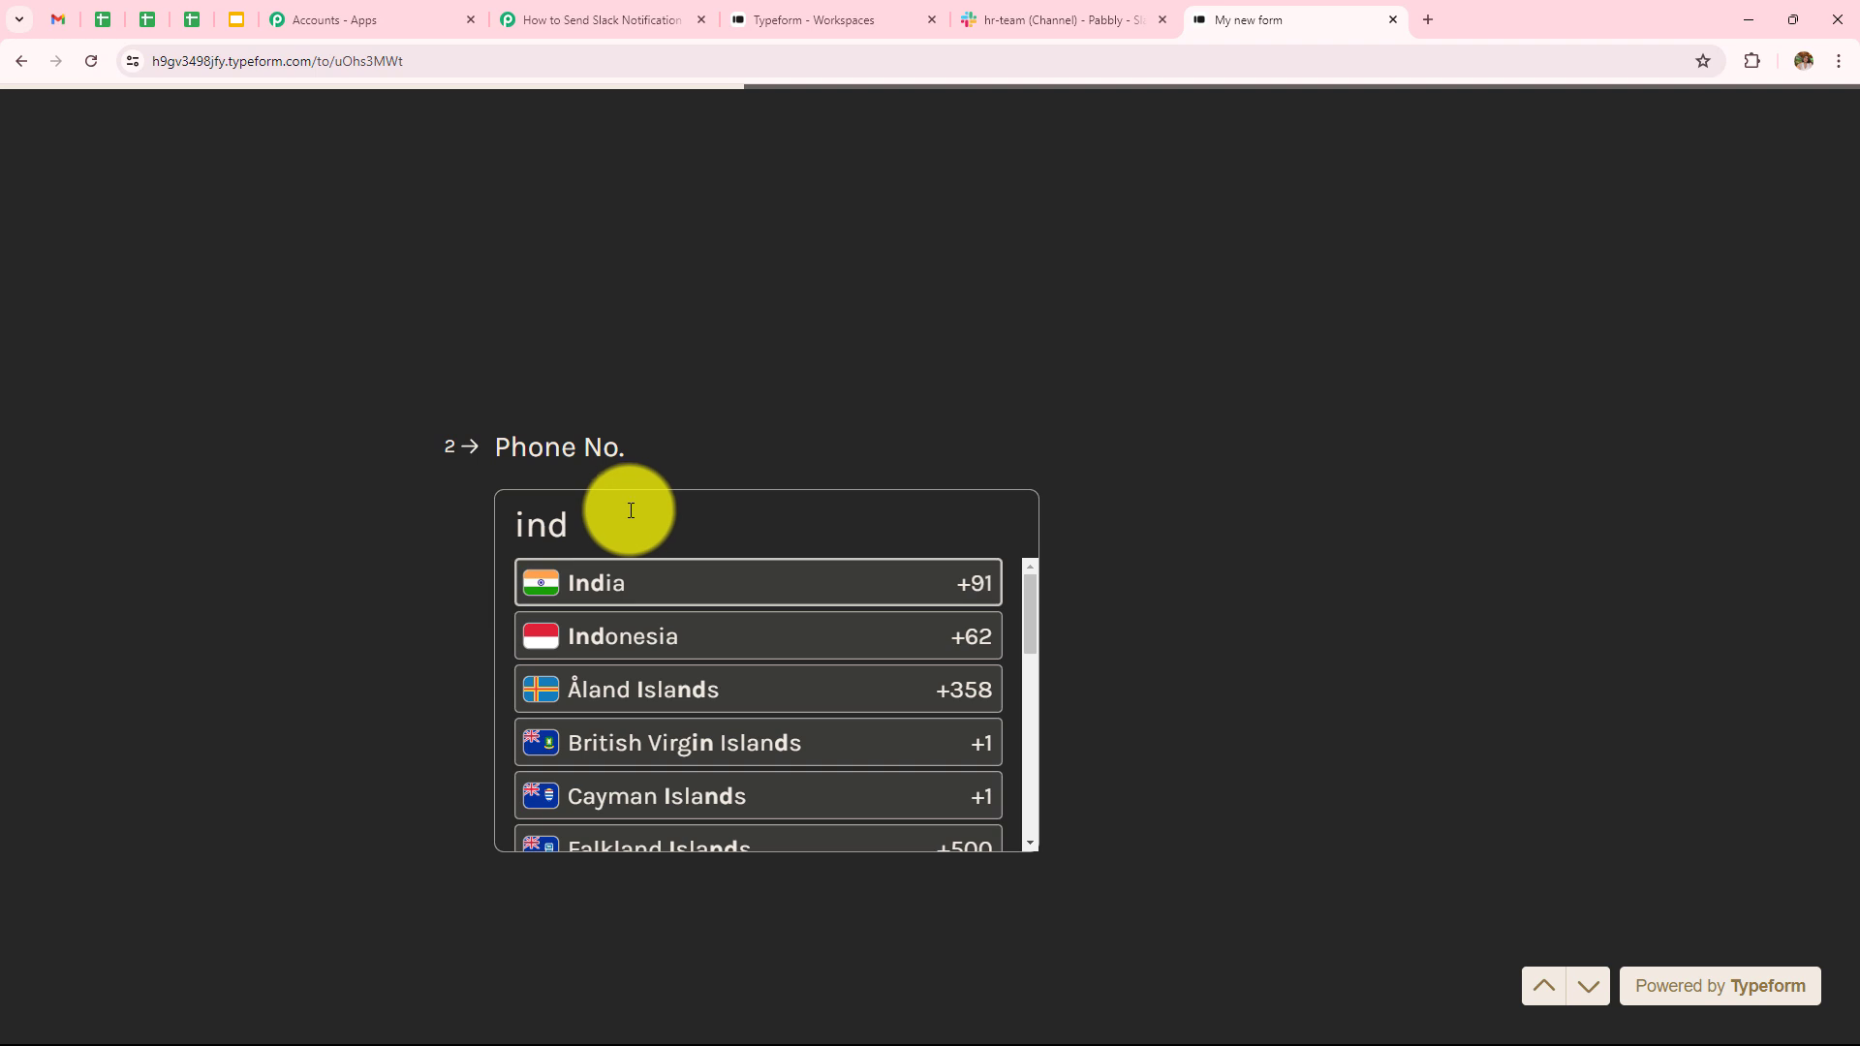
key(Return)
key(Return)
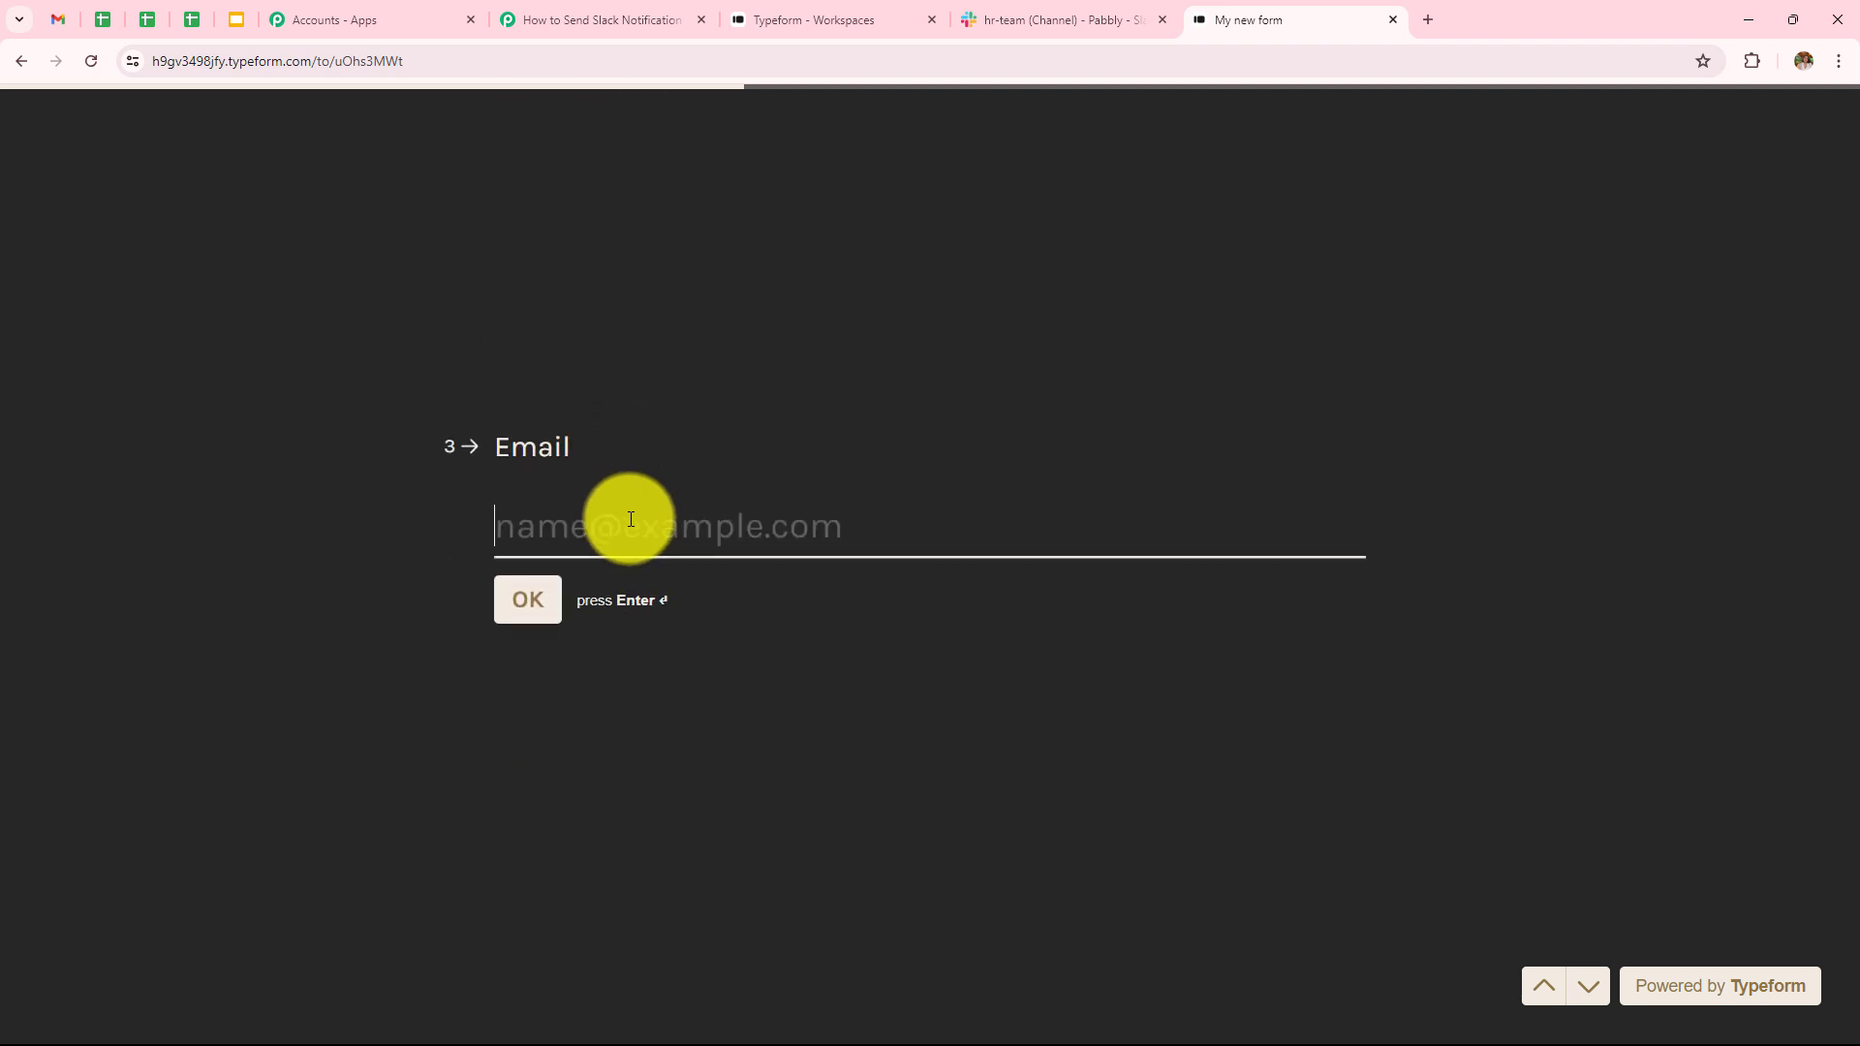
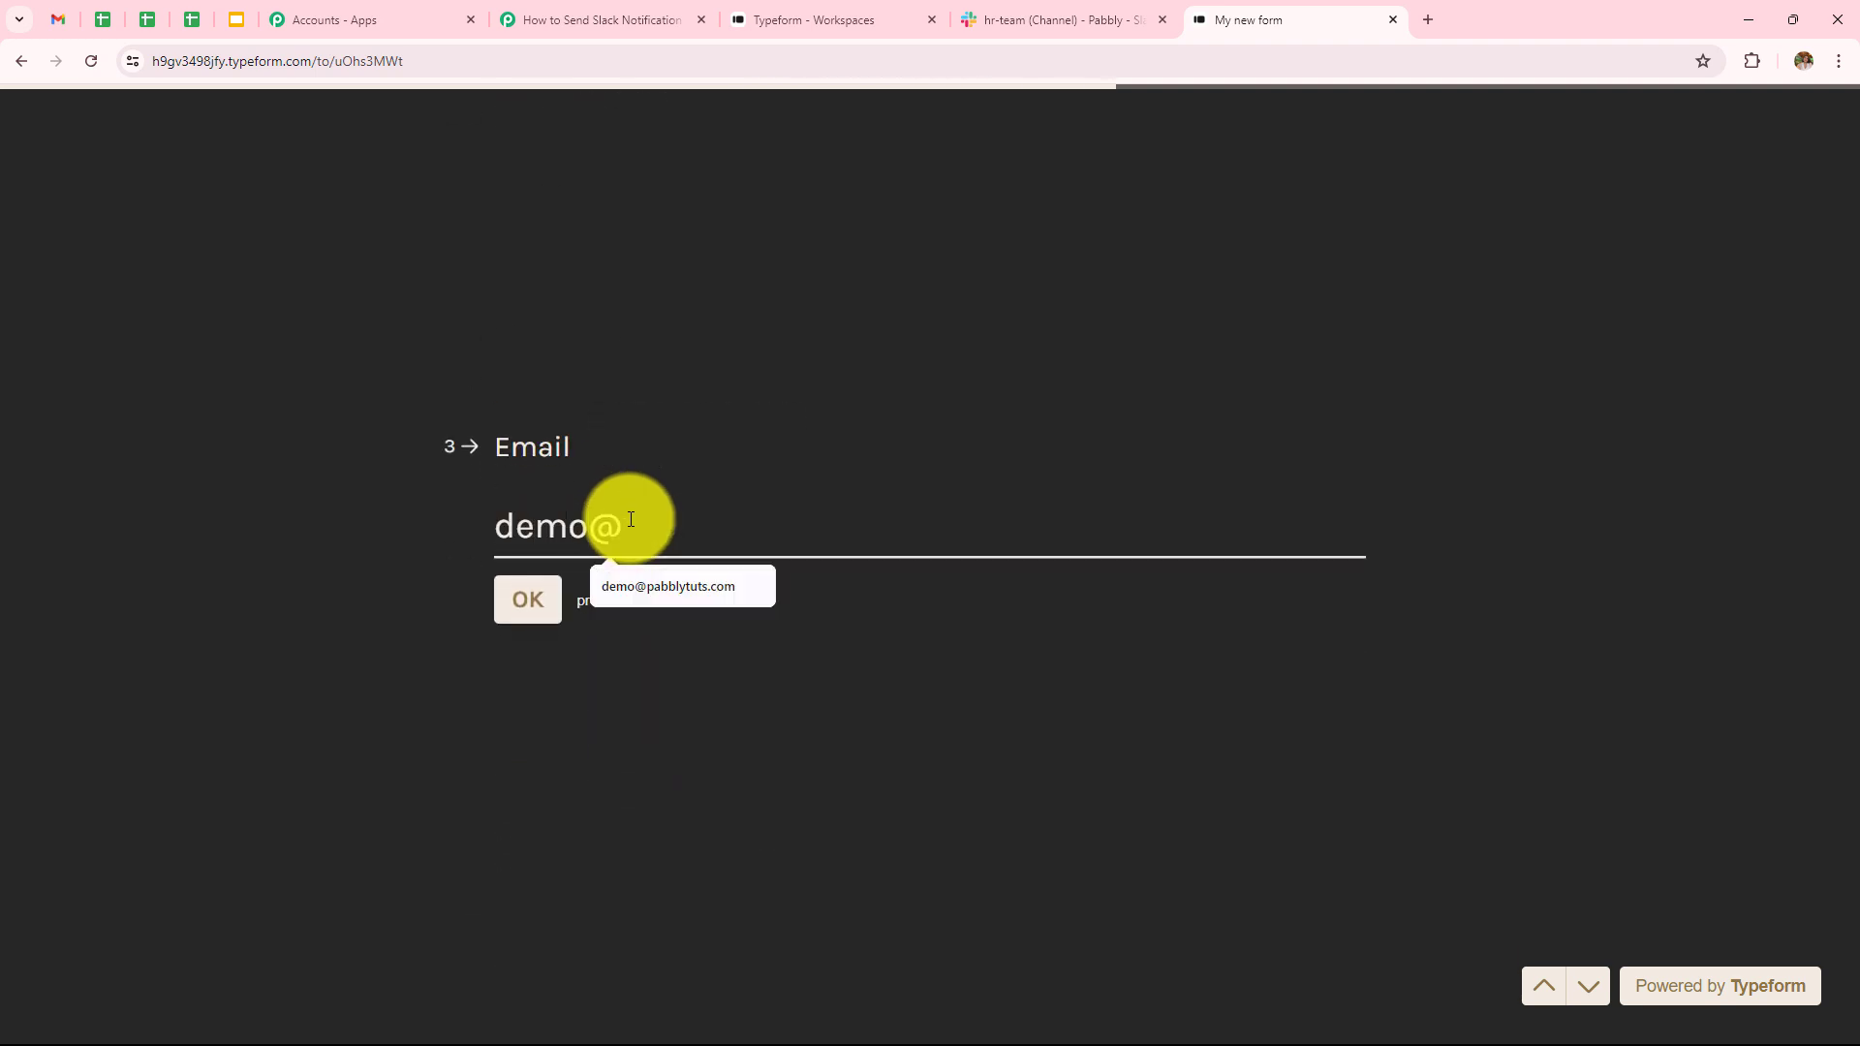
- Fill in the email, B.tech qualification and '1 Year' experience, then submit the form
key(Return)
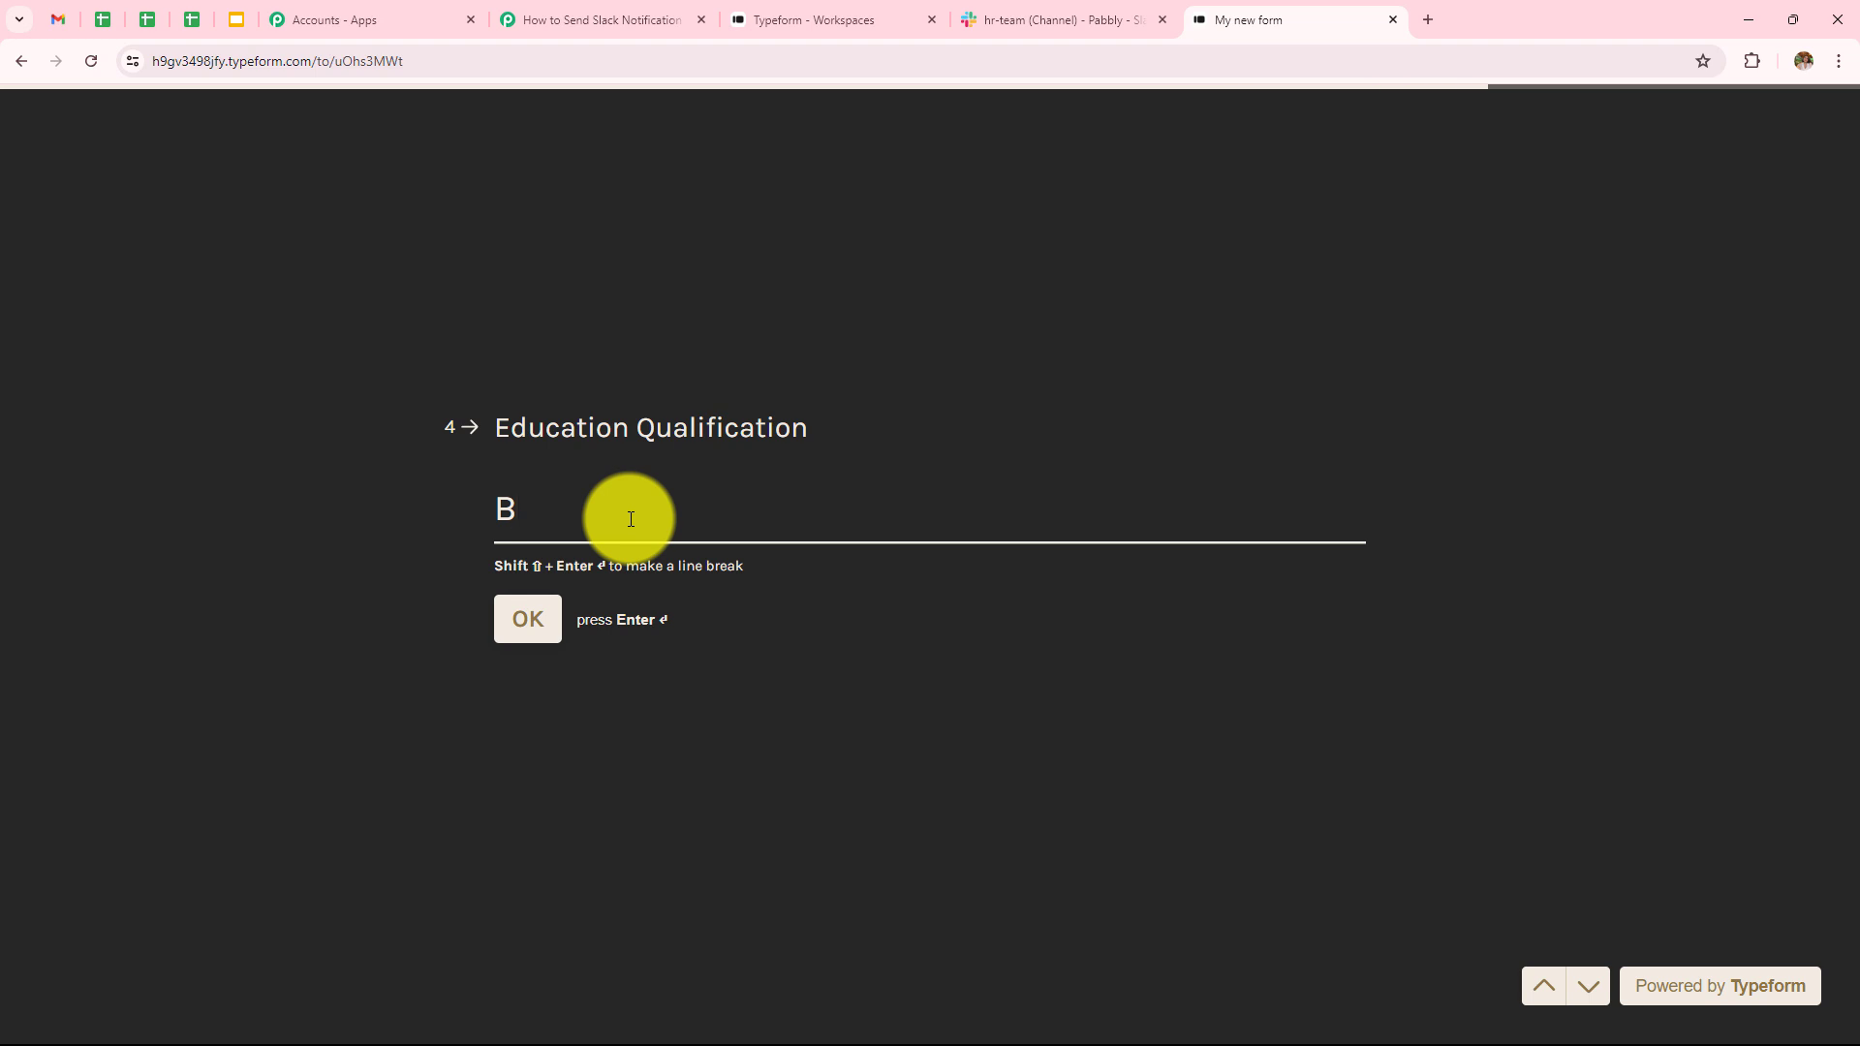
text(.tech)
key(Return)
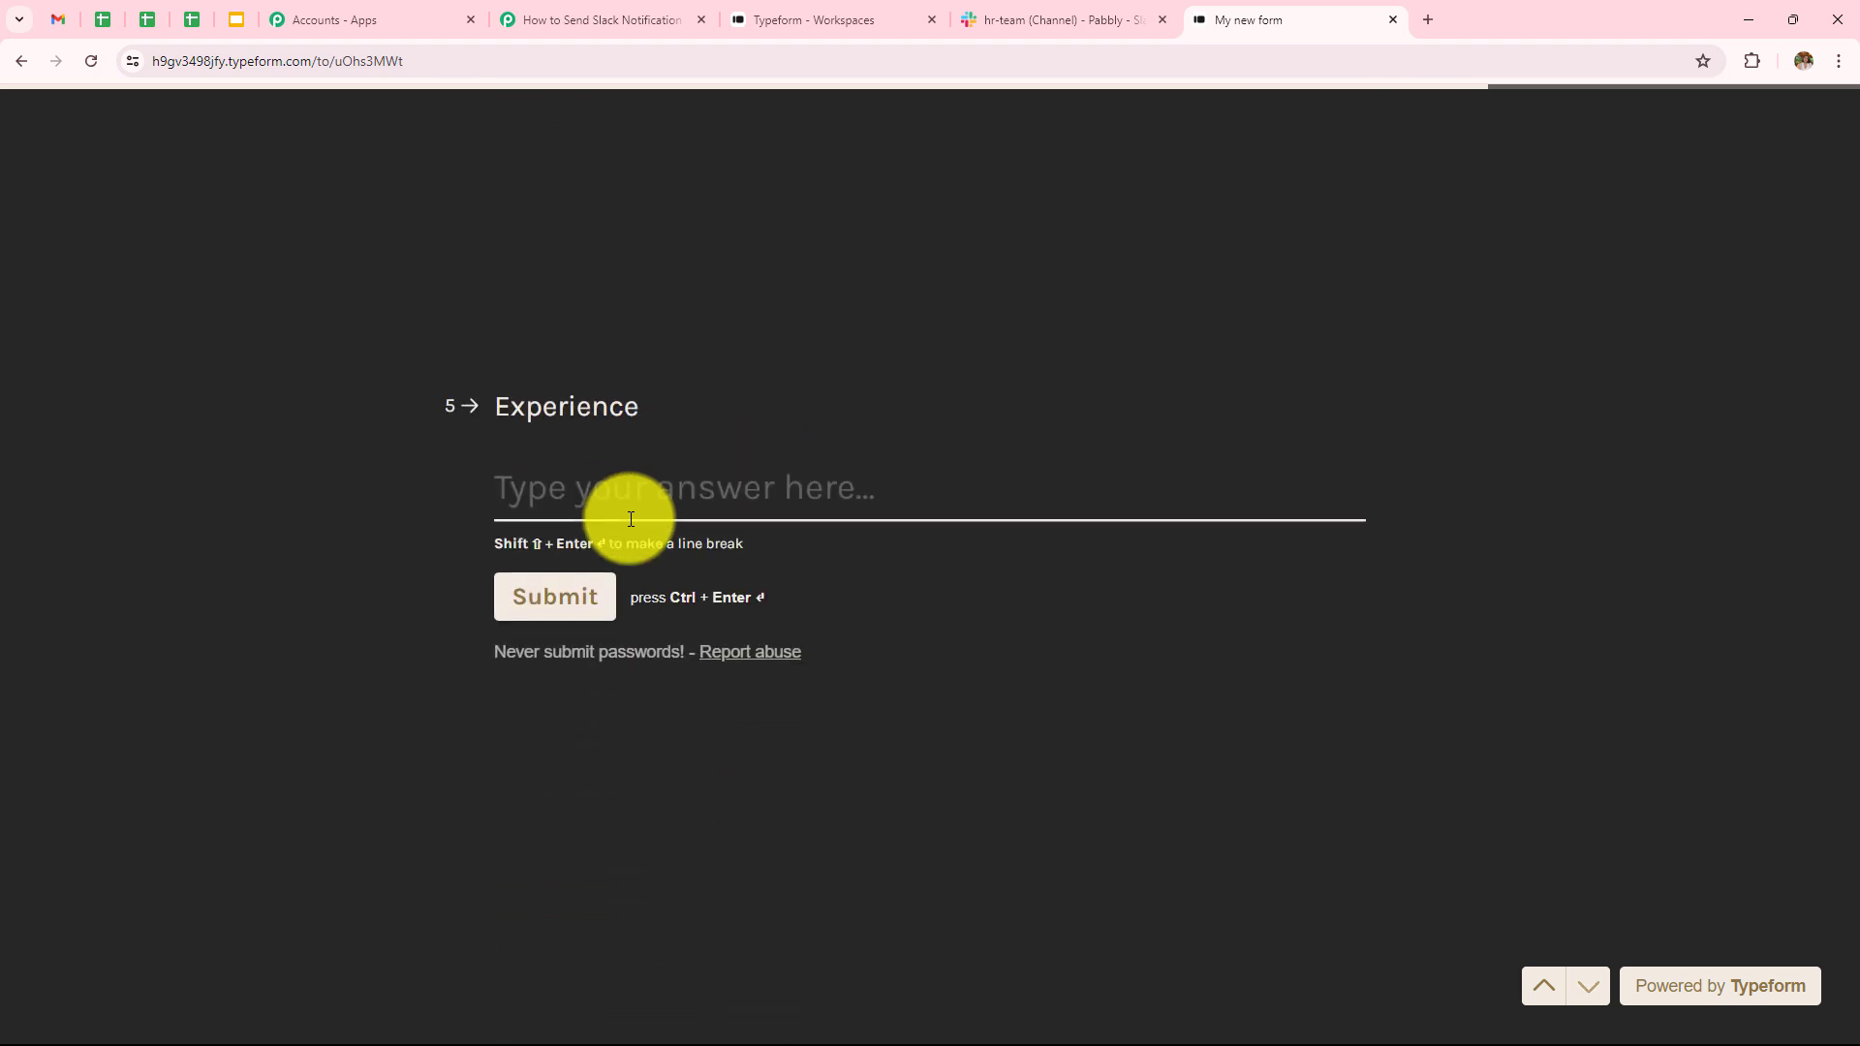
text(1 Year)
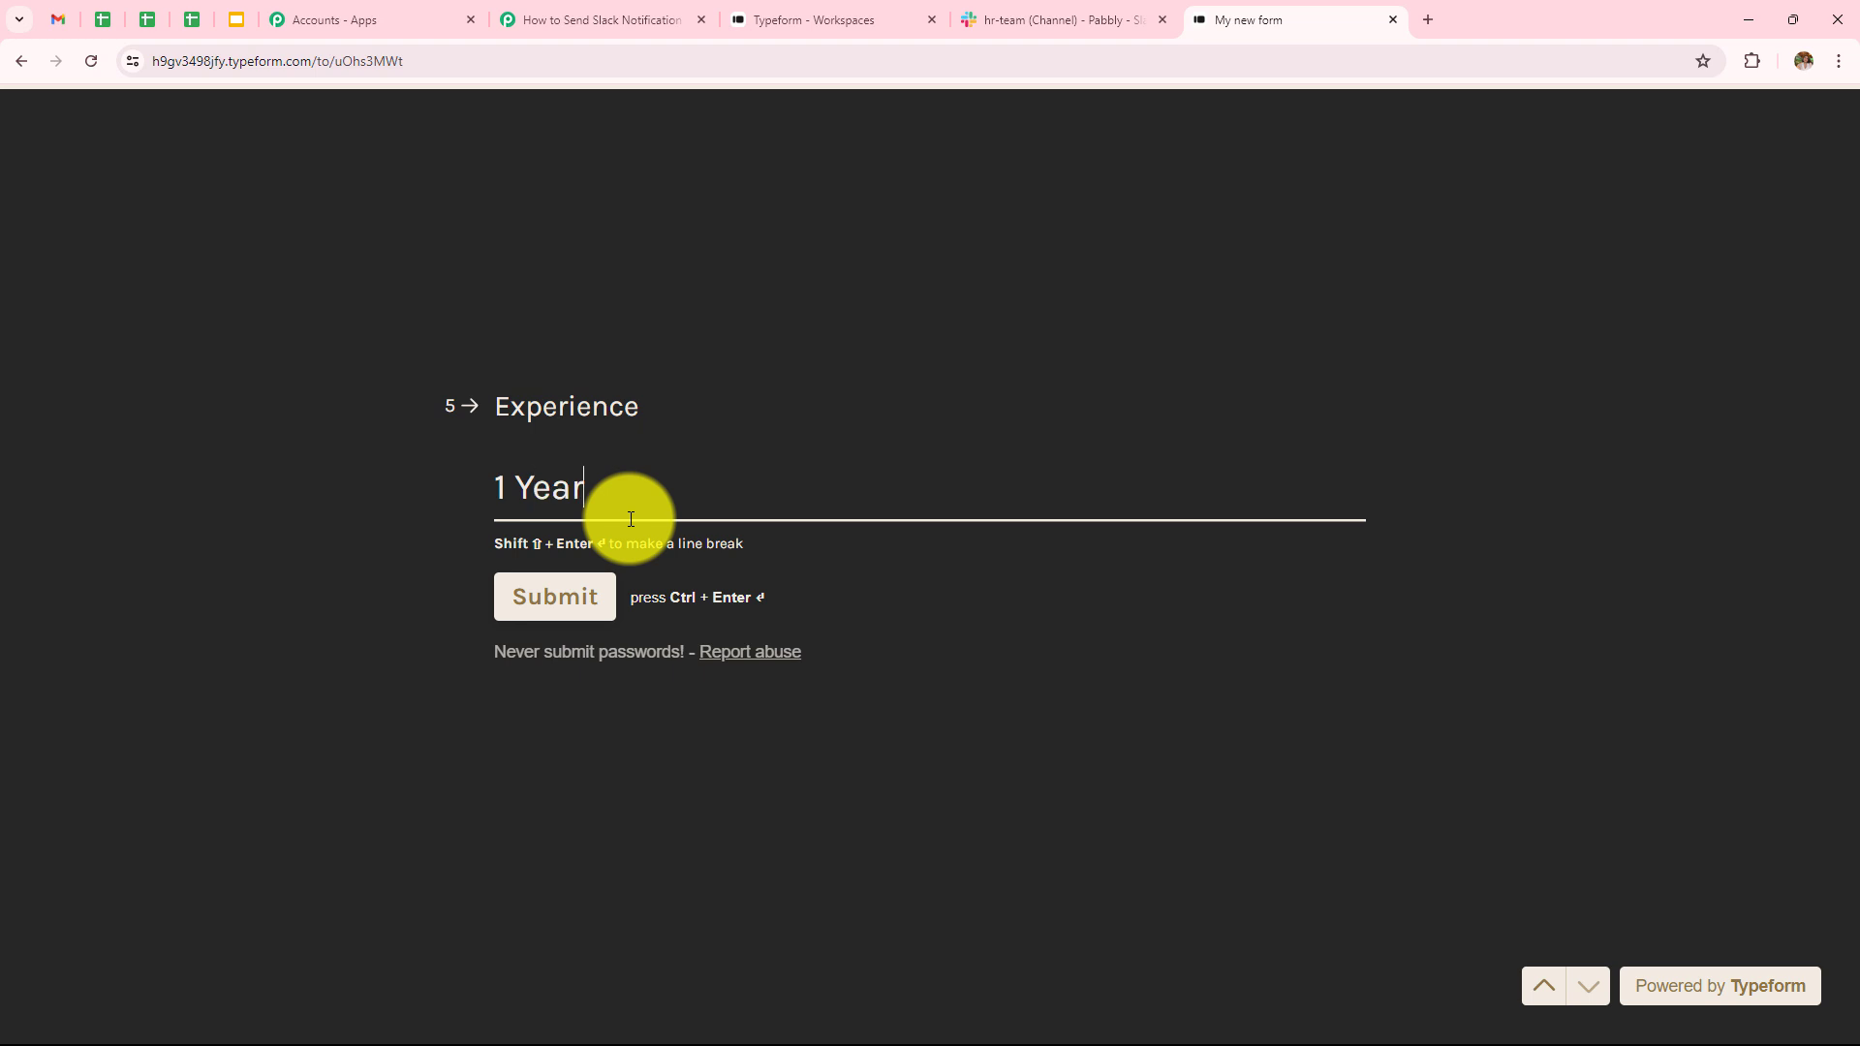
click(596, 581)
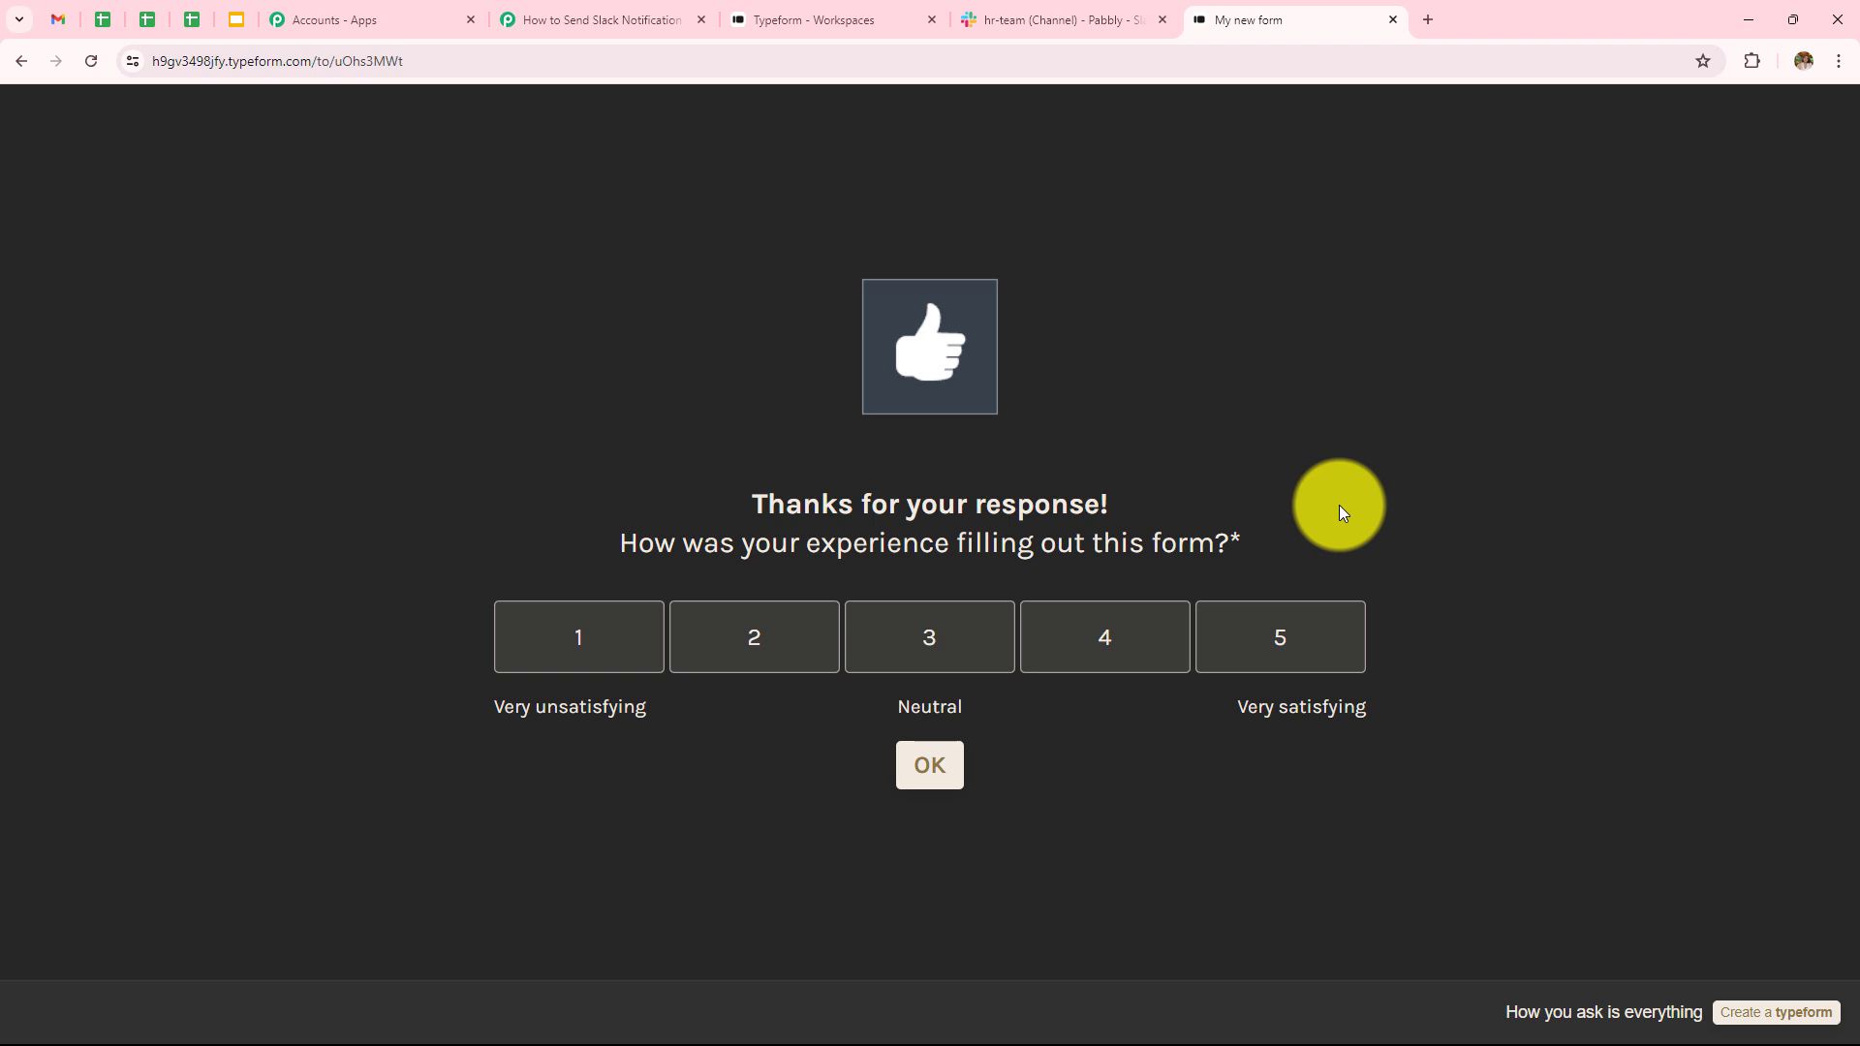
- Review the test submission's answers captured as Response A in the Typeform trigger
click(631, 14)
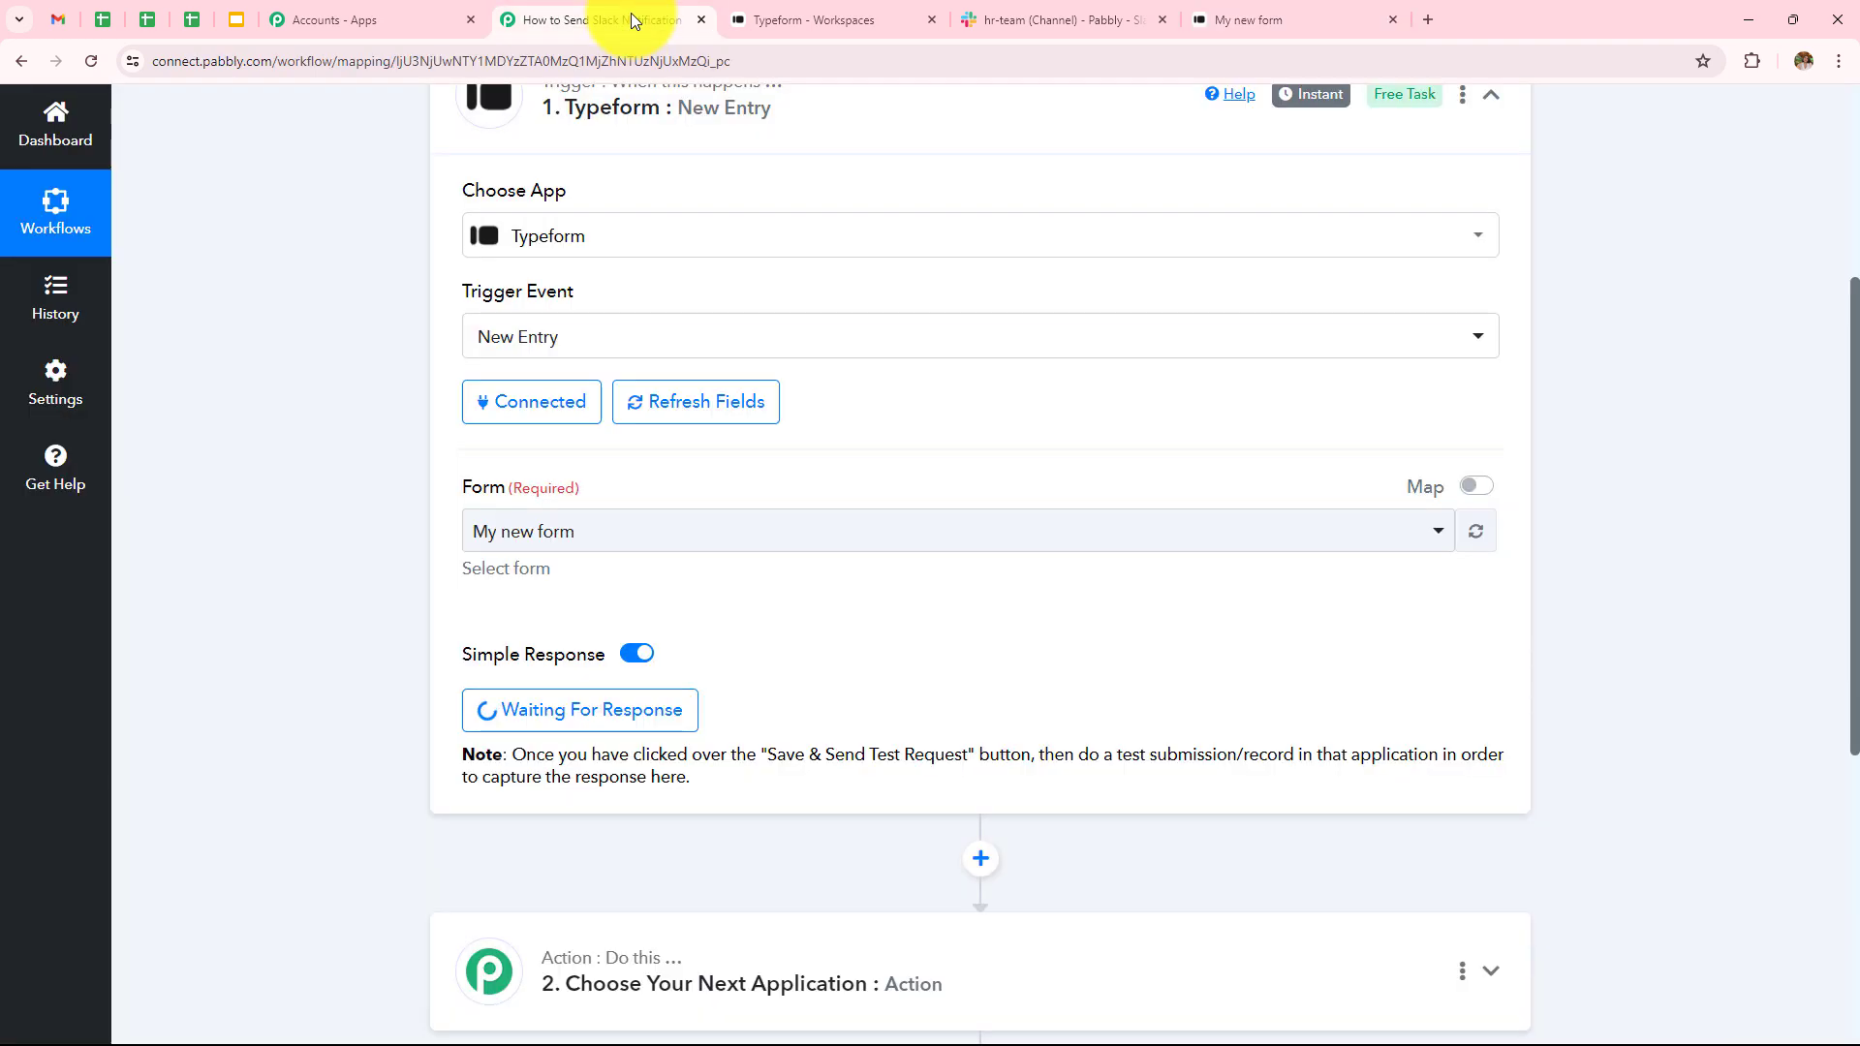
scroll(1182, 655, down, 4)
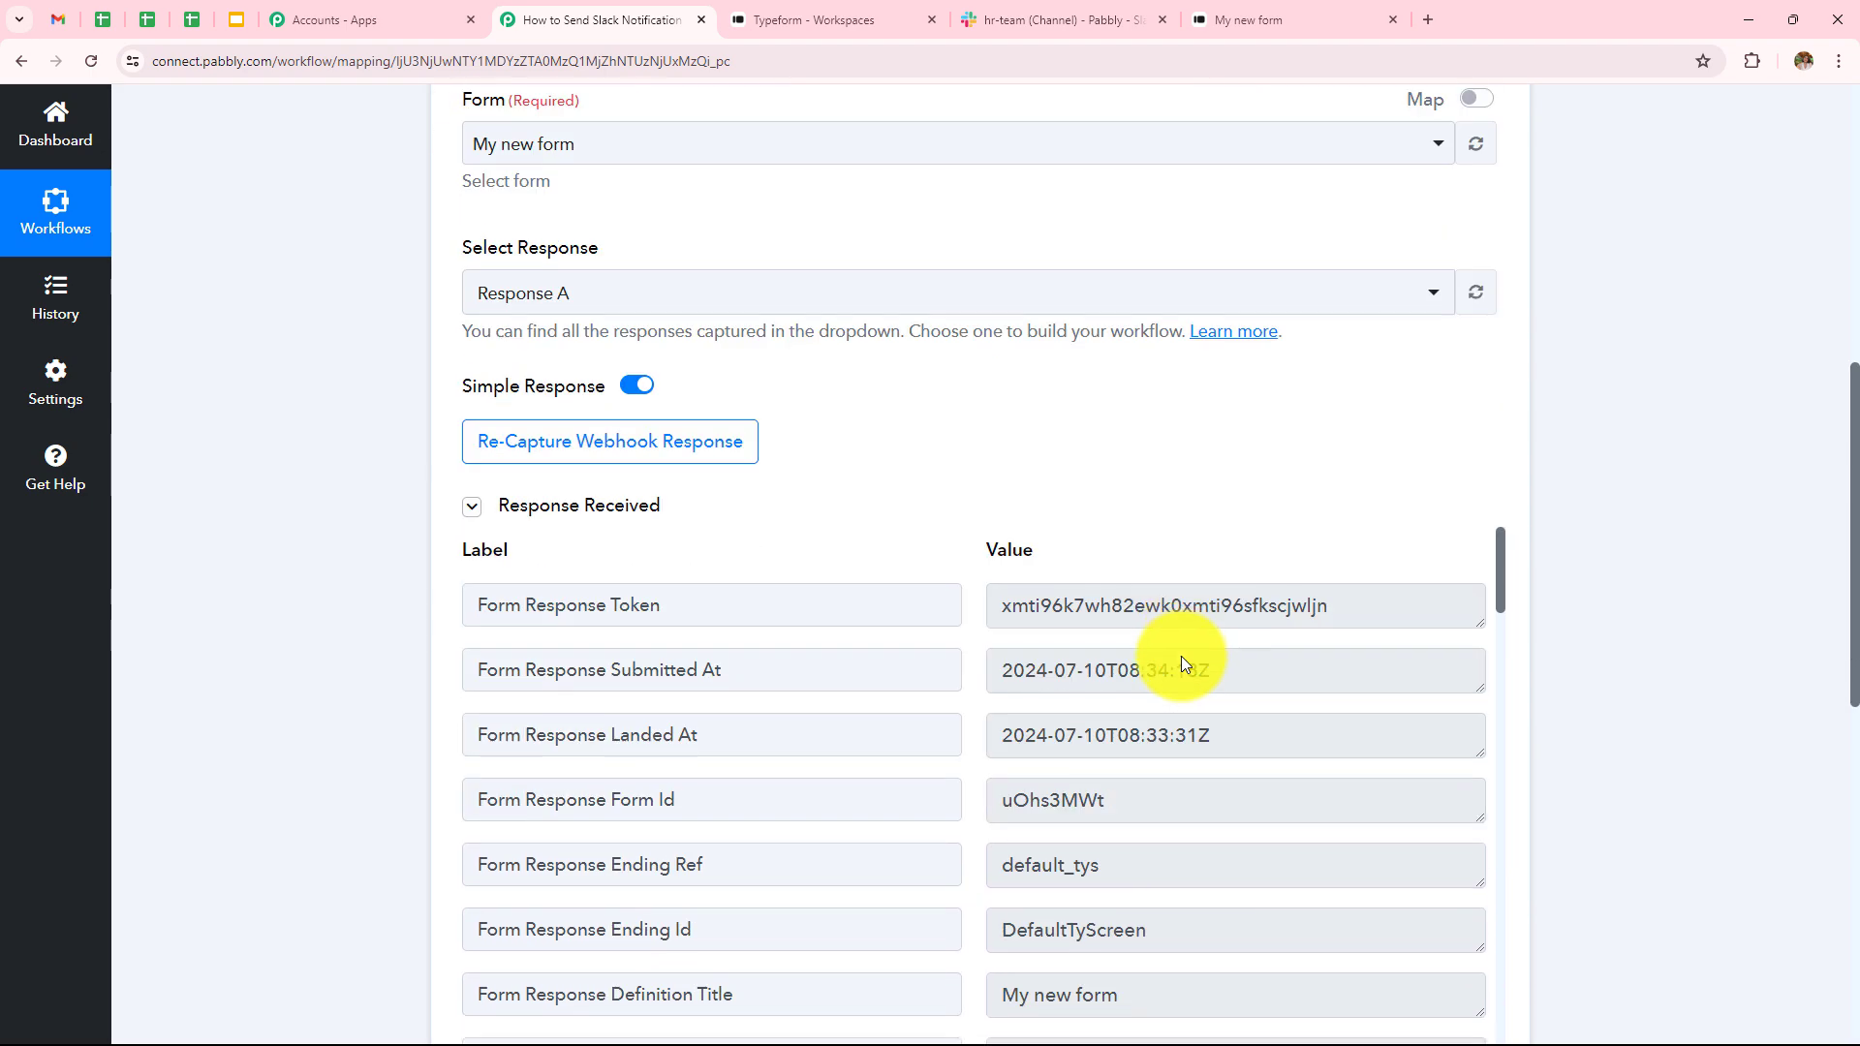
scroll(1182, 655, down, 8)
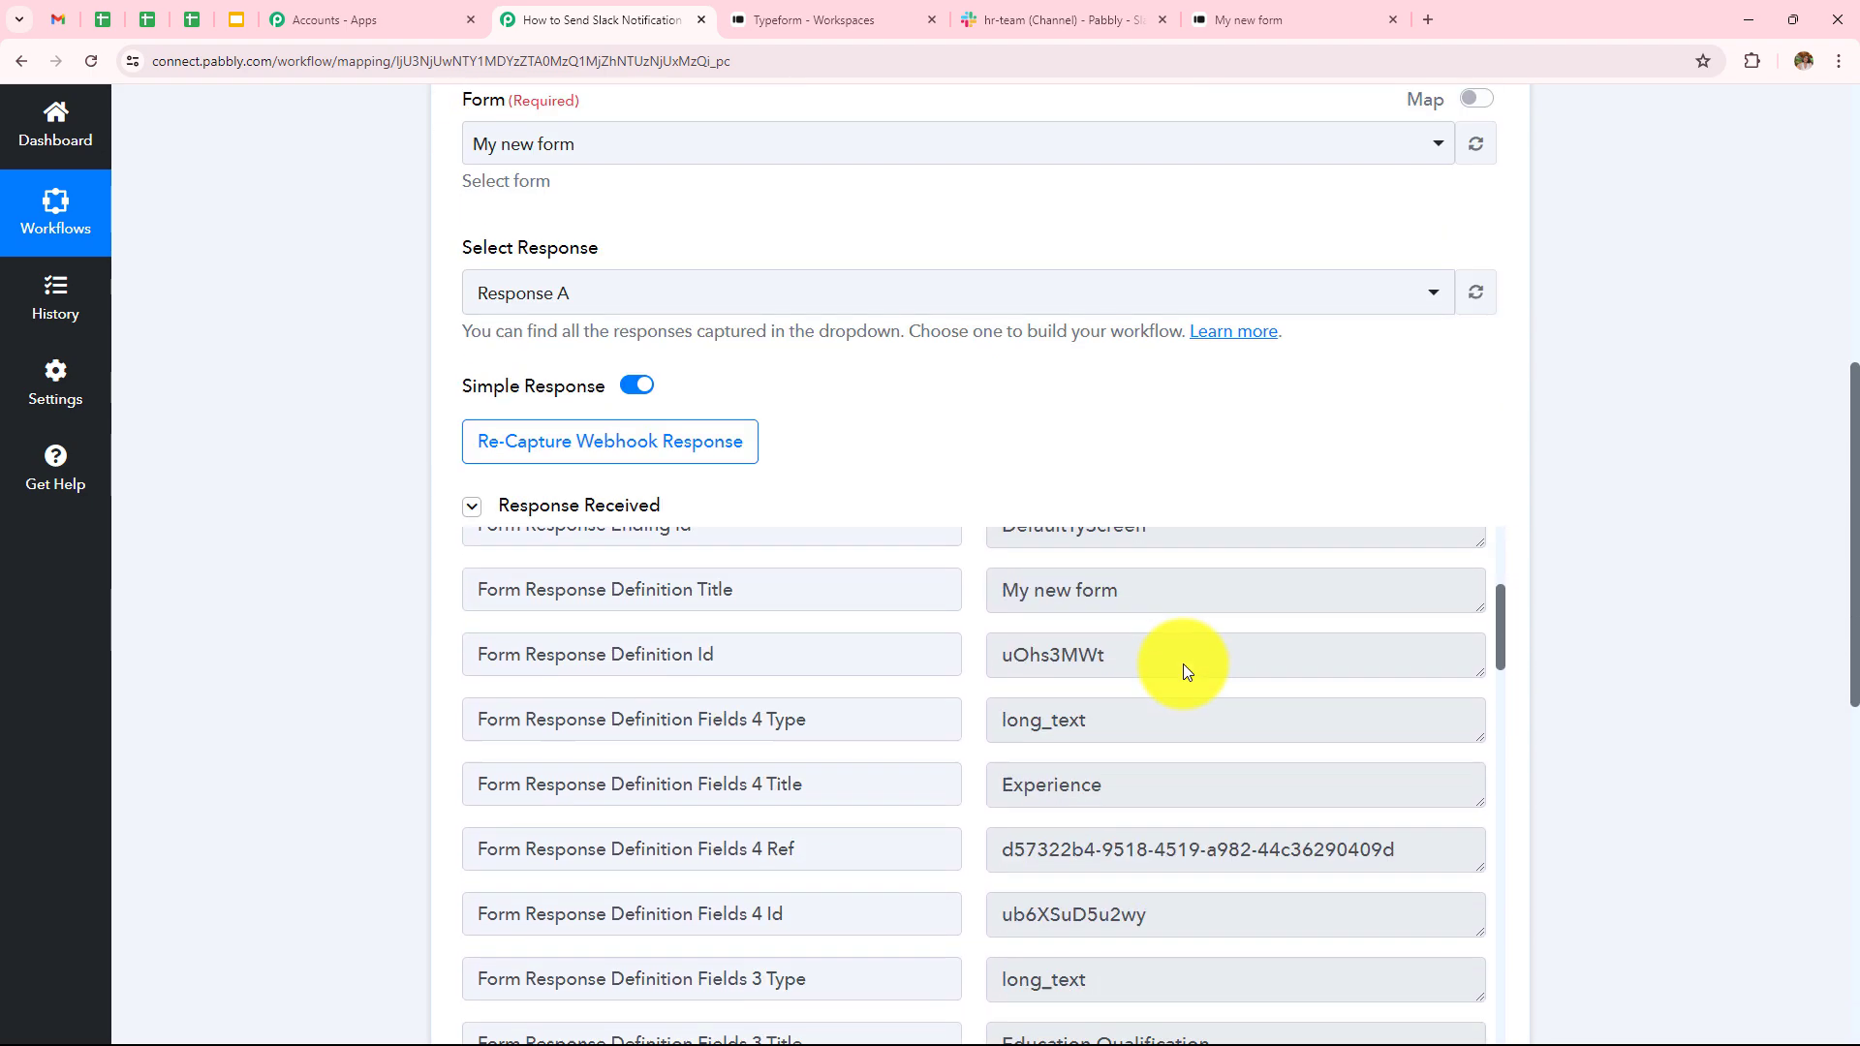
scroll(1186, 669, down, 15)
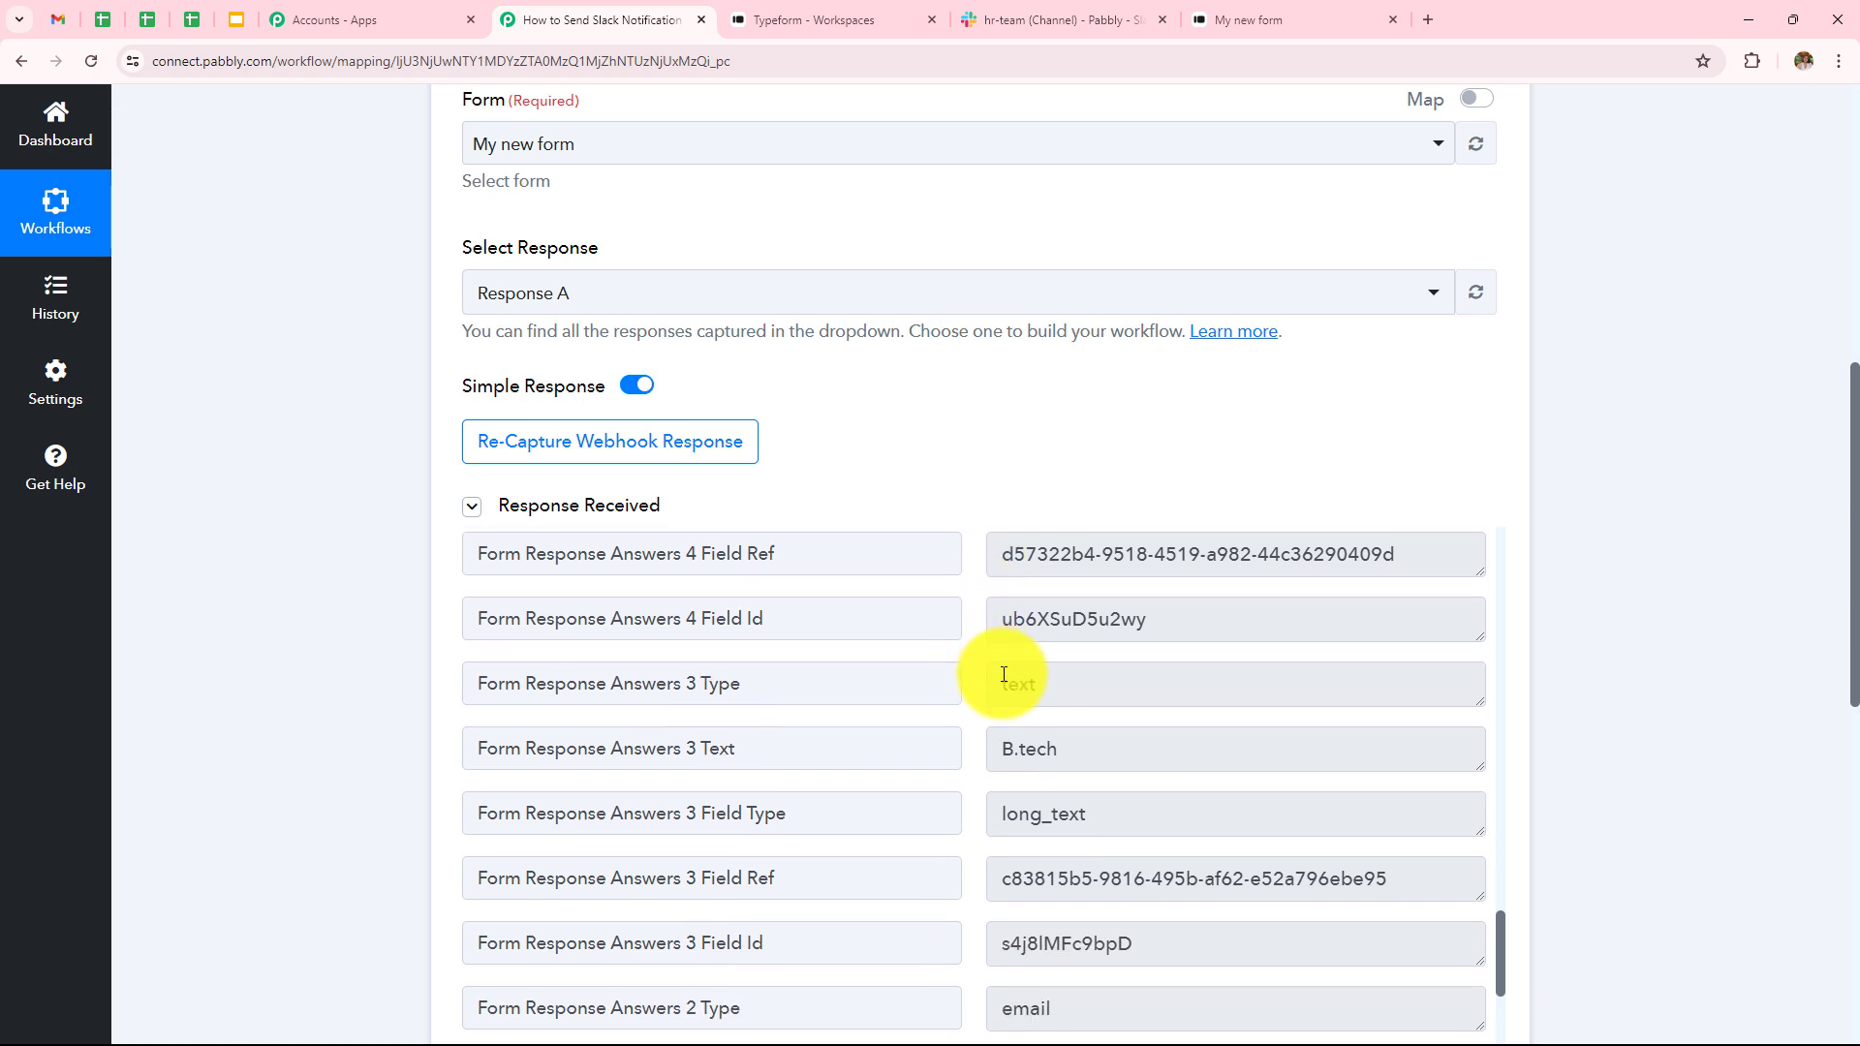
scroll(1004, 674, down, 6)
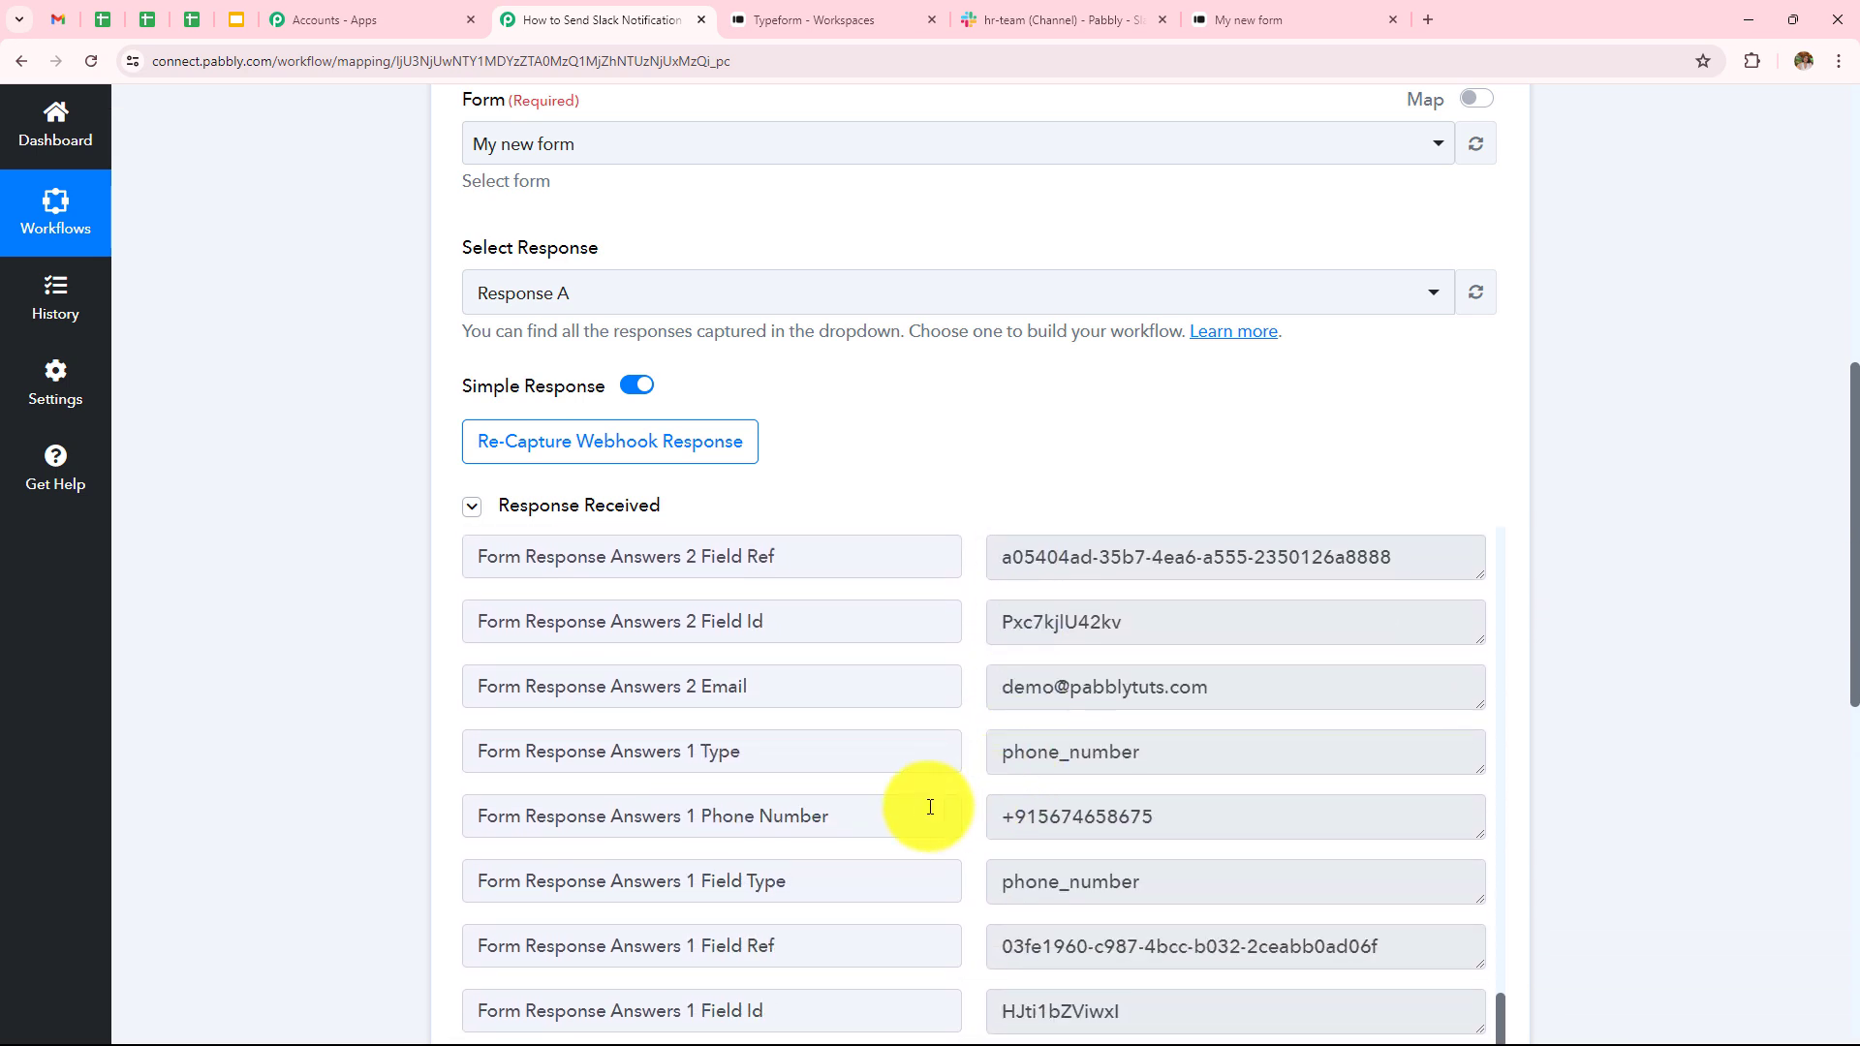
scroll(1039, 815, down, 2)
scroll(1017, 752, up, 1)
scroll(956, 594, down, 4)
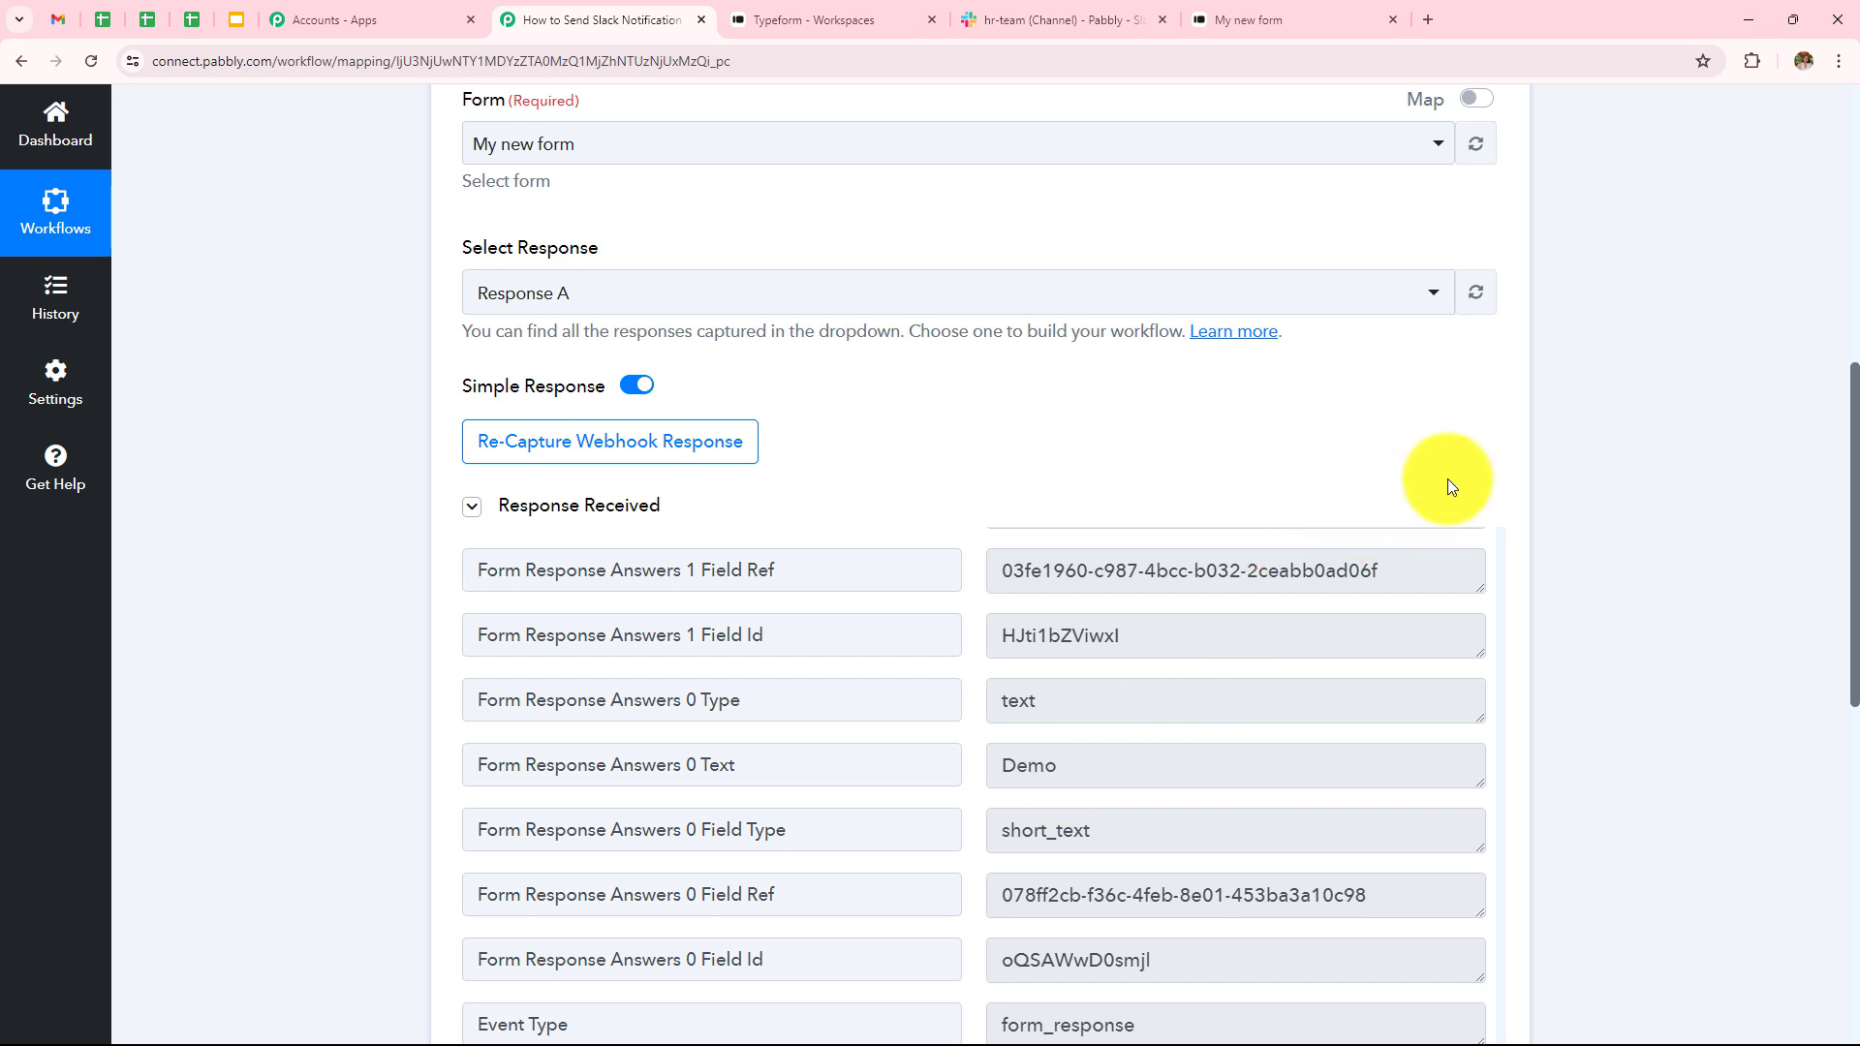
scroll(1606, 439, down, 7)
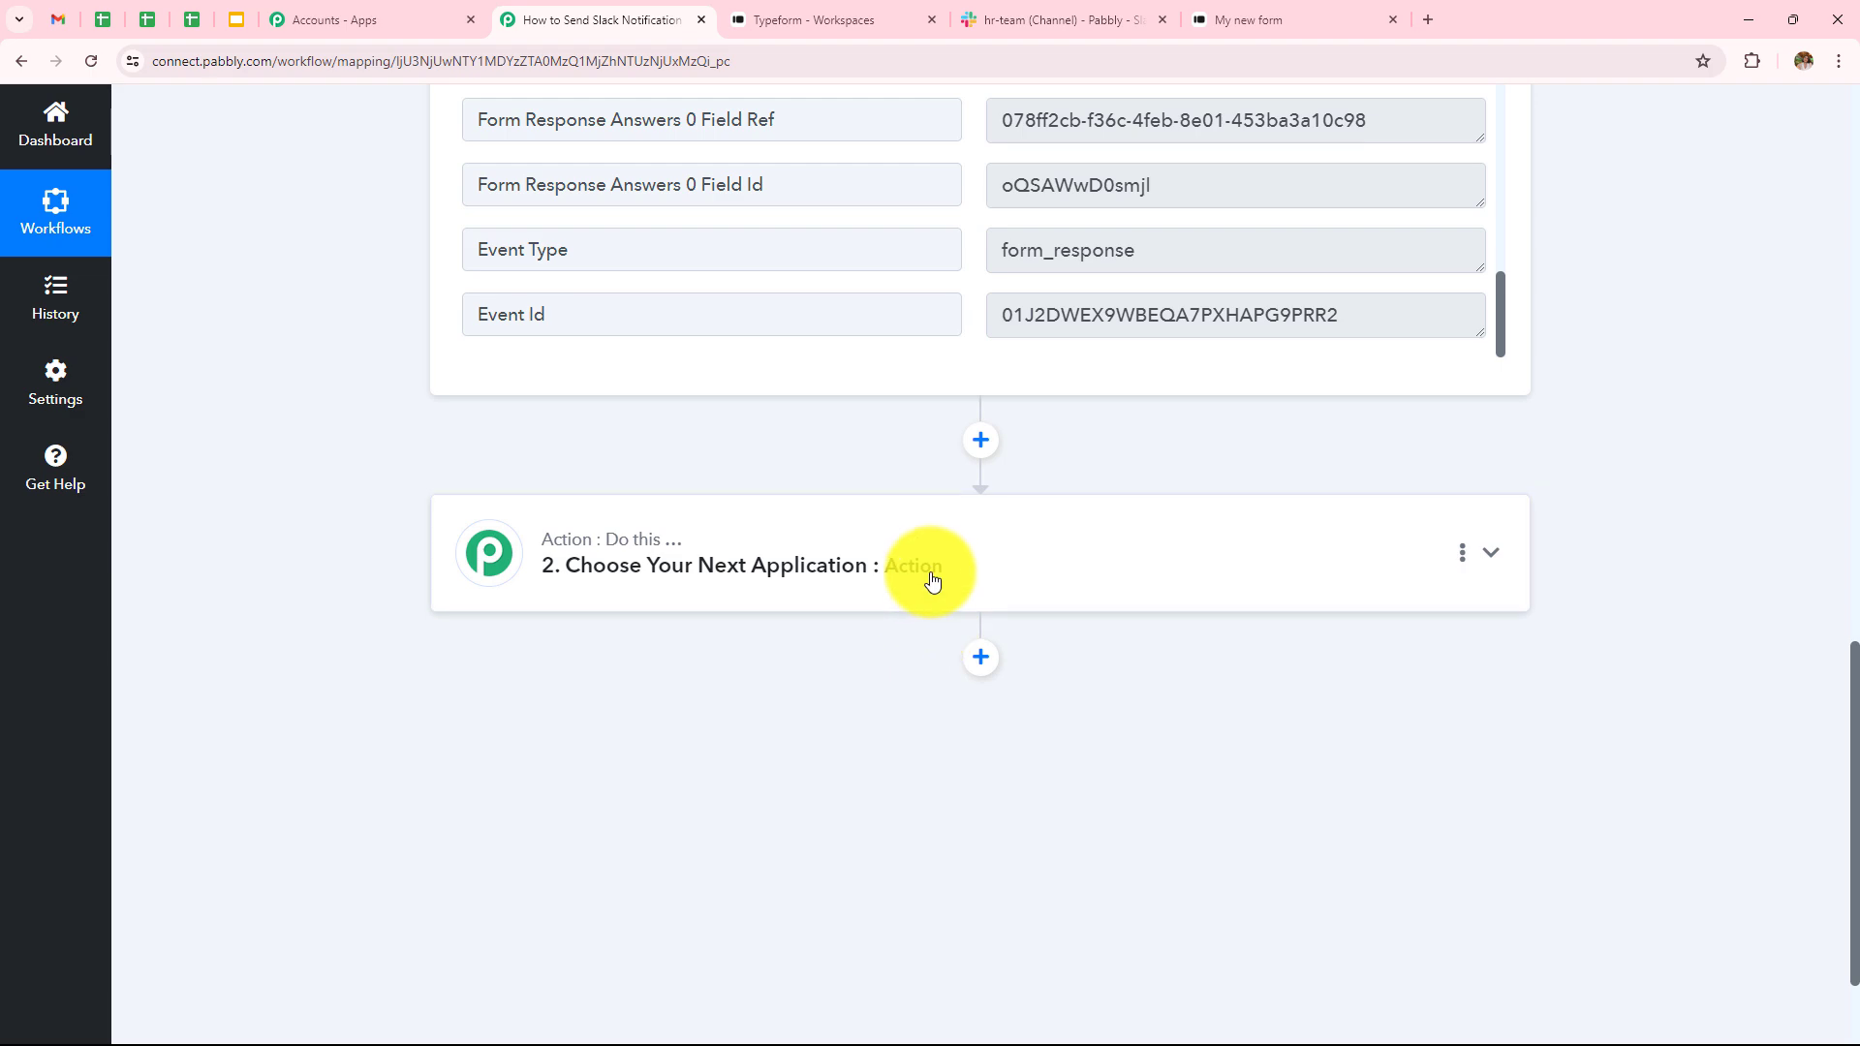
- Set the action step to Slack, searched as 'Sla', with the Send Channel Message event
click(930, 578)
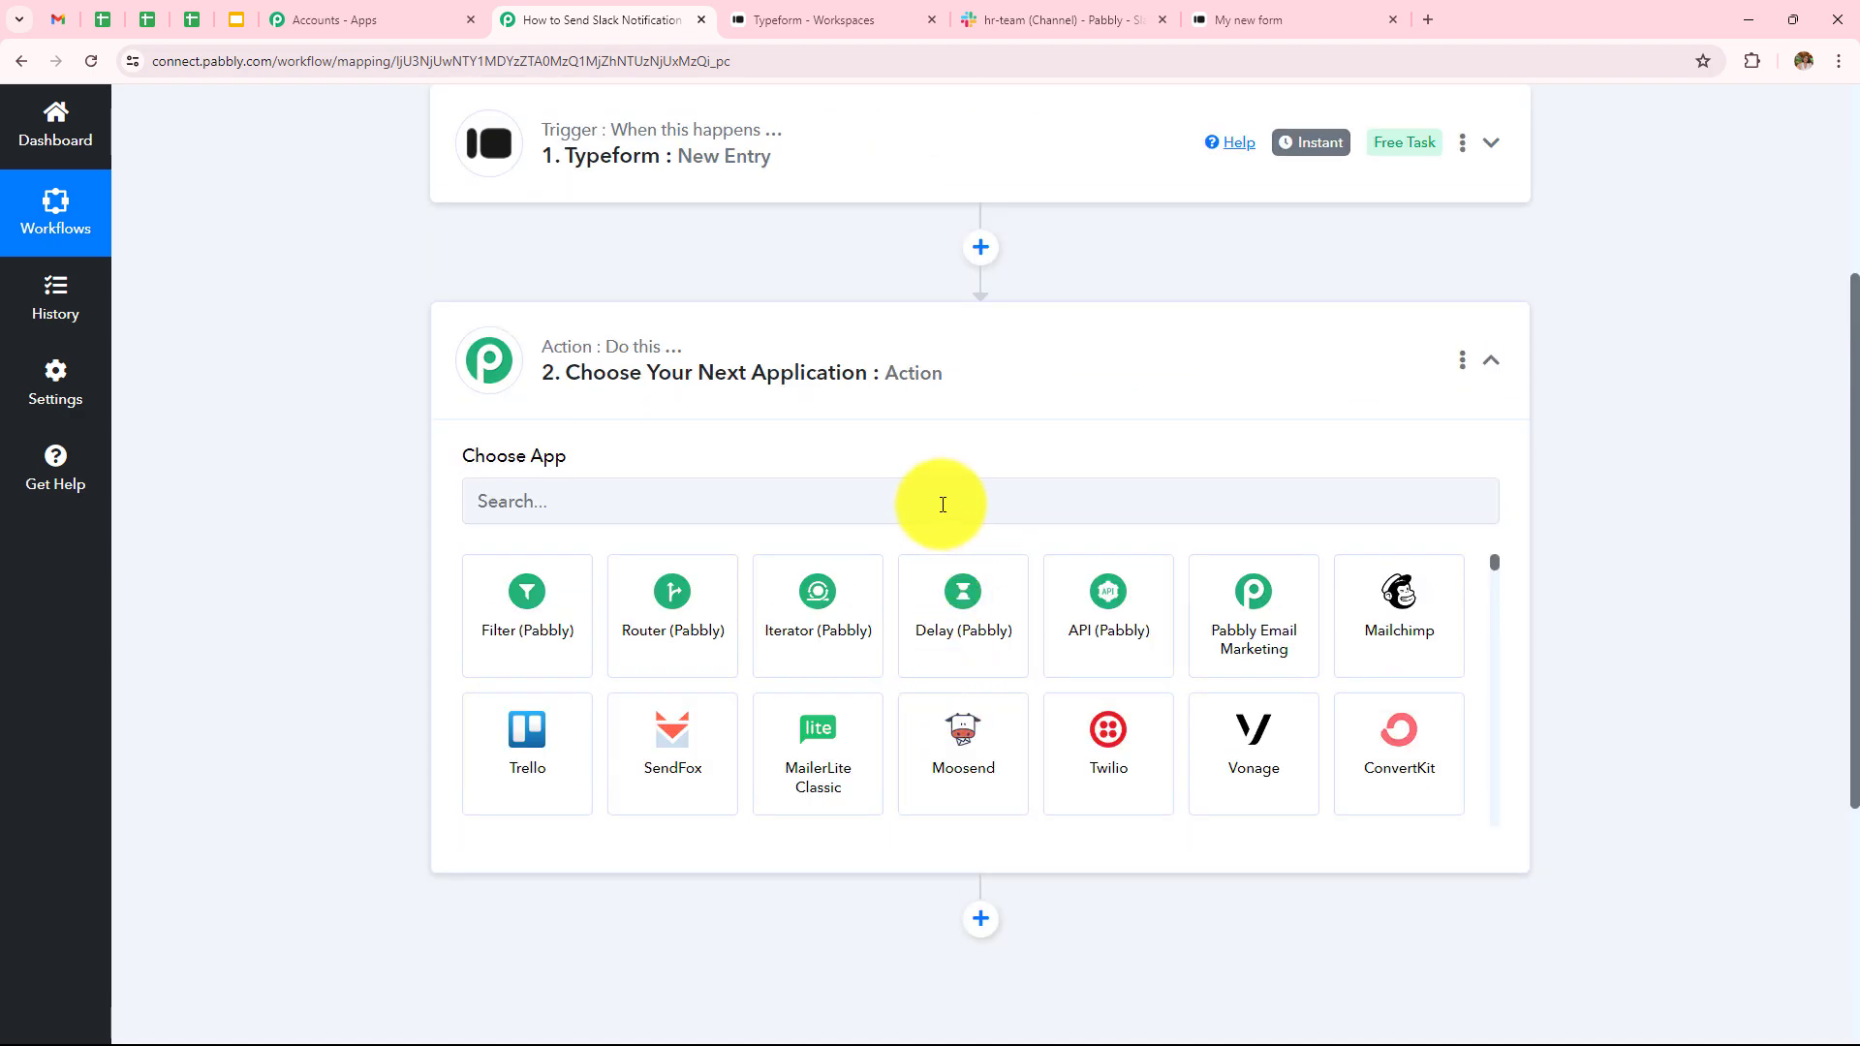
click(942, 505)
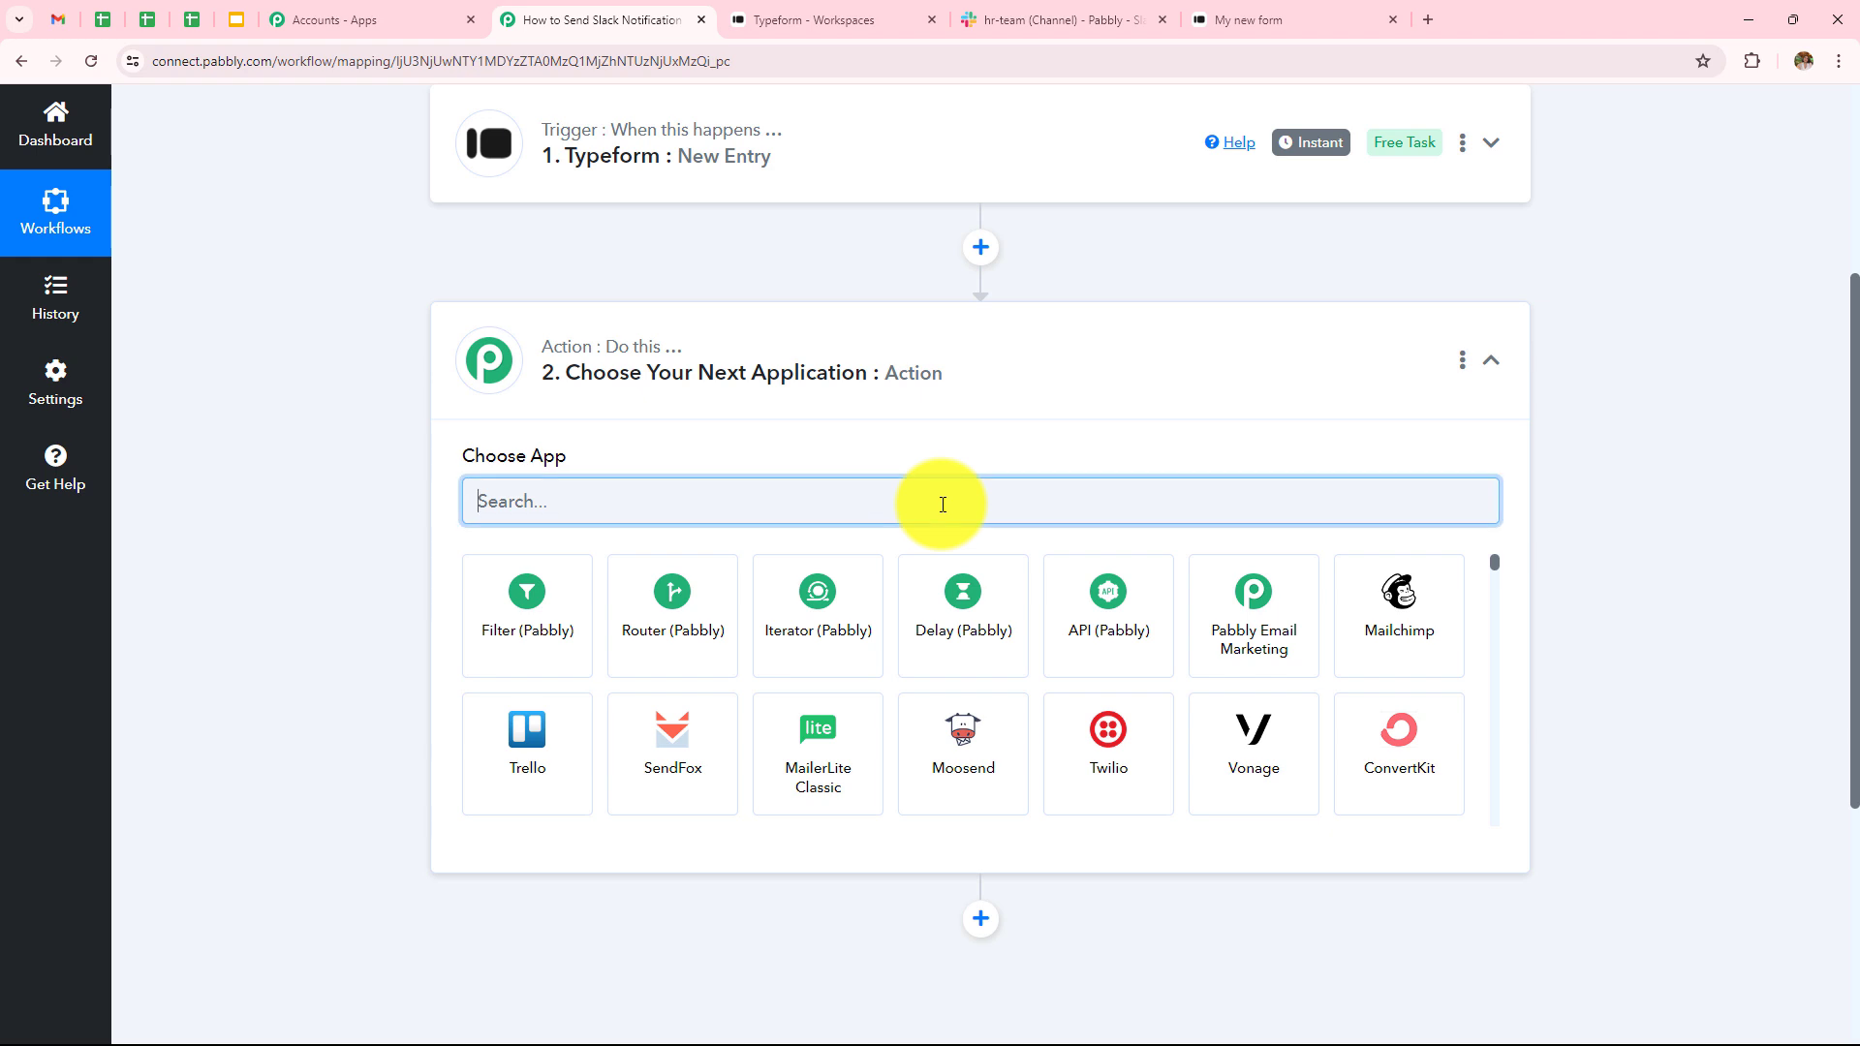
text(Sla)
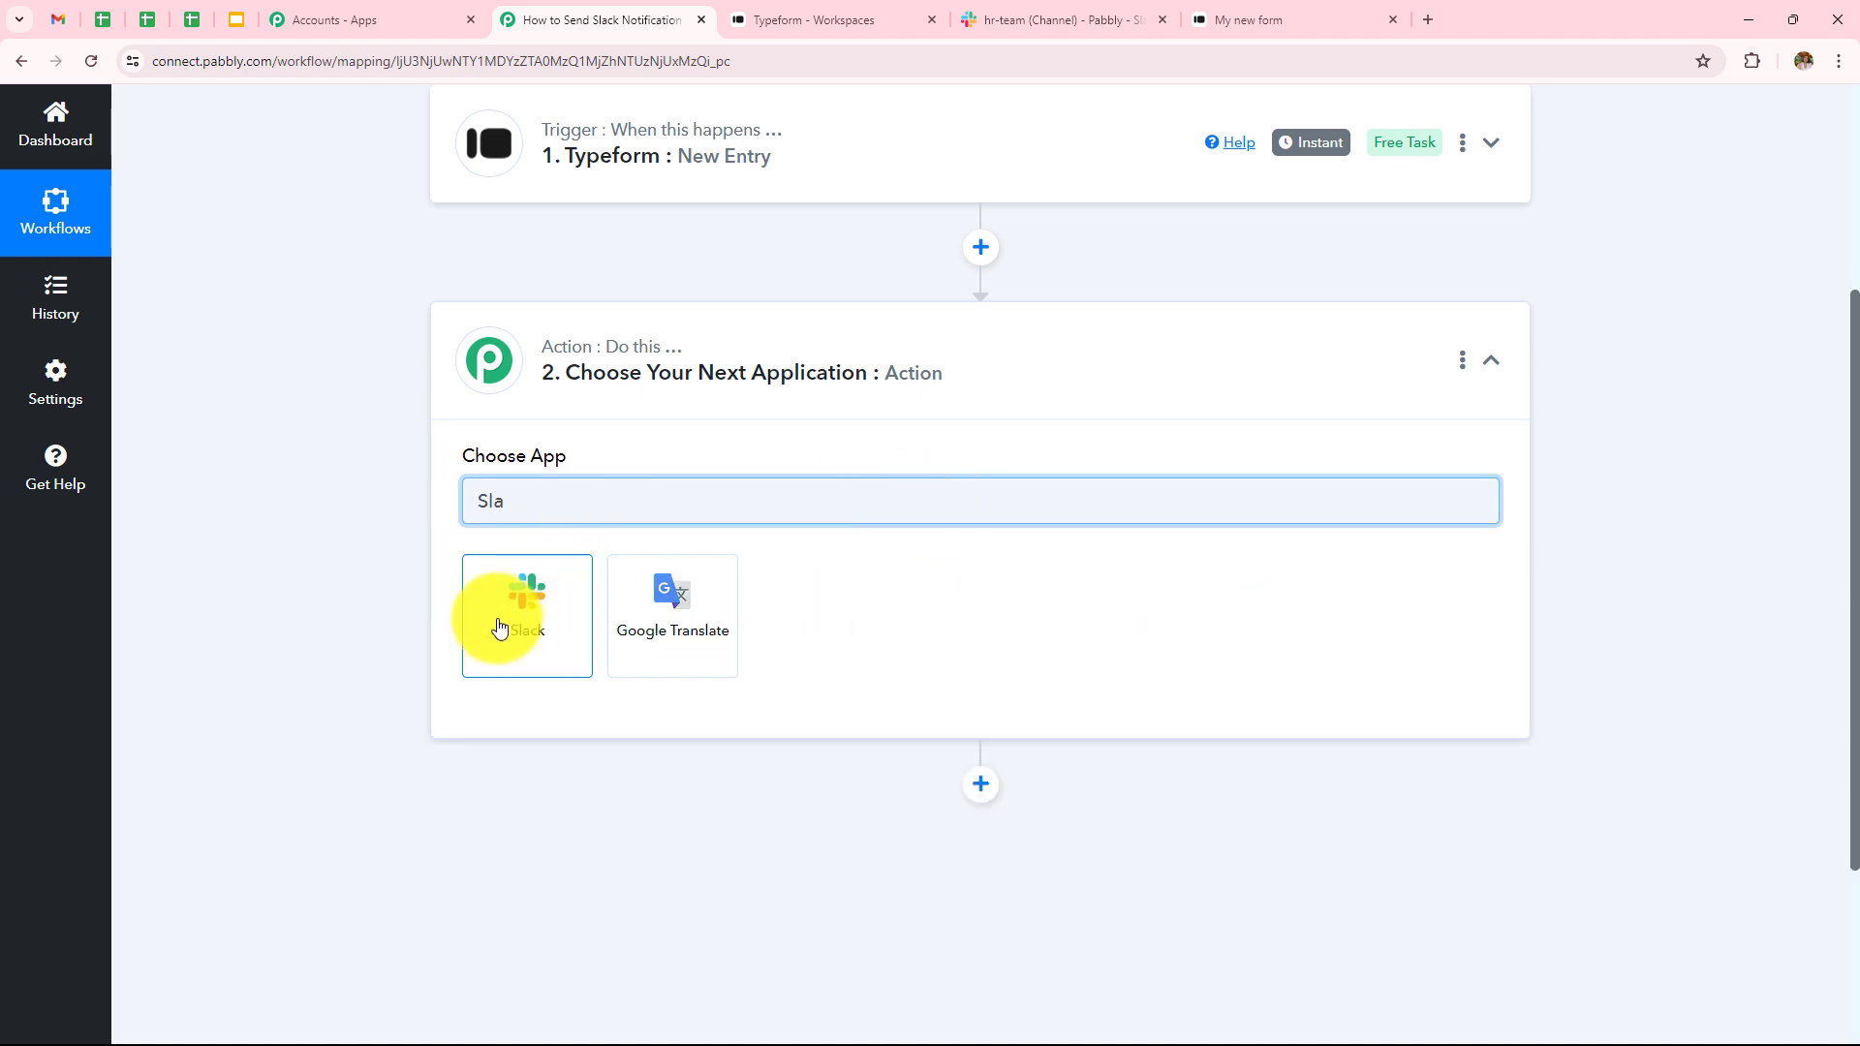
click(500, 628)
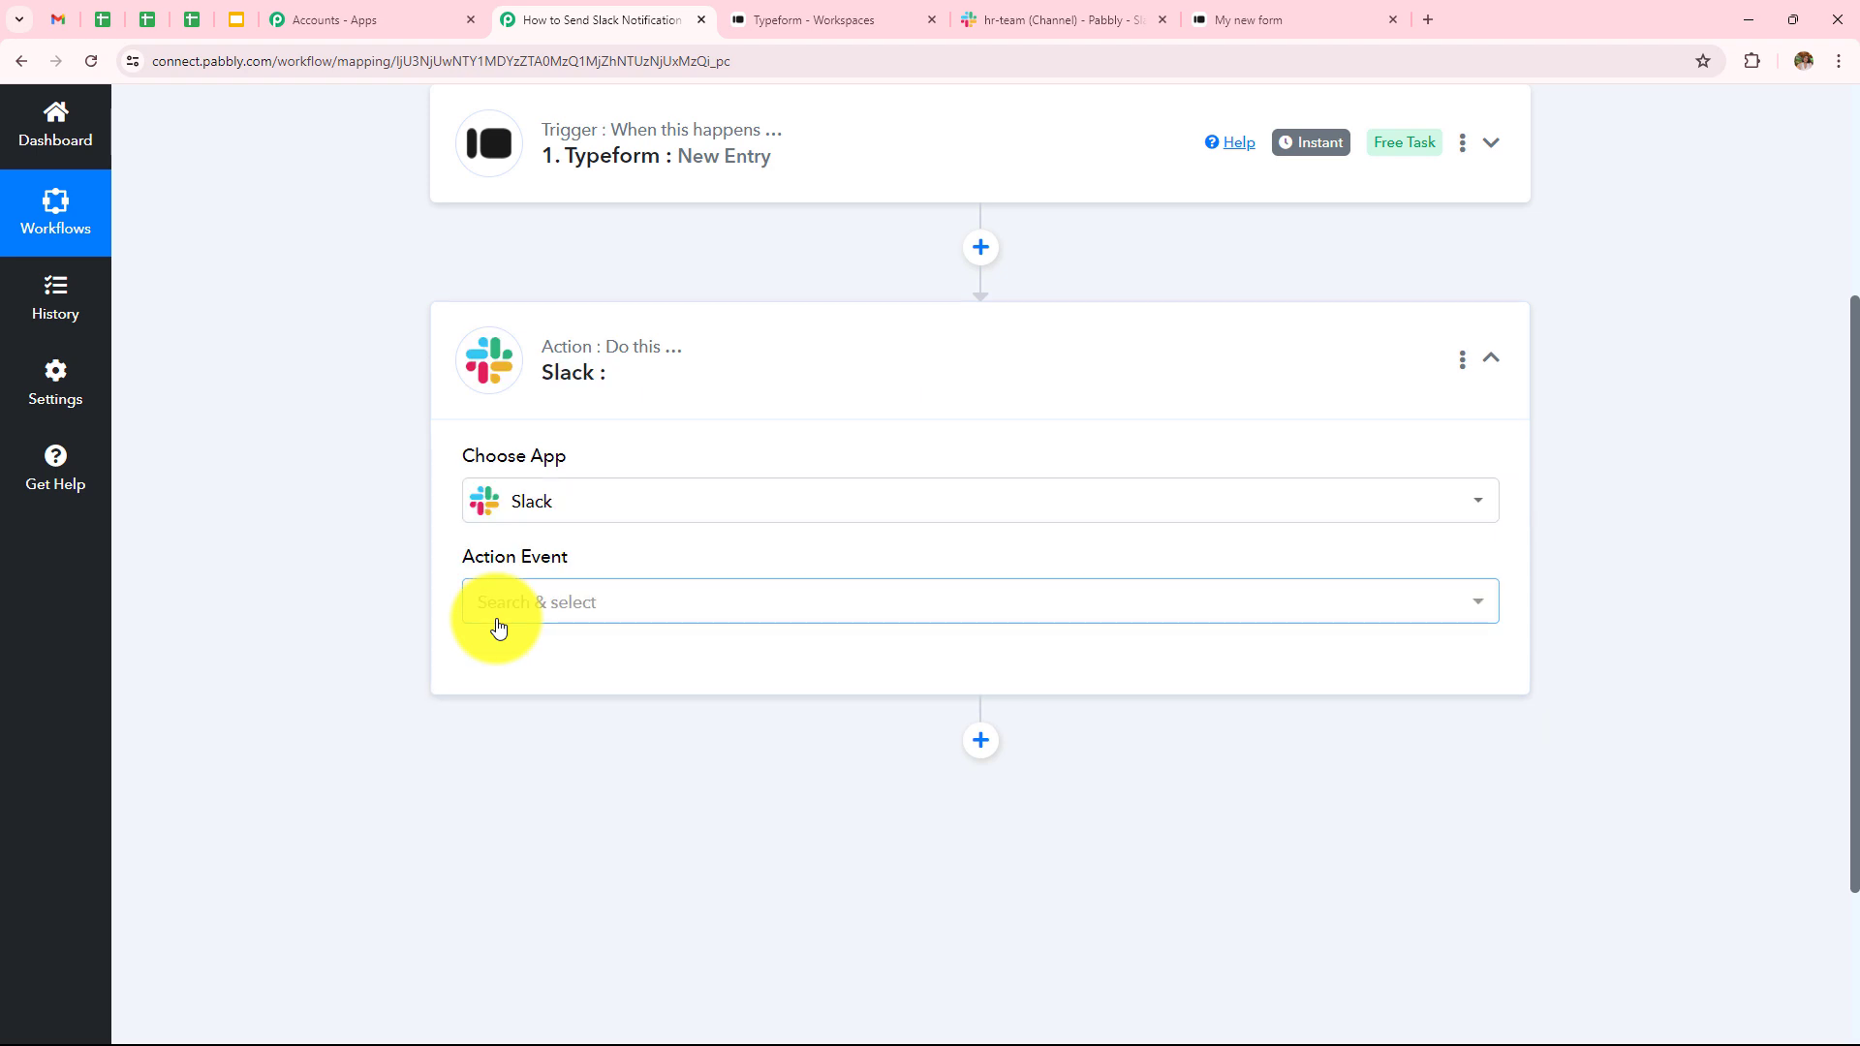
click(500, 602)
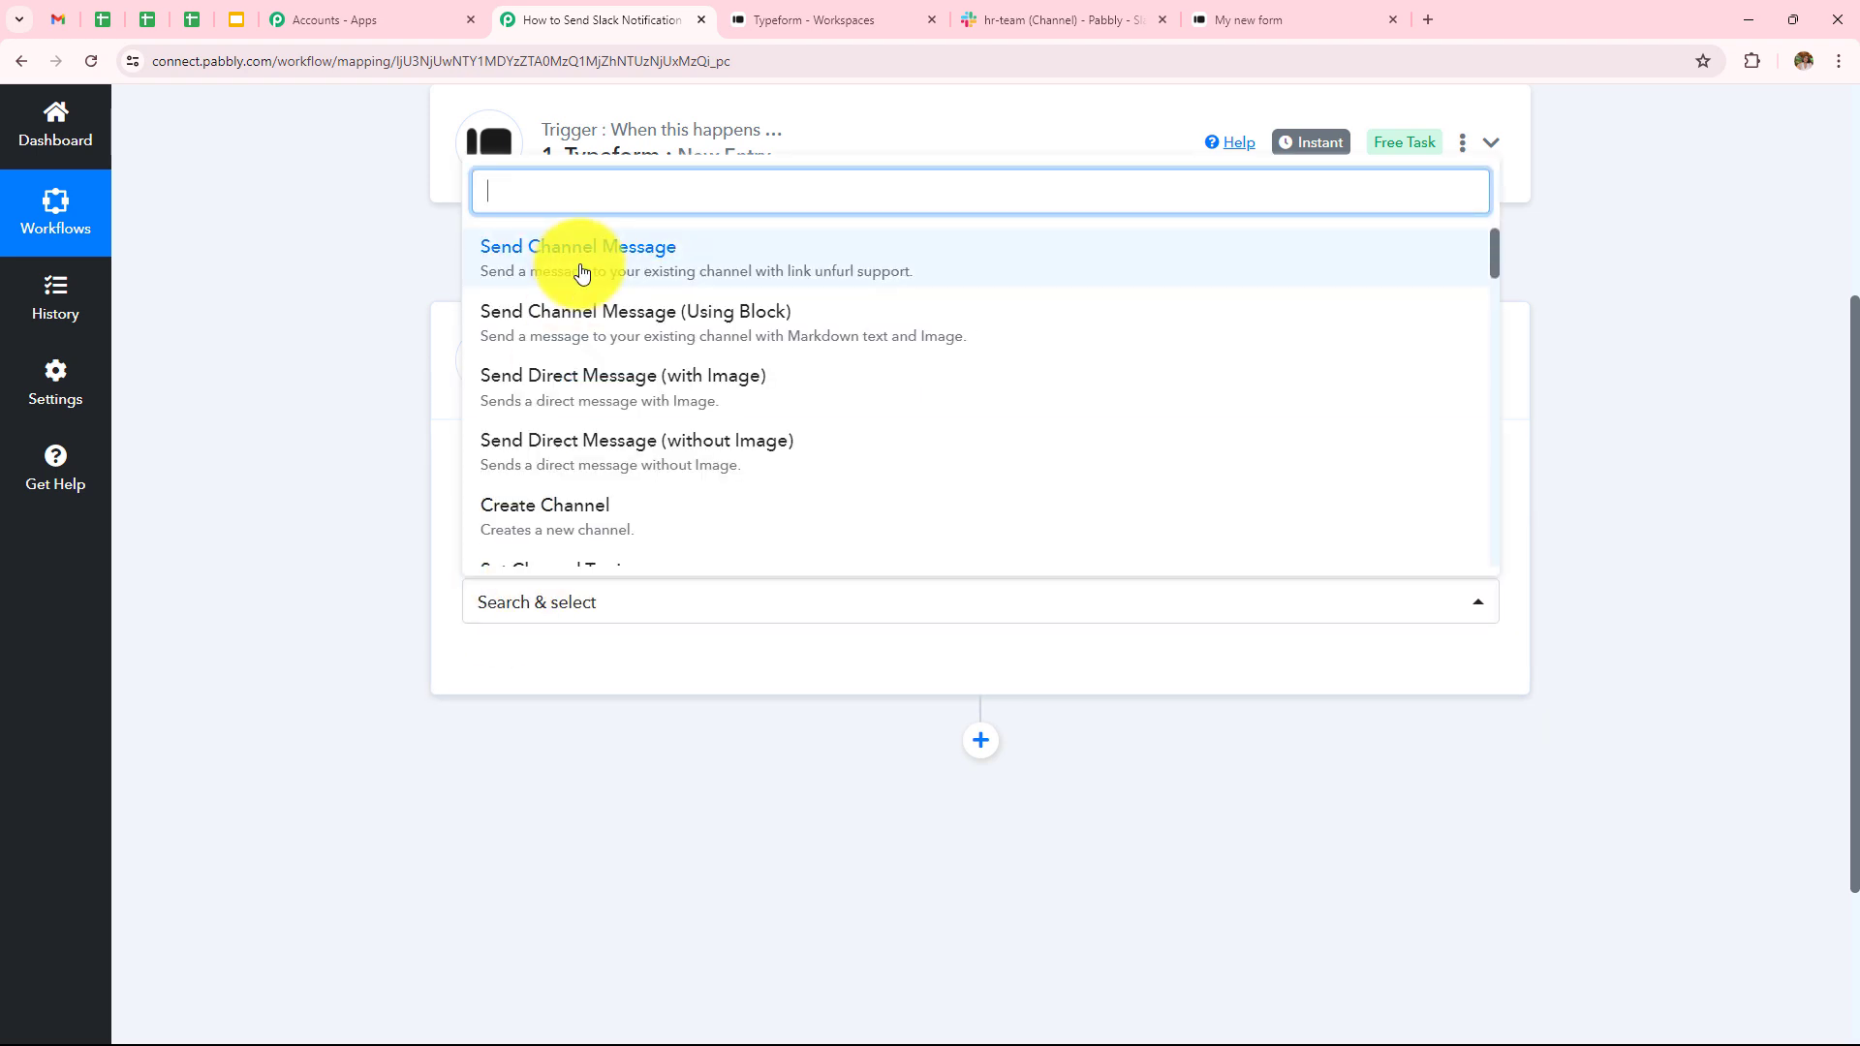
click(582, 273)
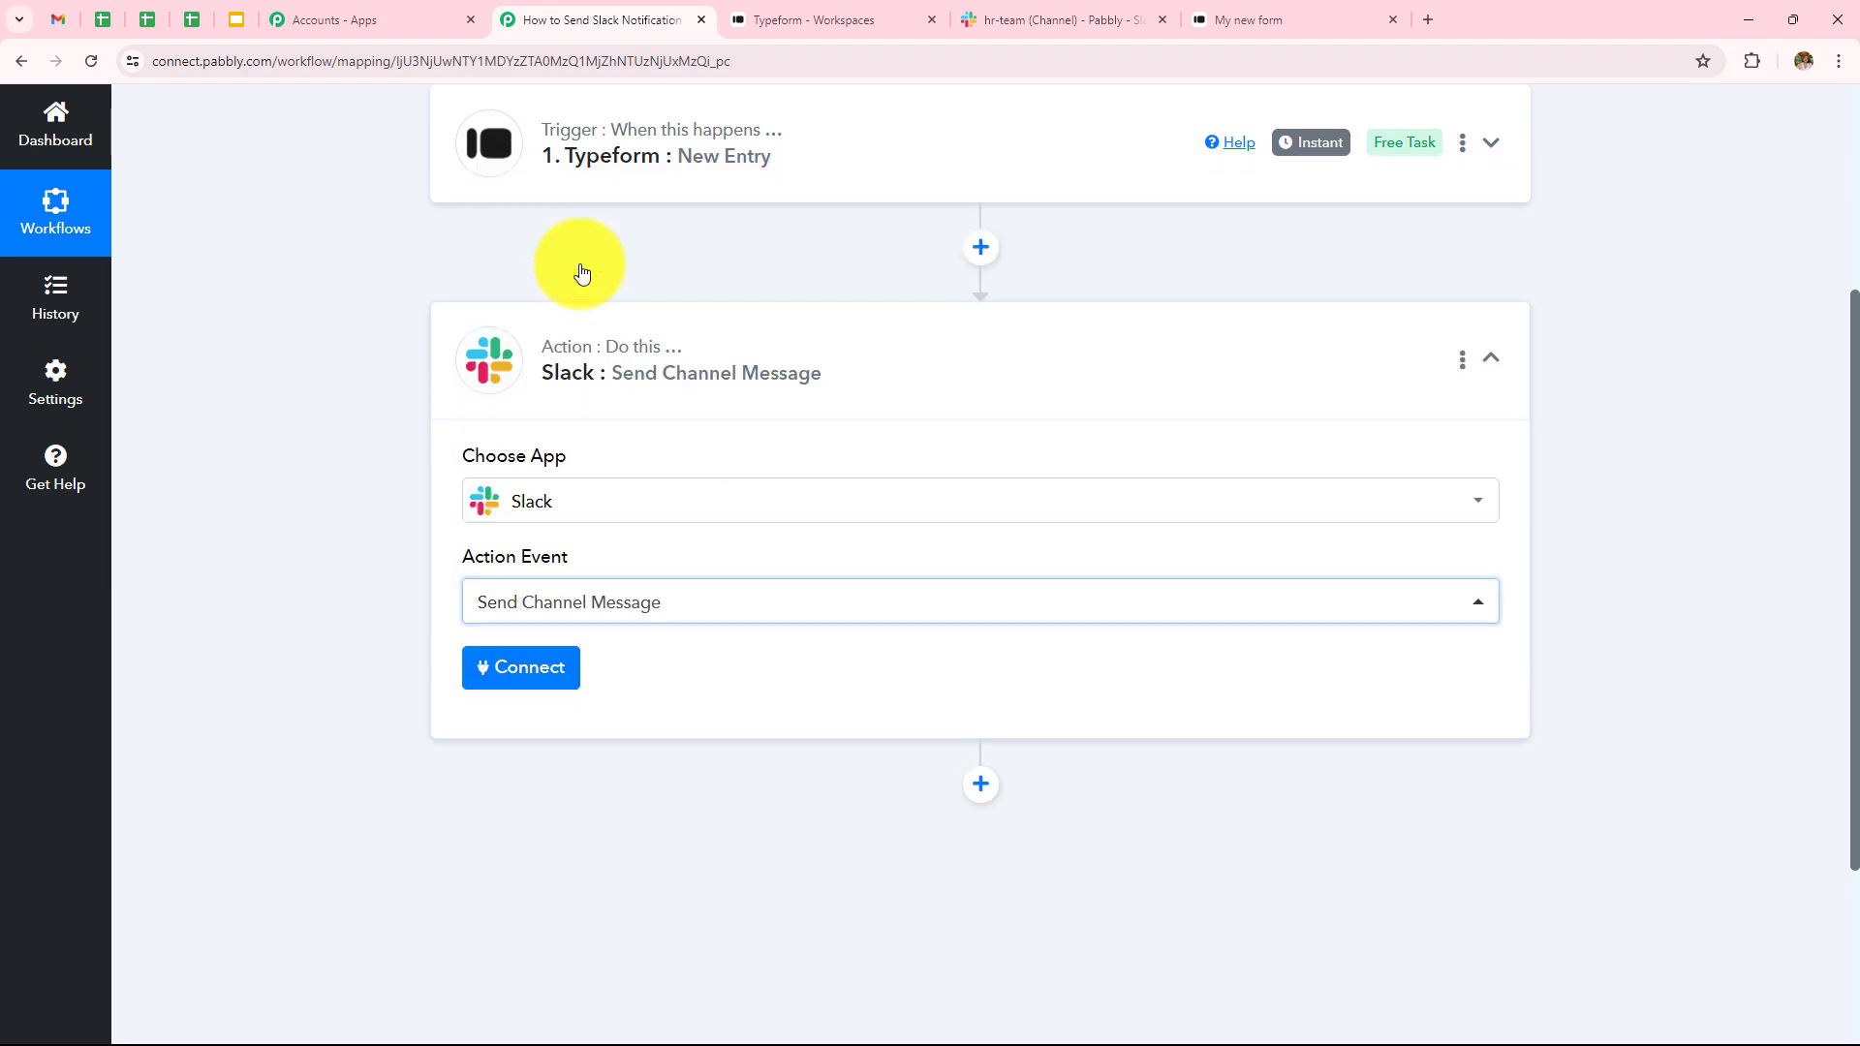
click(510, 670)
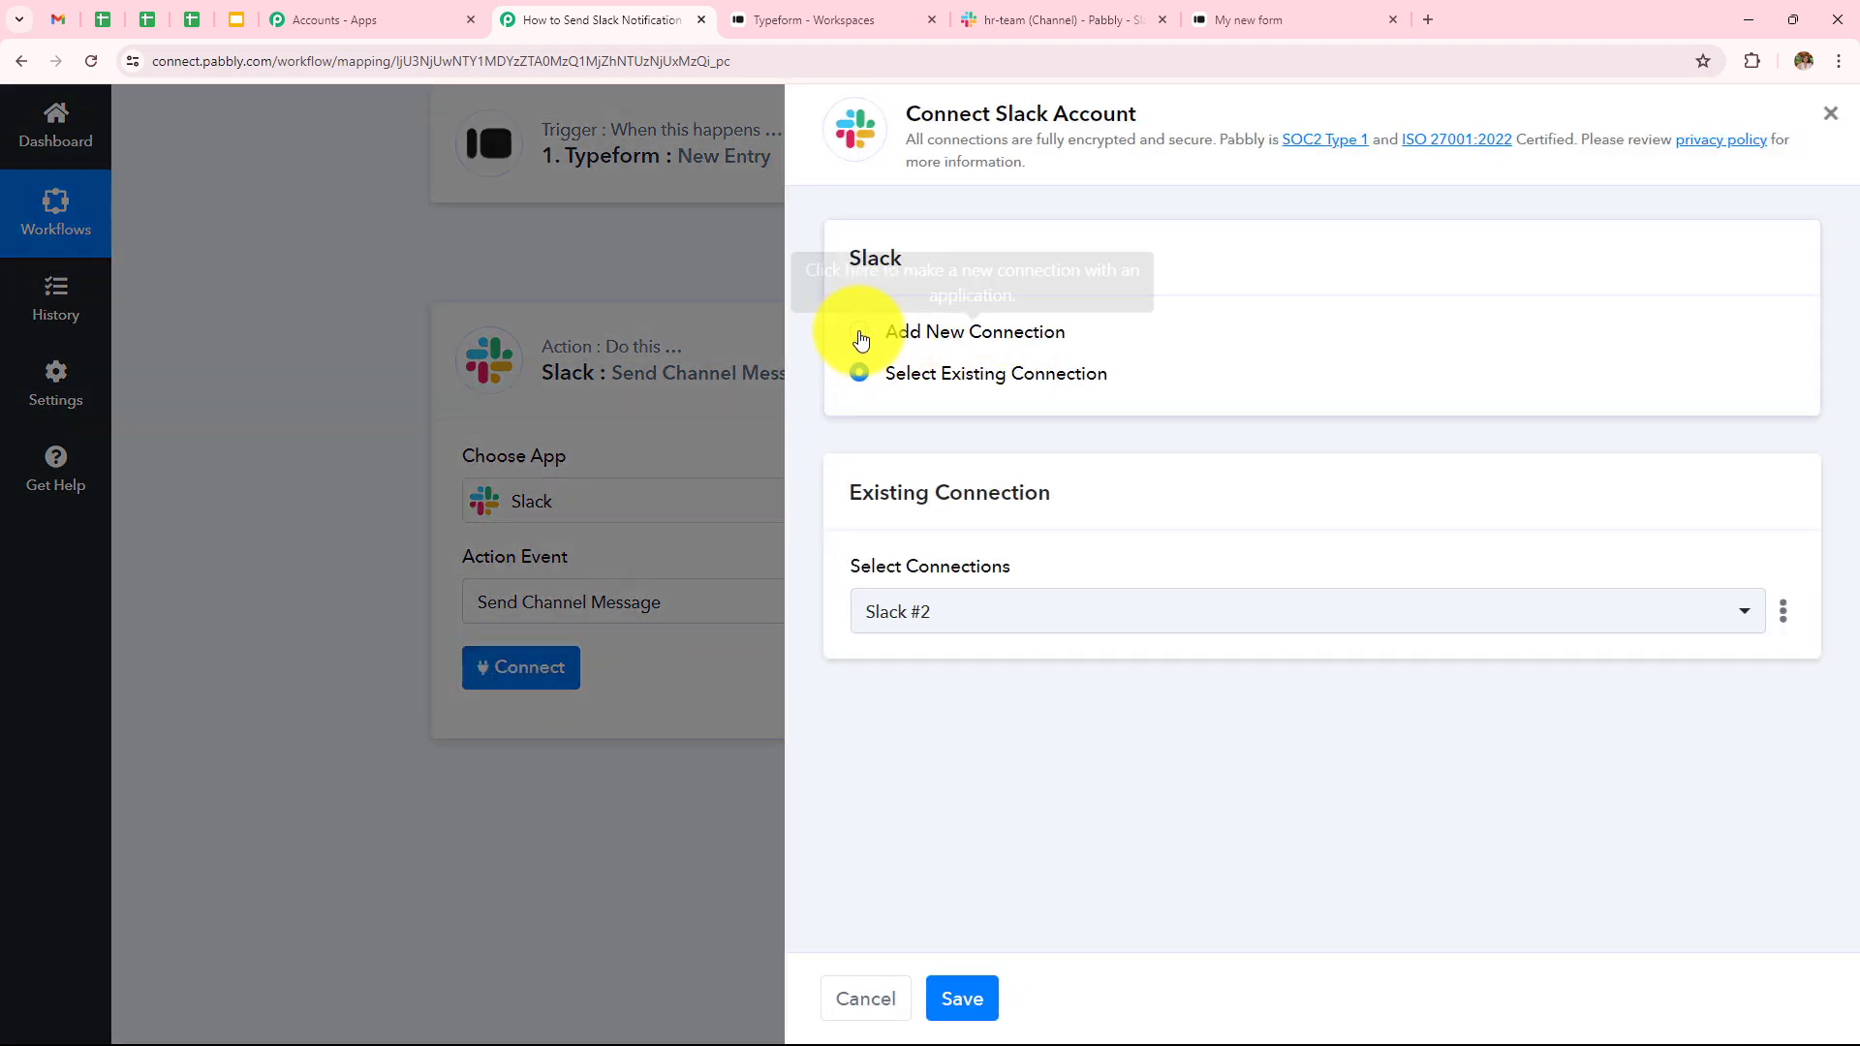
- Add a new Slack connection with token type 'user' and launch Slack authorisation
click(860, 338)
click(935, 659)
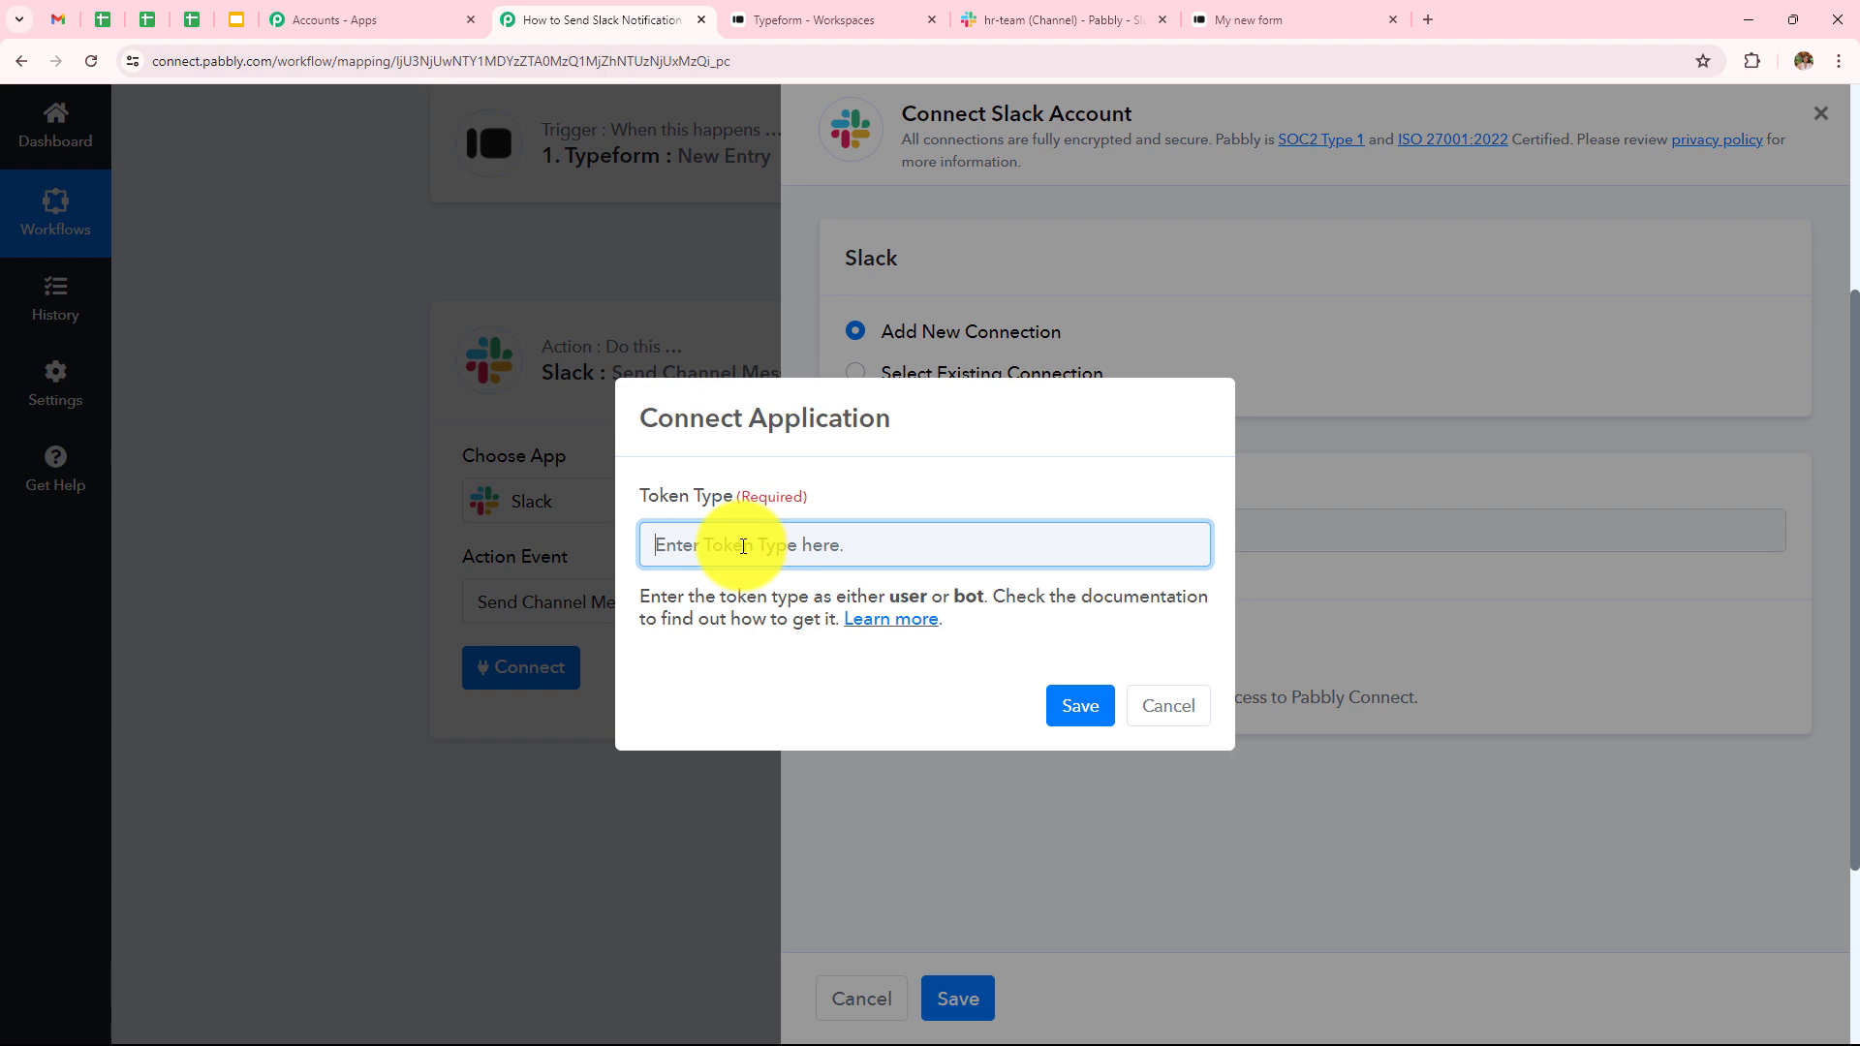
text(user)
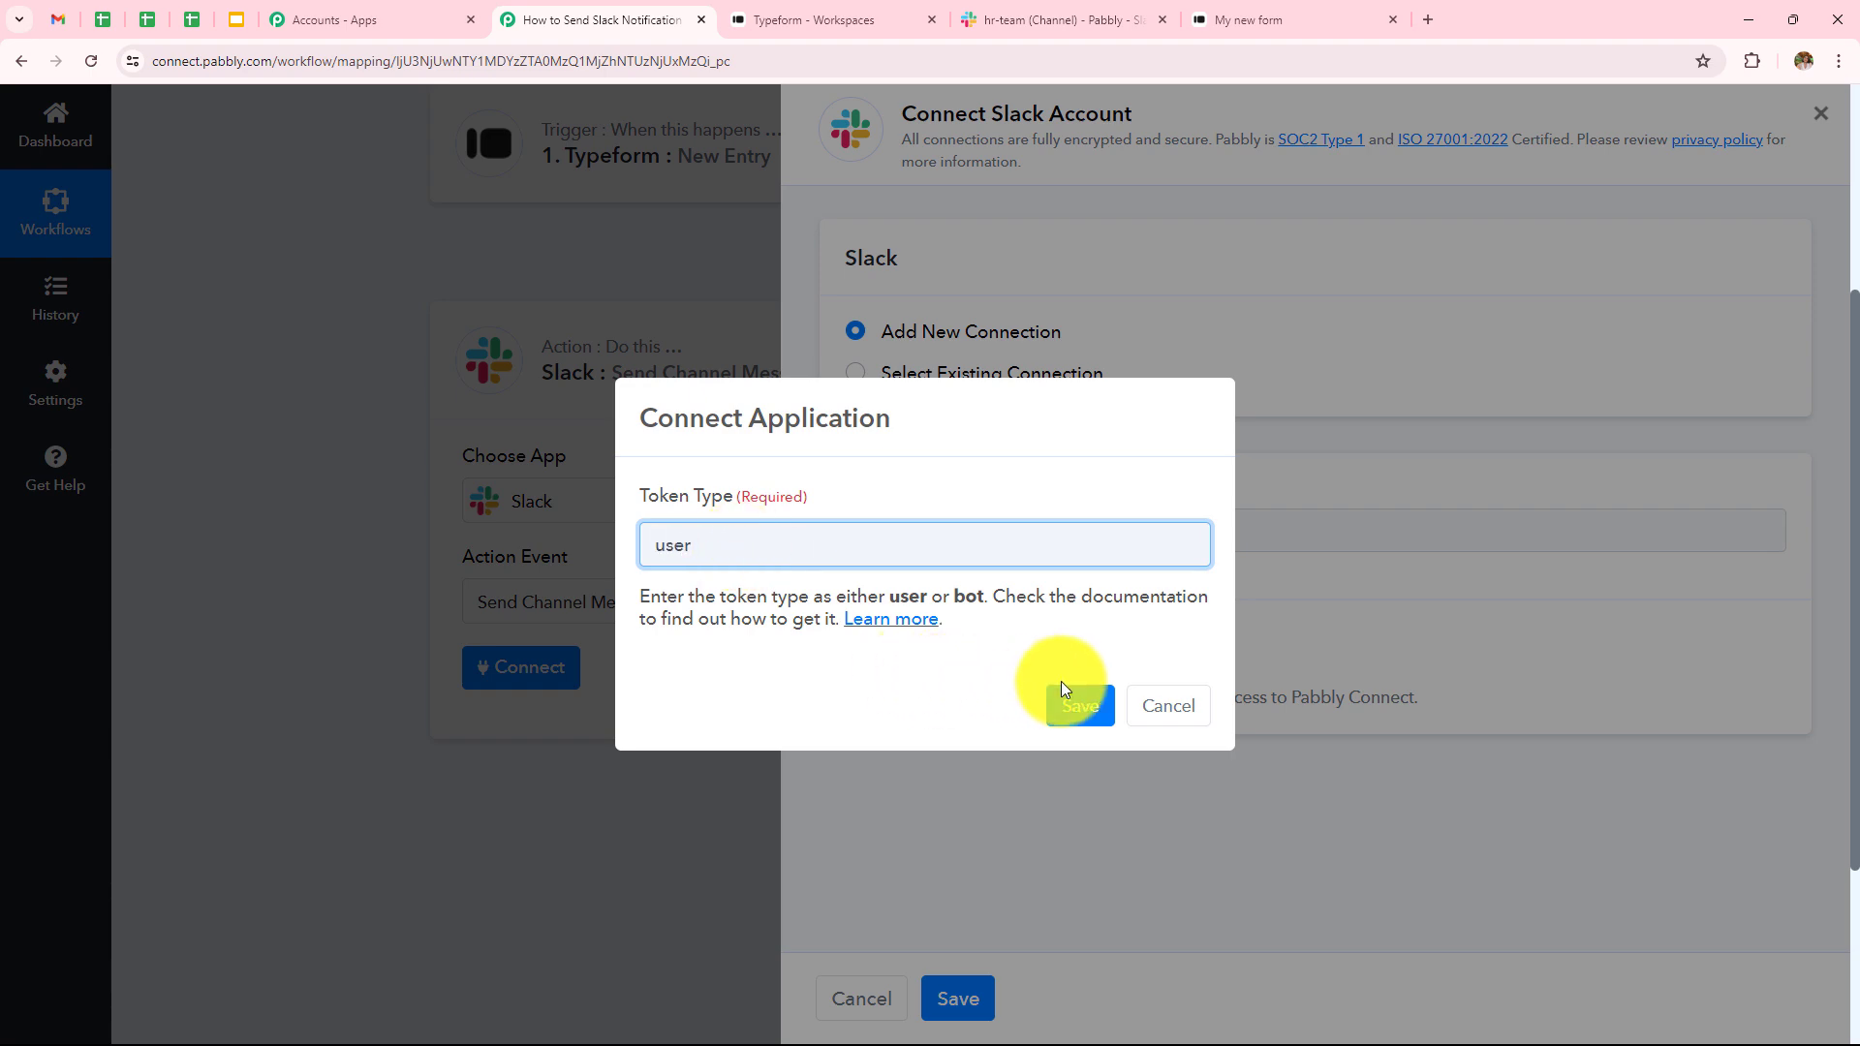
click(1060, 694)
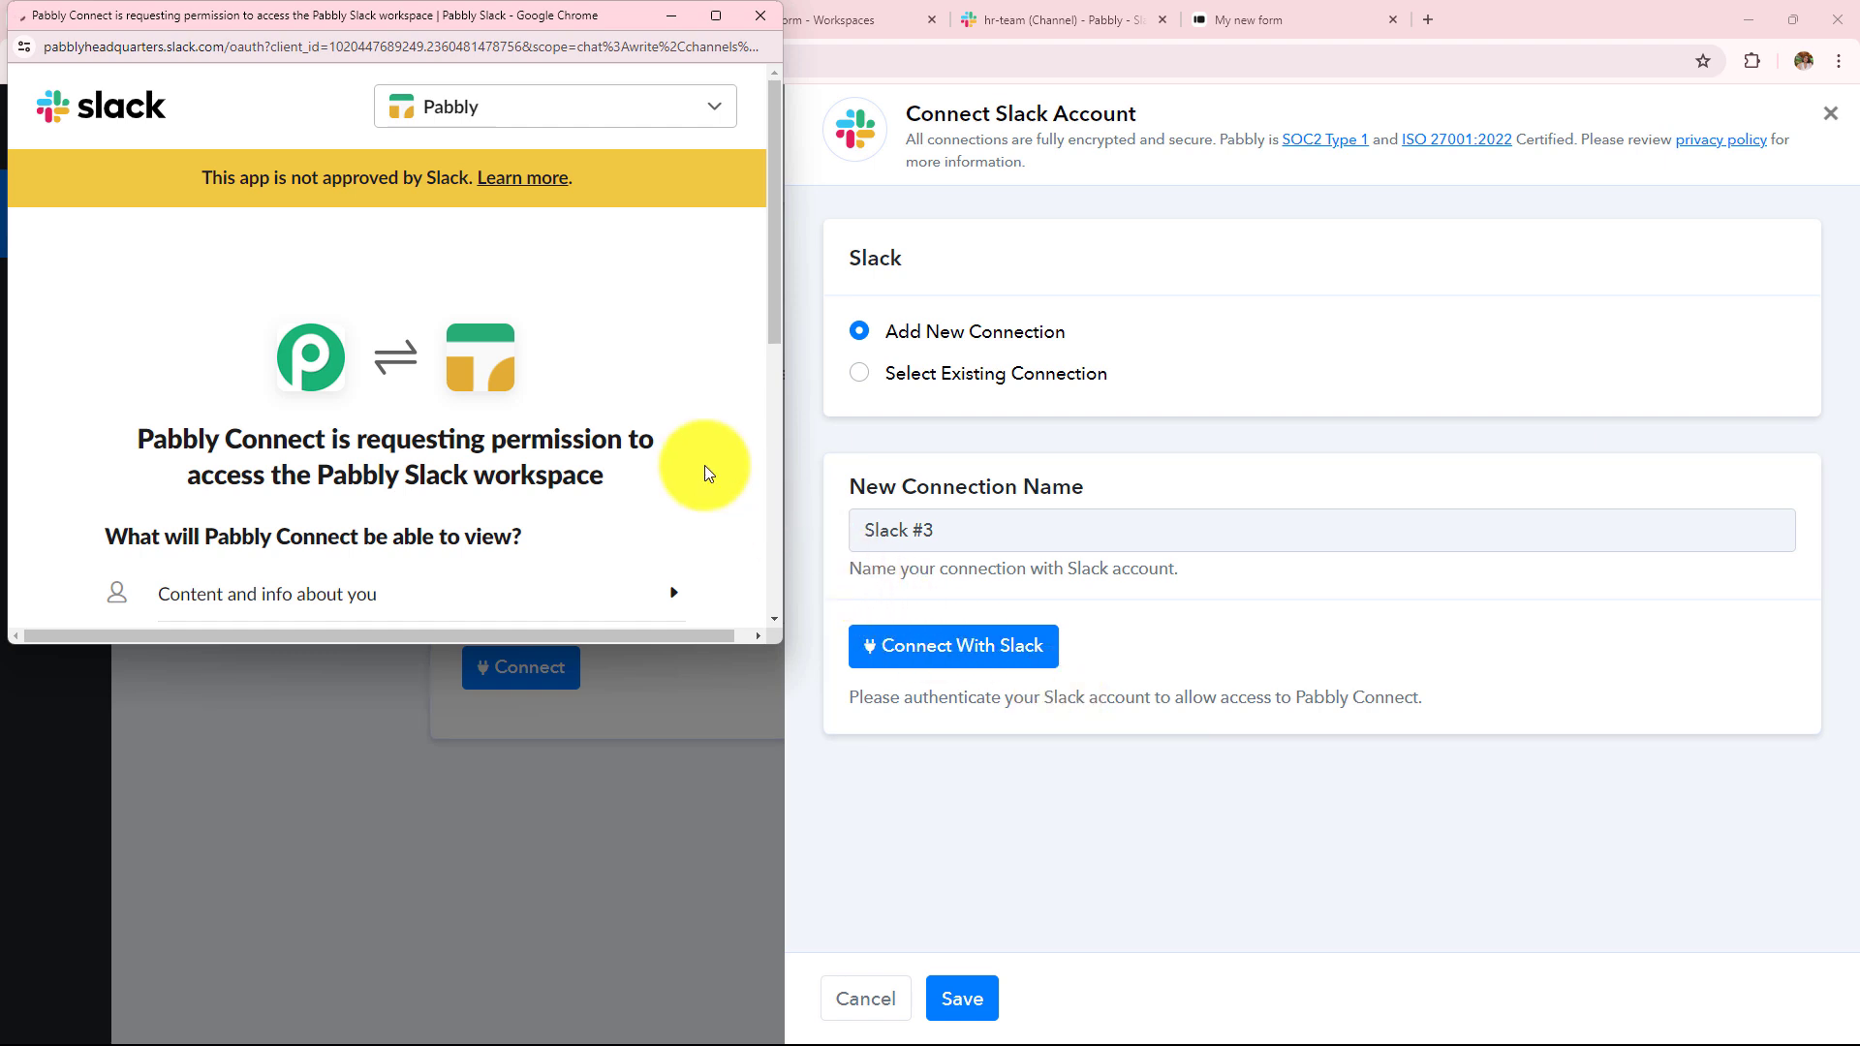
- Allow Pabbly Connect access to the Pabbly Slack workspace
scroll(705, 473, down, 5)
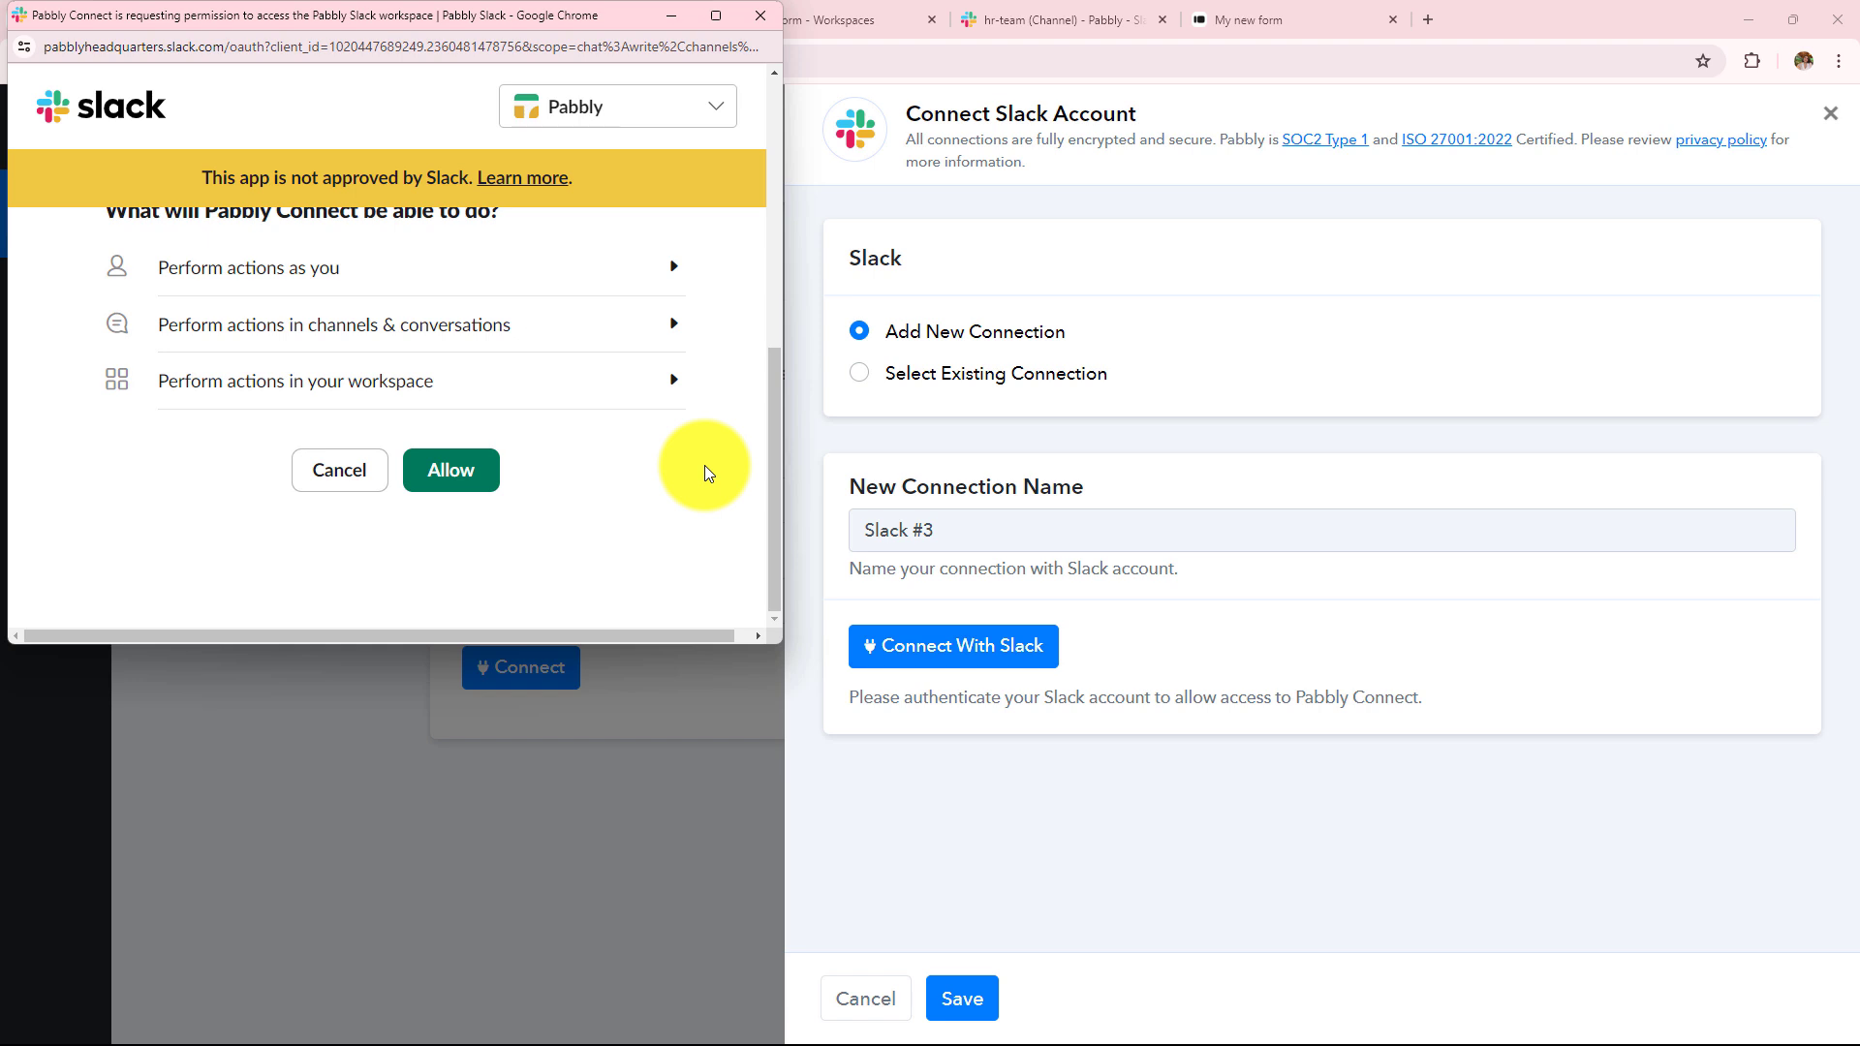
click(469, 487)
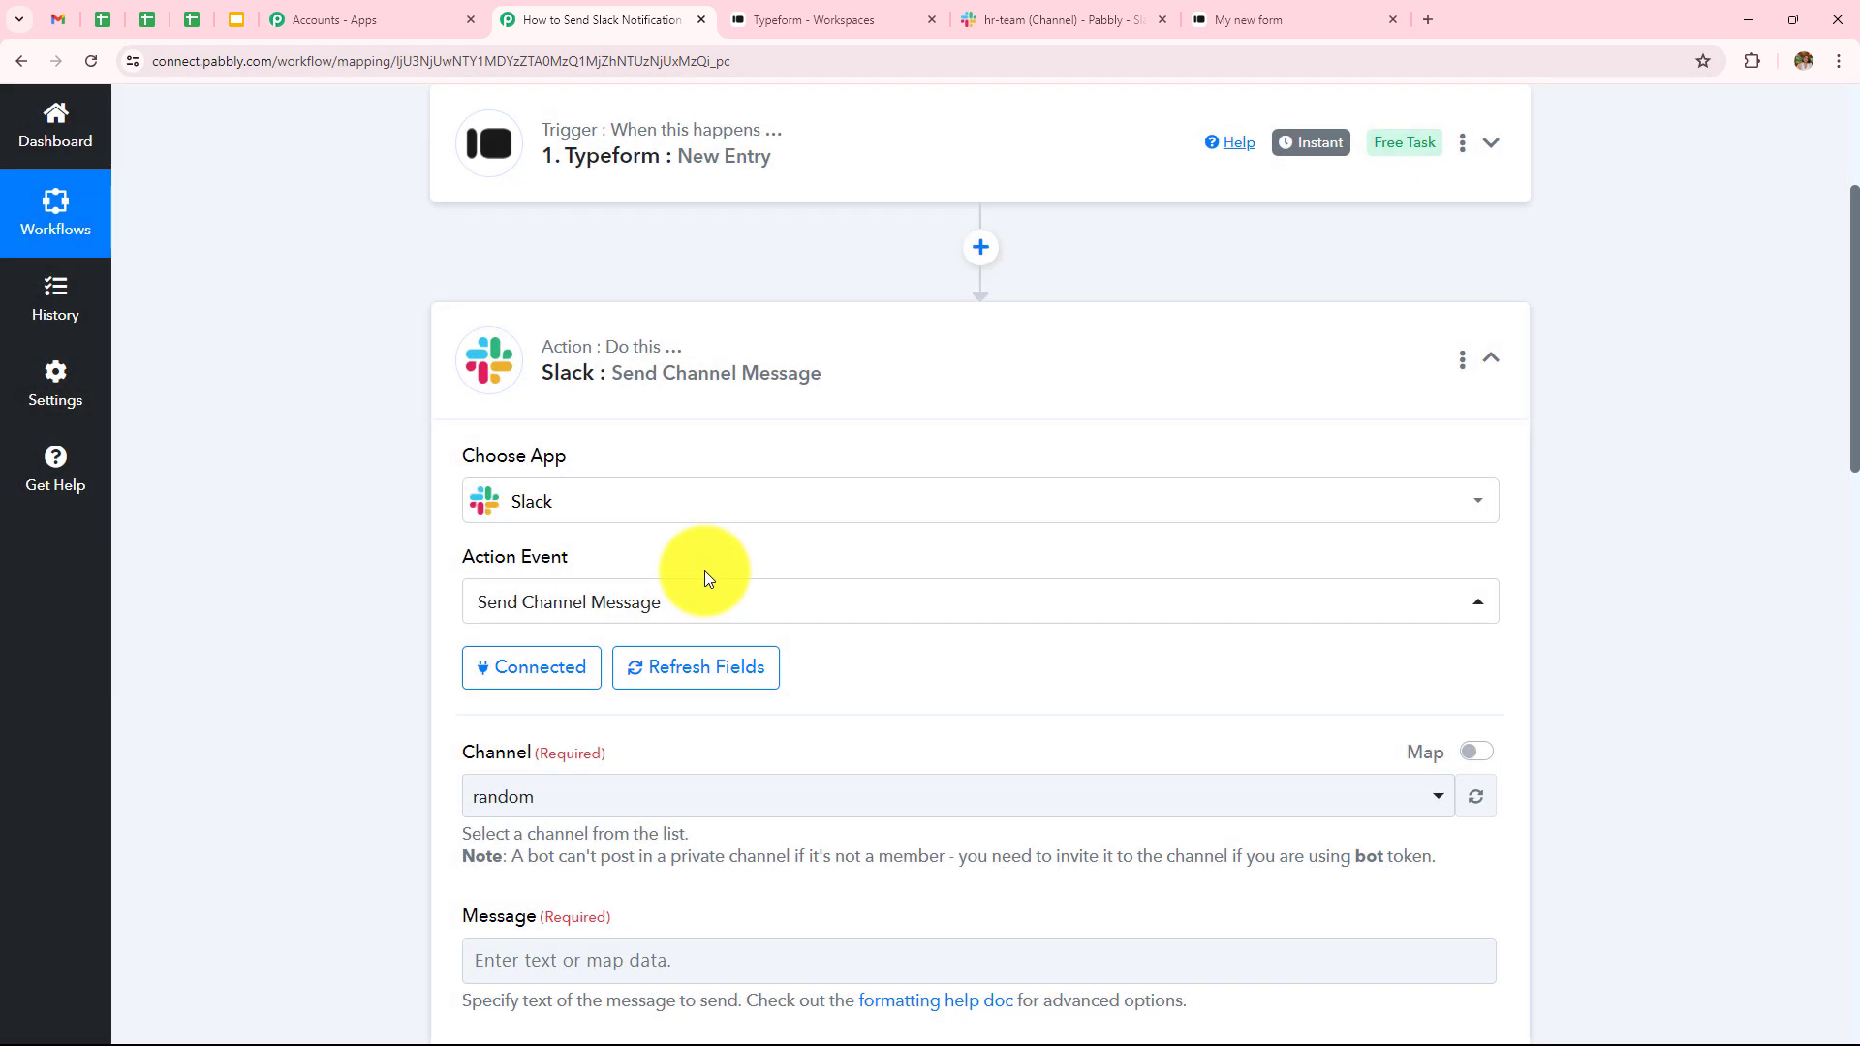
- After checking the hr-team channel in Slack, set the Slack action's Channel to hr-team
scroll(746, 536, down, 2)
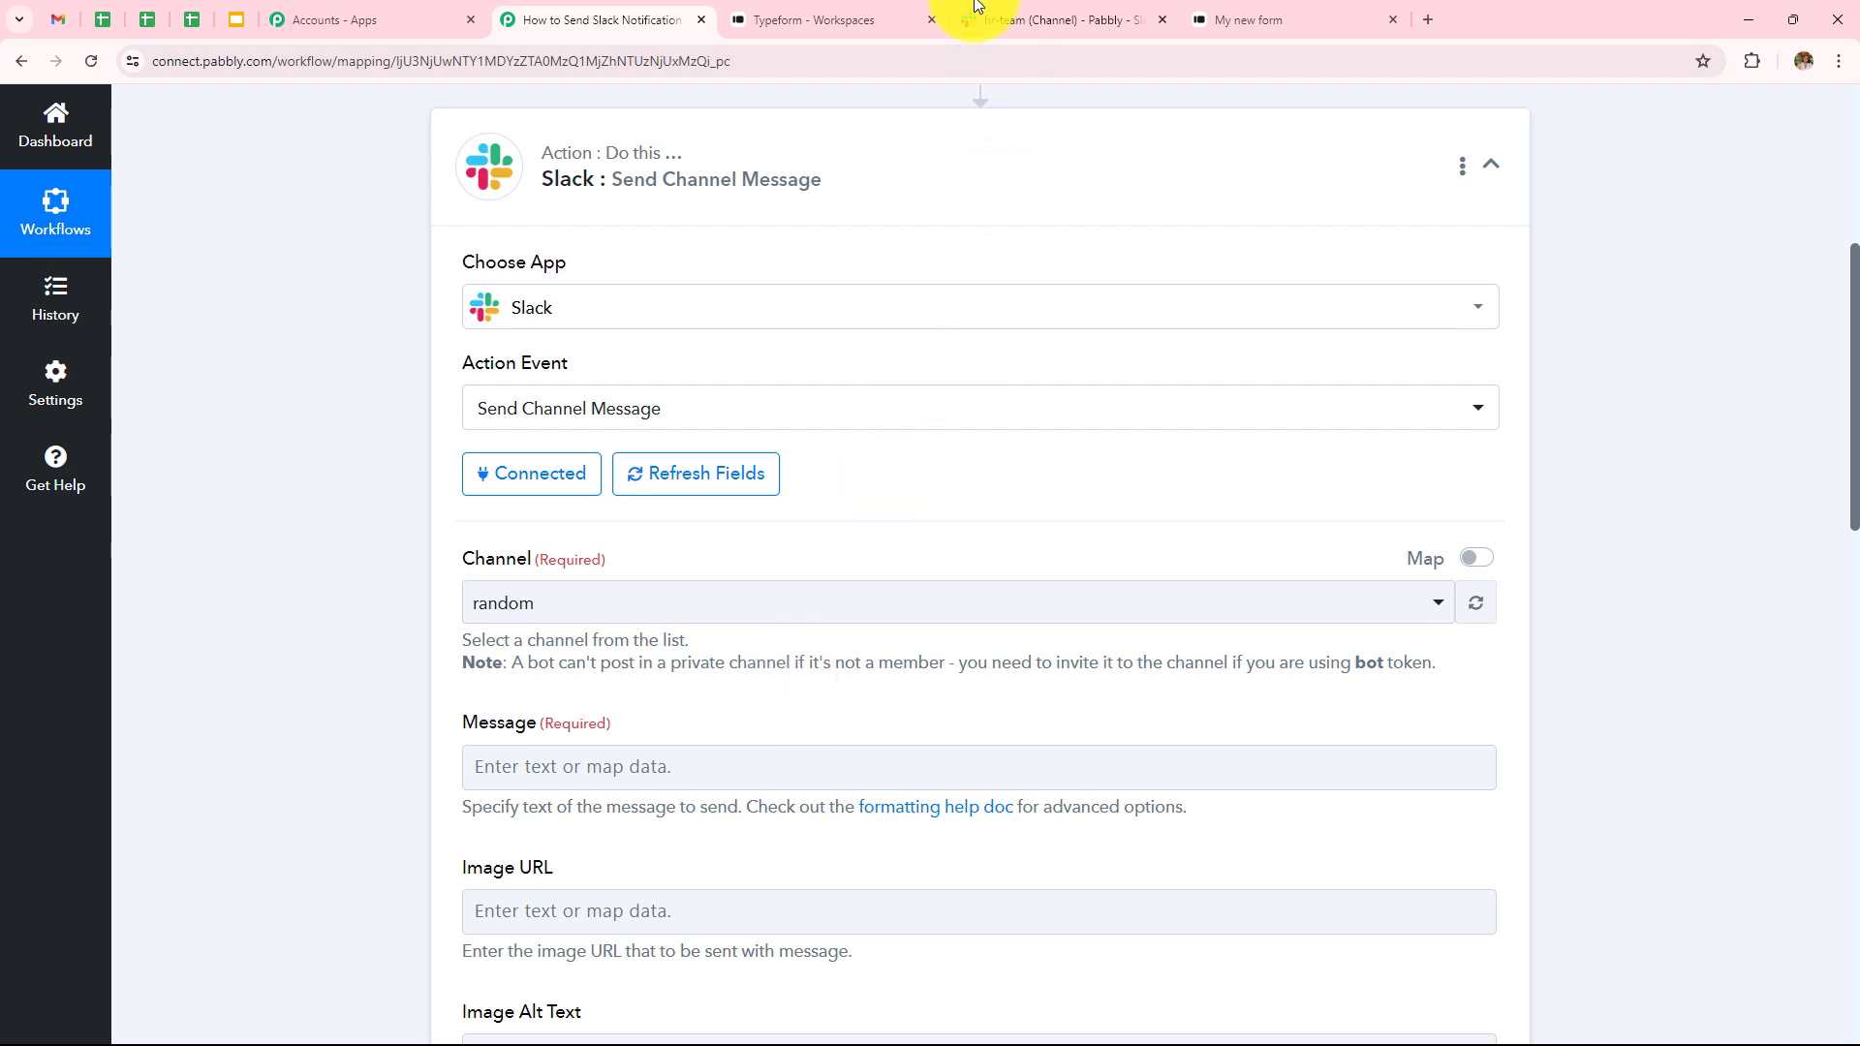
click(1008, 27)
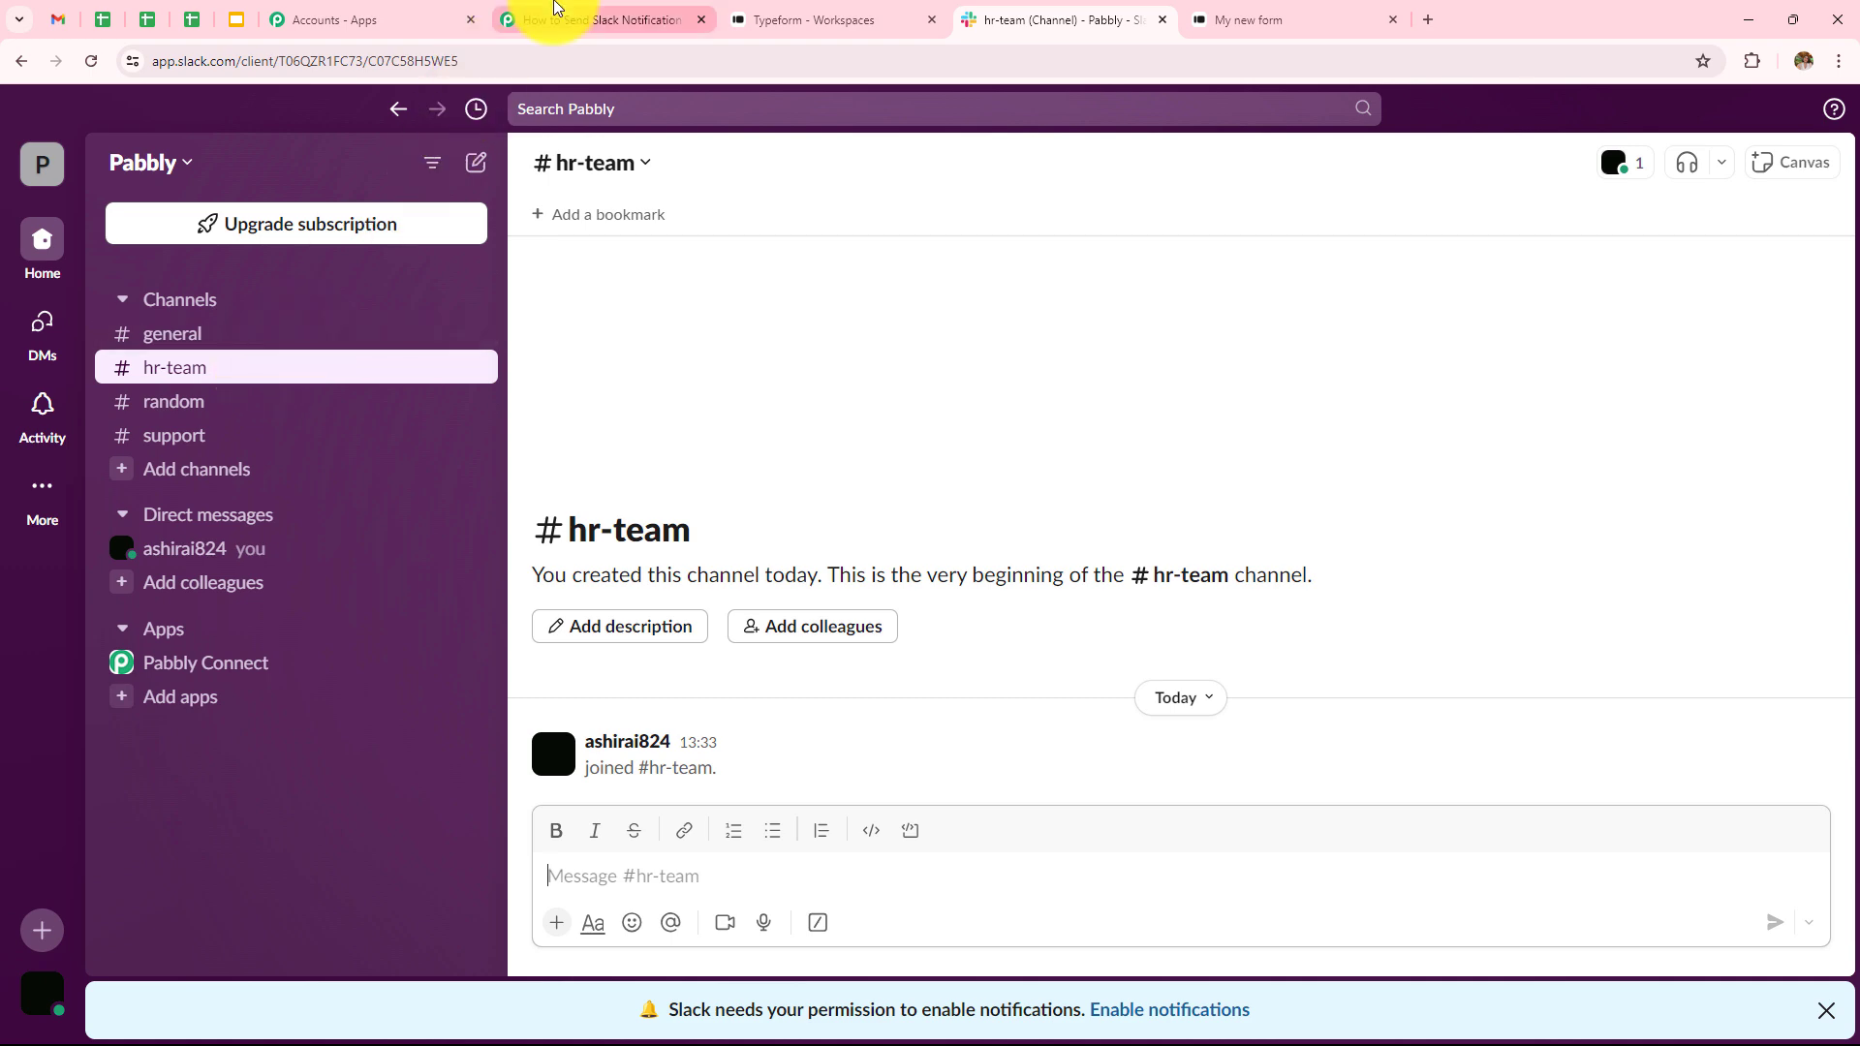
click(567, 20)
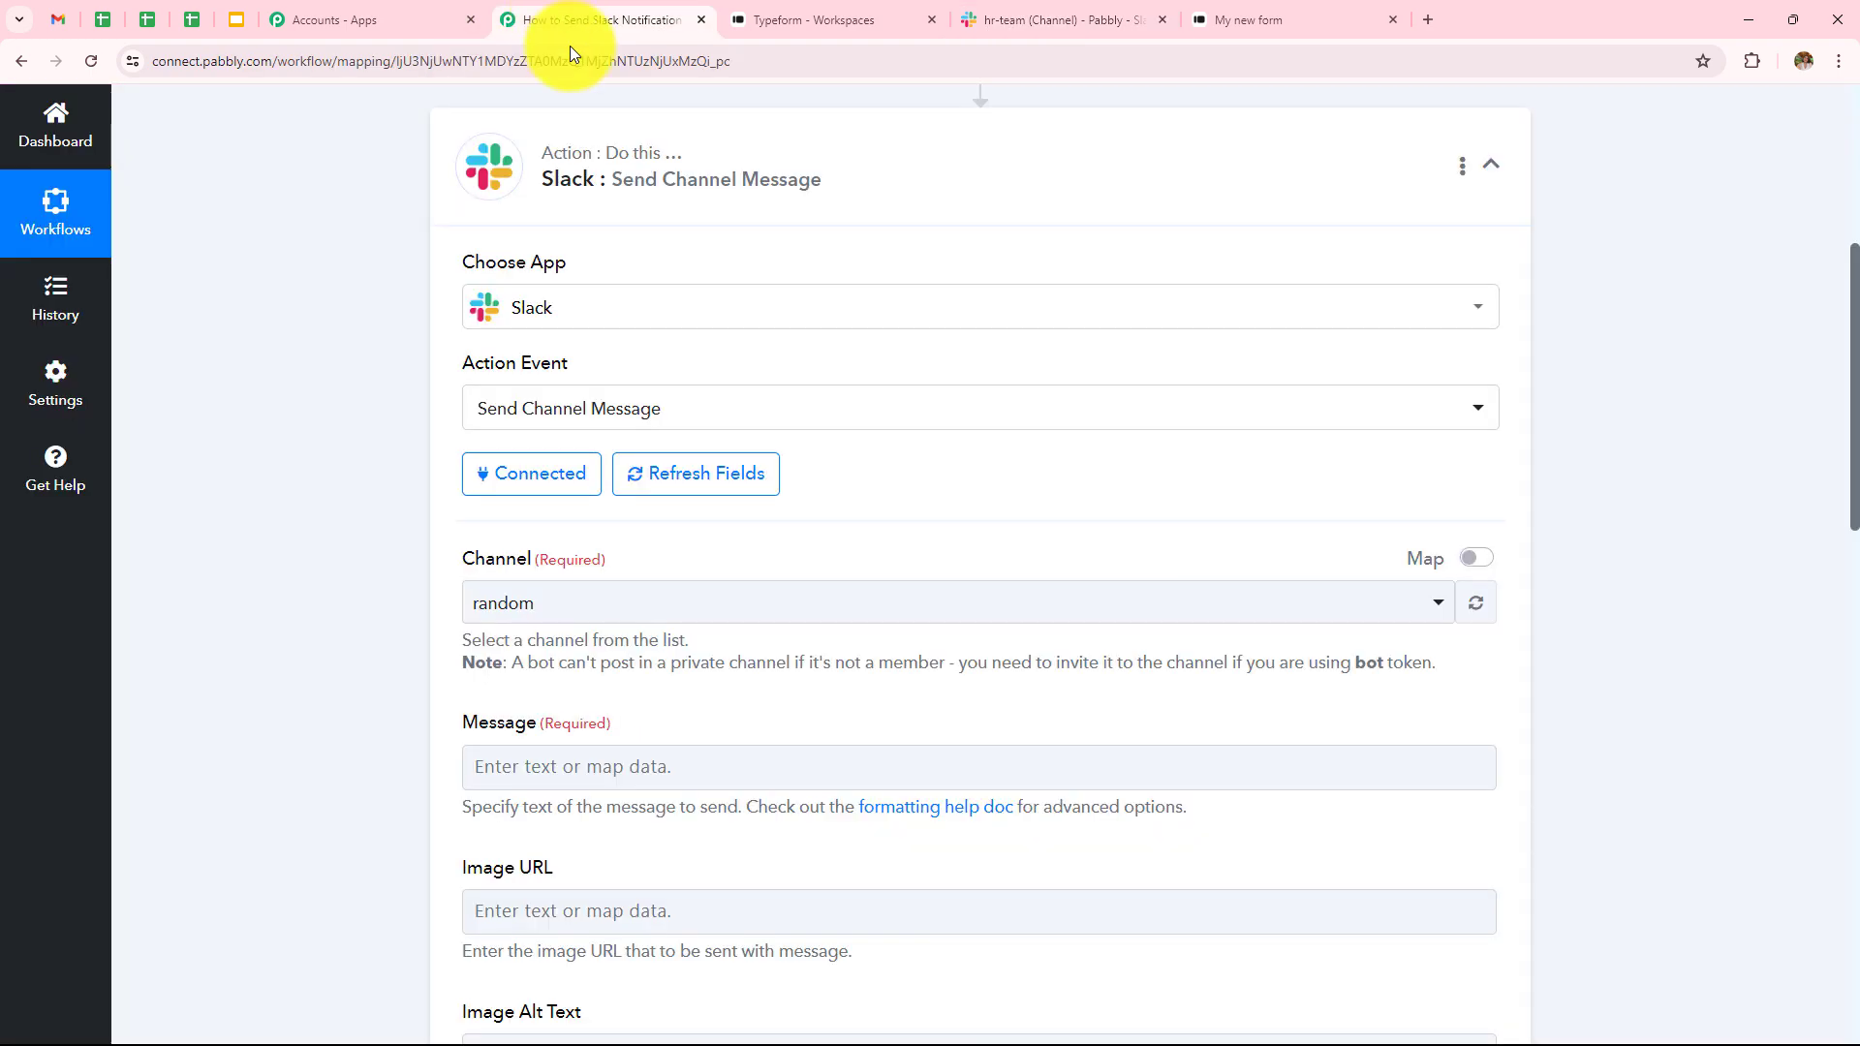
click(580, 623)
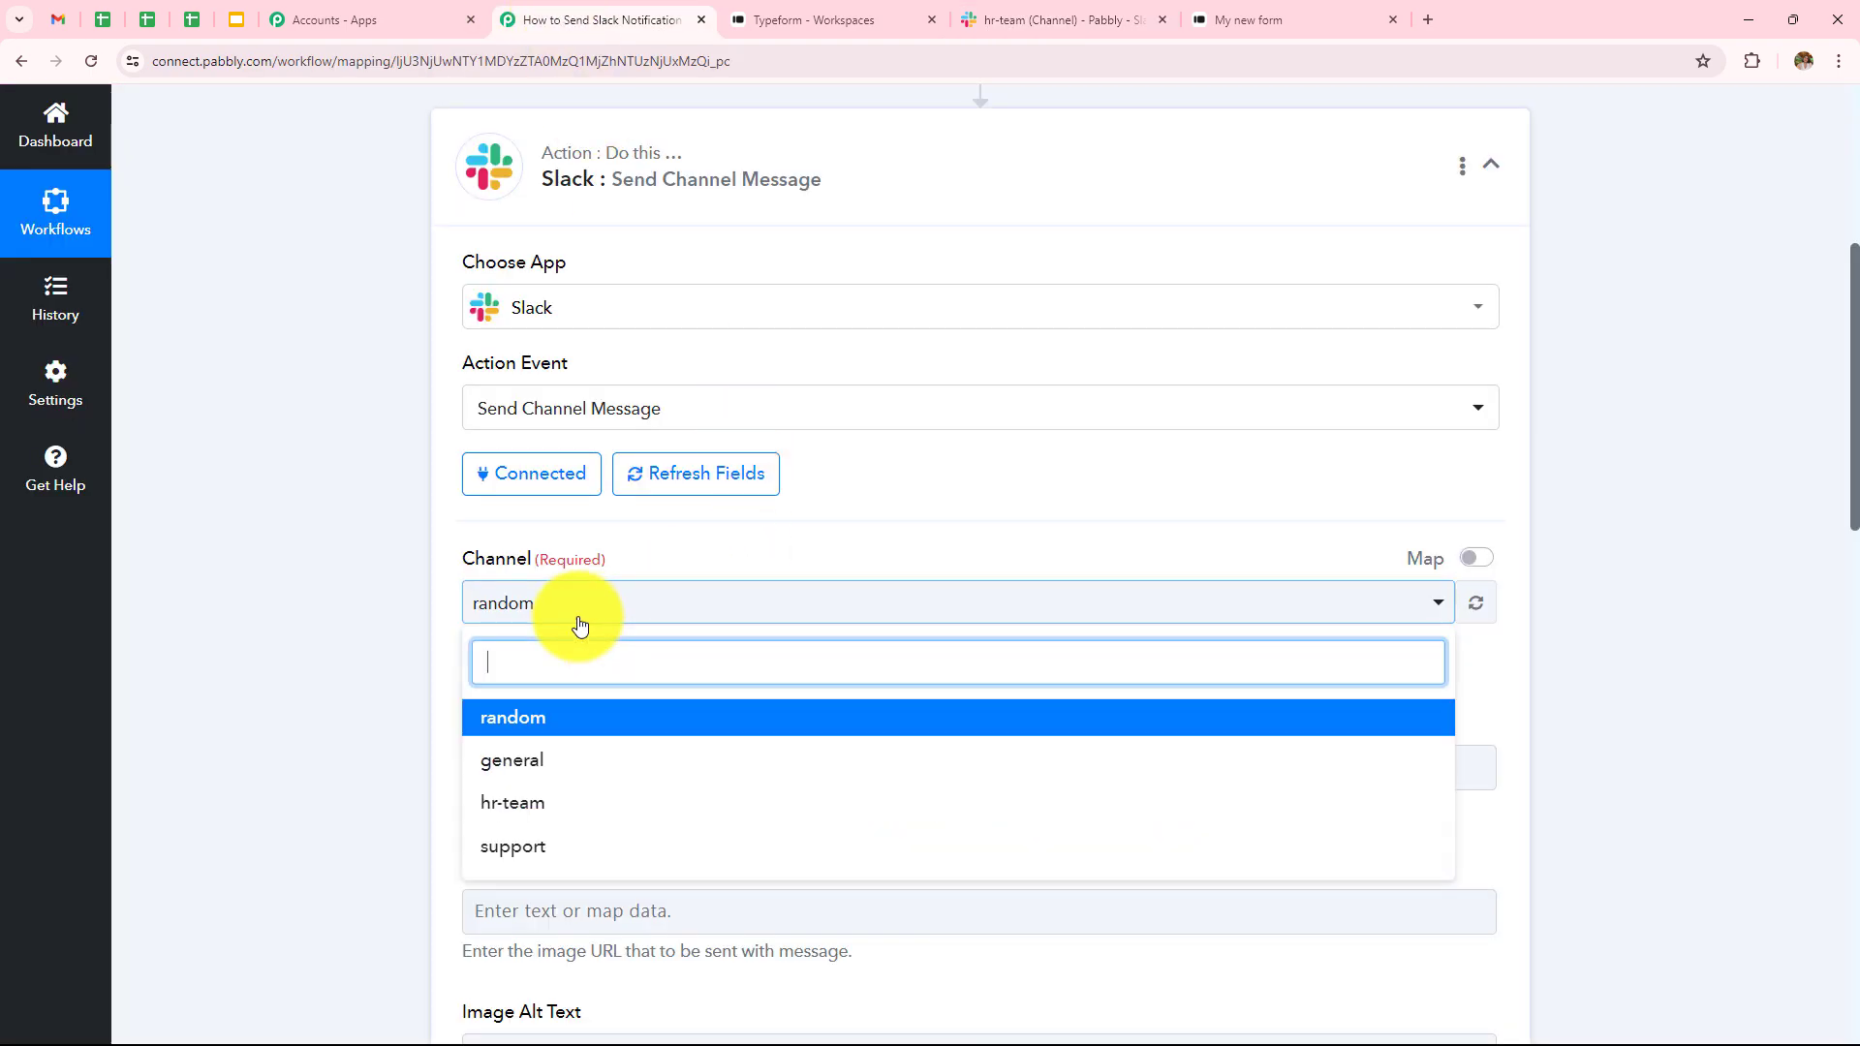
click(554, 804)
scroll(602, 427, down, 3)
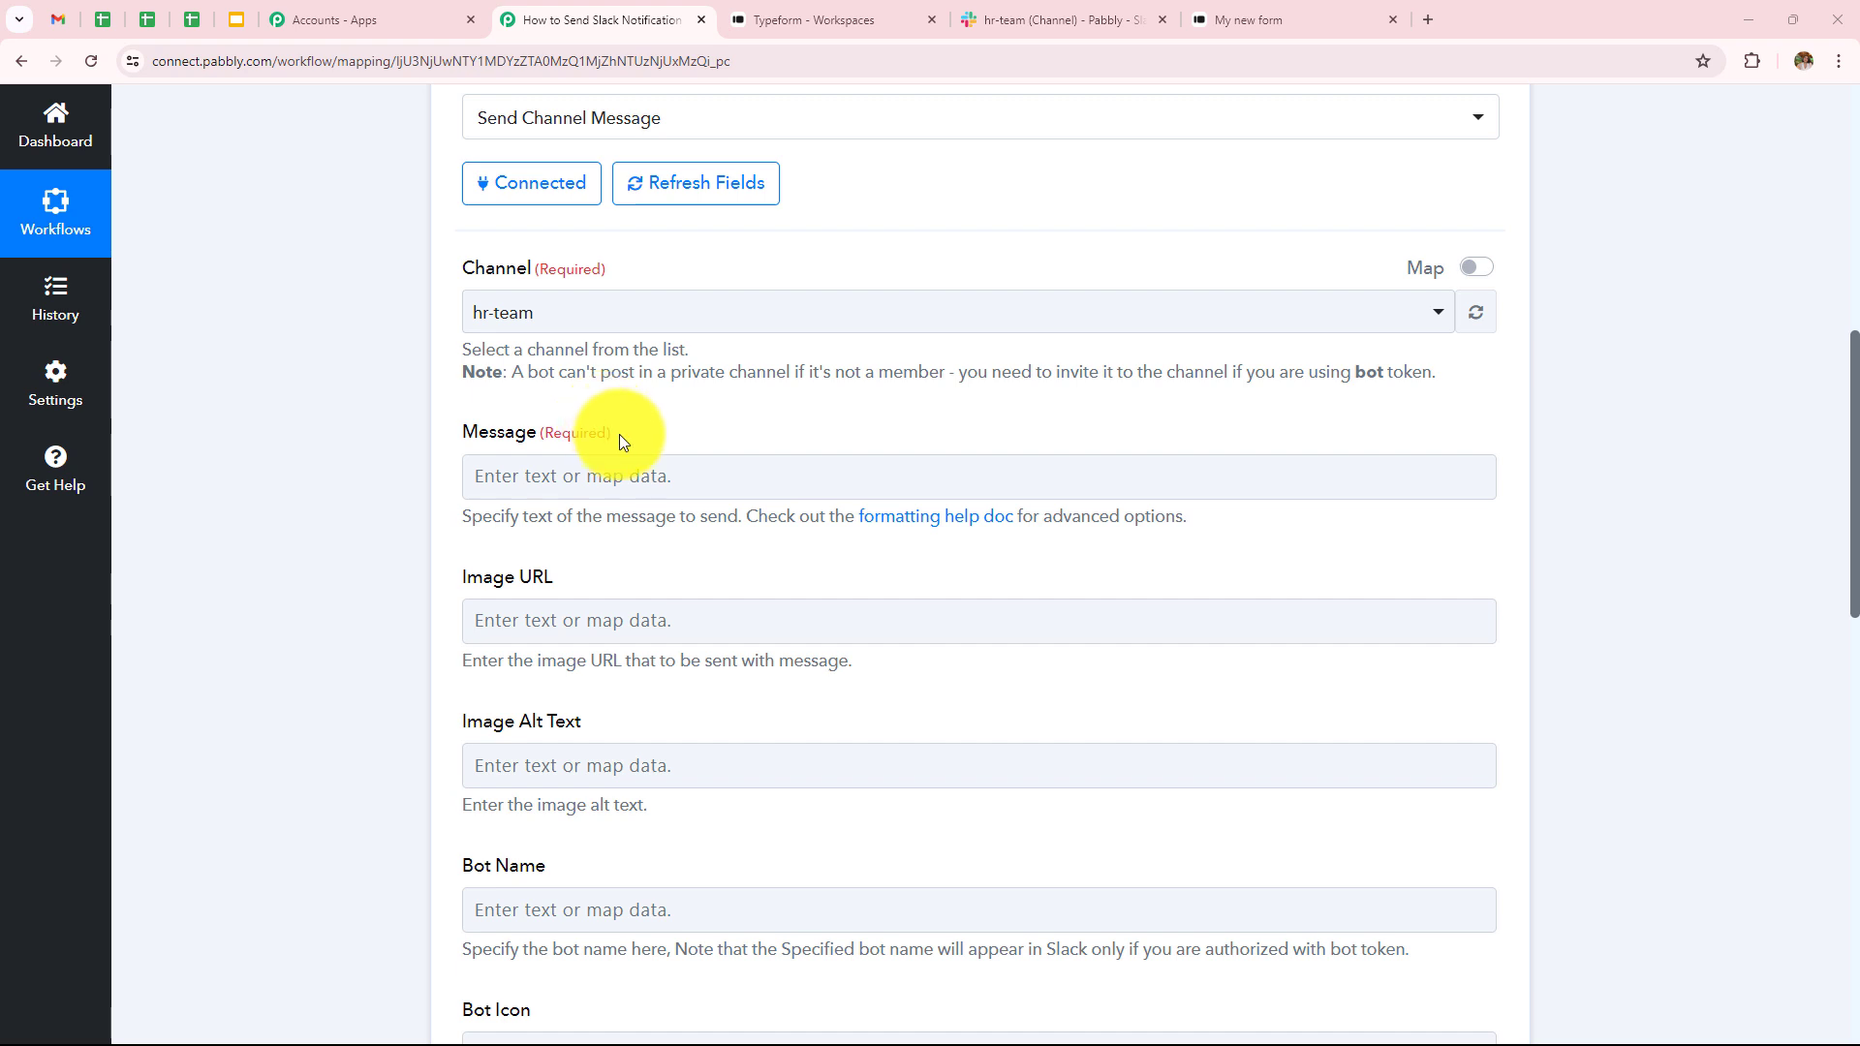
- Type 'Dear Team,' and the request to review the new candidate's details and shortlist for interview
click(621, 474)
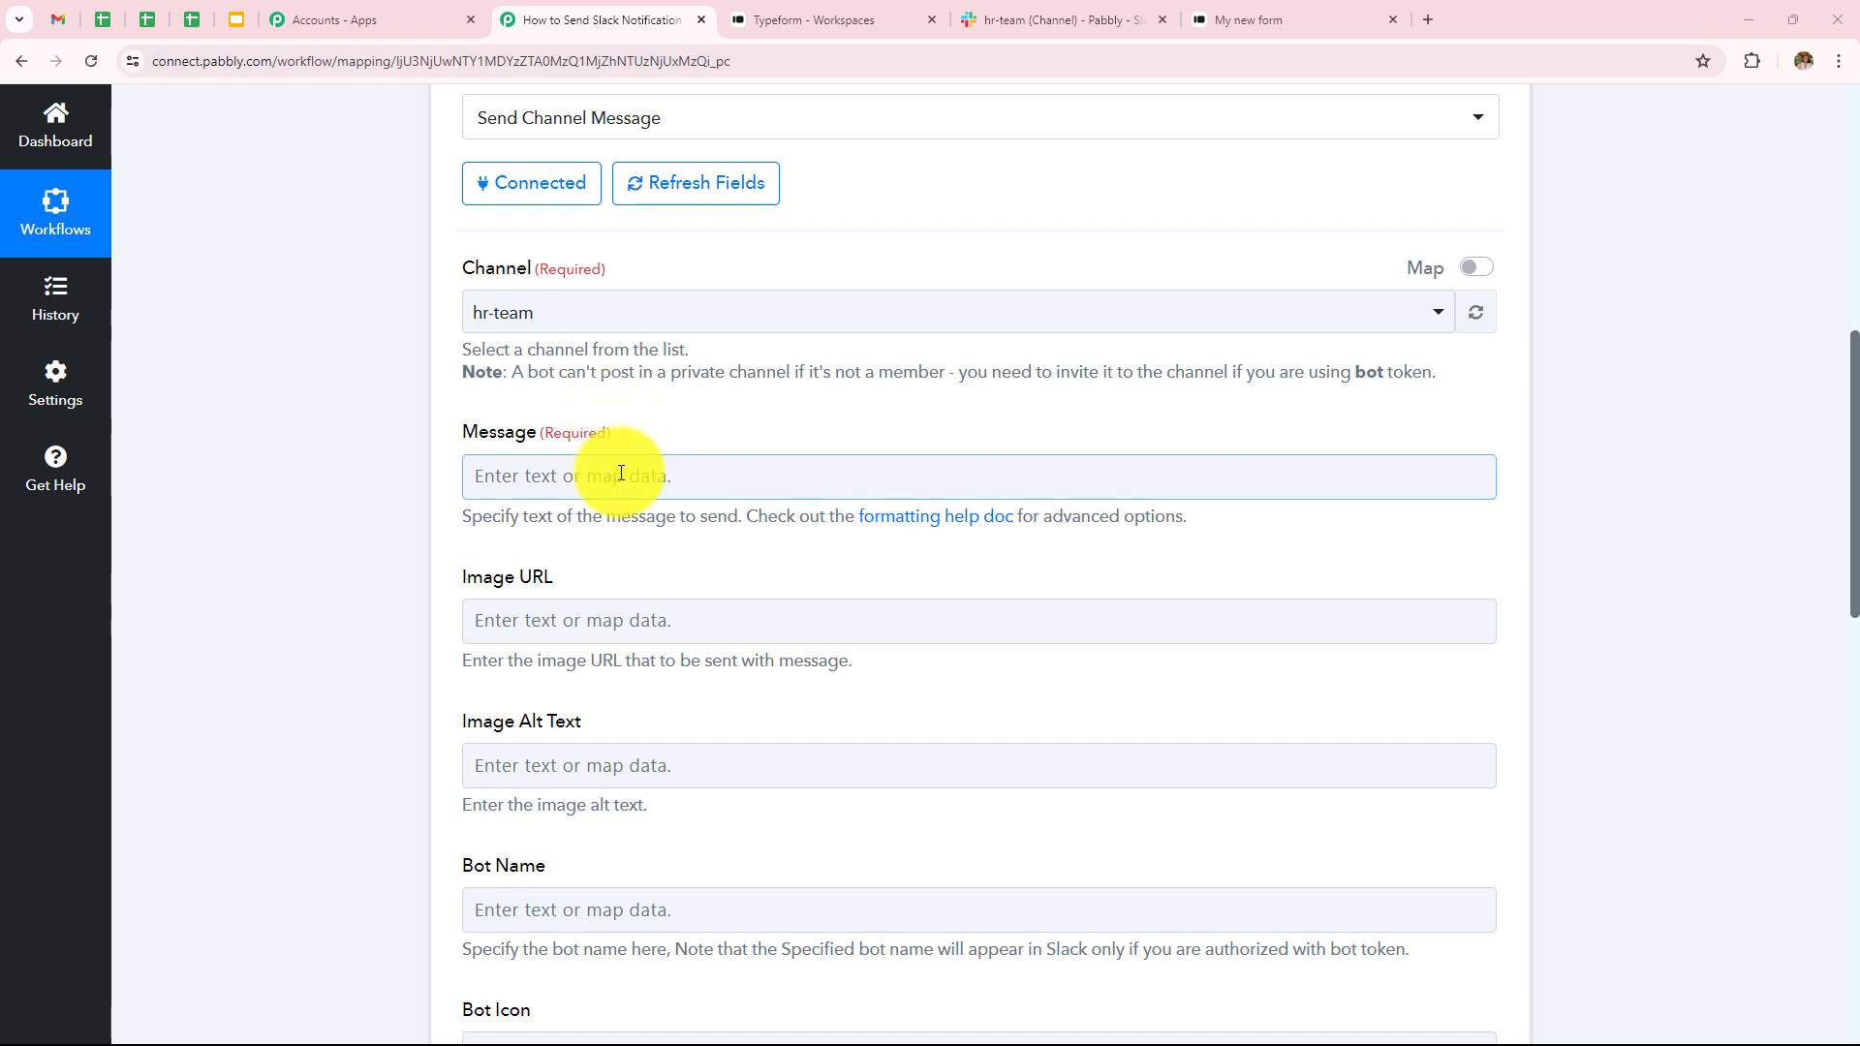
text(Dear )
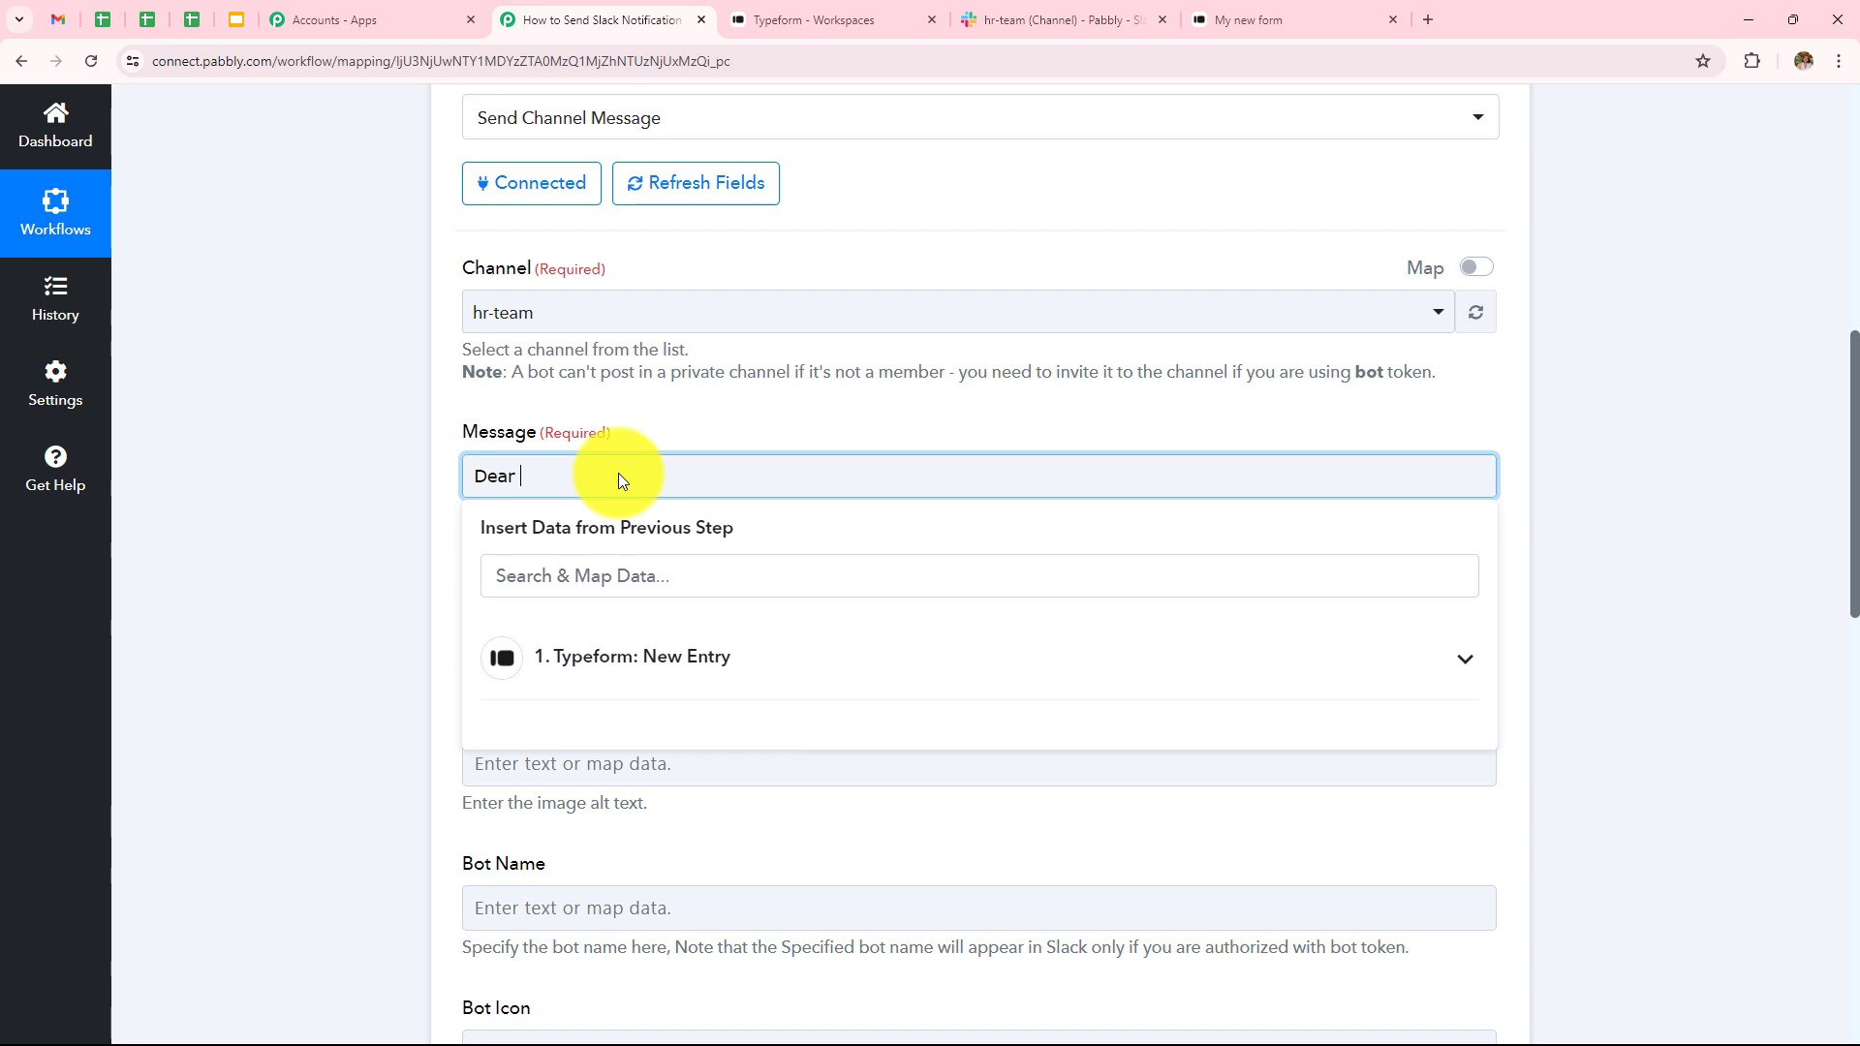
text(Team,)
key(Return)
text(This is the)
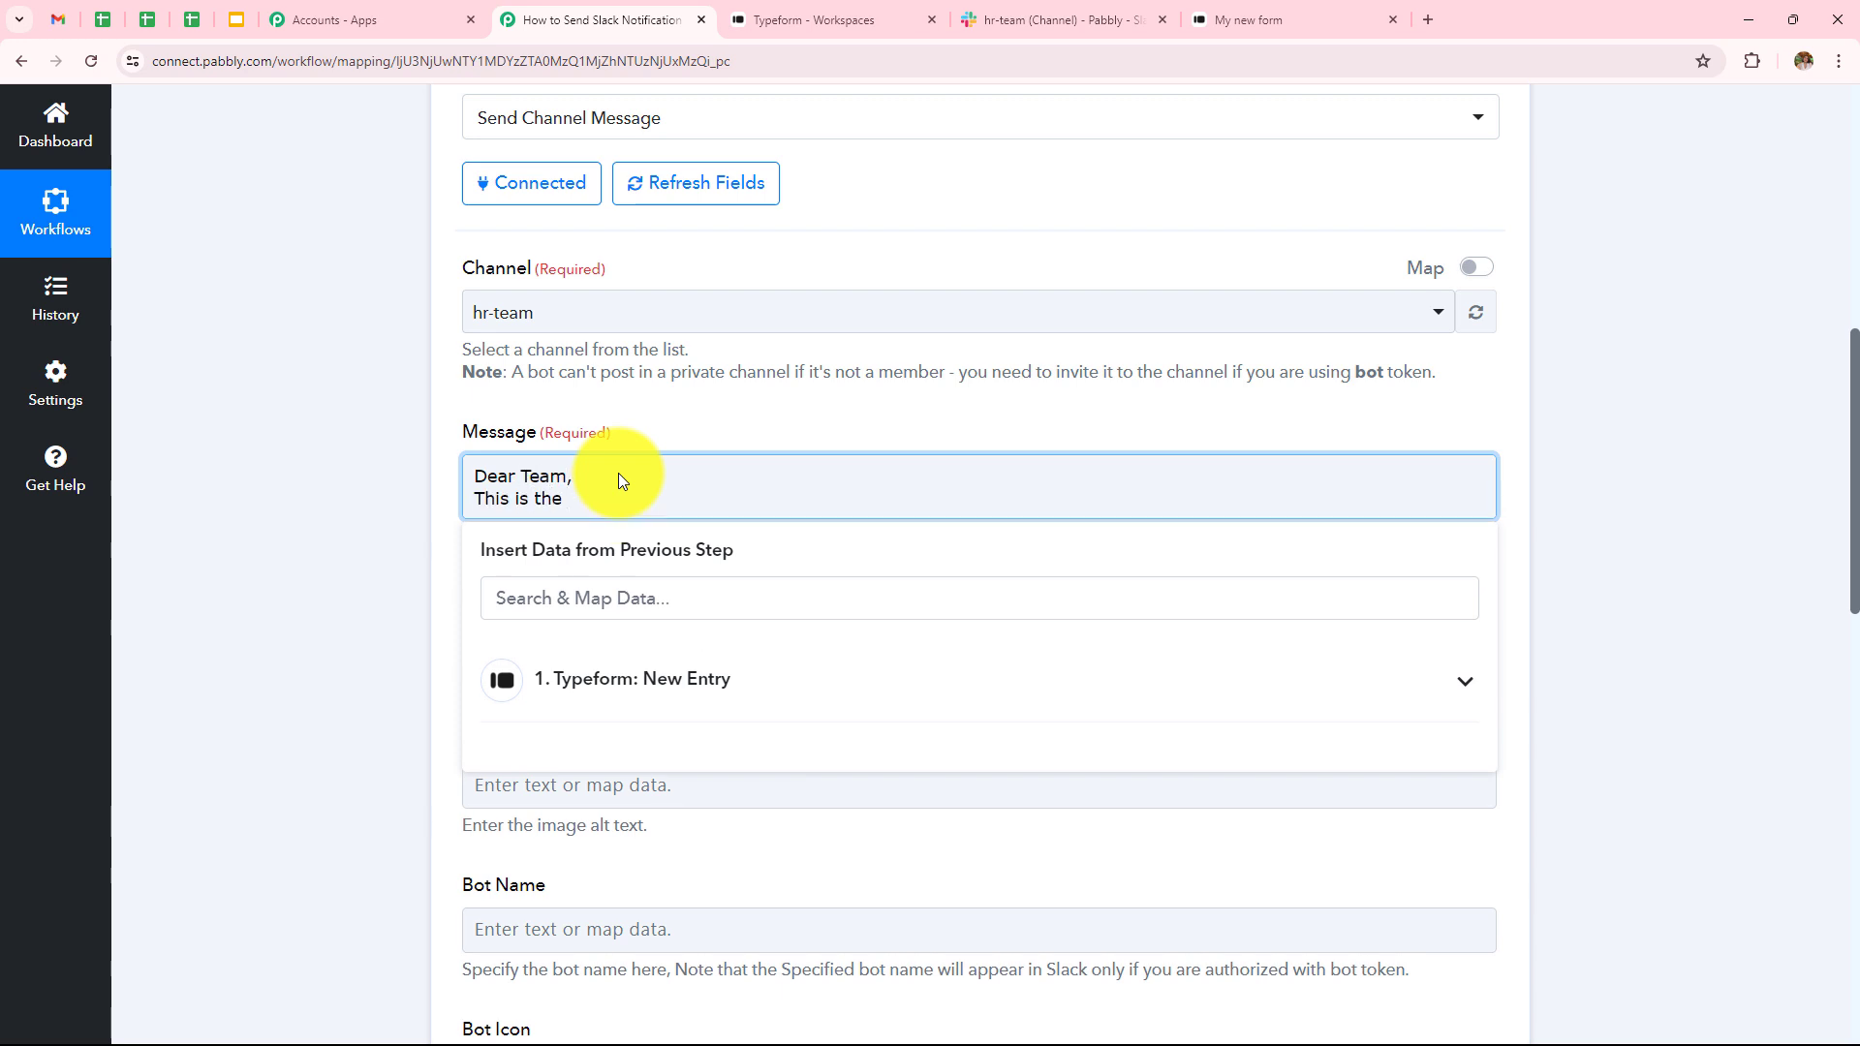
text( information of new candidate, Kindly go thr)
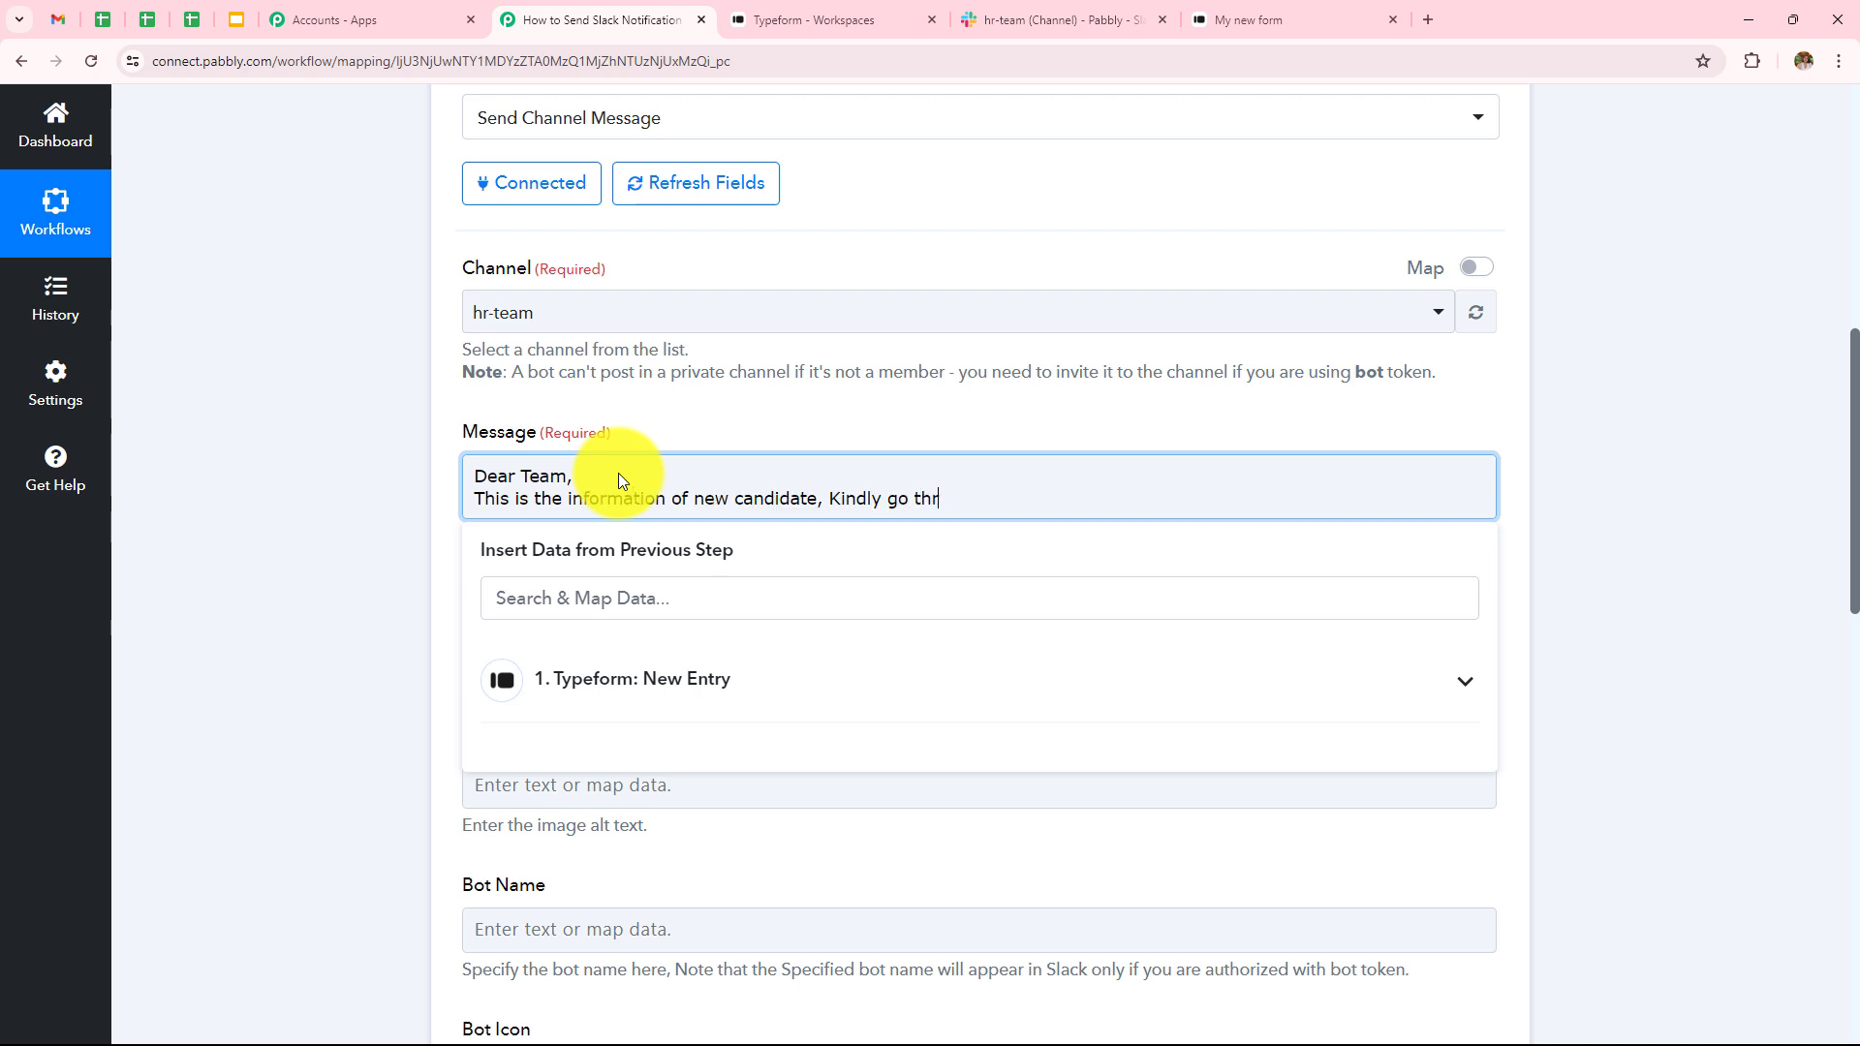
text(ough these details and s)
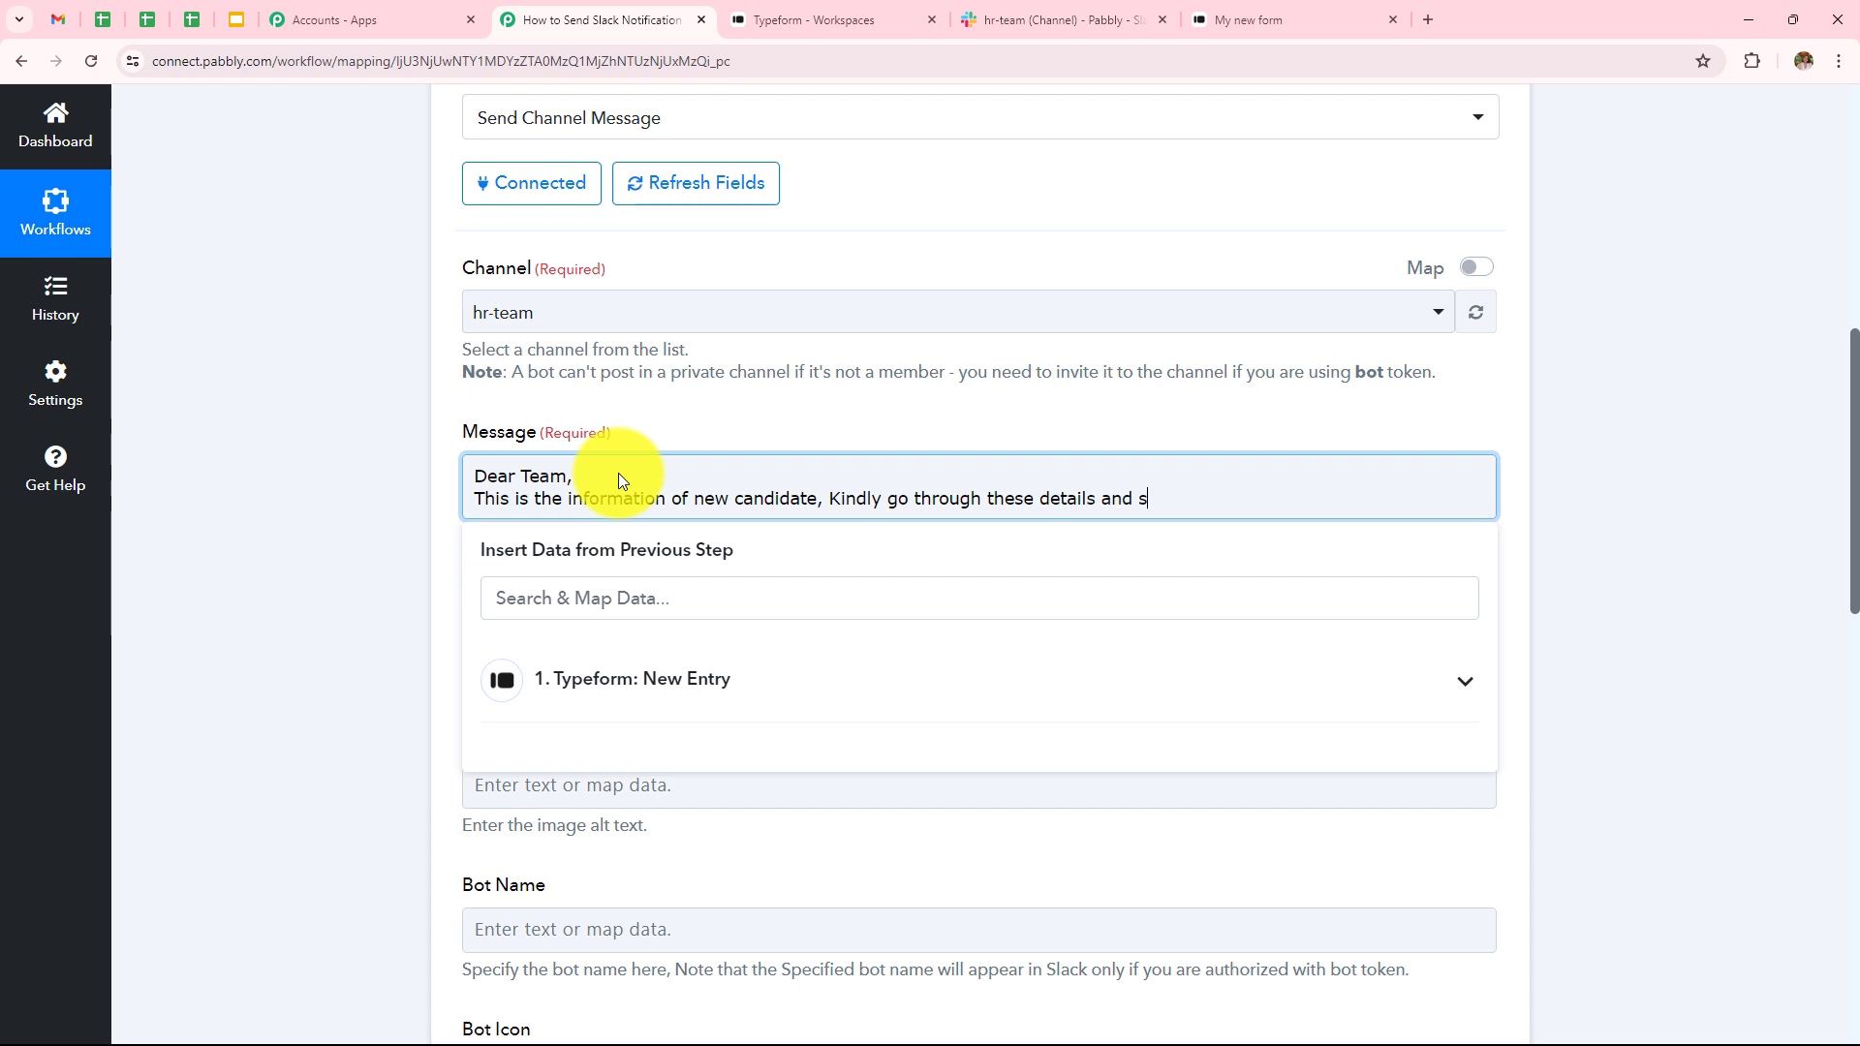
text(hortlist the best candidate for the)
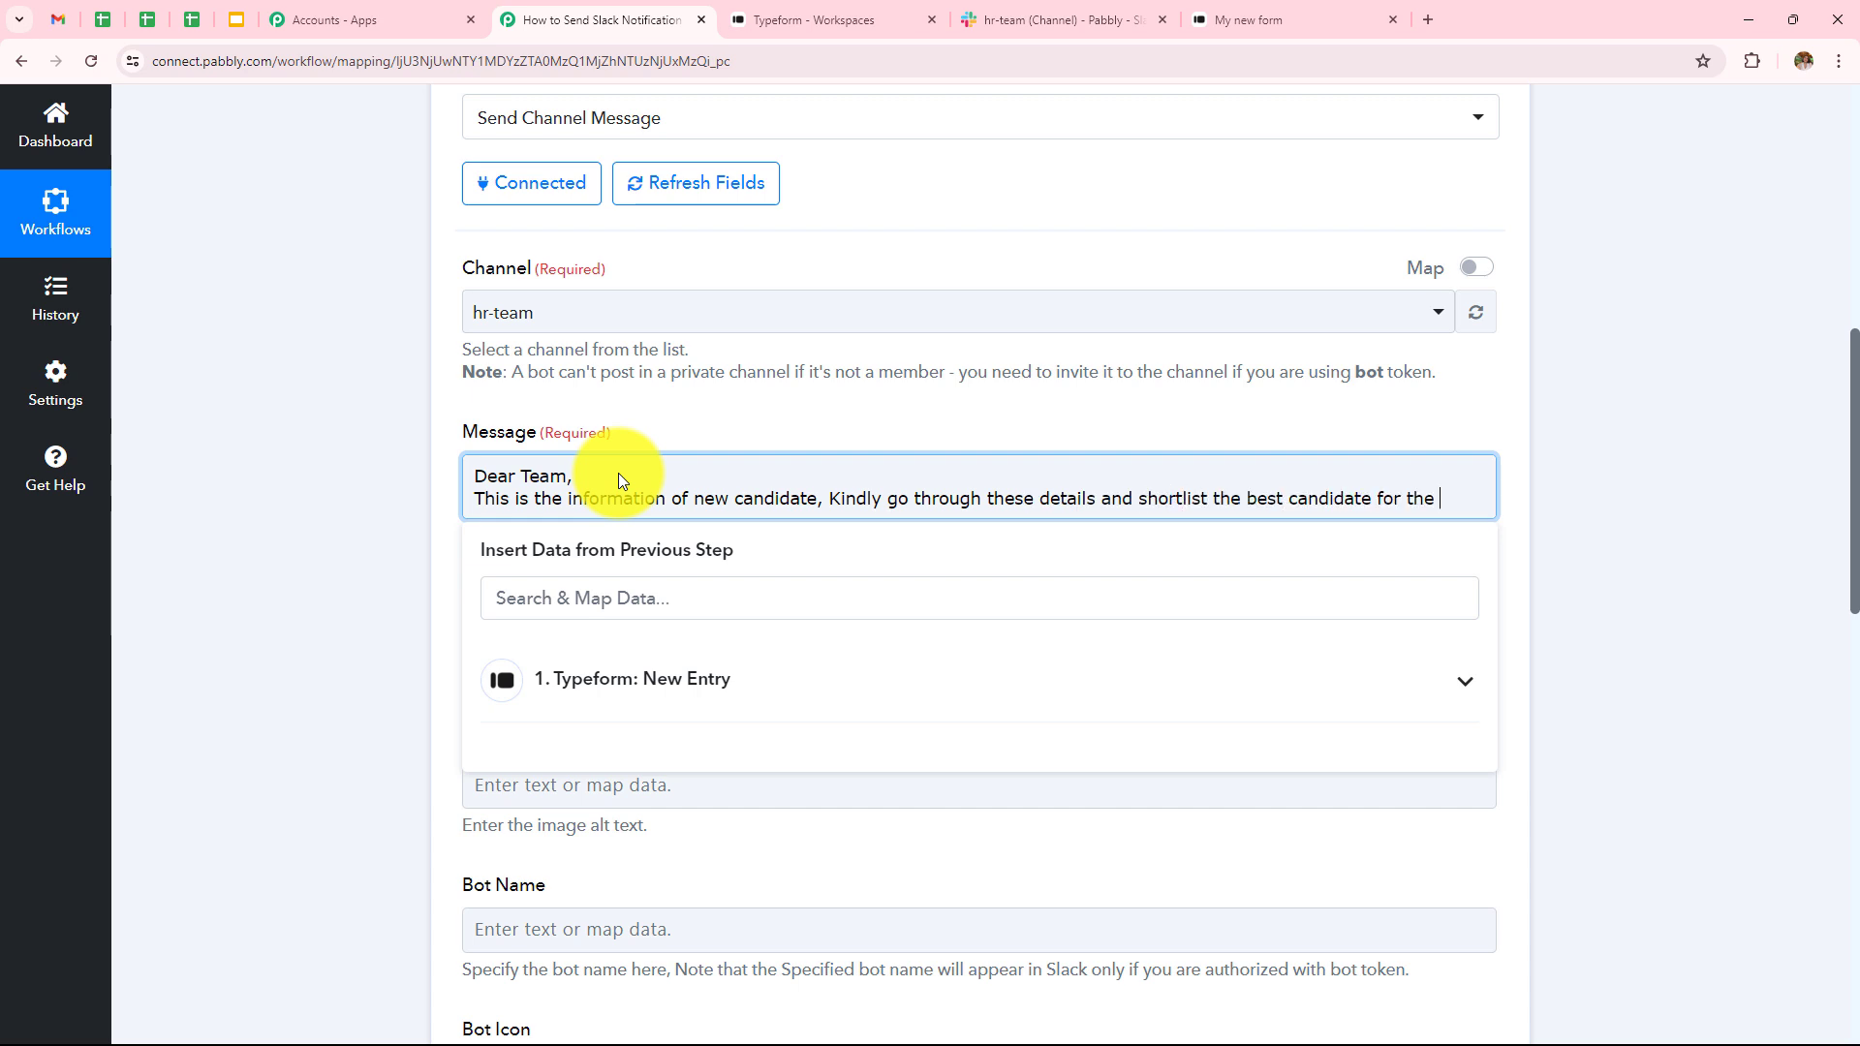
text(interview.)
- Replace the comma after 'candidate' with a period, move 'Kindly…' to its own line, and add a blank line
click(829, 500)
key(BackSpace)
key(BackSpace)
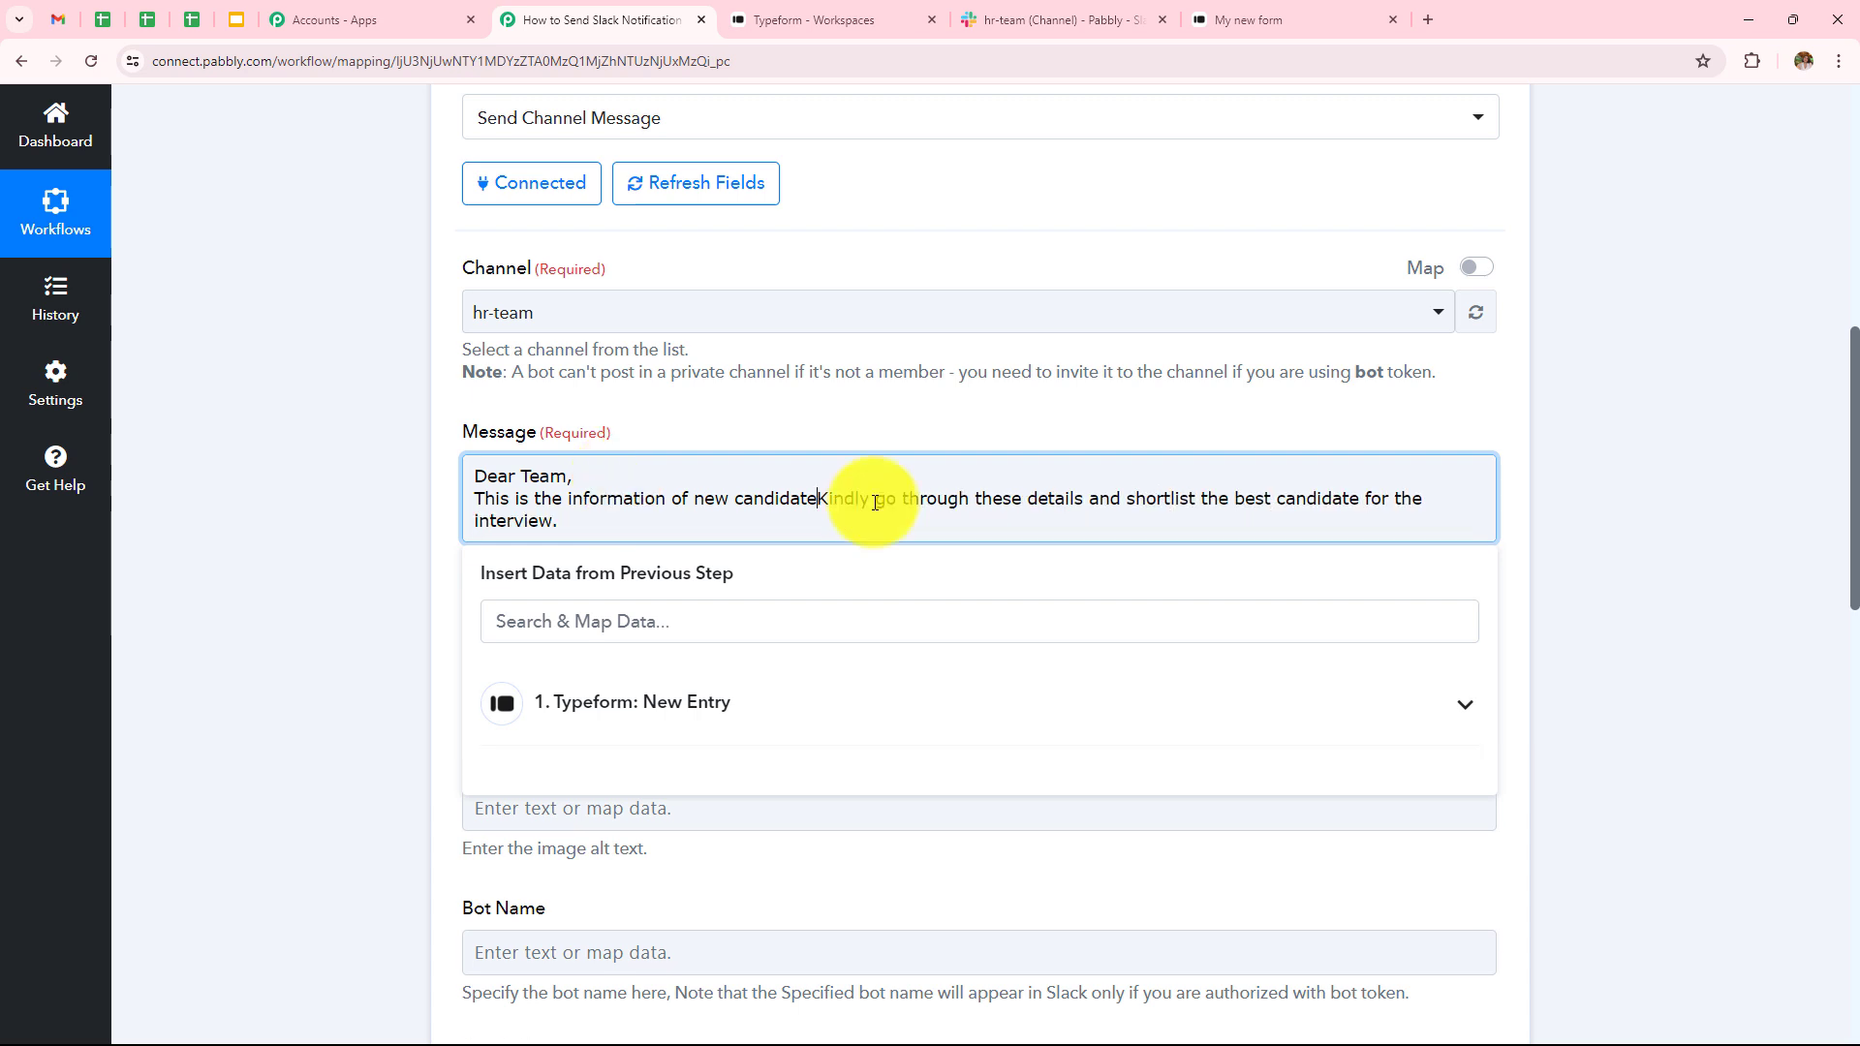
text(.)
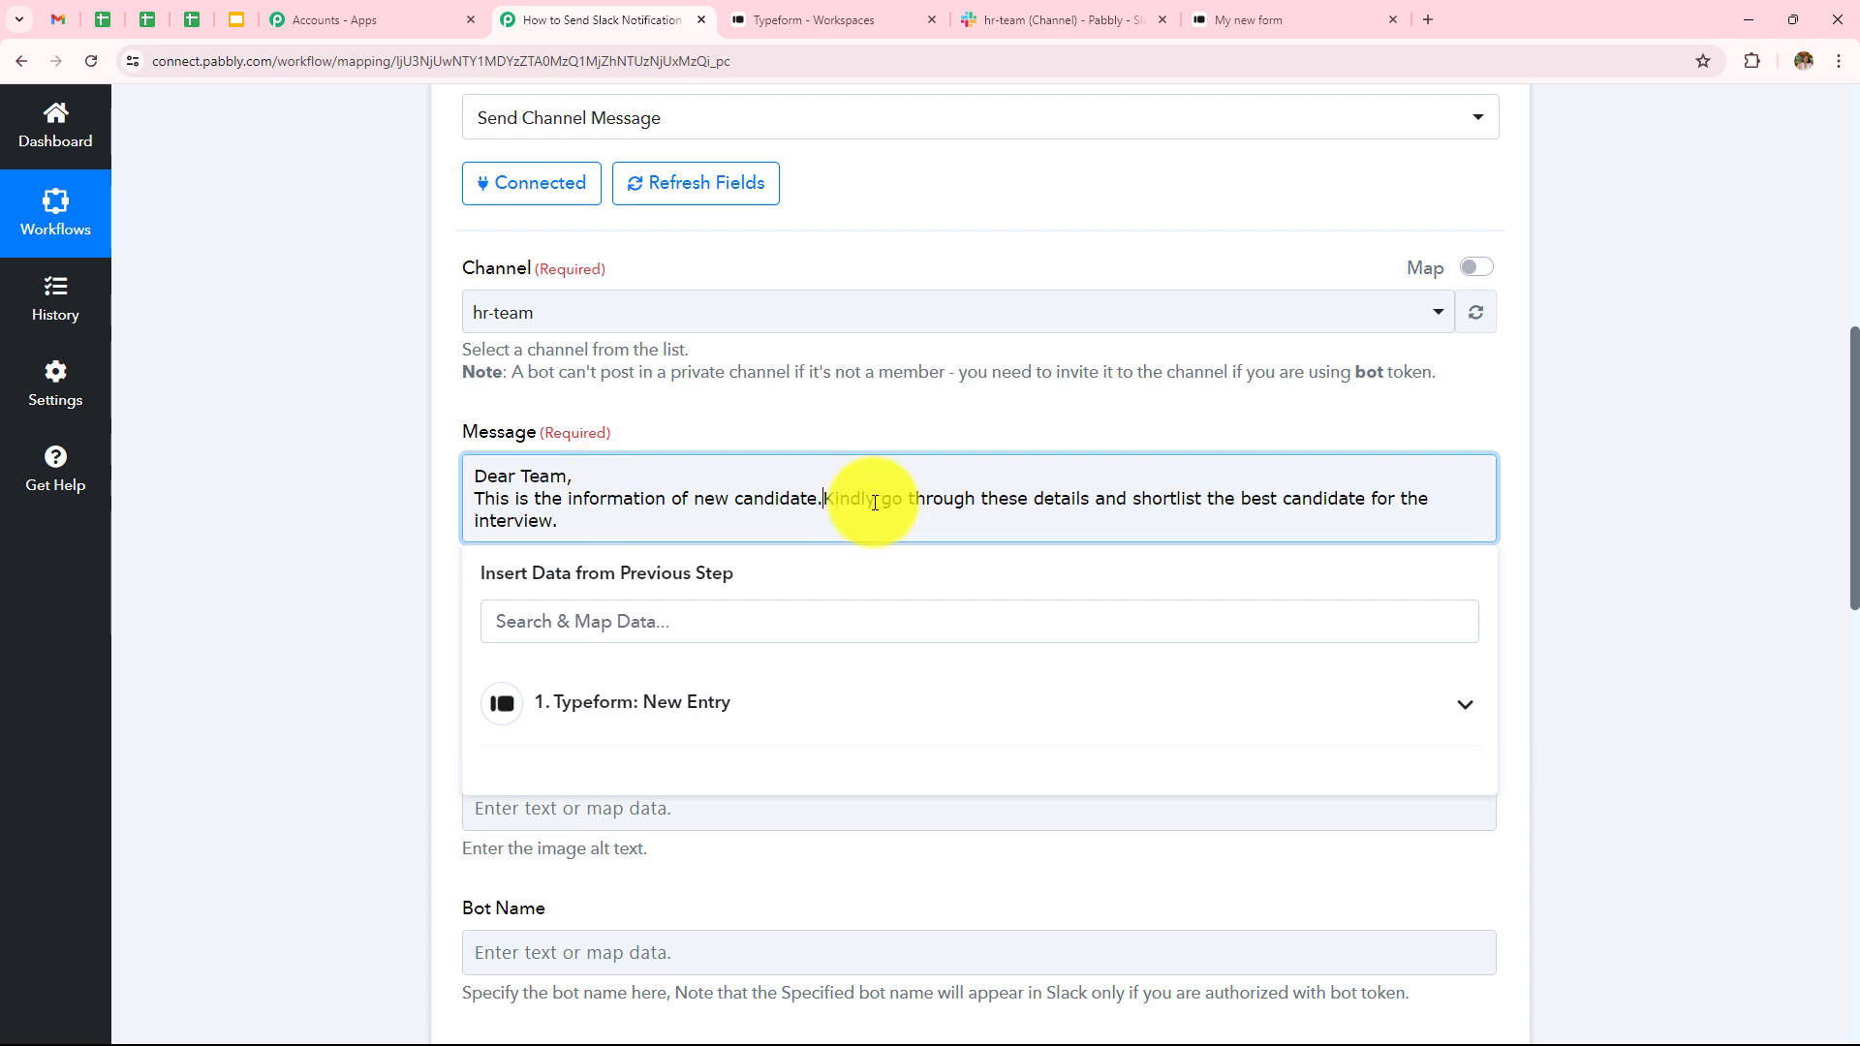
key(Return)
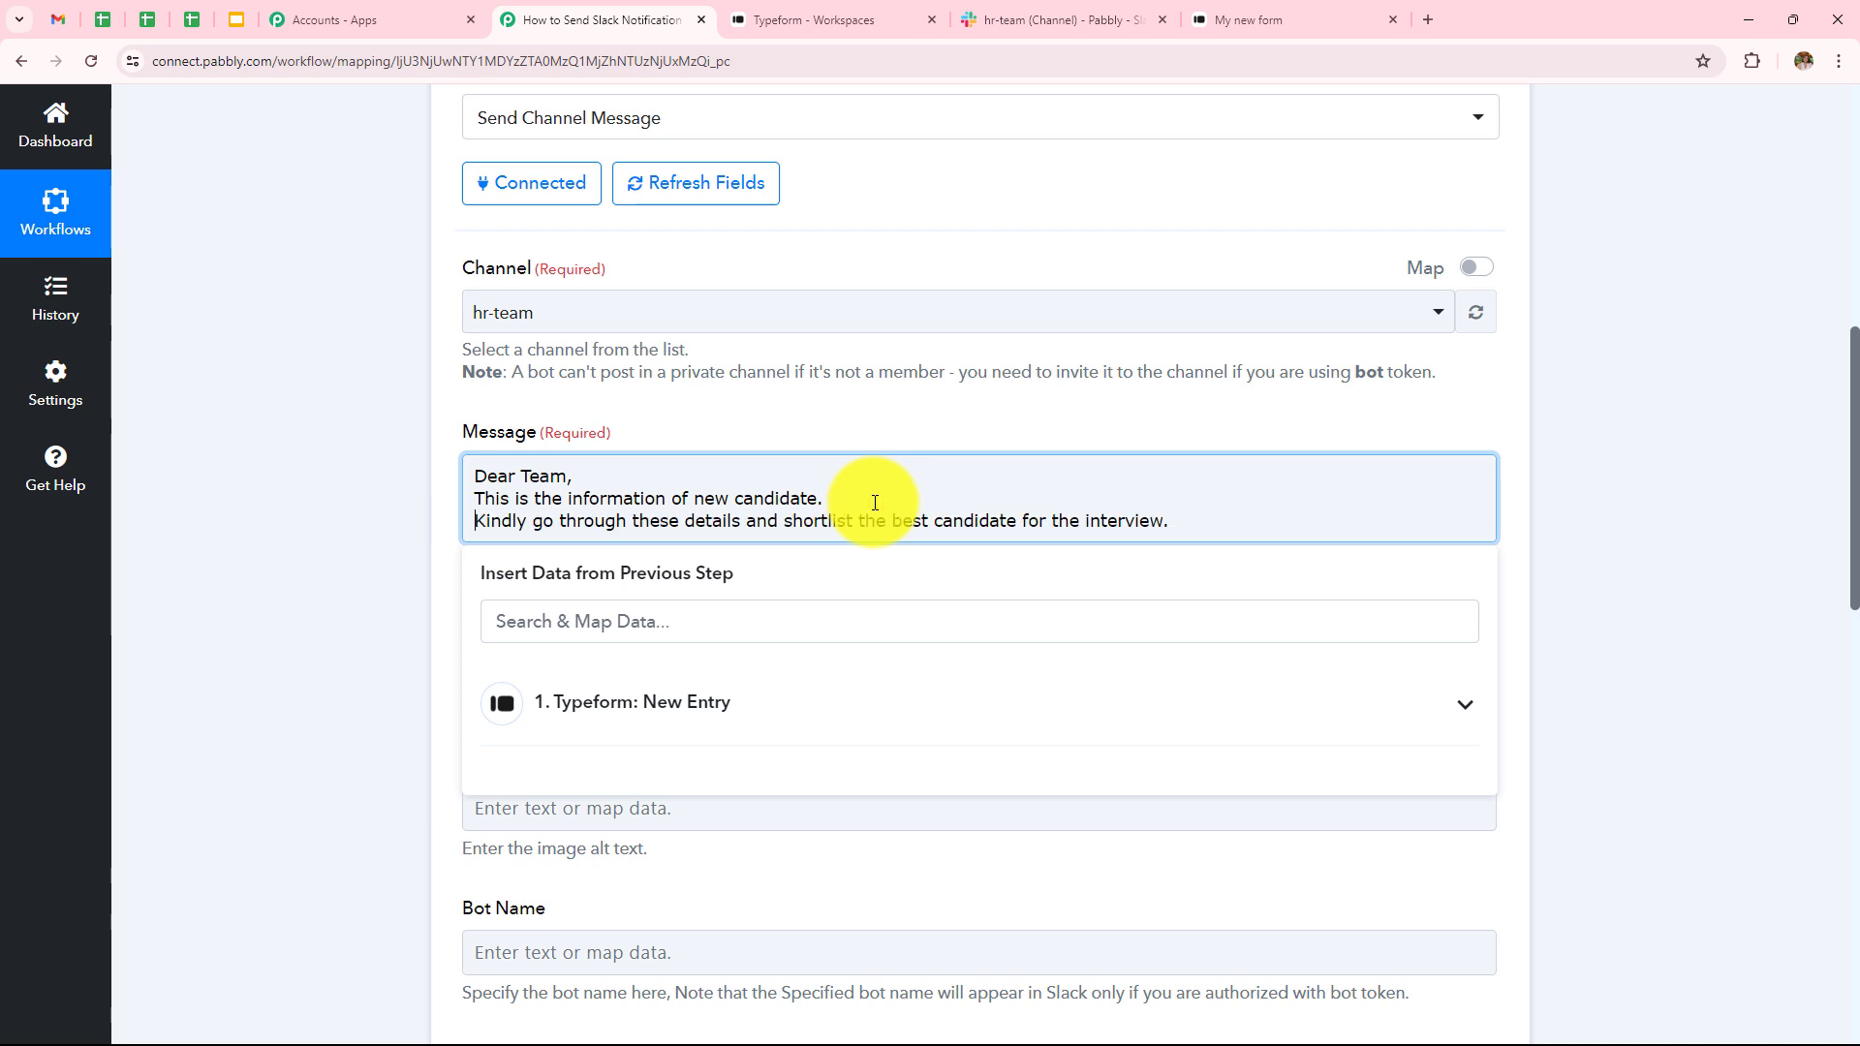
click(1181, 524)
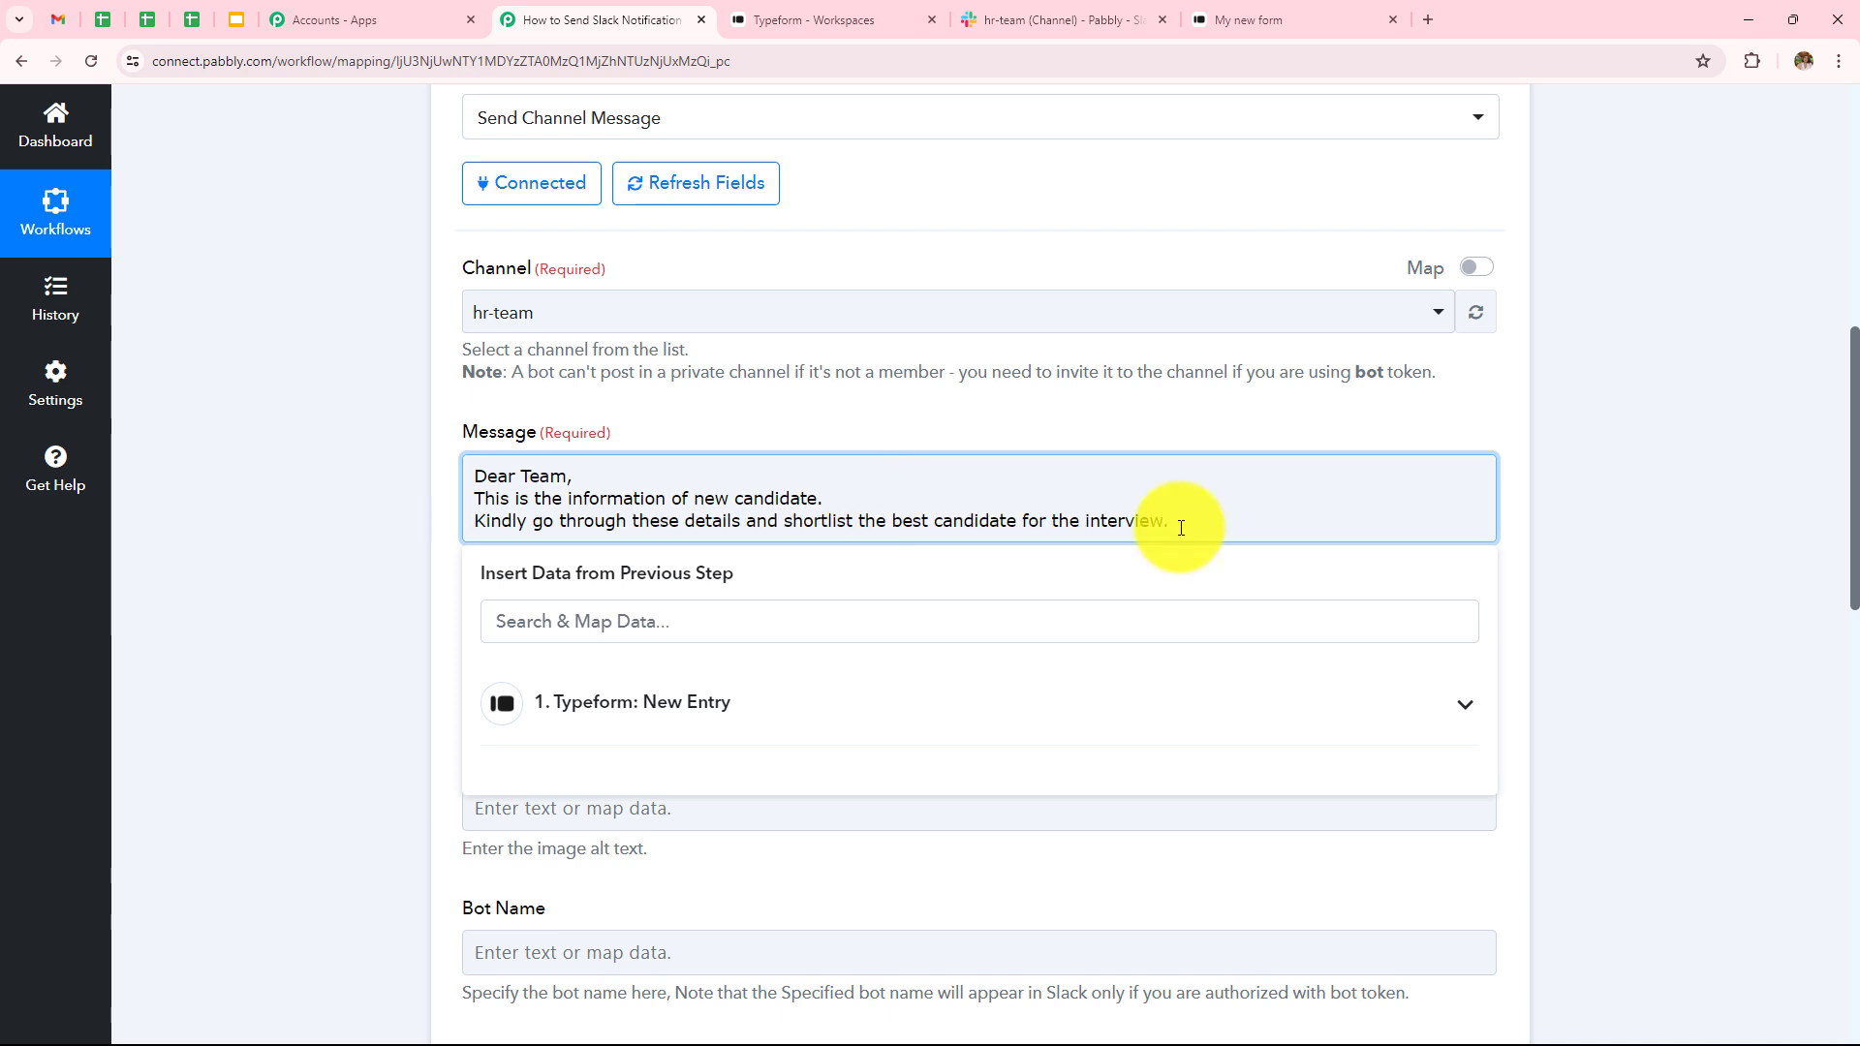
key(Return)
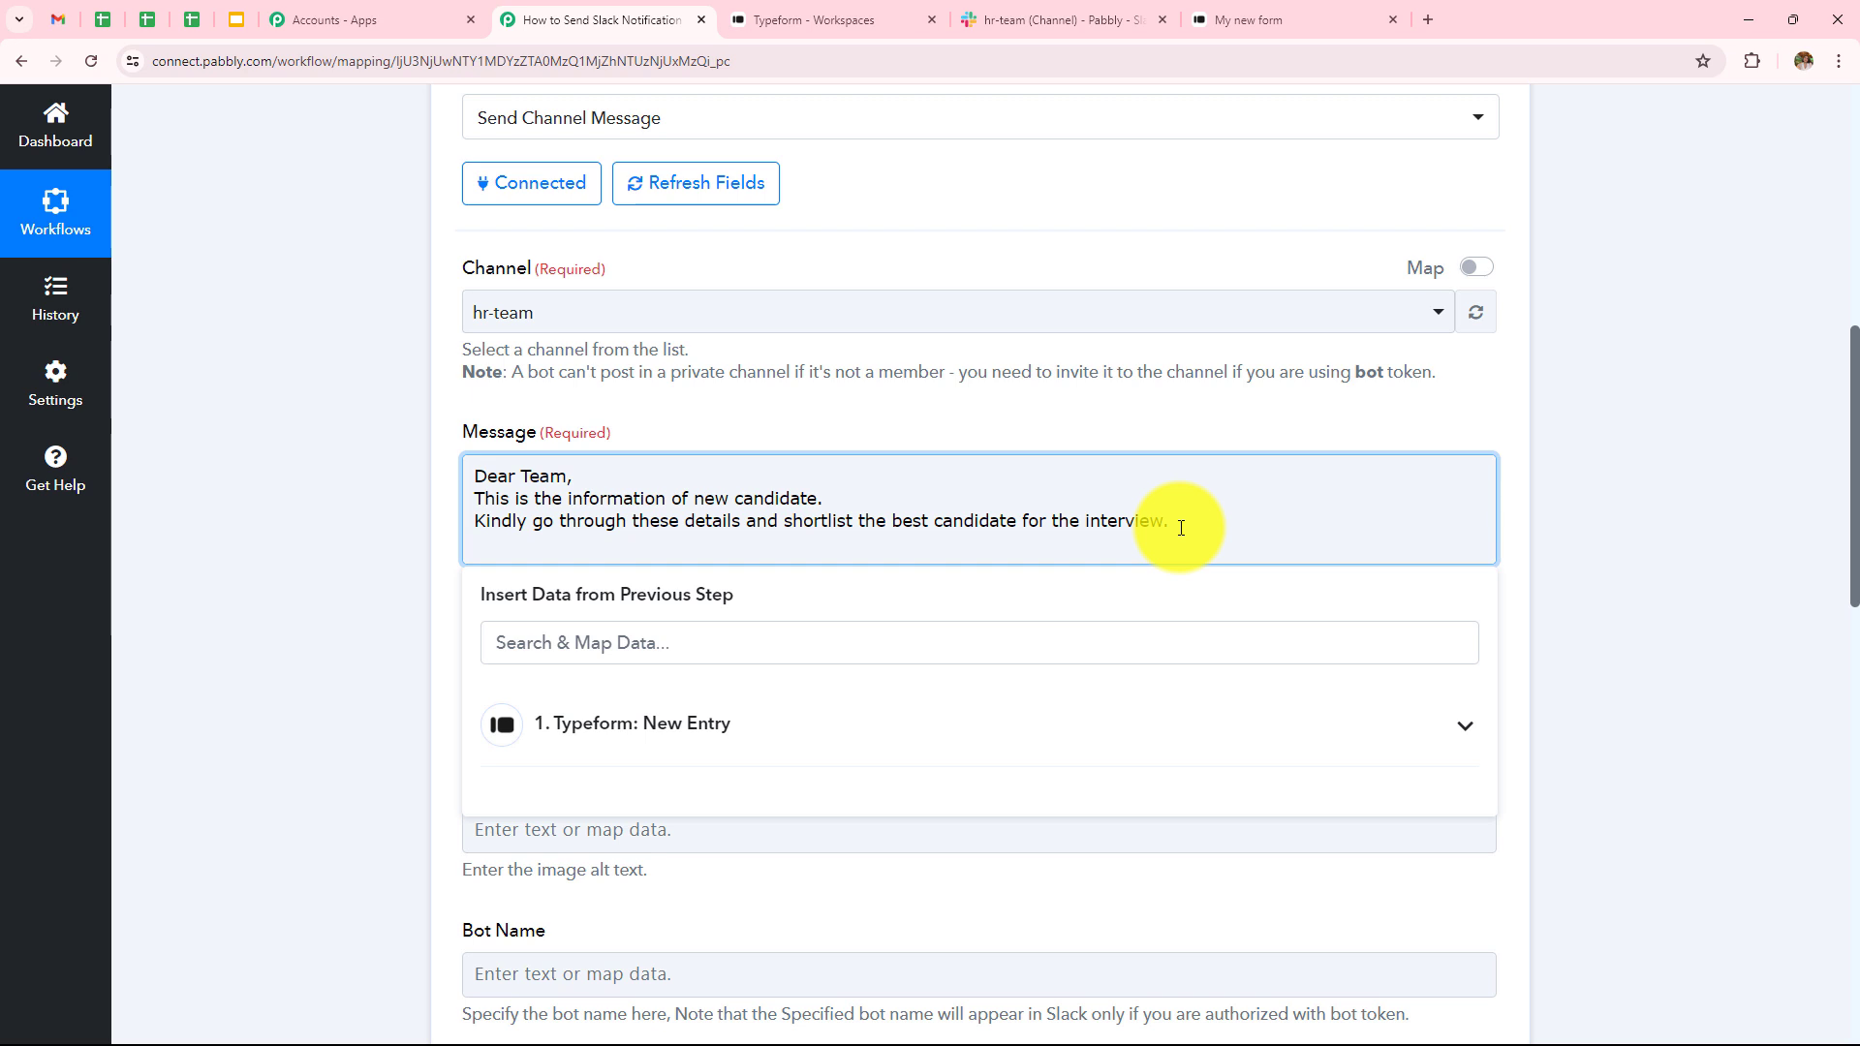
click(729, 737)
scroll(872, 851, down, 10)
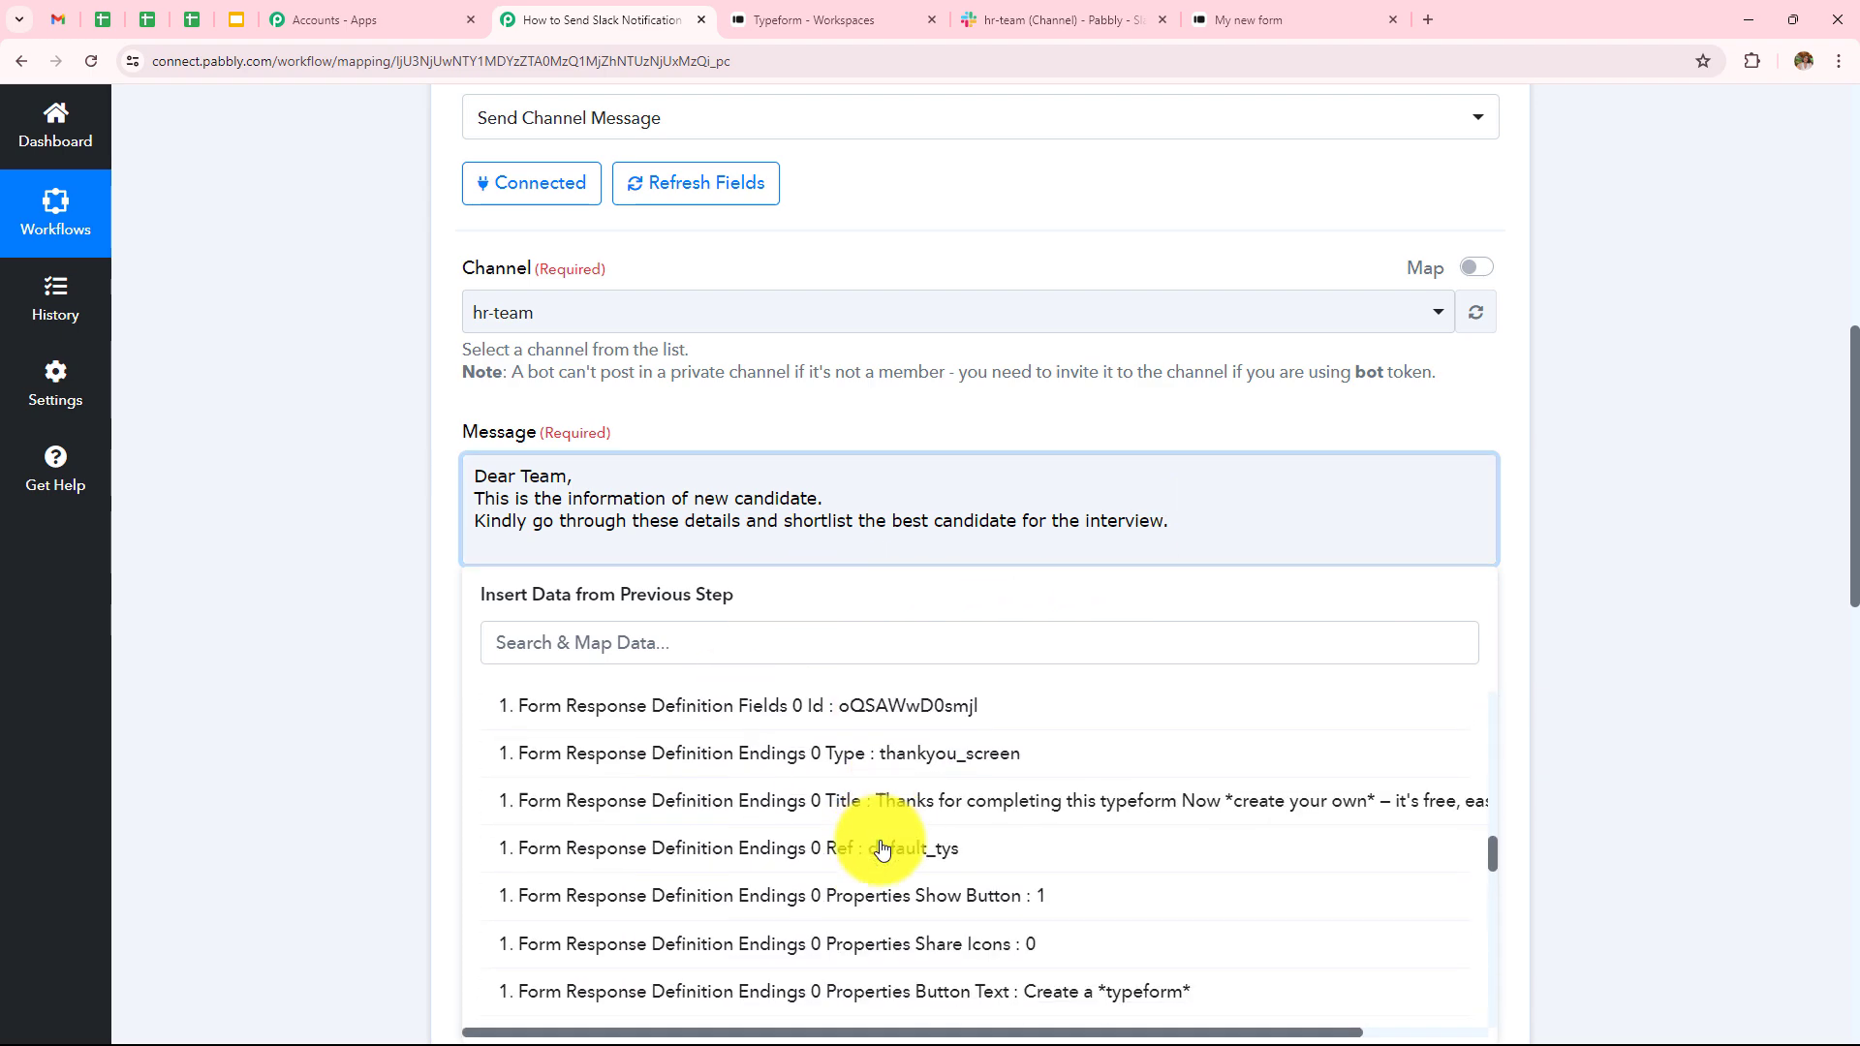
click(678, 549)
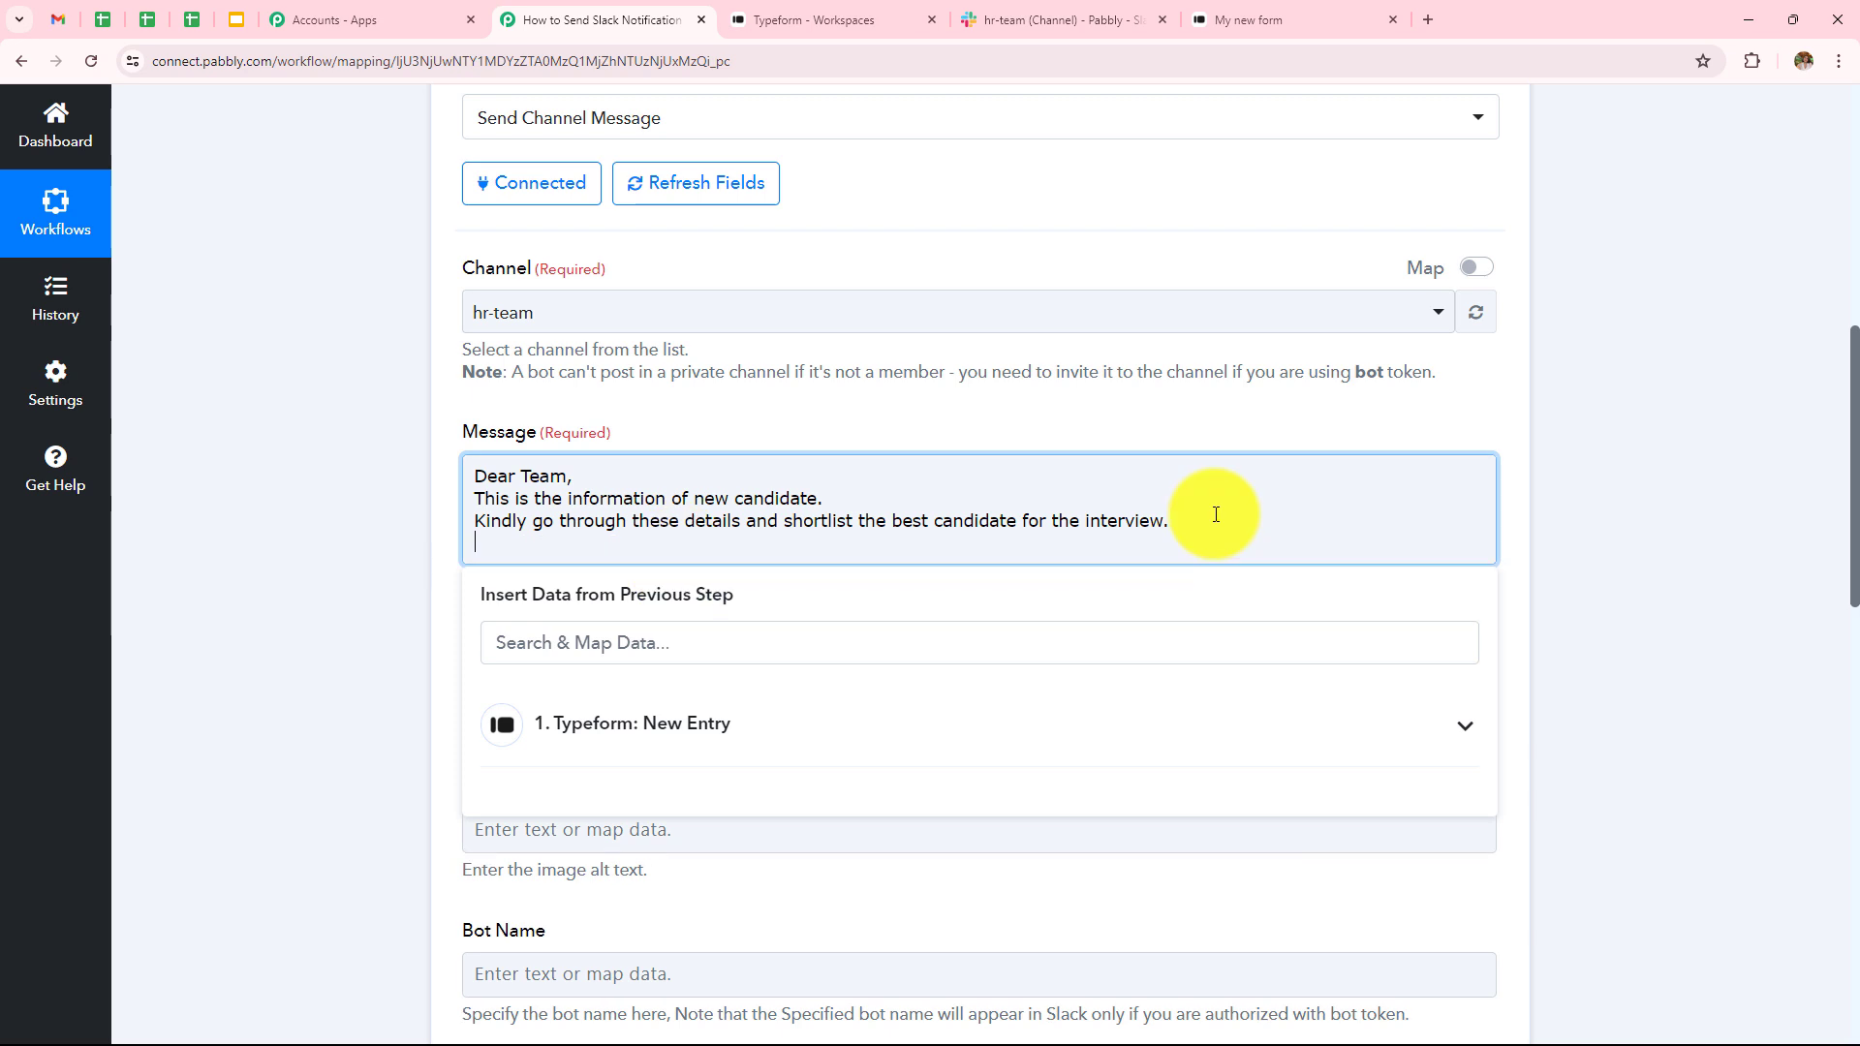
- Add a 'Name:' line filled with the Typeform entry's name answer
text(Name:)
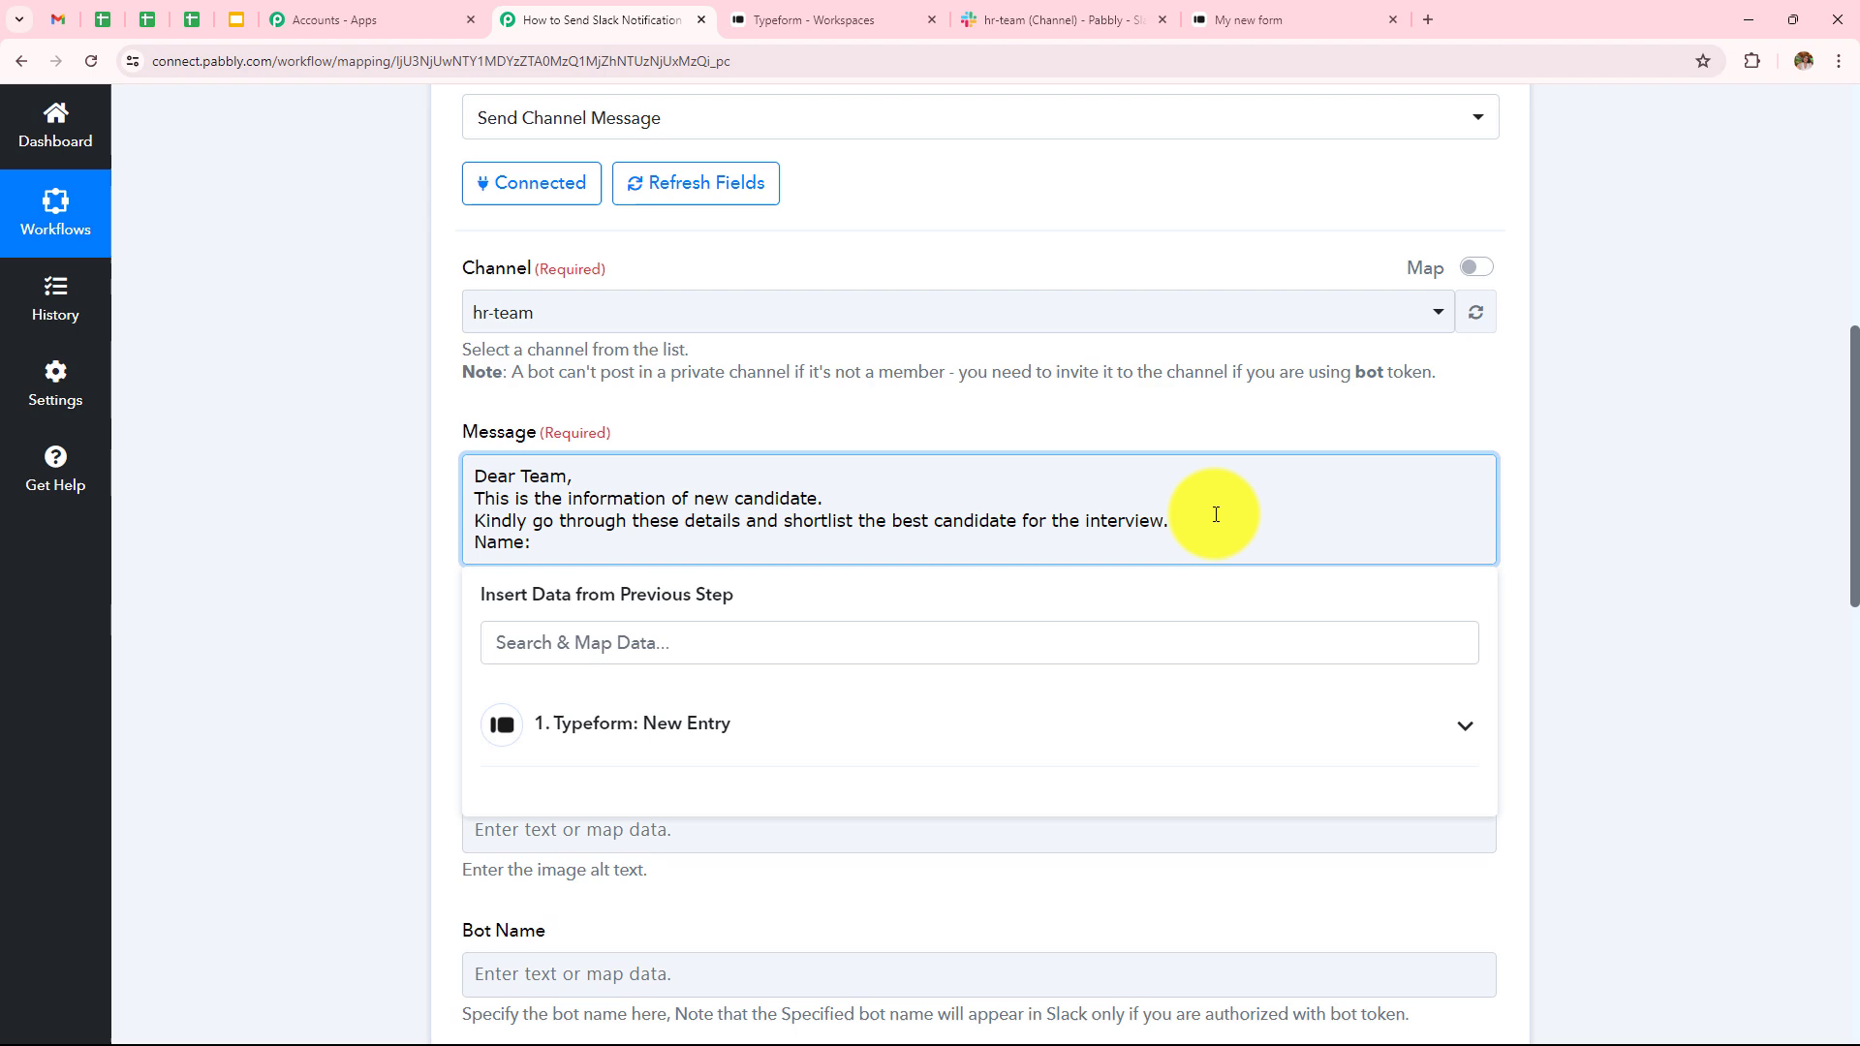
click(785, 733)
scroll(921, 631, down, 15)
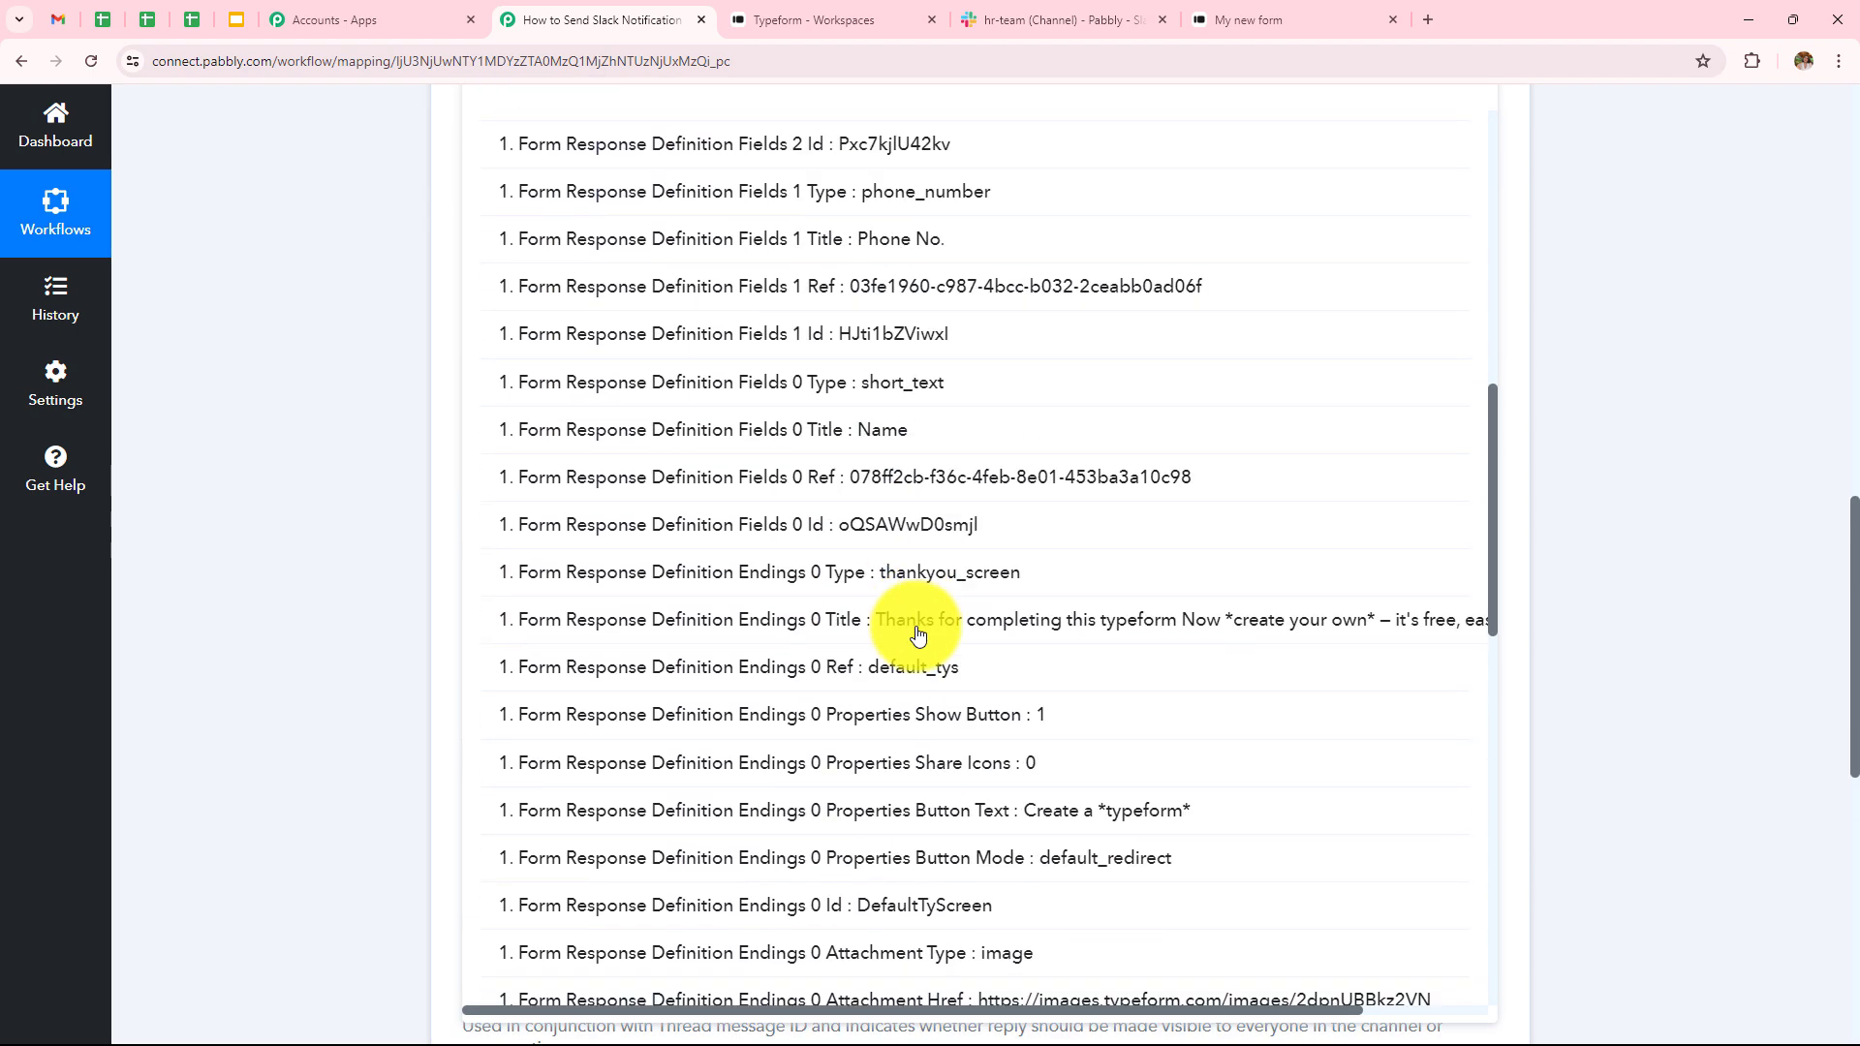
scroll(919, 635, down, 15)
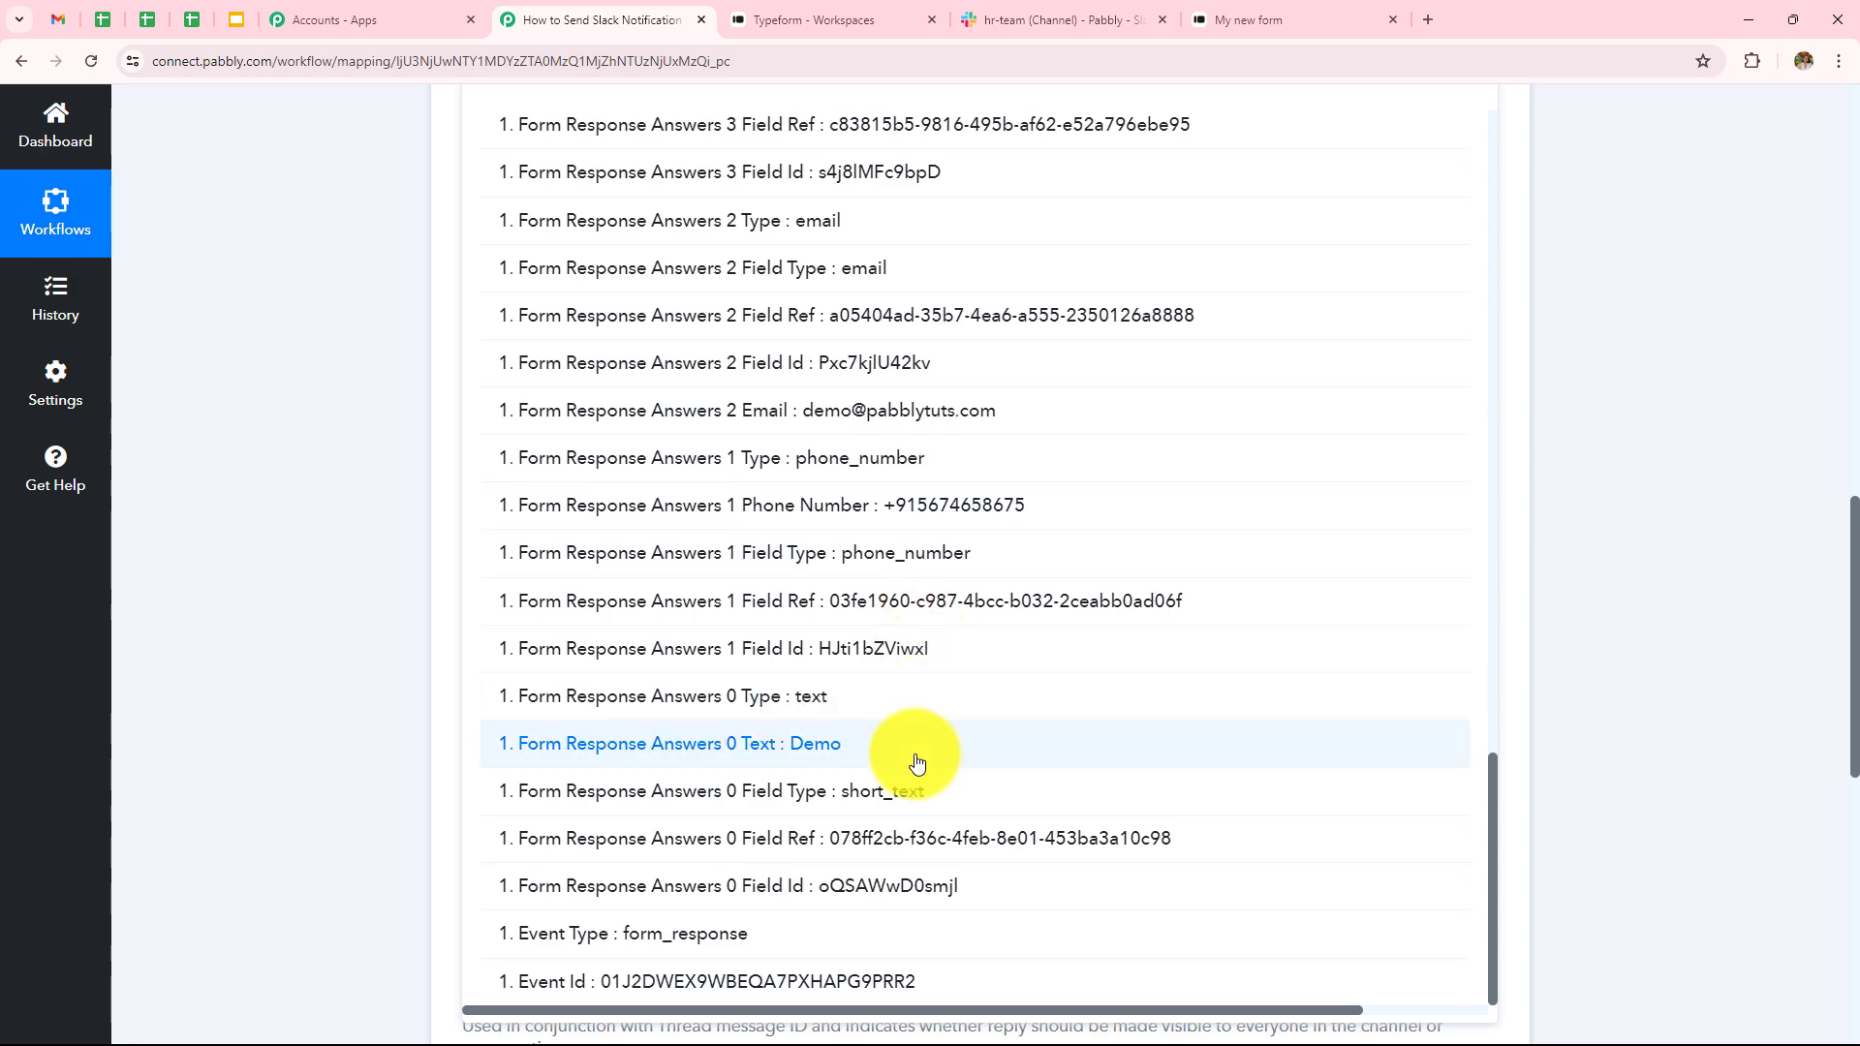
click(916, 763)
click(323, 341)
click(947, 302)
key(Return)
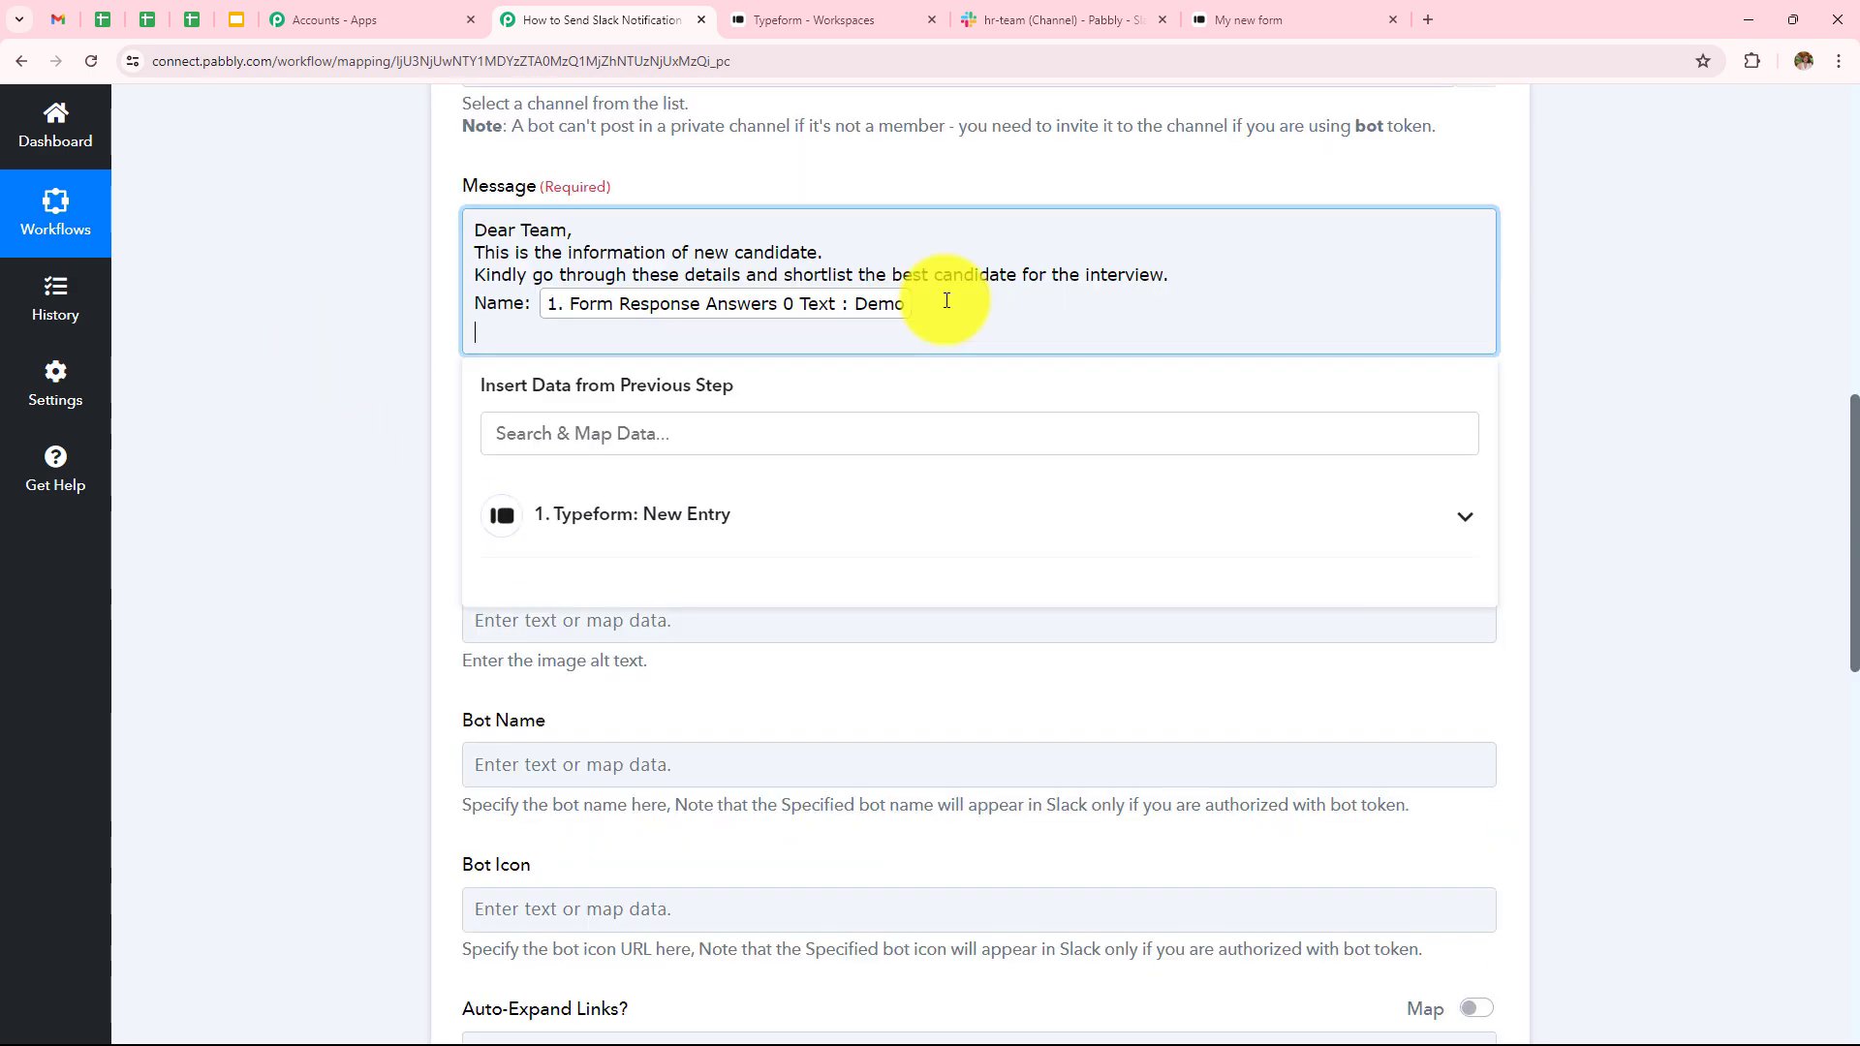
- Add 'Phone No:' and 'Email:' lines mapped to the Typeform phone and email answers
text(Phone No:)
click(720, 515)
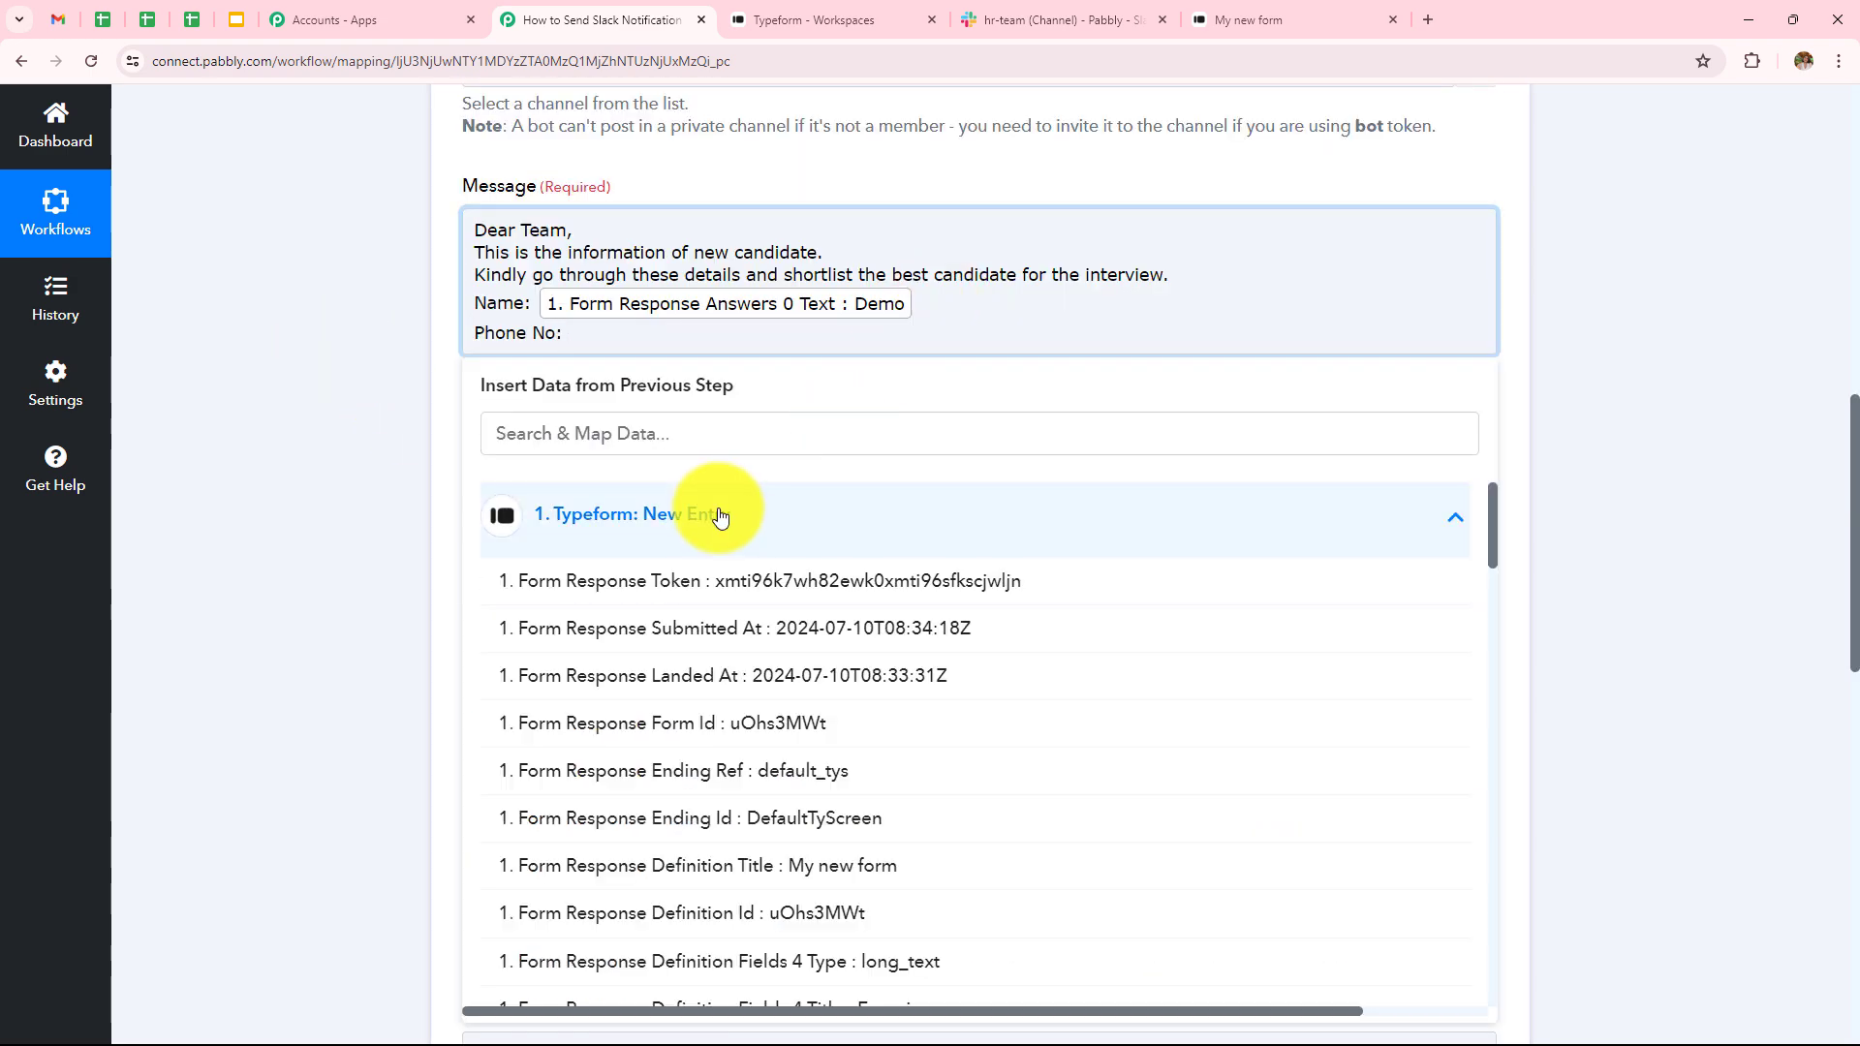
scroll(906, 810, down, 15)
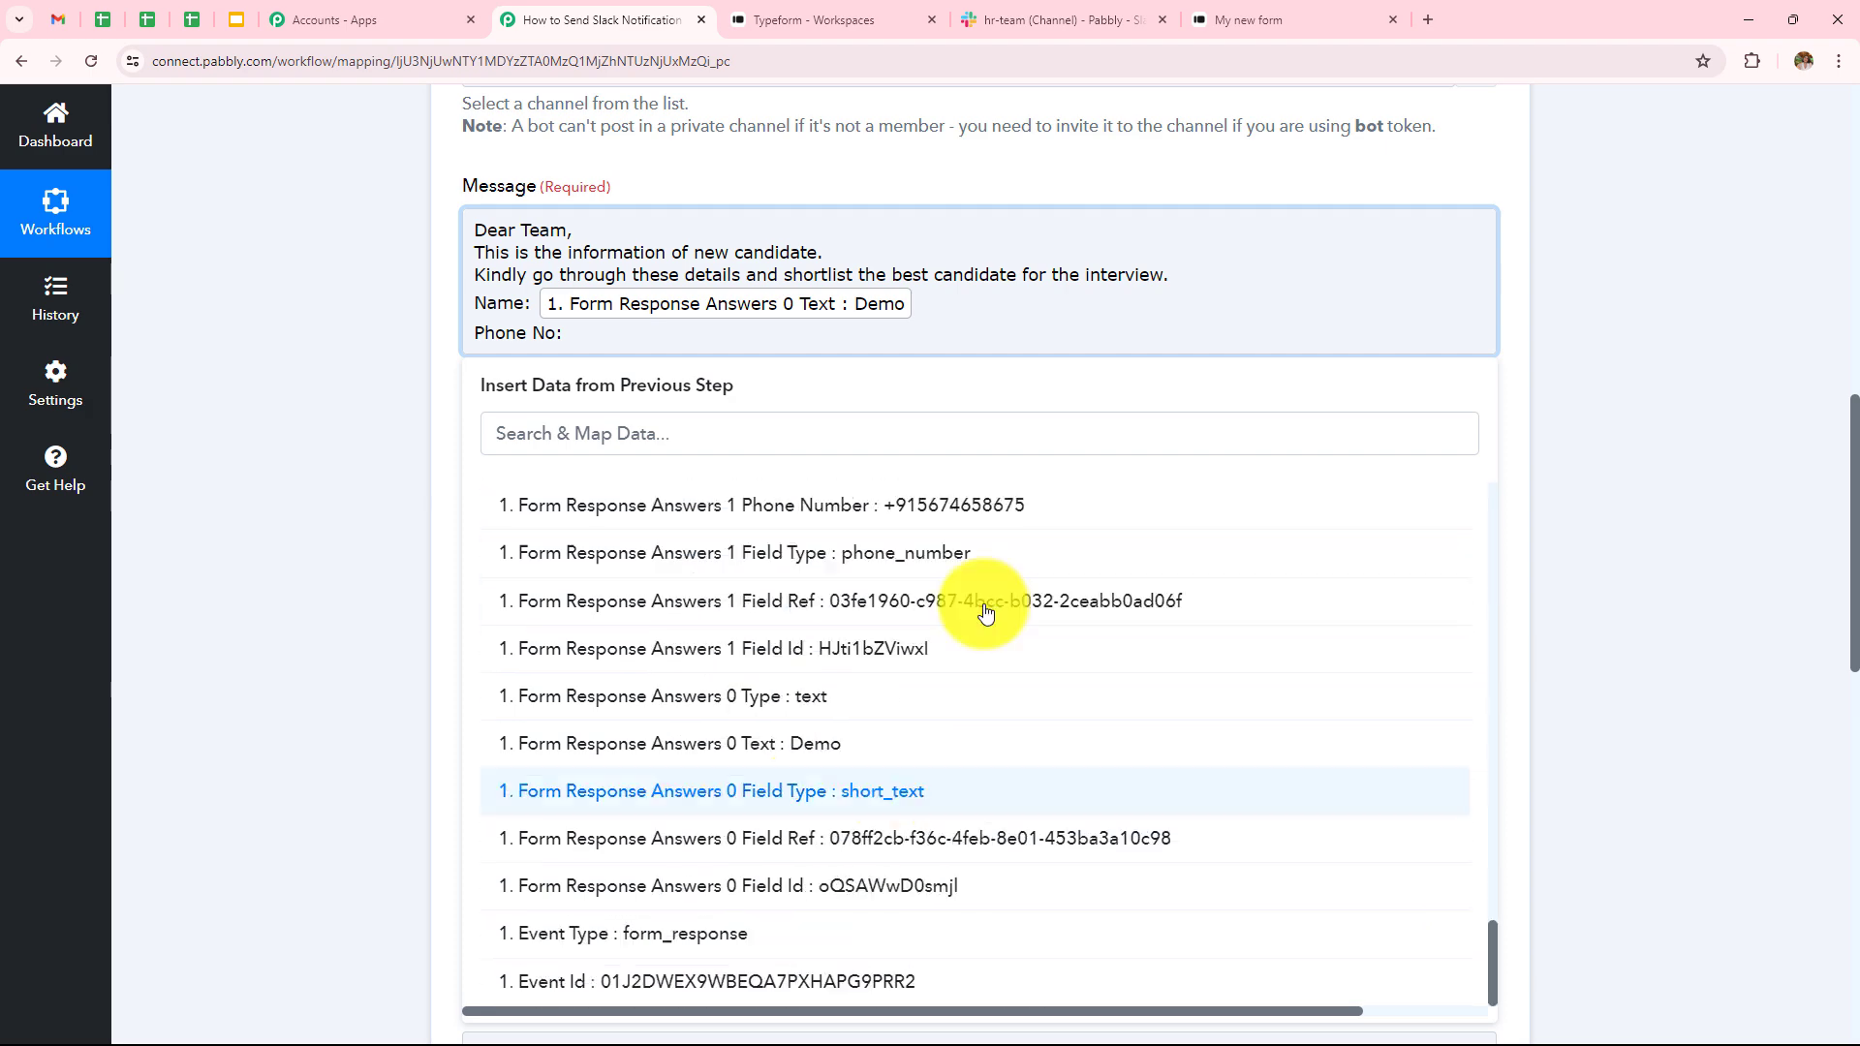
click(1049, 503)
text(Email:)
click(930, 549)
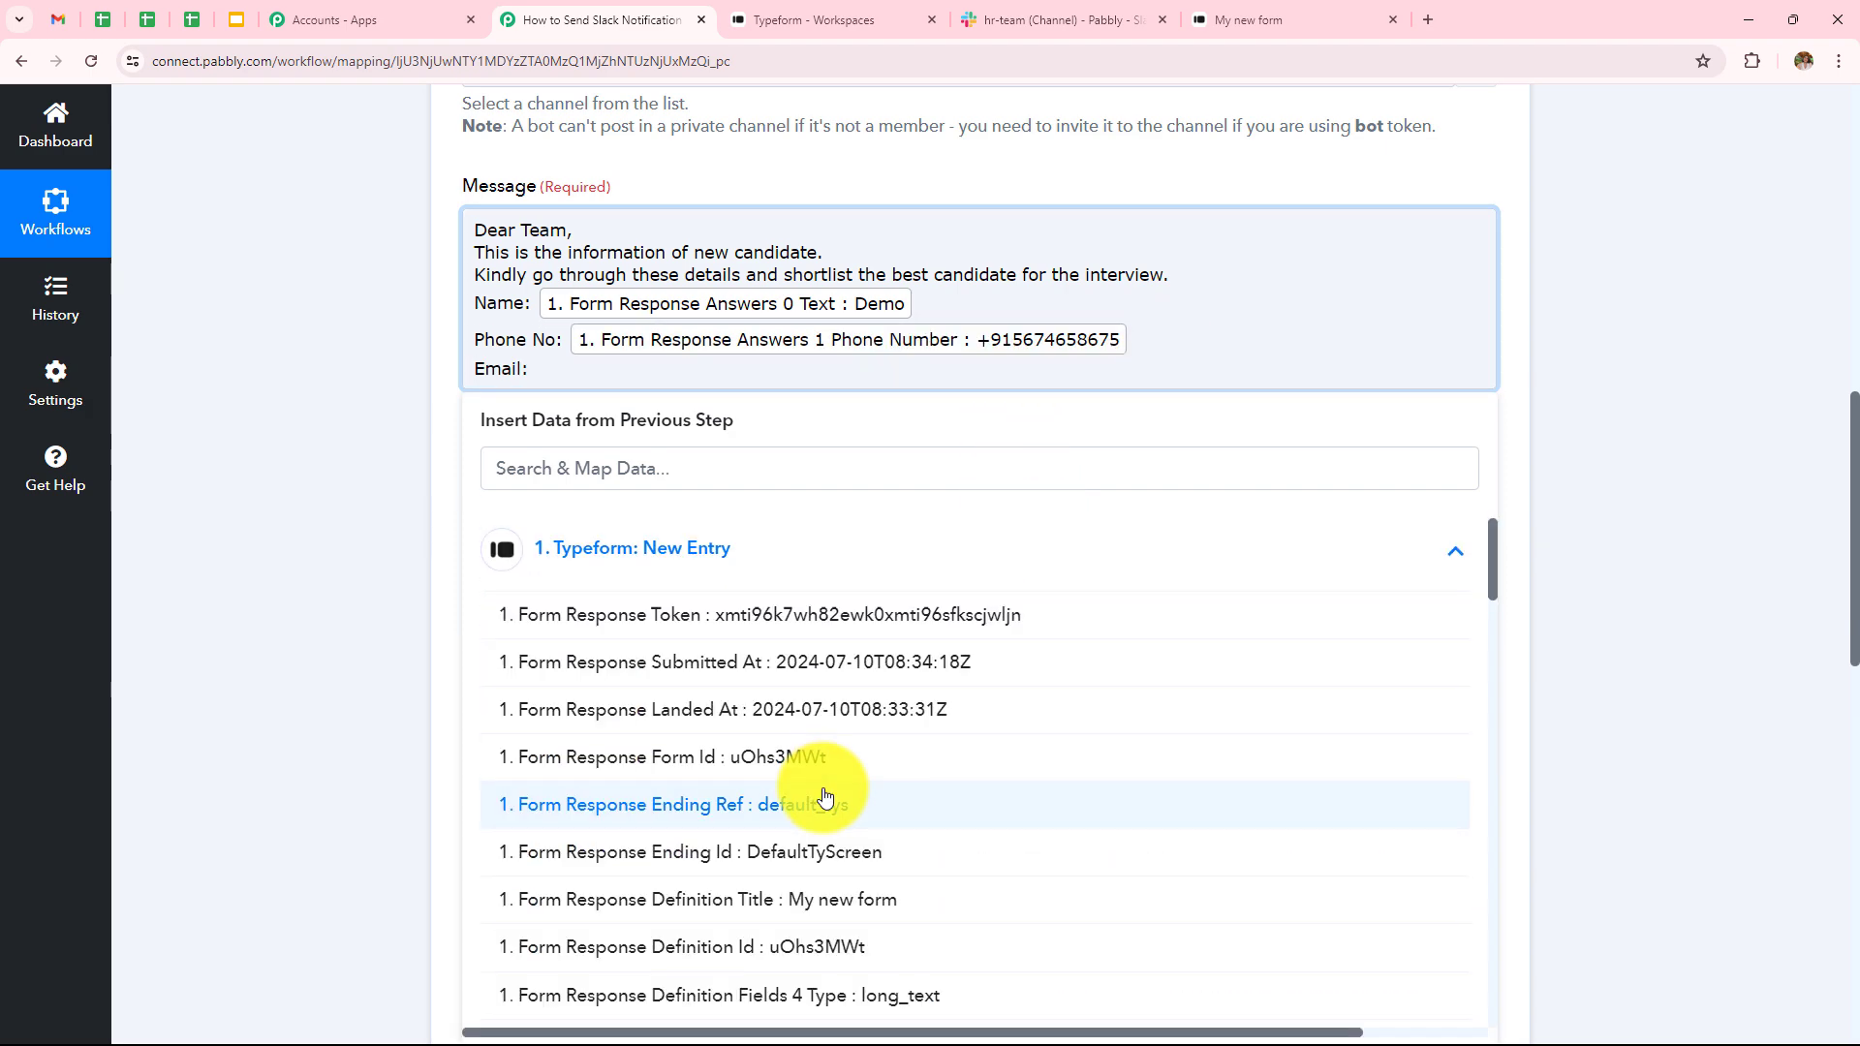
scroll(824, 796, down, 10)
scroll(825, 797, down, 12)
scroll(823, 796, up, 2)
click(857, 627)
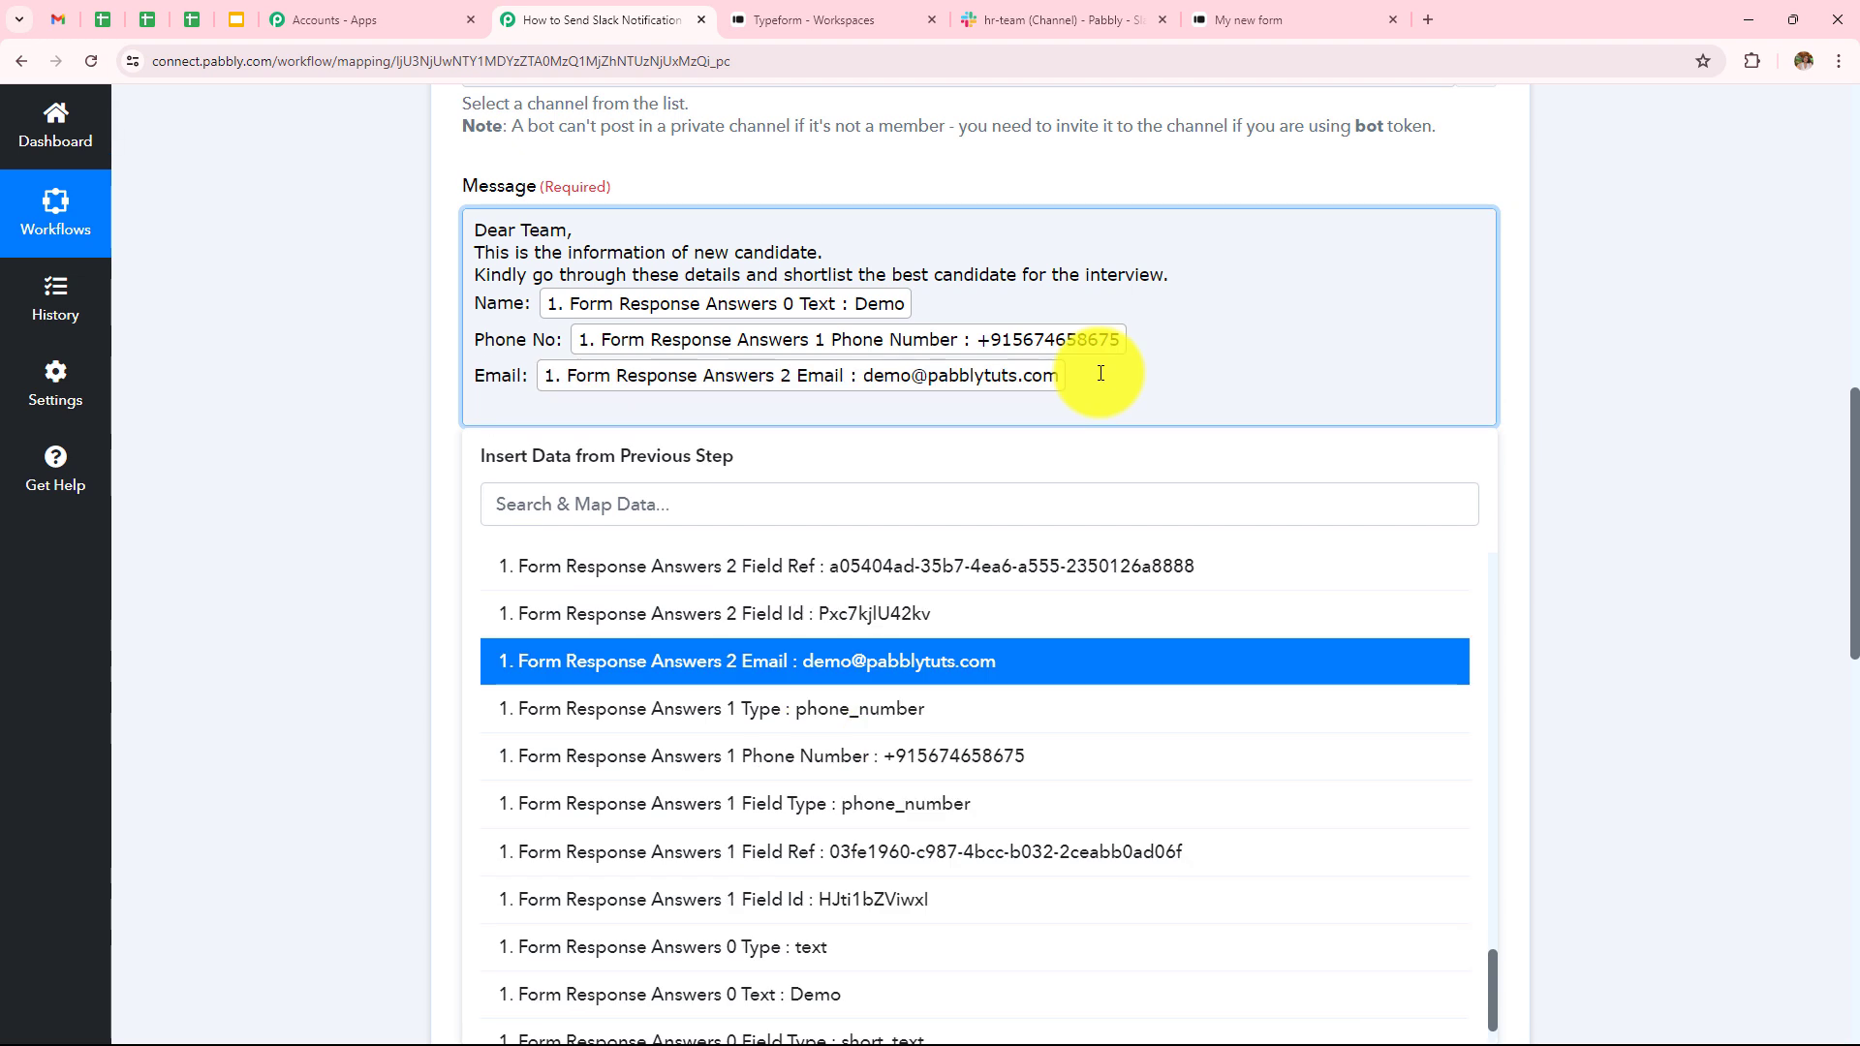
- Add 'Education Qualification:' and 'Experience' lines mapped to the B.tech and 1 Year answers
text(Education Qualification:)
scroll(889, 718, up, 4)
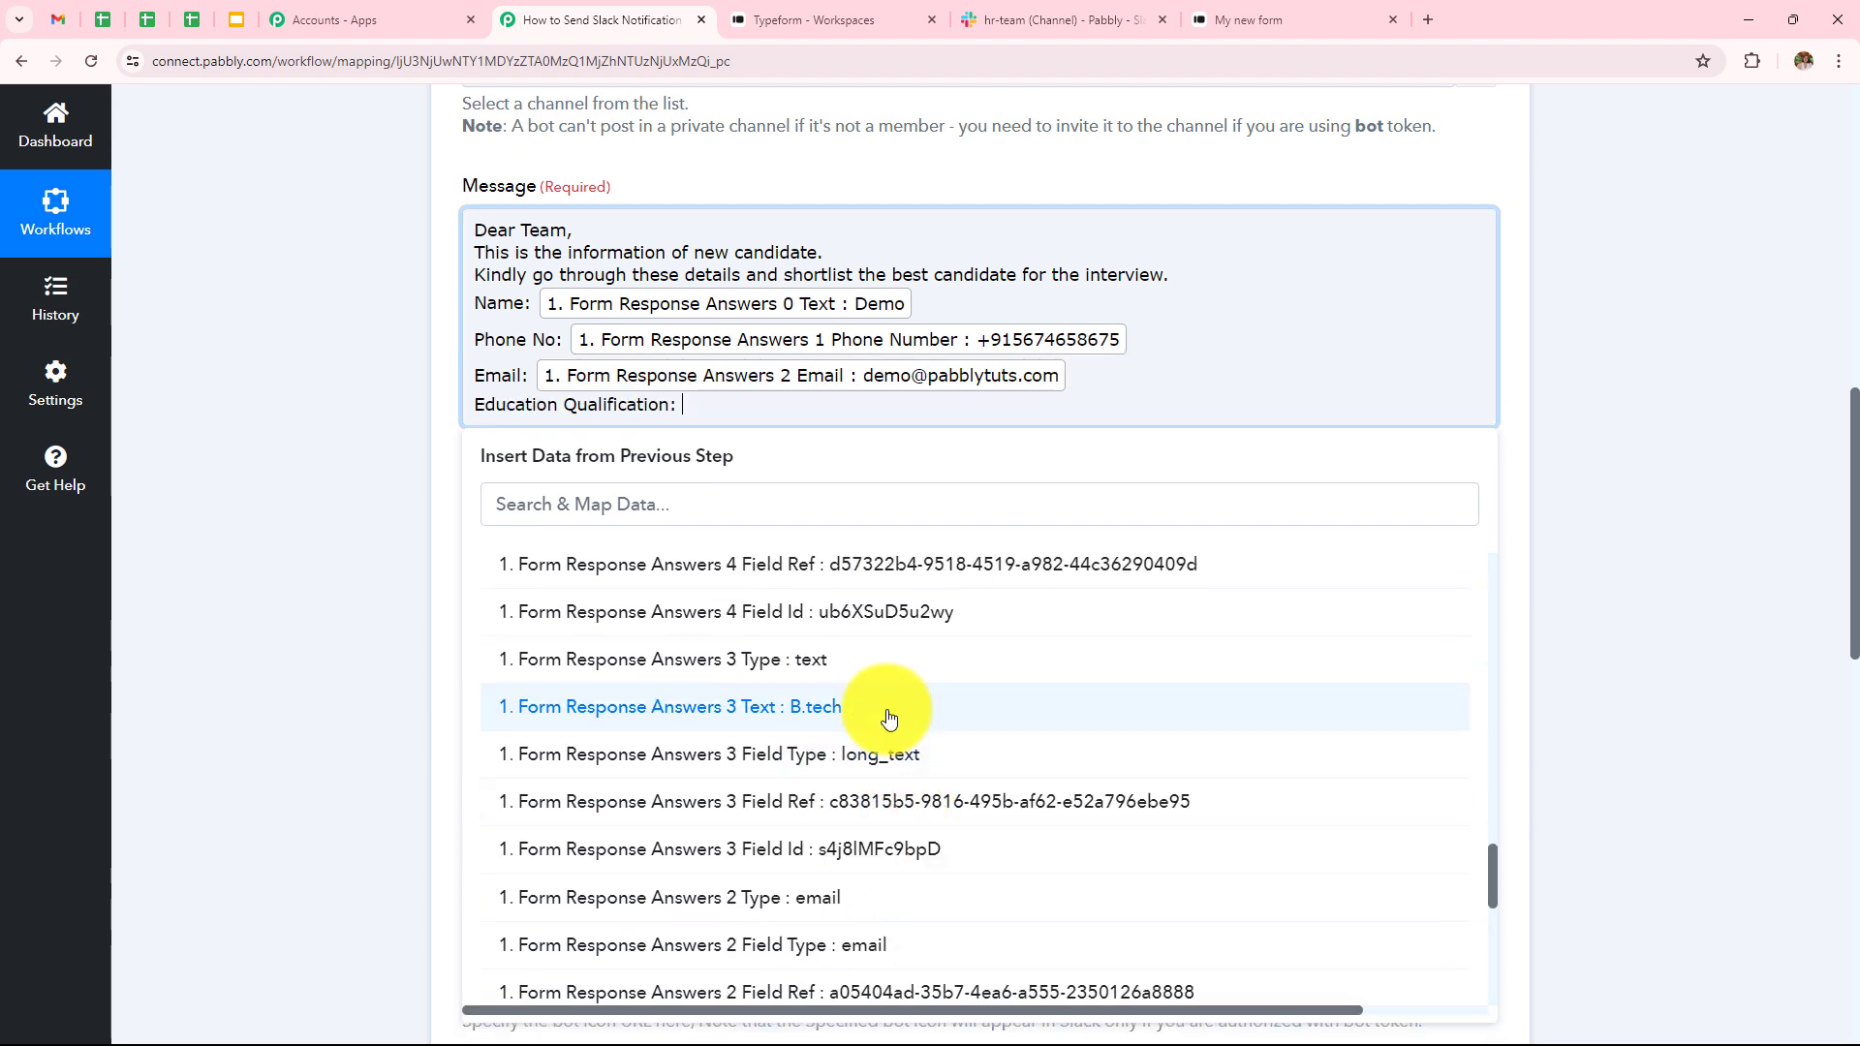
click(890, 718)
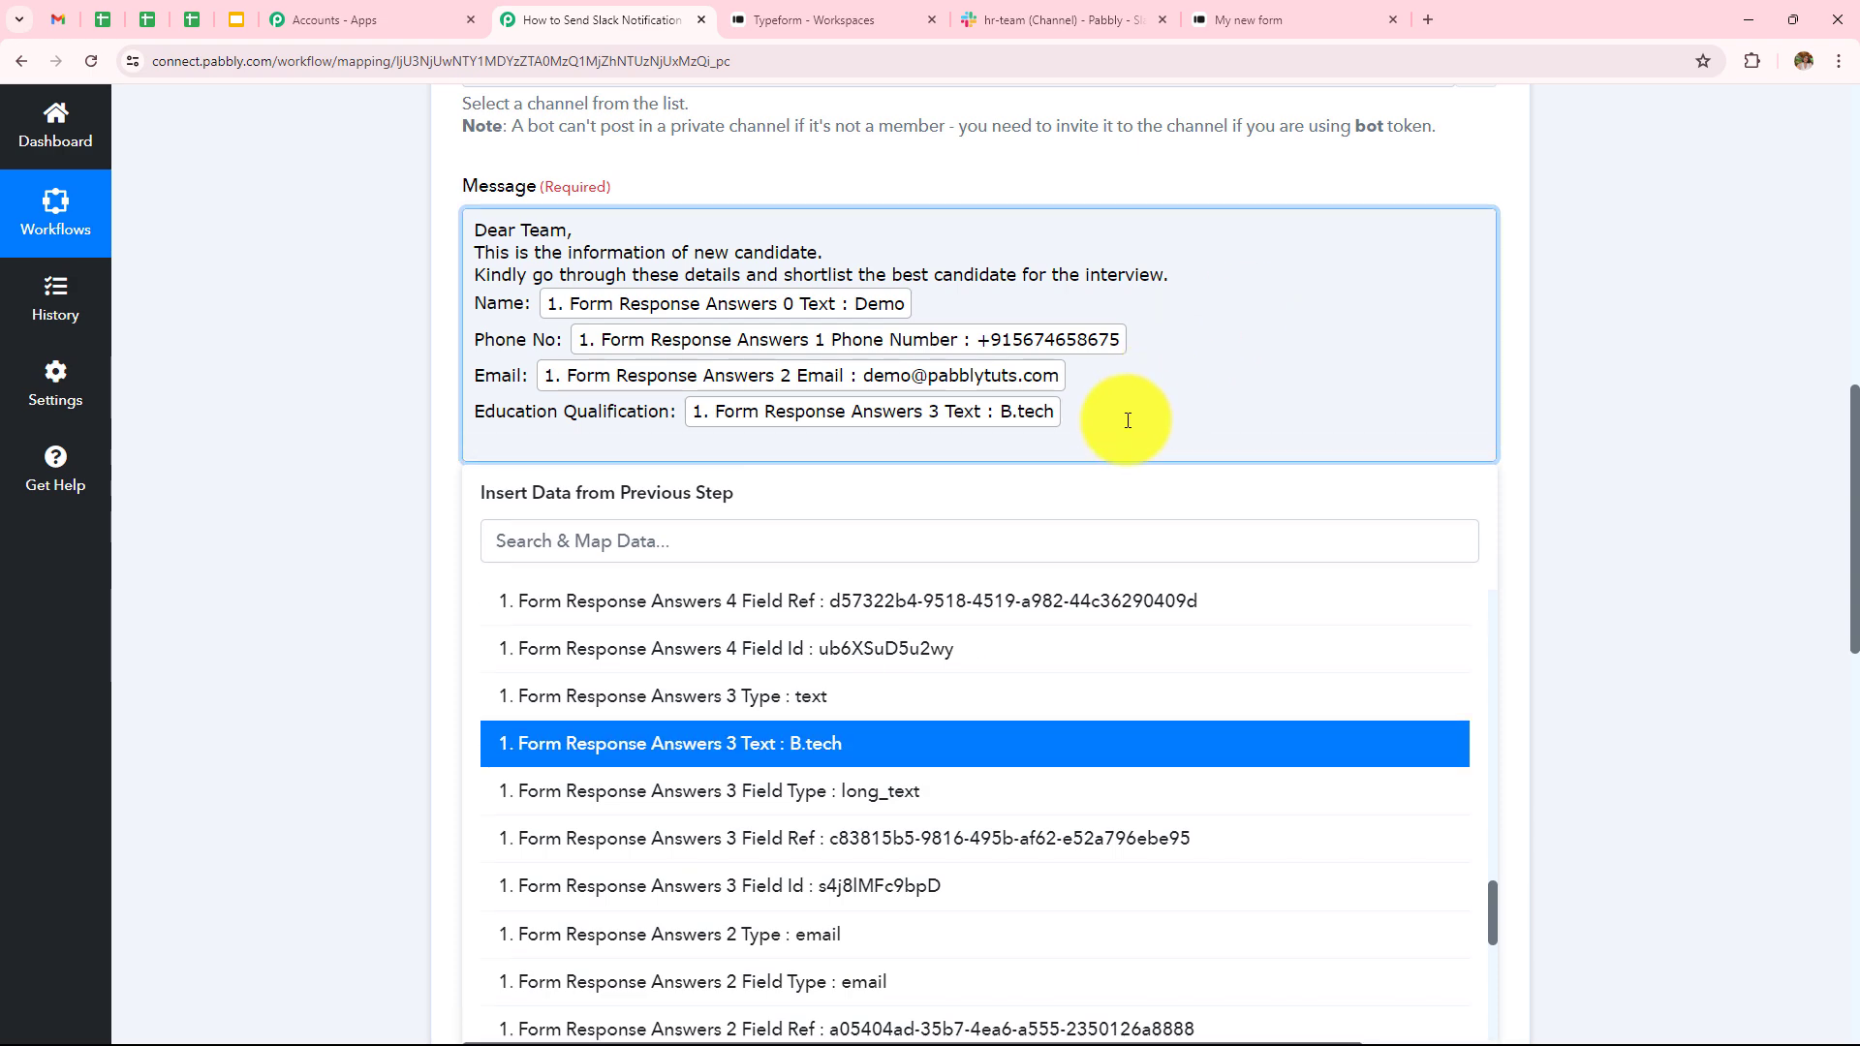
text(Experience)
scroll(1059, 623, down, 8)
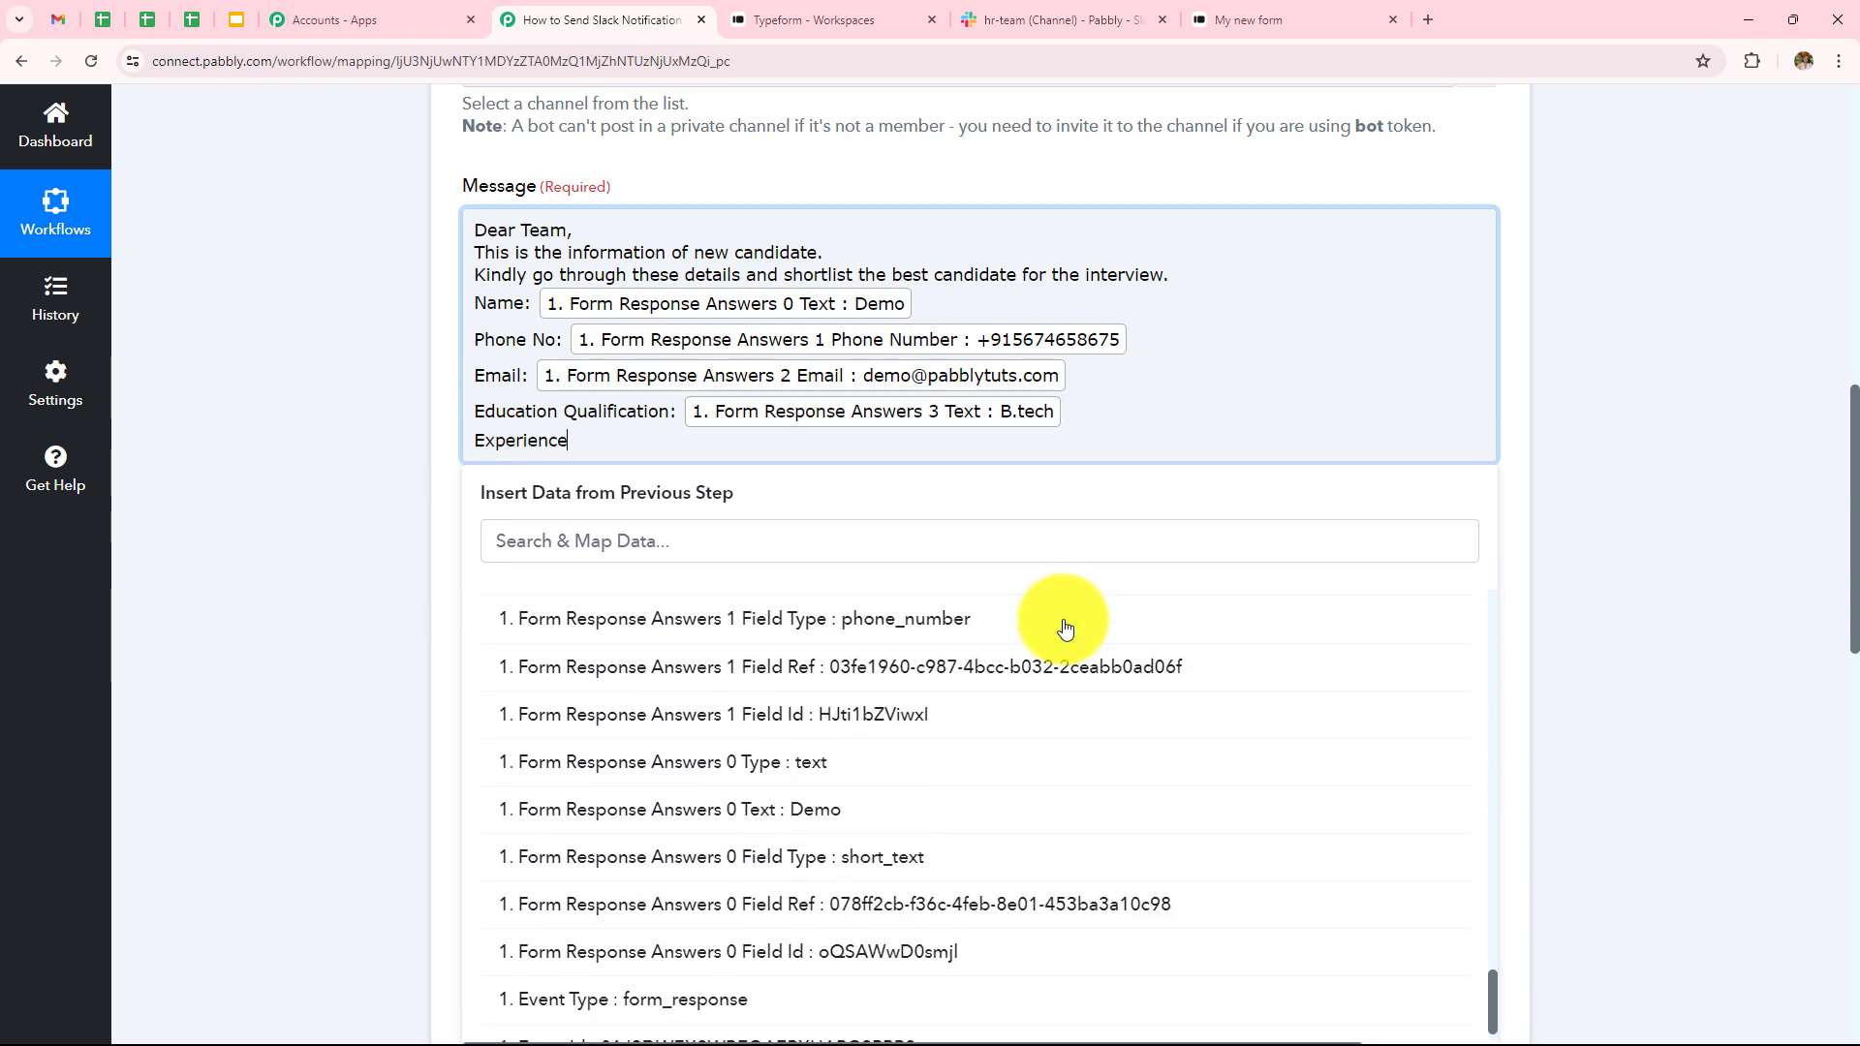
scroll(1066, 664, up, 5)
scroll(1066, 665, up, 5)
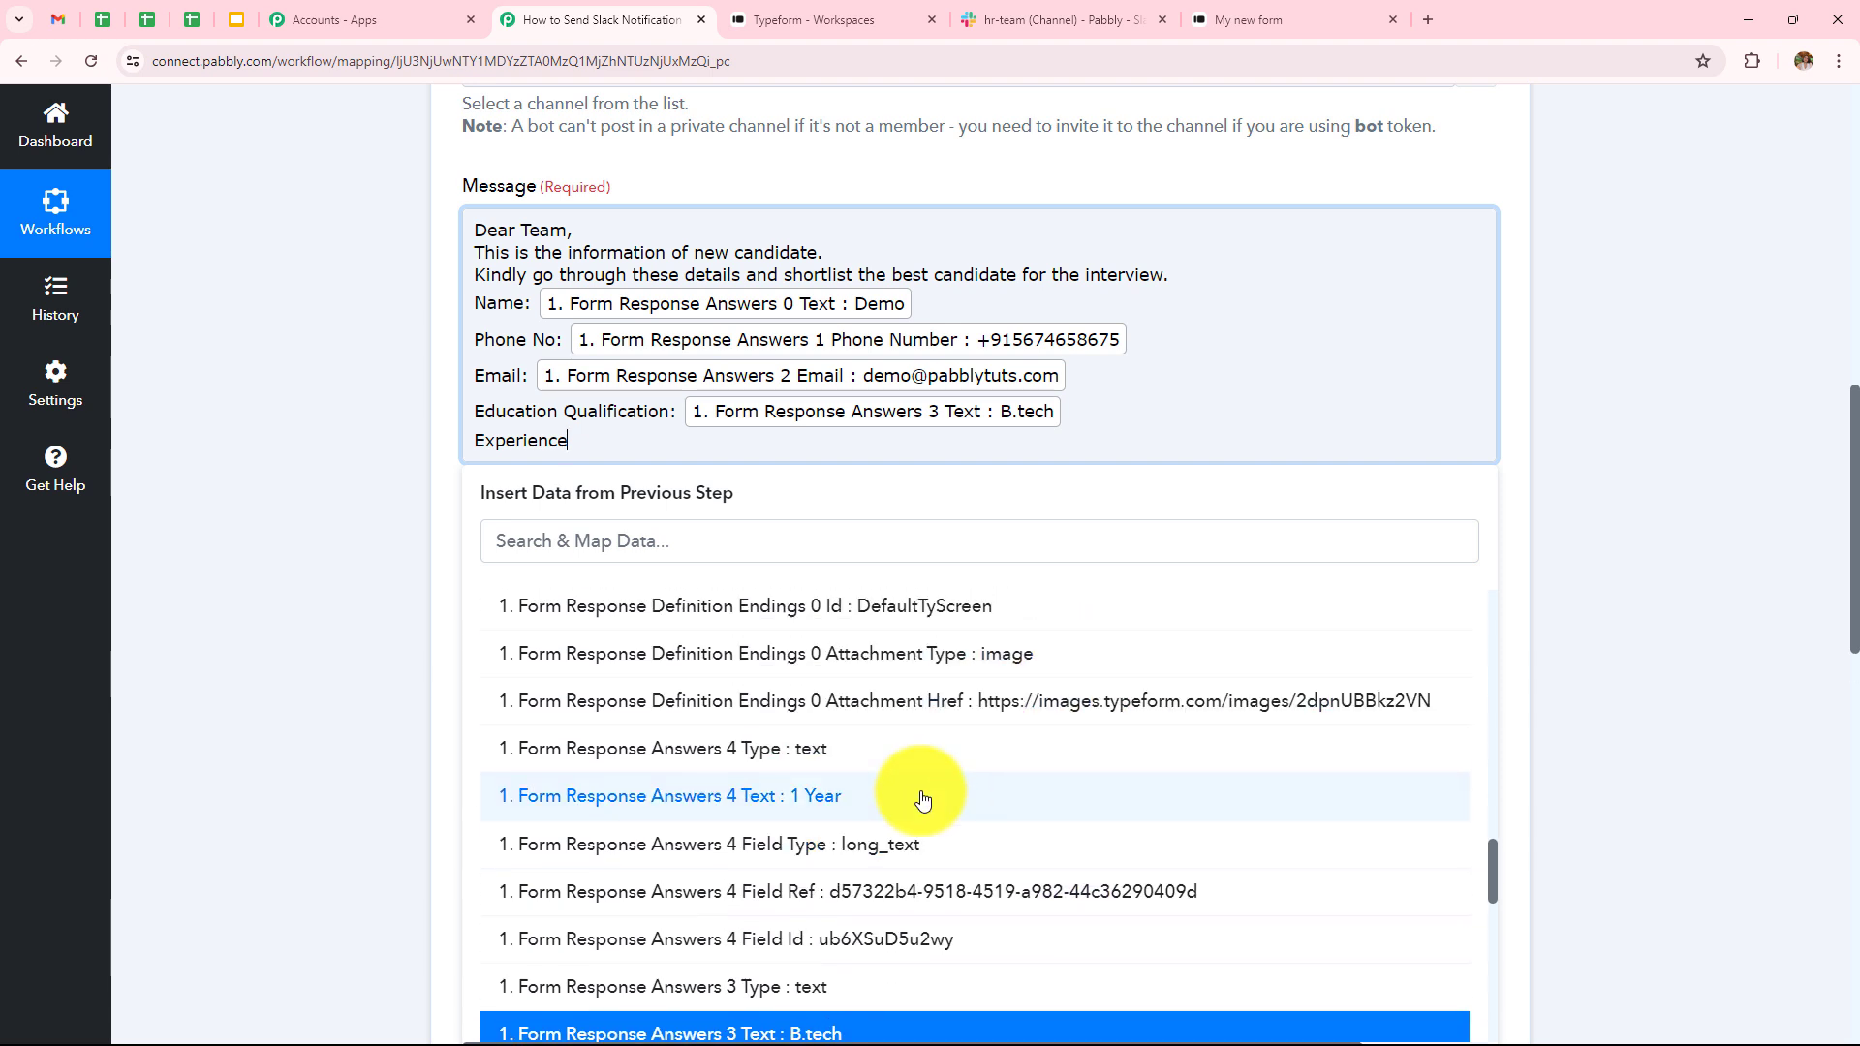
click(923, 800)
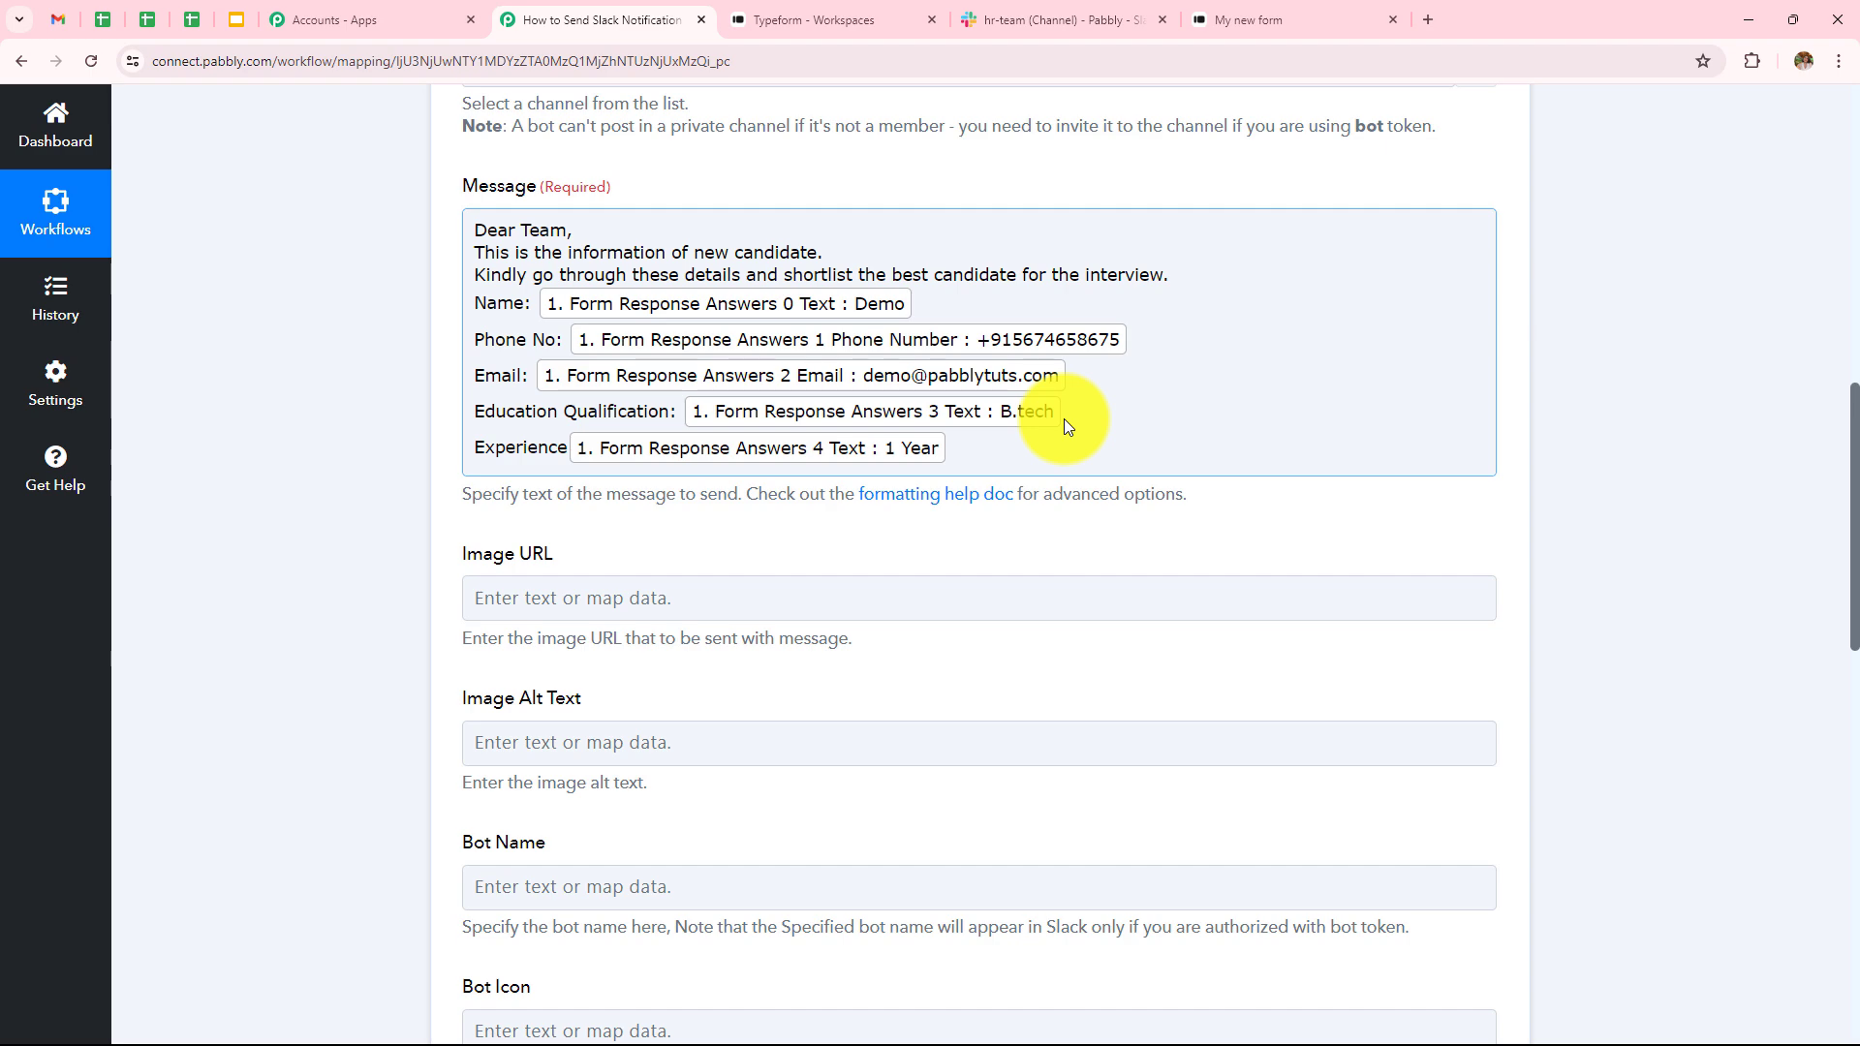
- Save the Slack step with a test request and review the response showing the posted message text
scroll(1062, 453, up, 1)
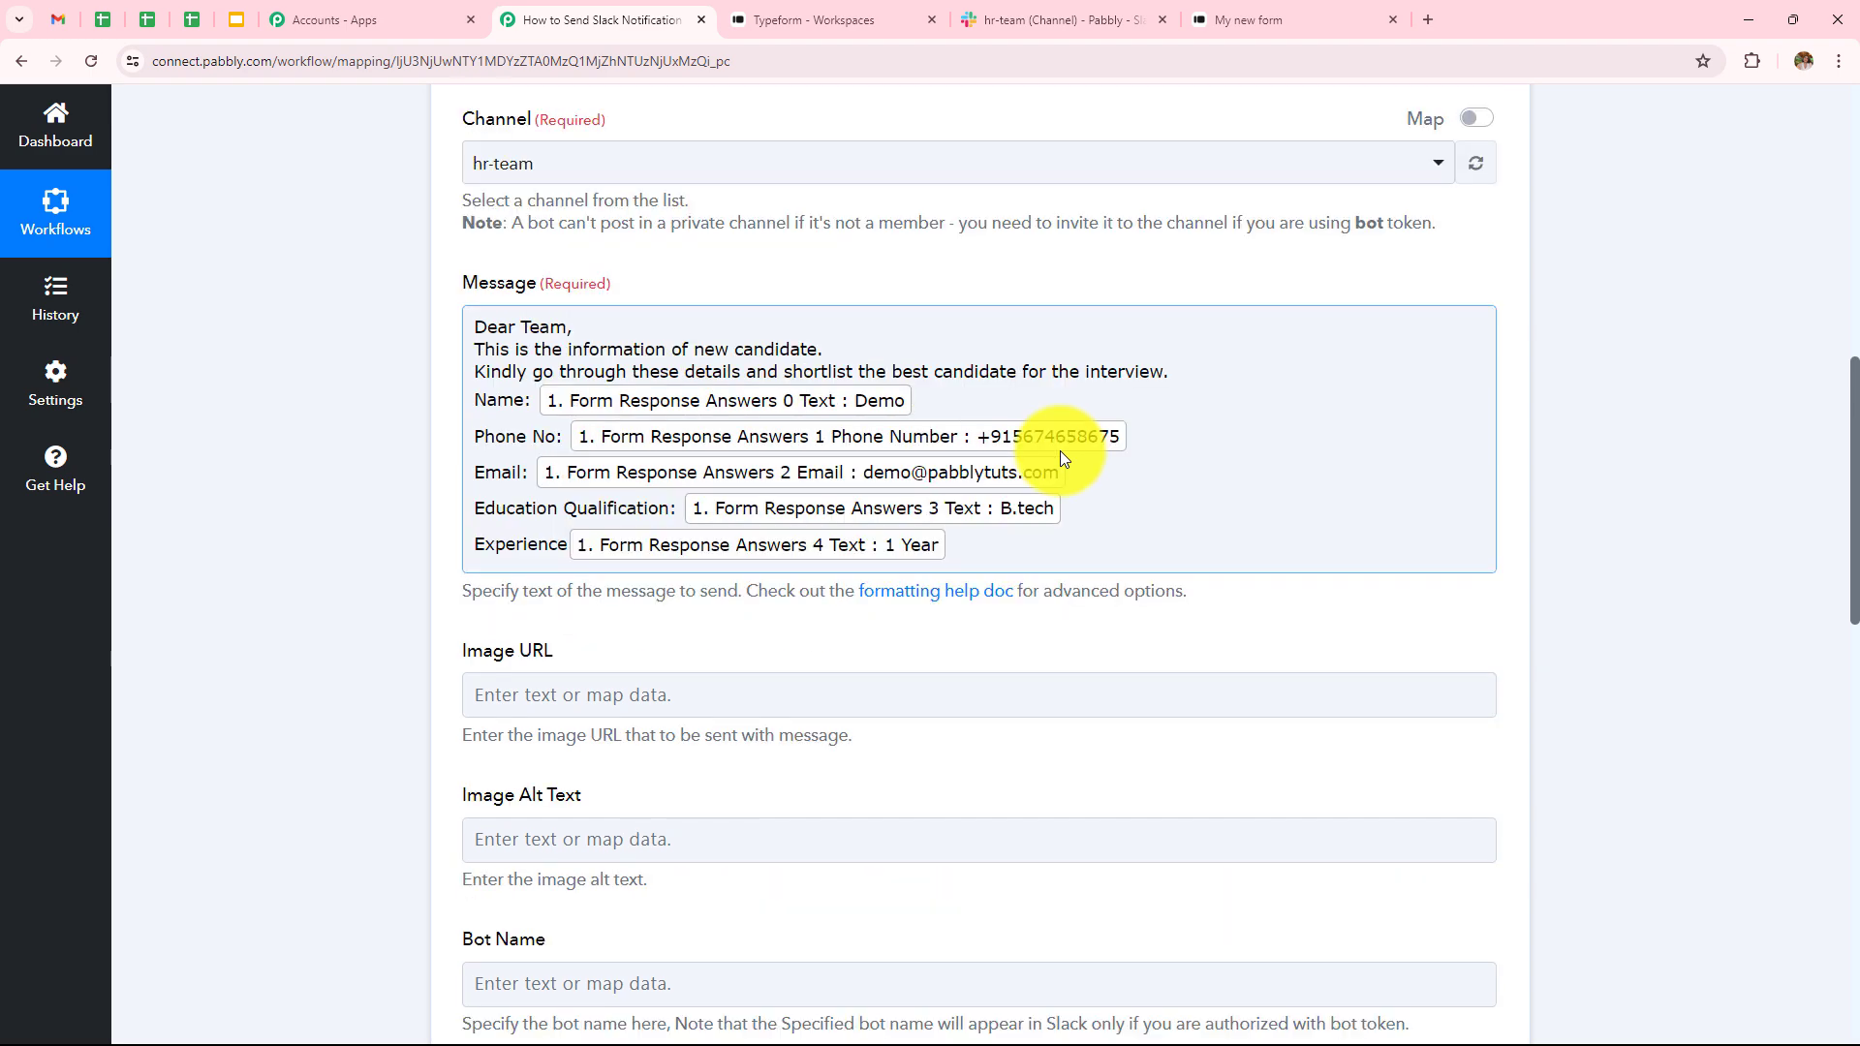
scroll(1062, 450, down, 3)
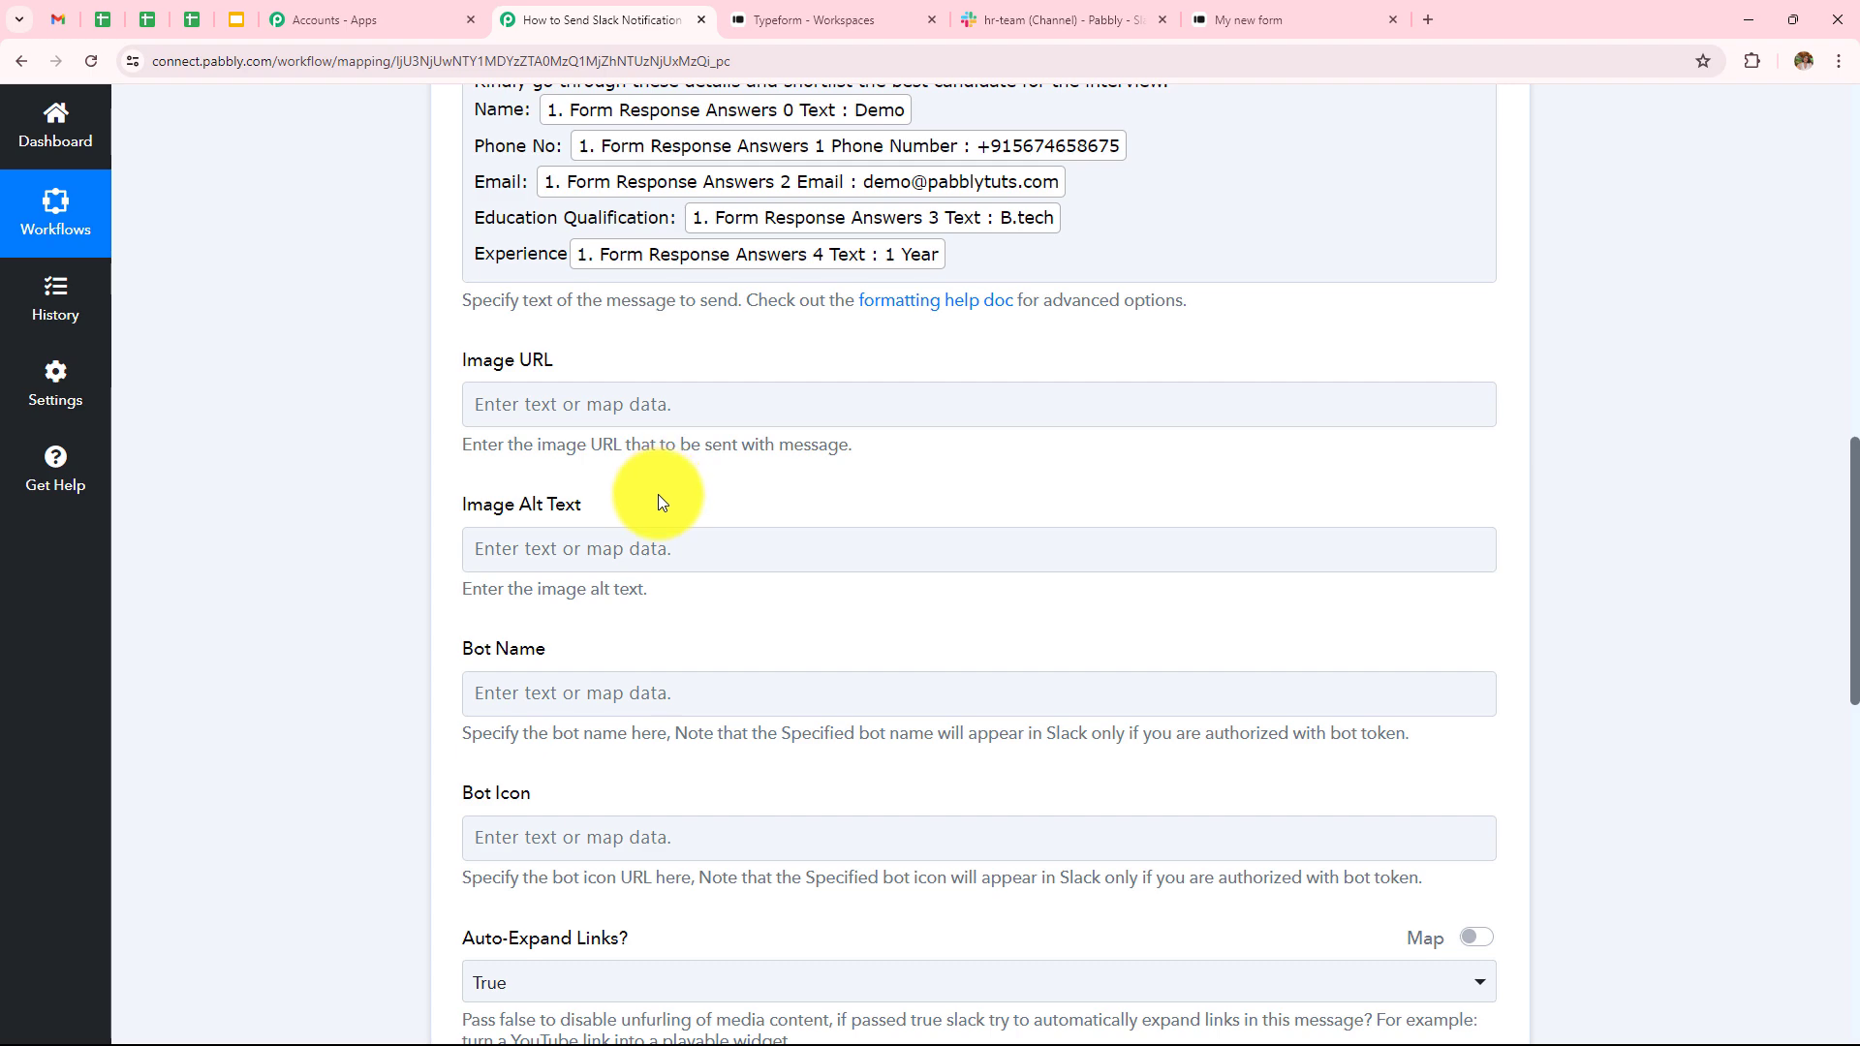
scroll(657, 499, down, 2)
scroll(666, 539, down, 2)
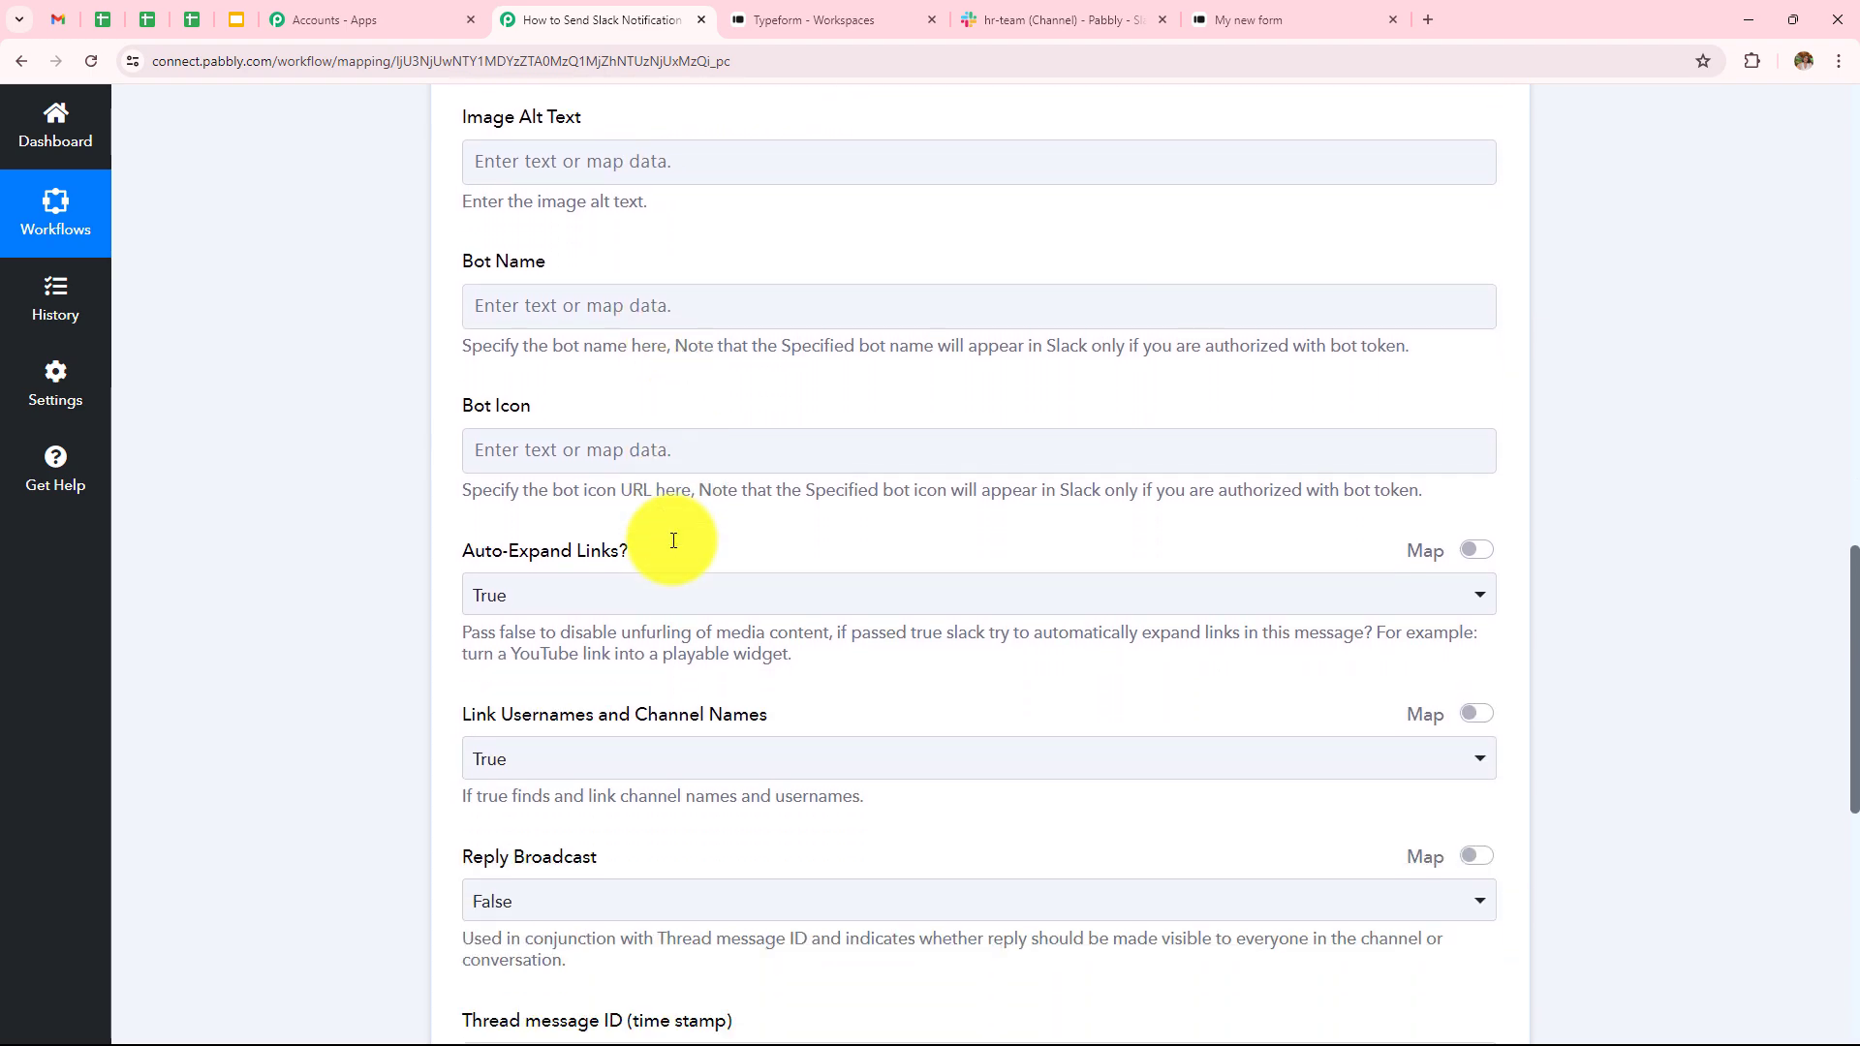
scroll(675, 548, down, 2)
scroll(678, 533, up, 6)
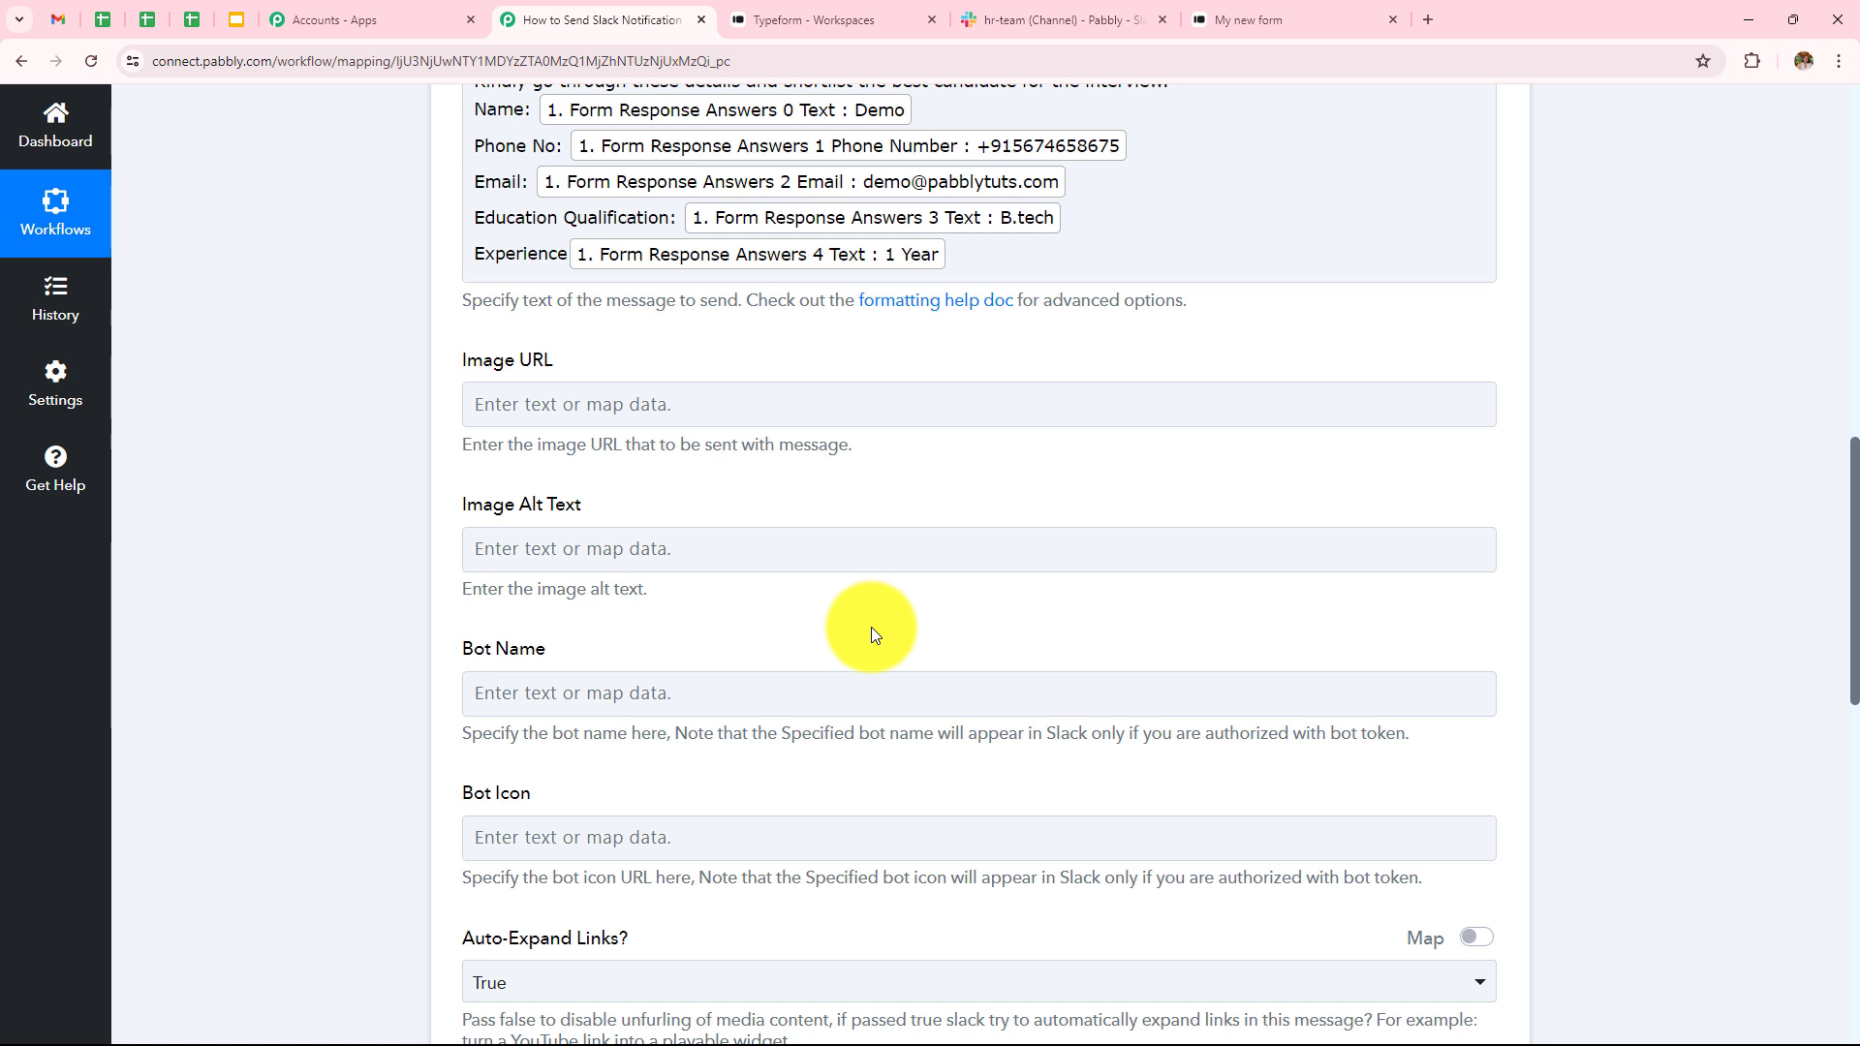
scroll(872, 635, down, 4)
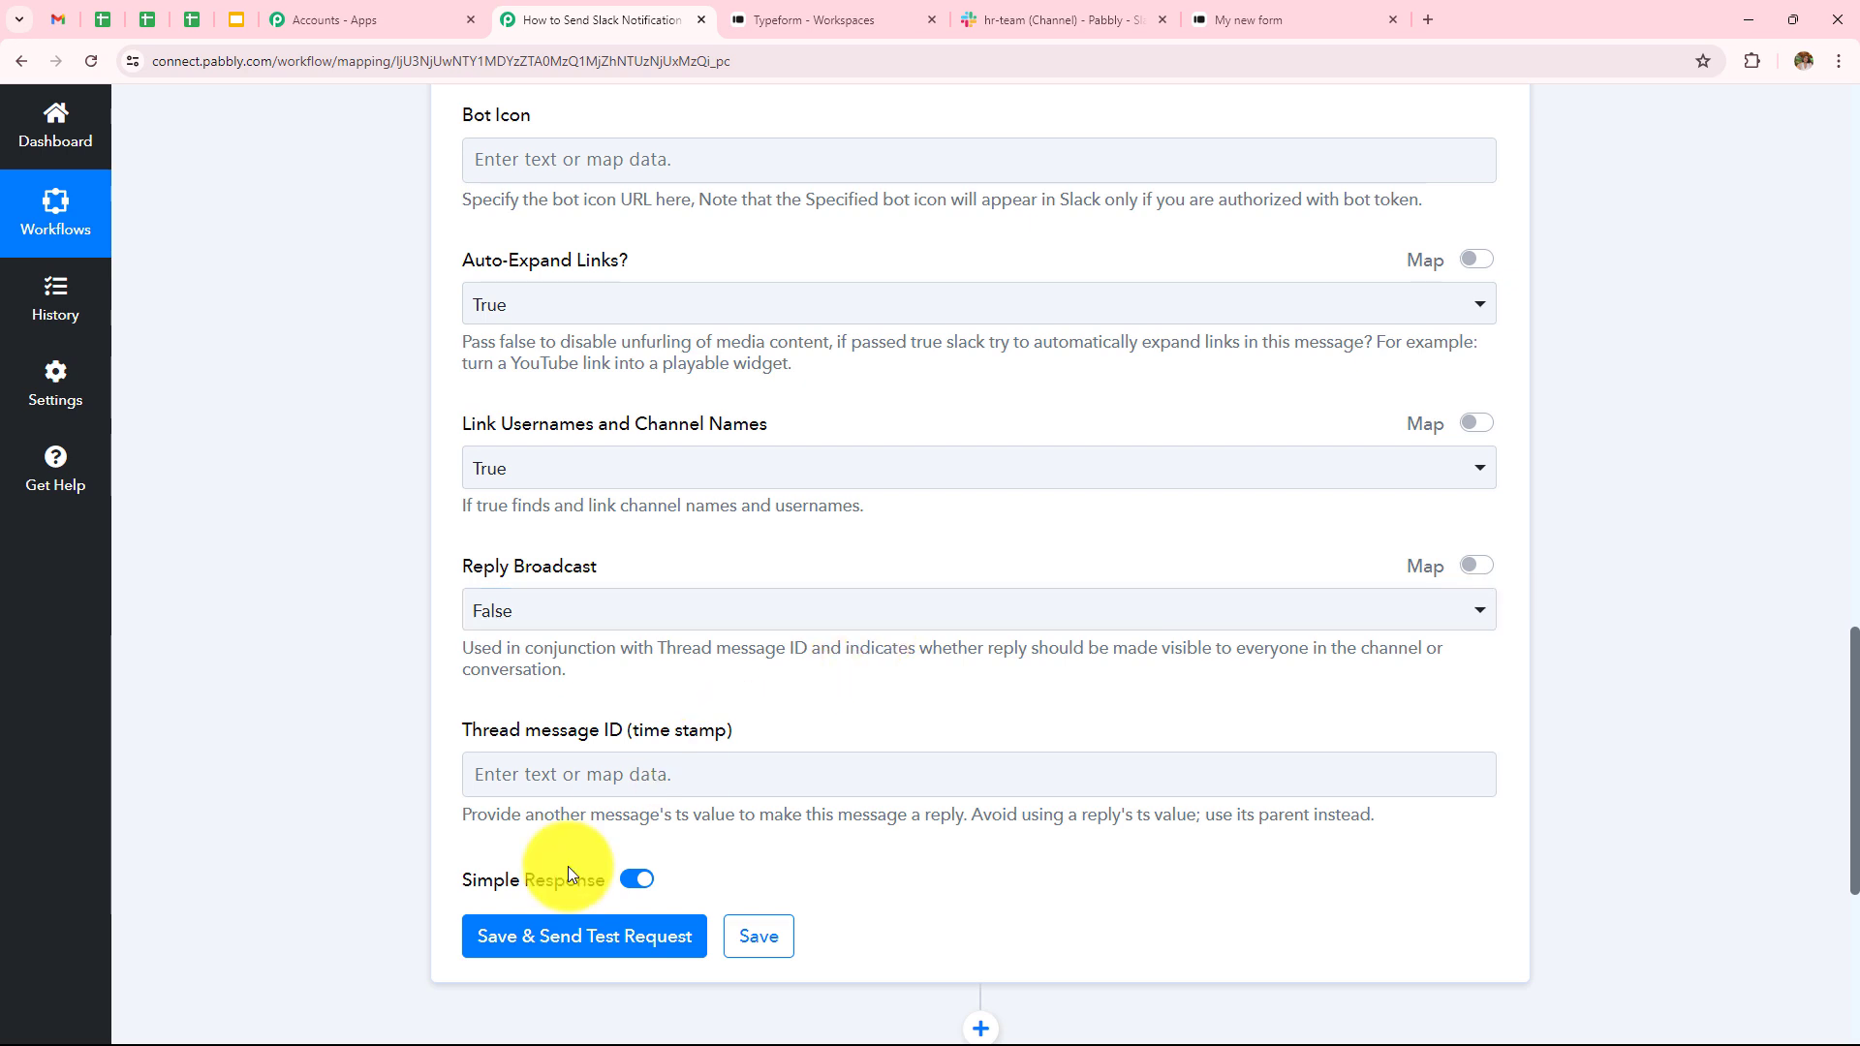
click(547, 938)
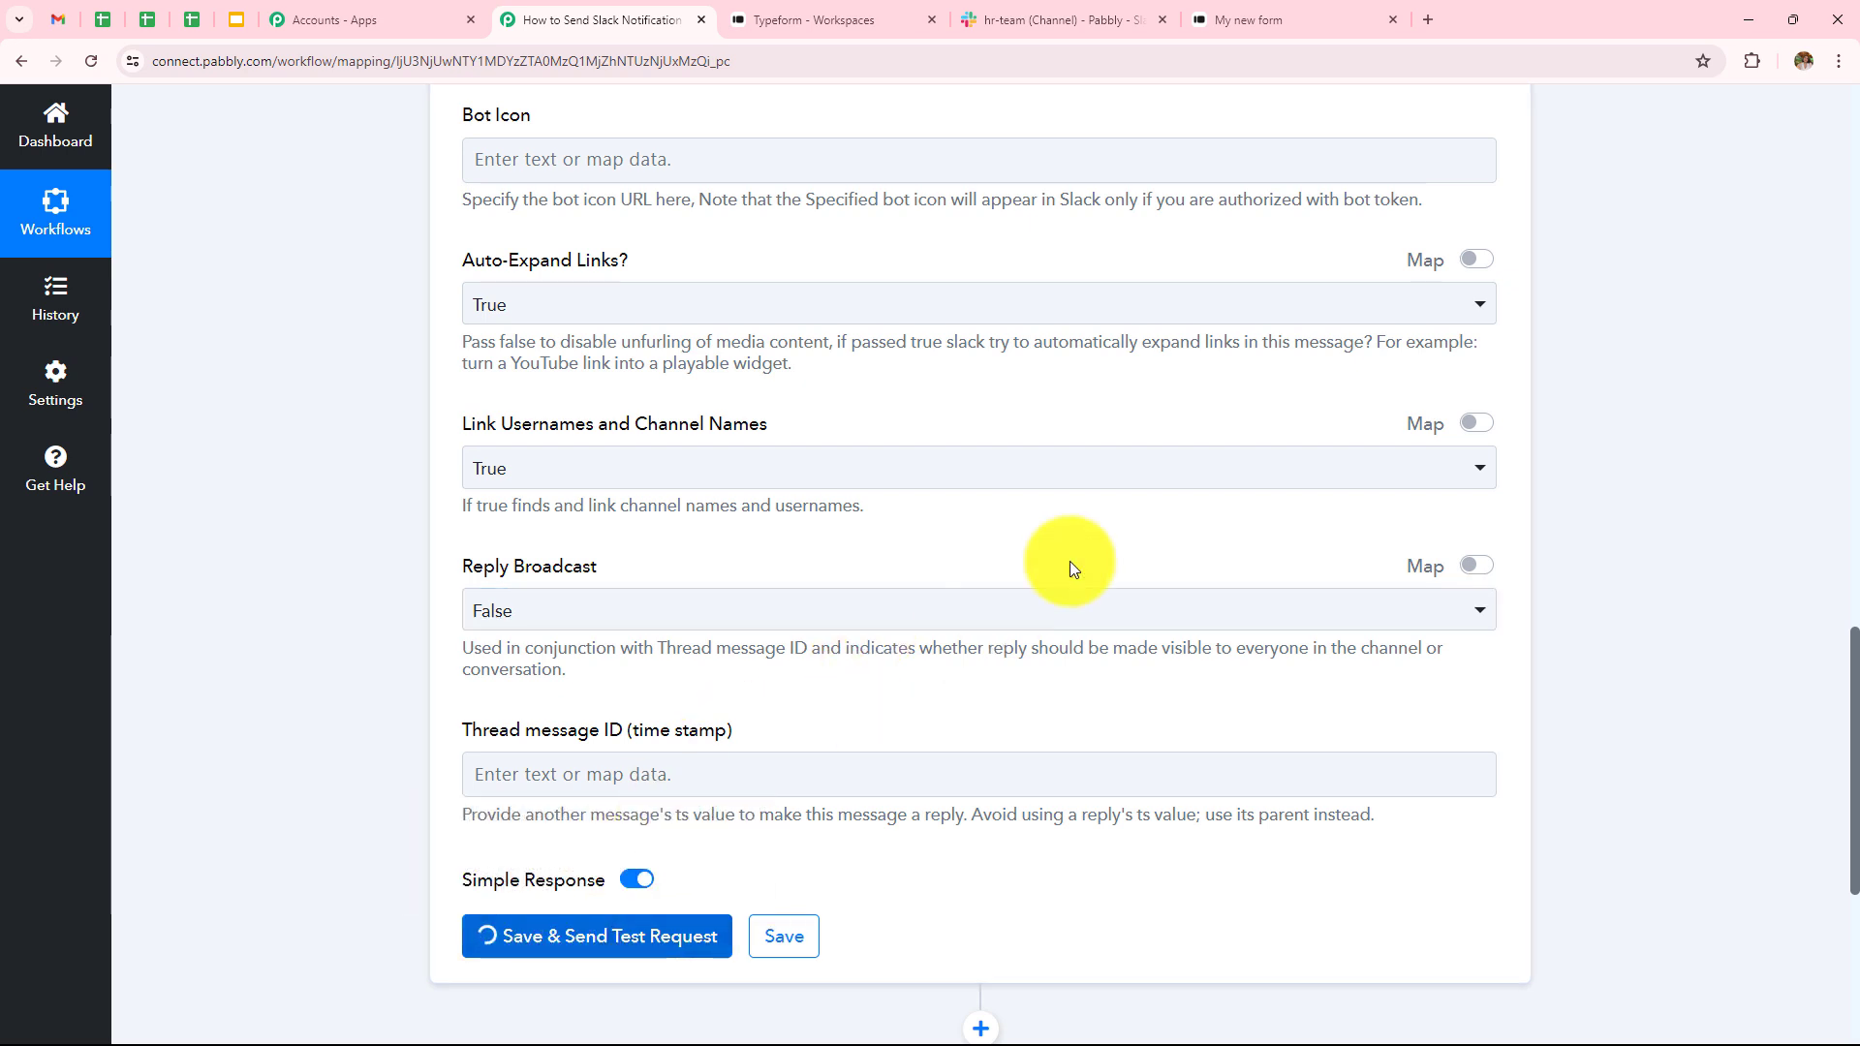
scroll(1246, 553, down, 10)
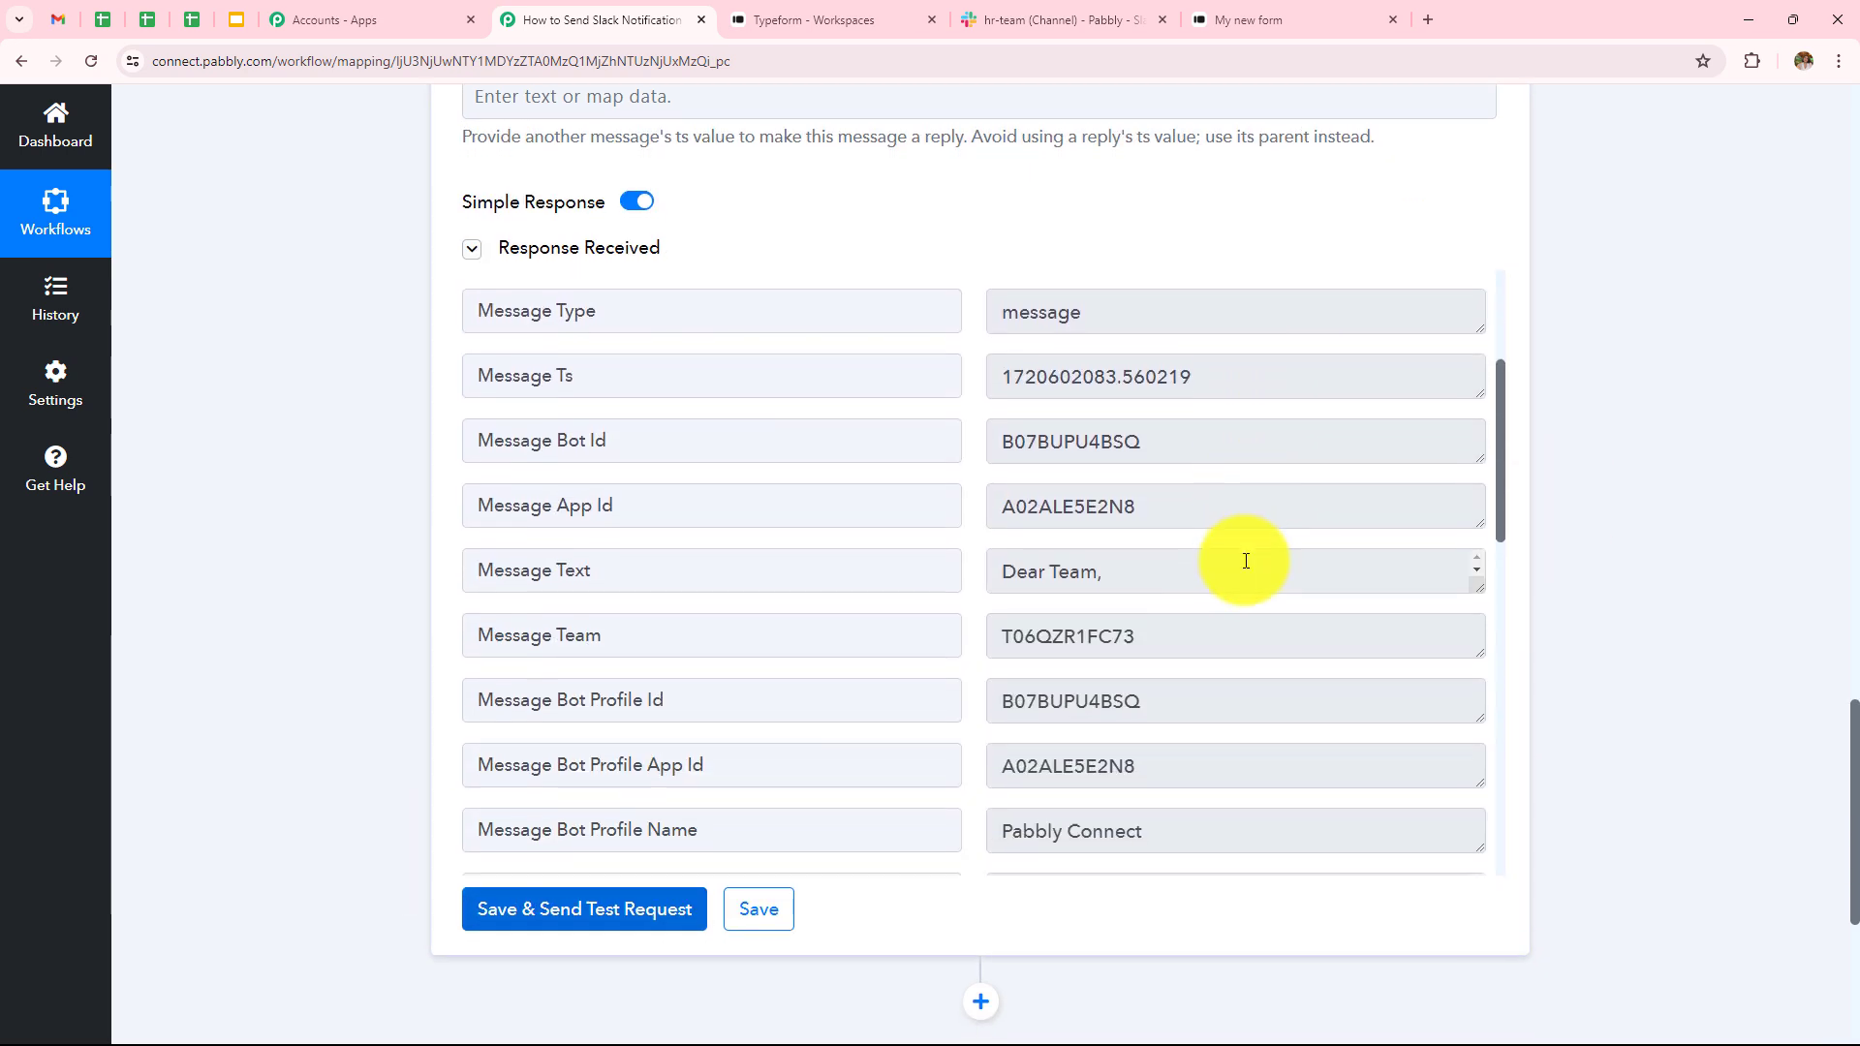
scroll(1246, 561, down, 3)
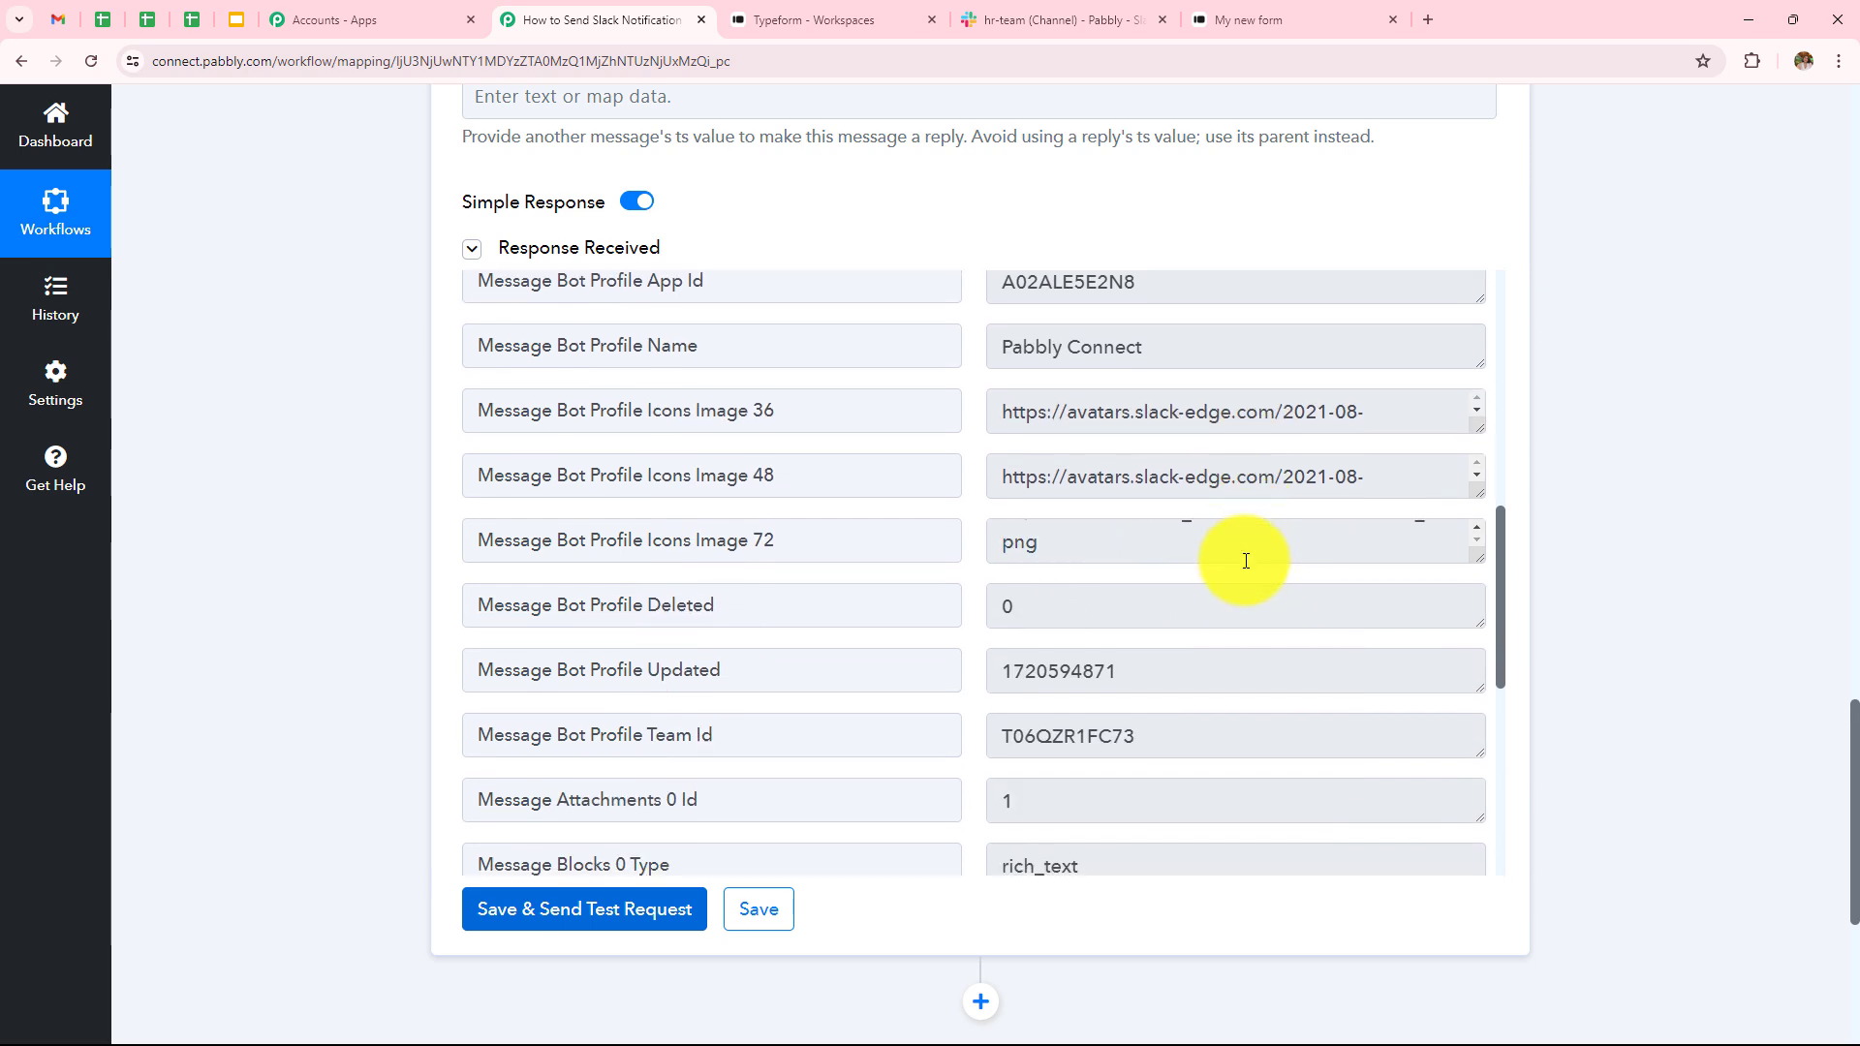
scroll(1246, 561, down, 6)
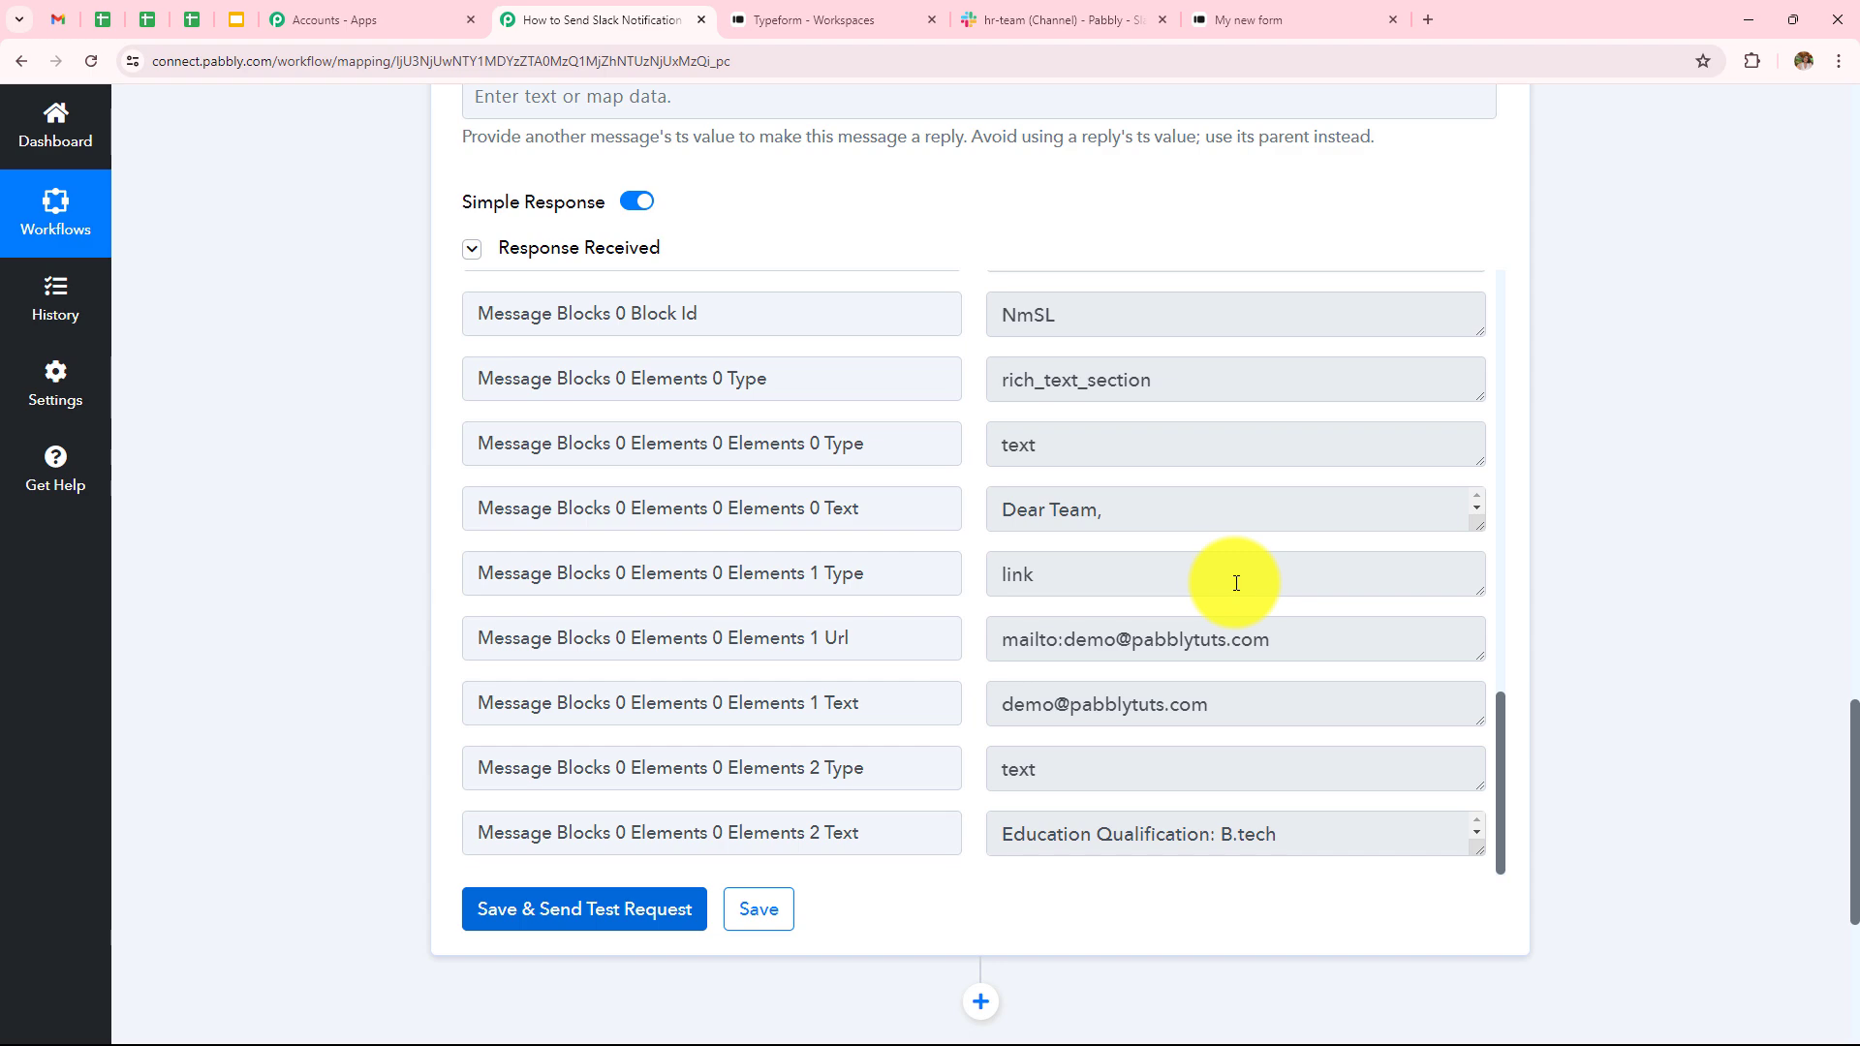
- View the candidate message posted in Slack's hr-team channel
click(1095, 19)
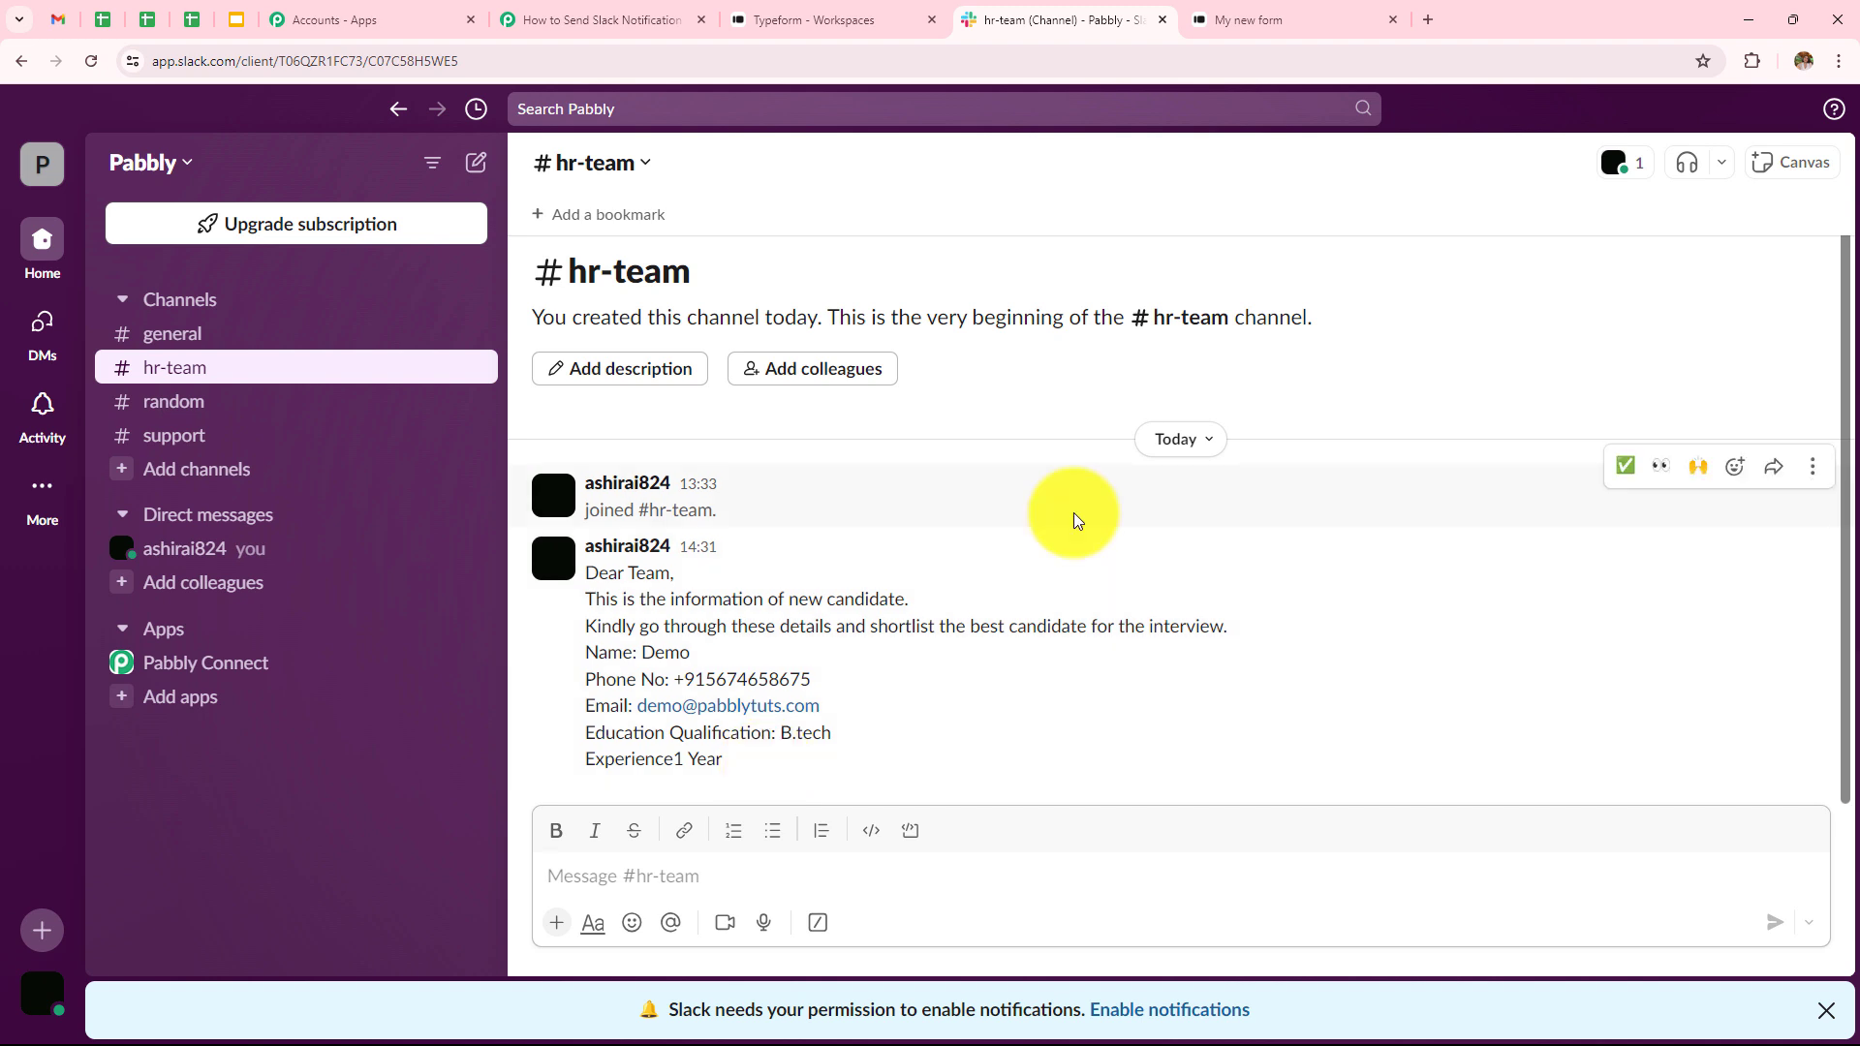
- Copy My new form's link from Typeform and open it in a fresh tab
click(877, 19)
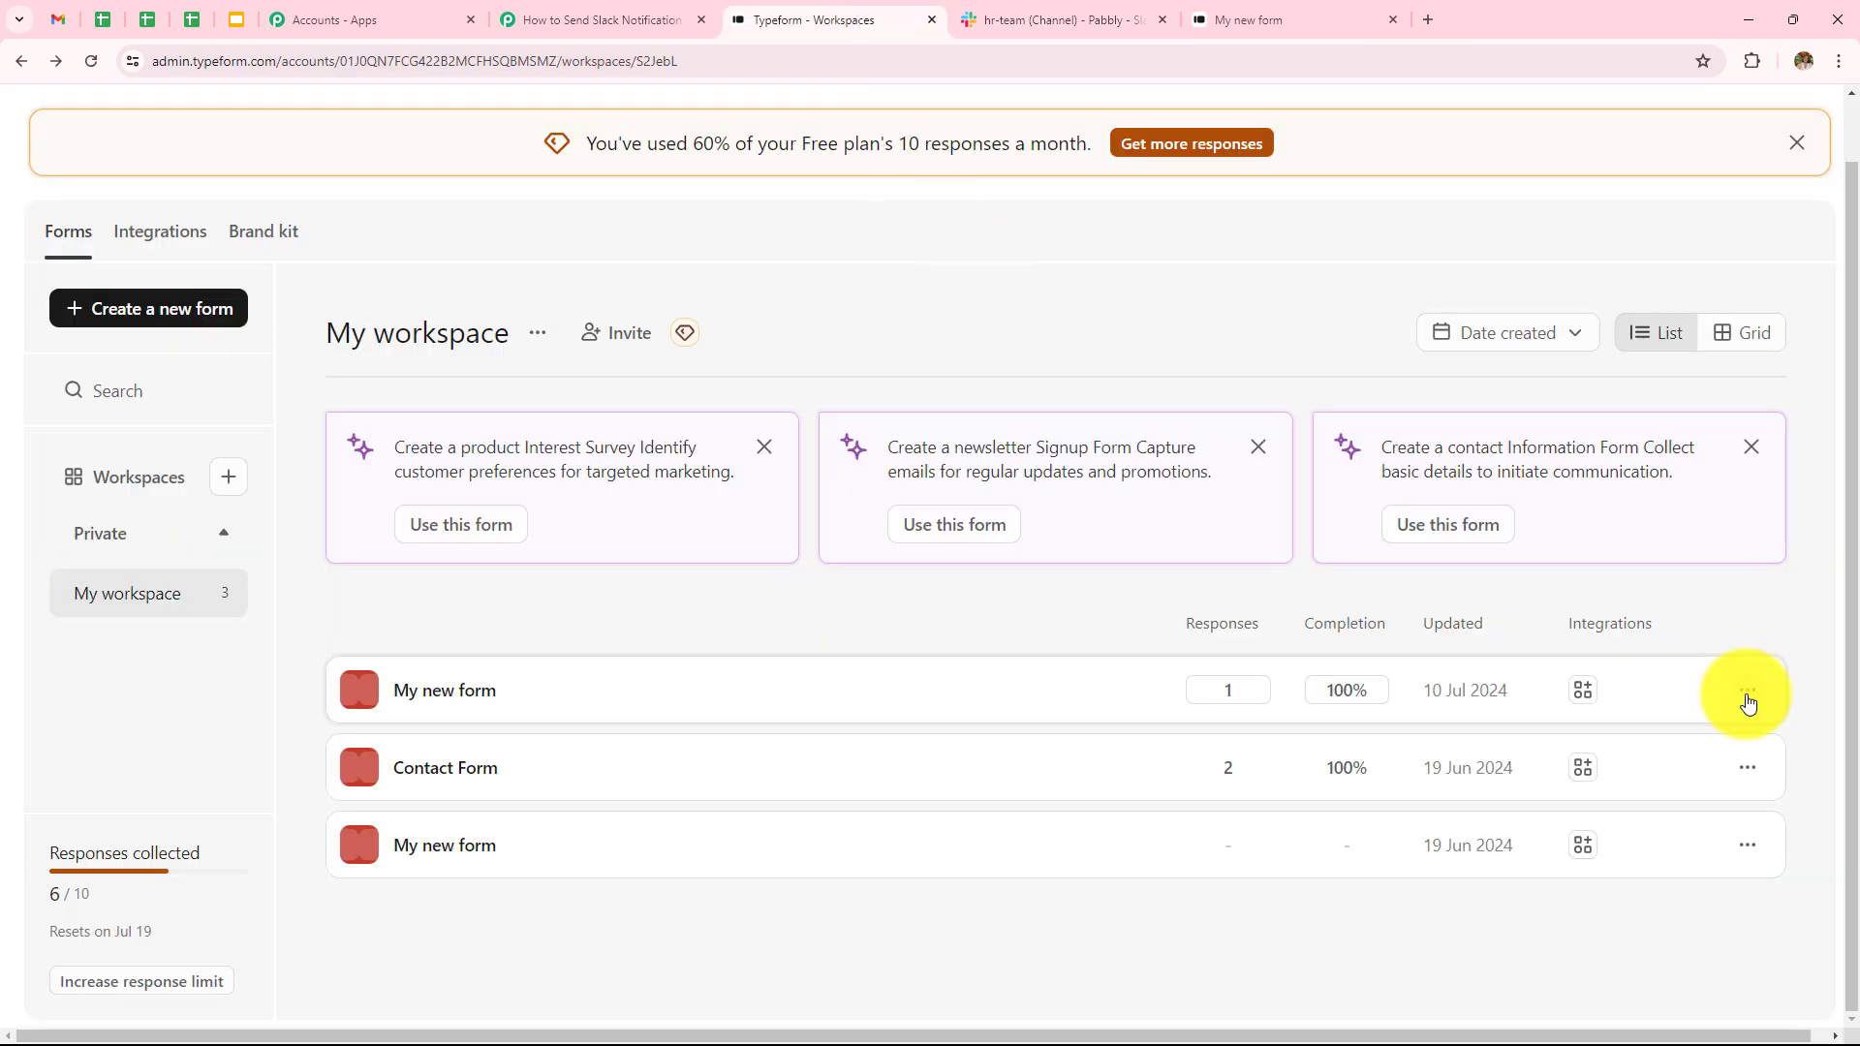
click(1748, 694)
click(1597, 269)
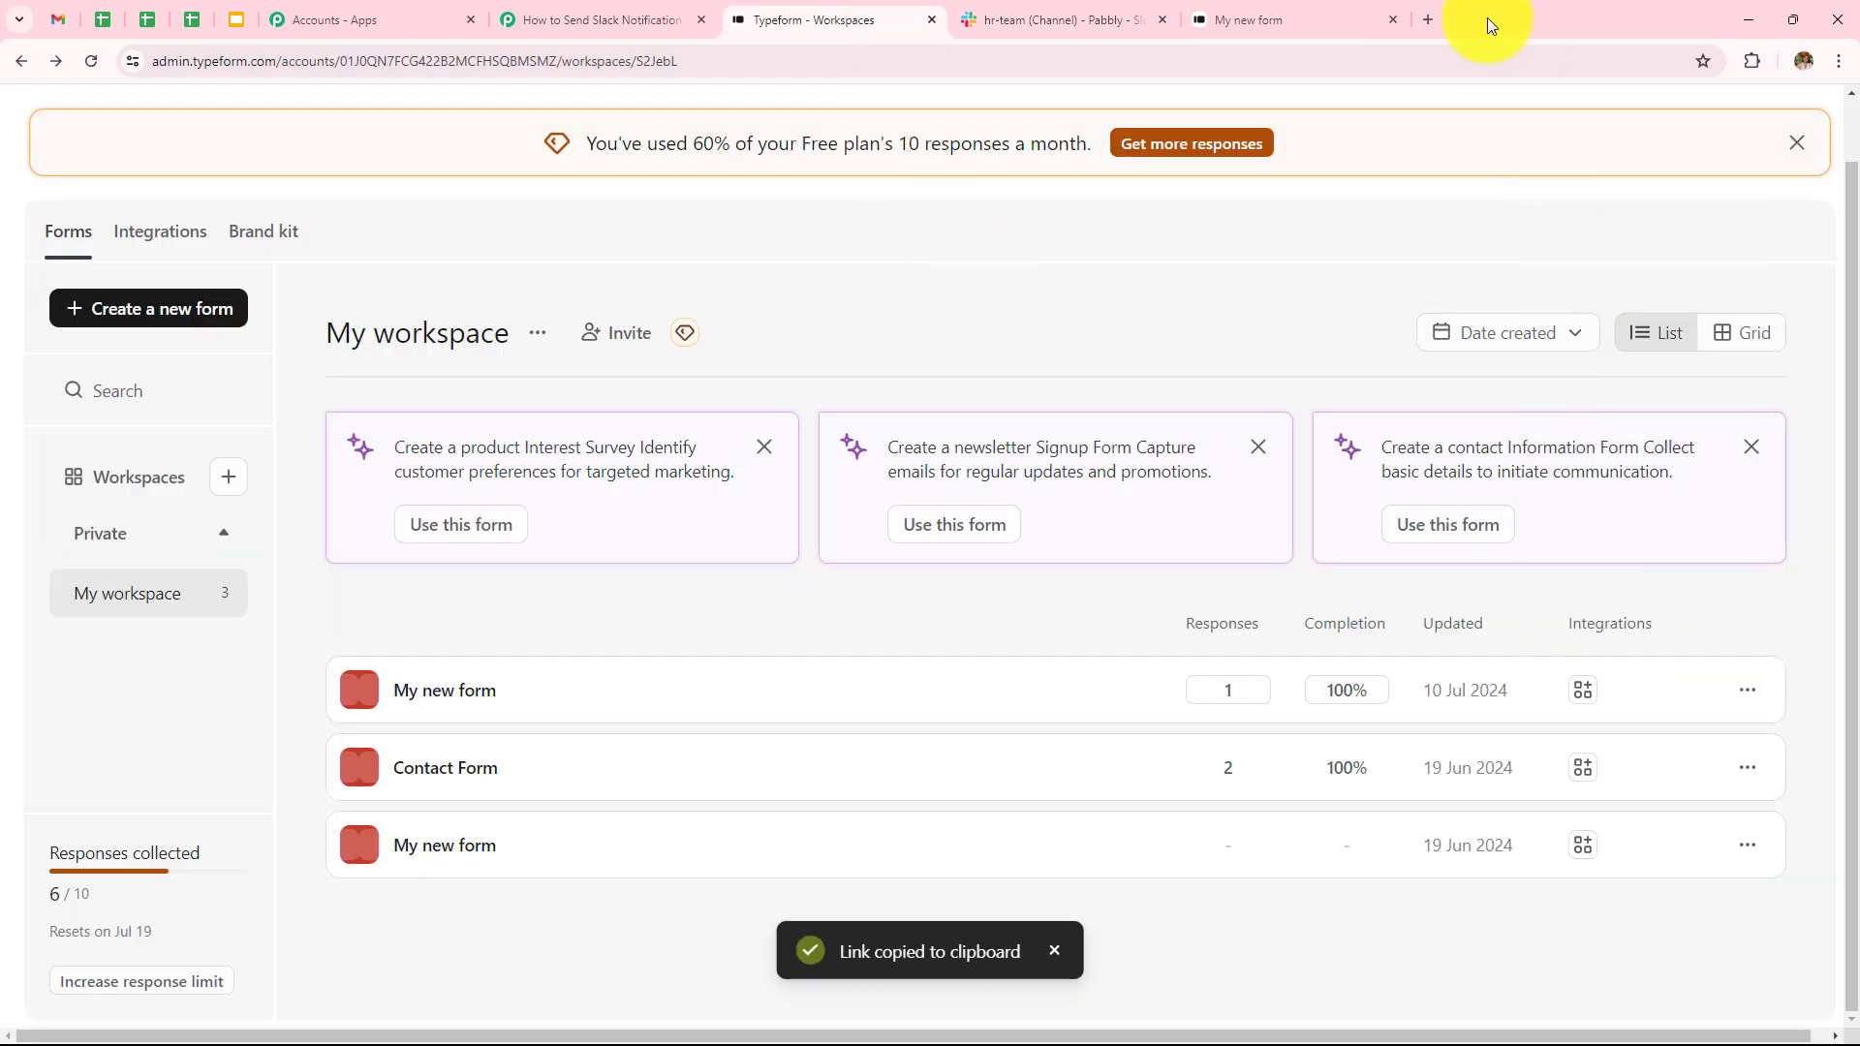
click(1437, 20)
key(ctrl+v)
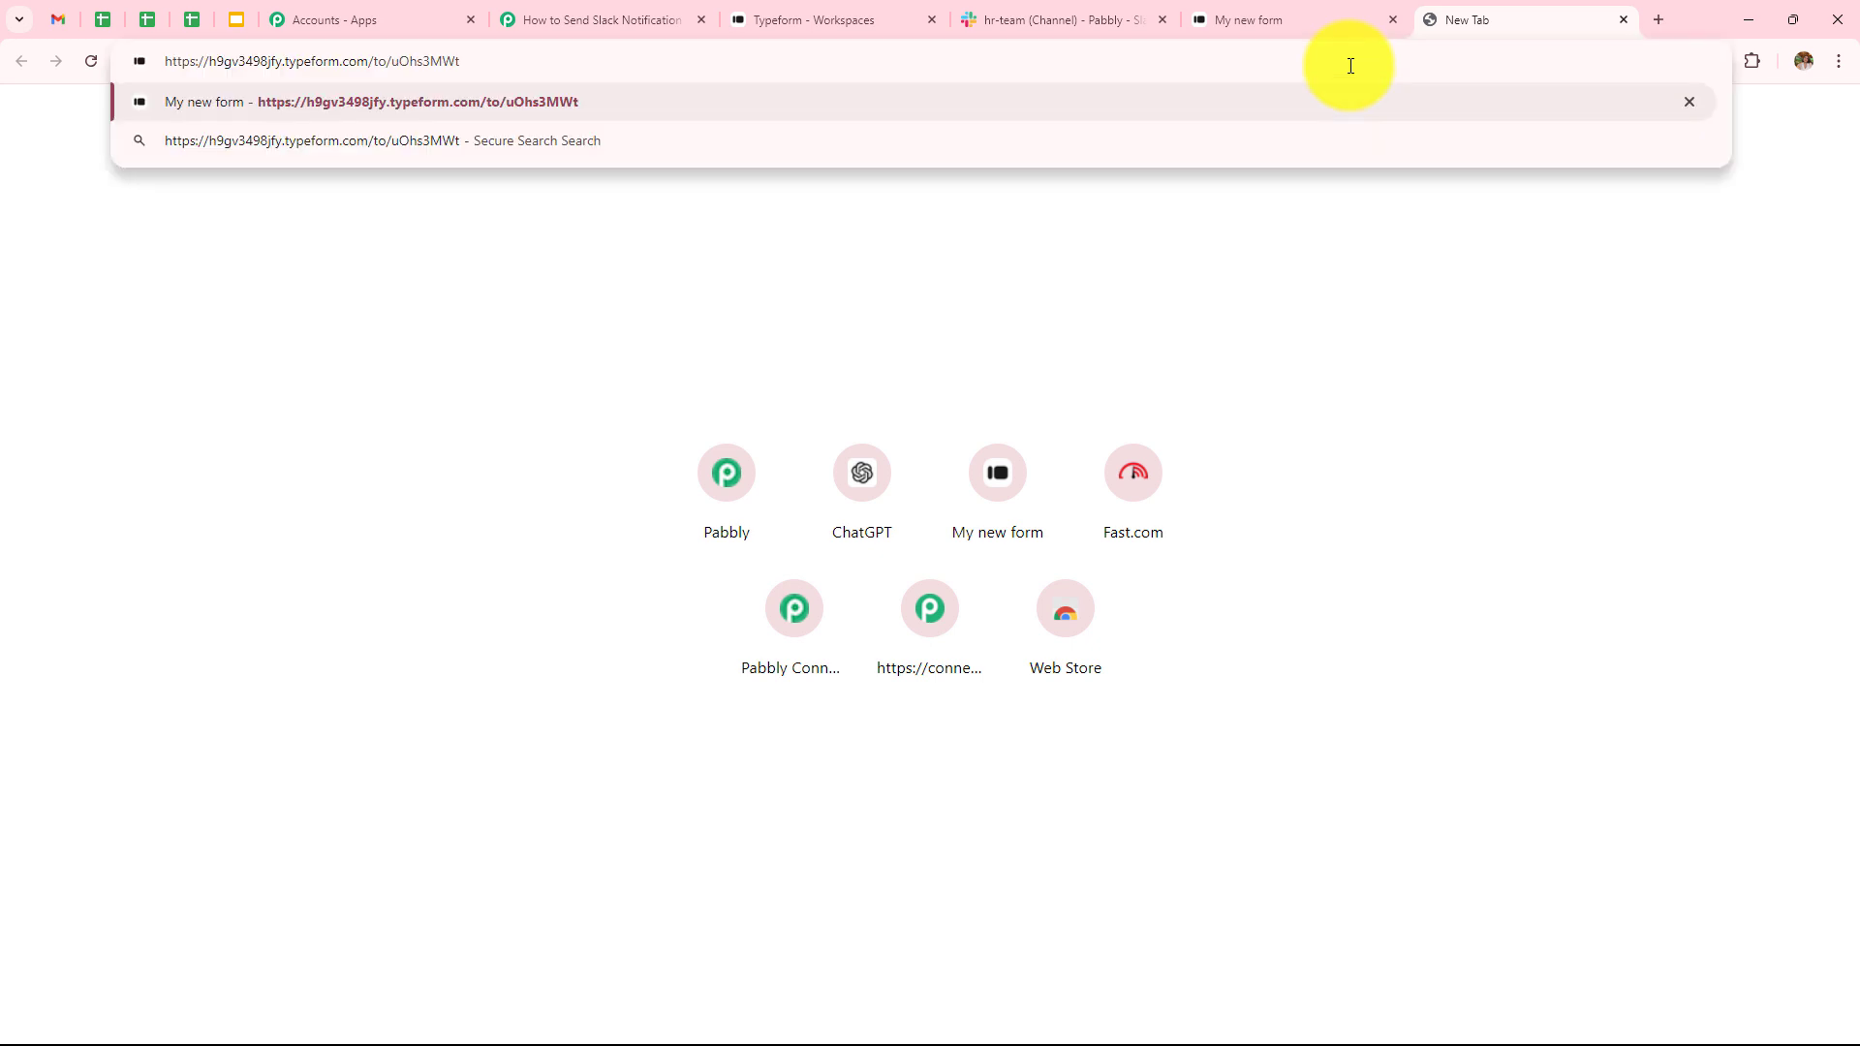
key(Return)
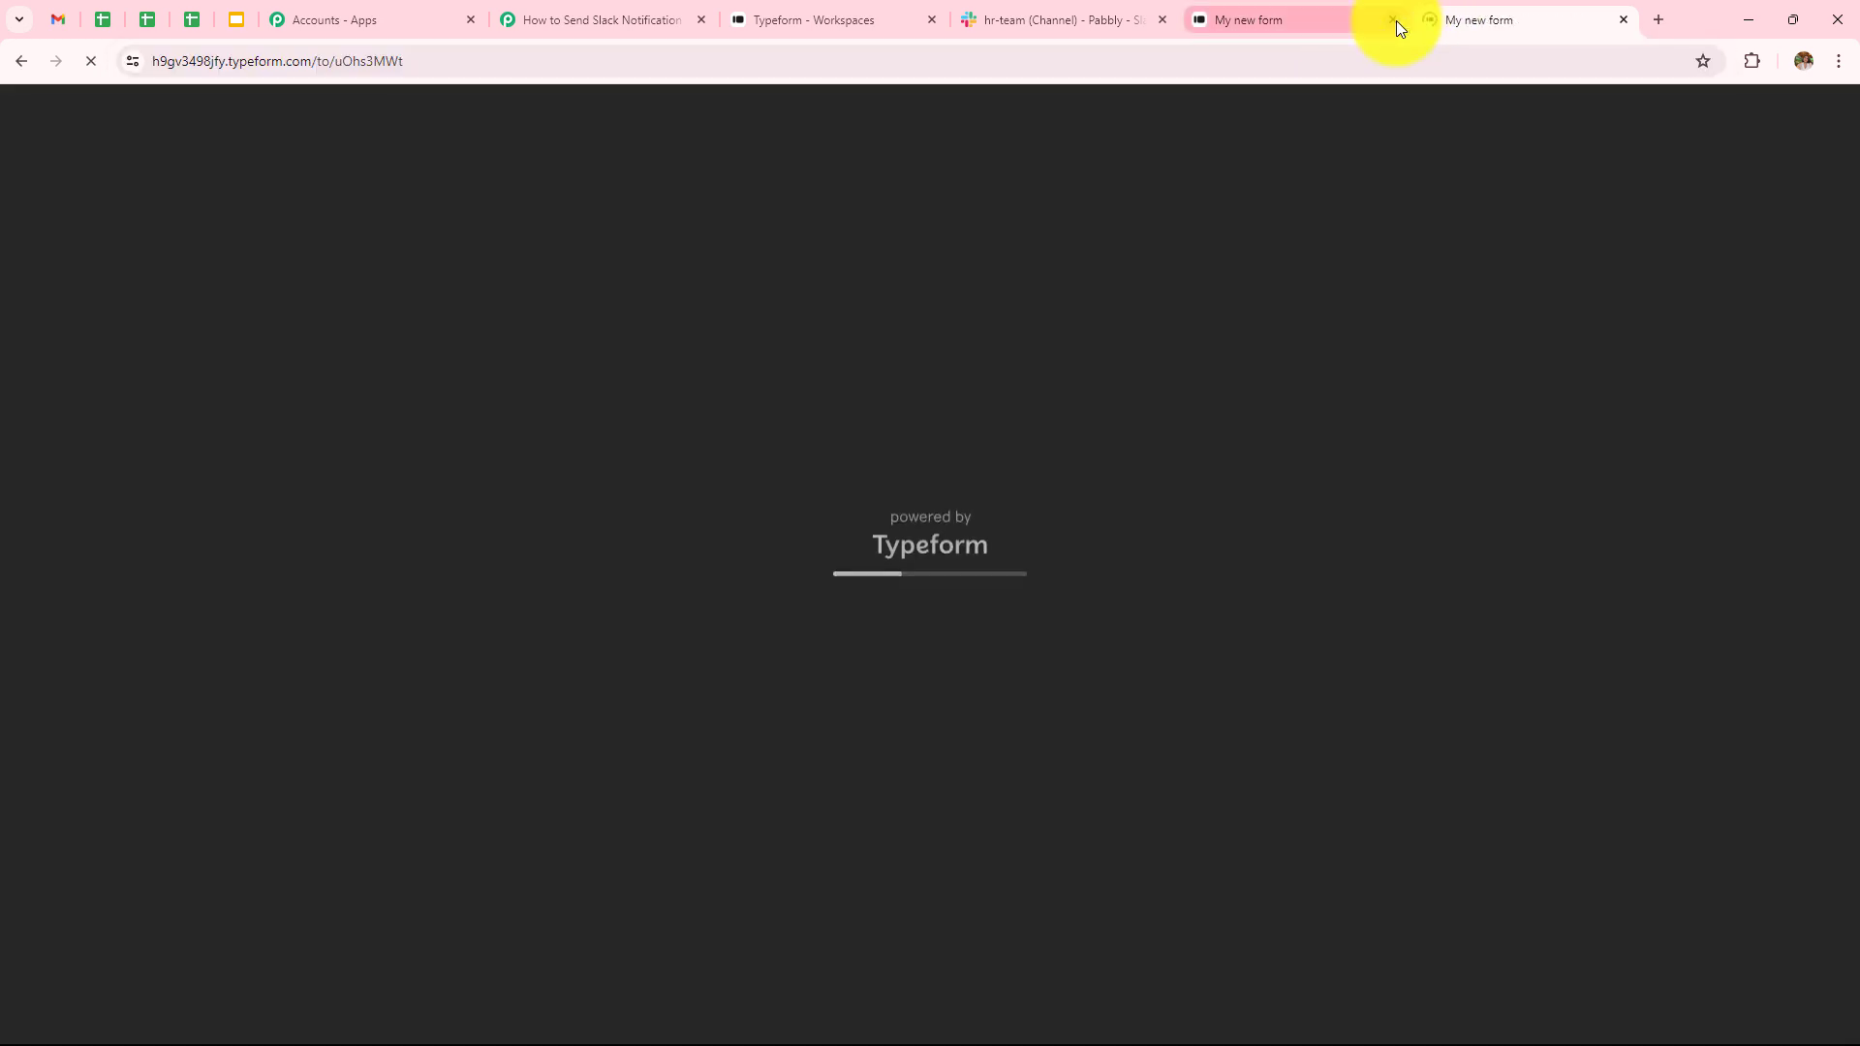
click(1393, 20)
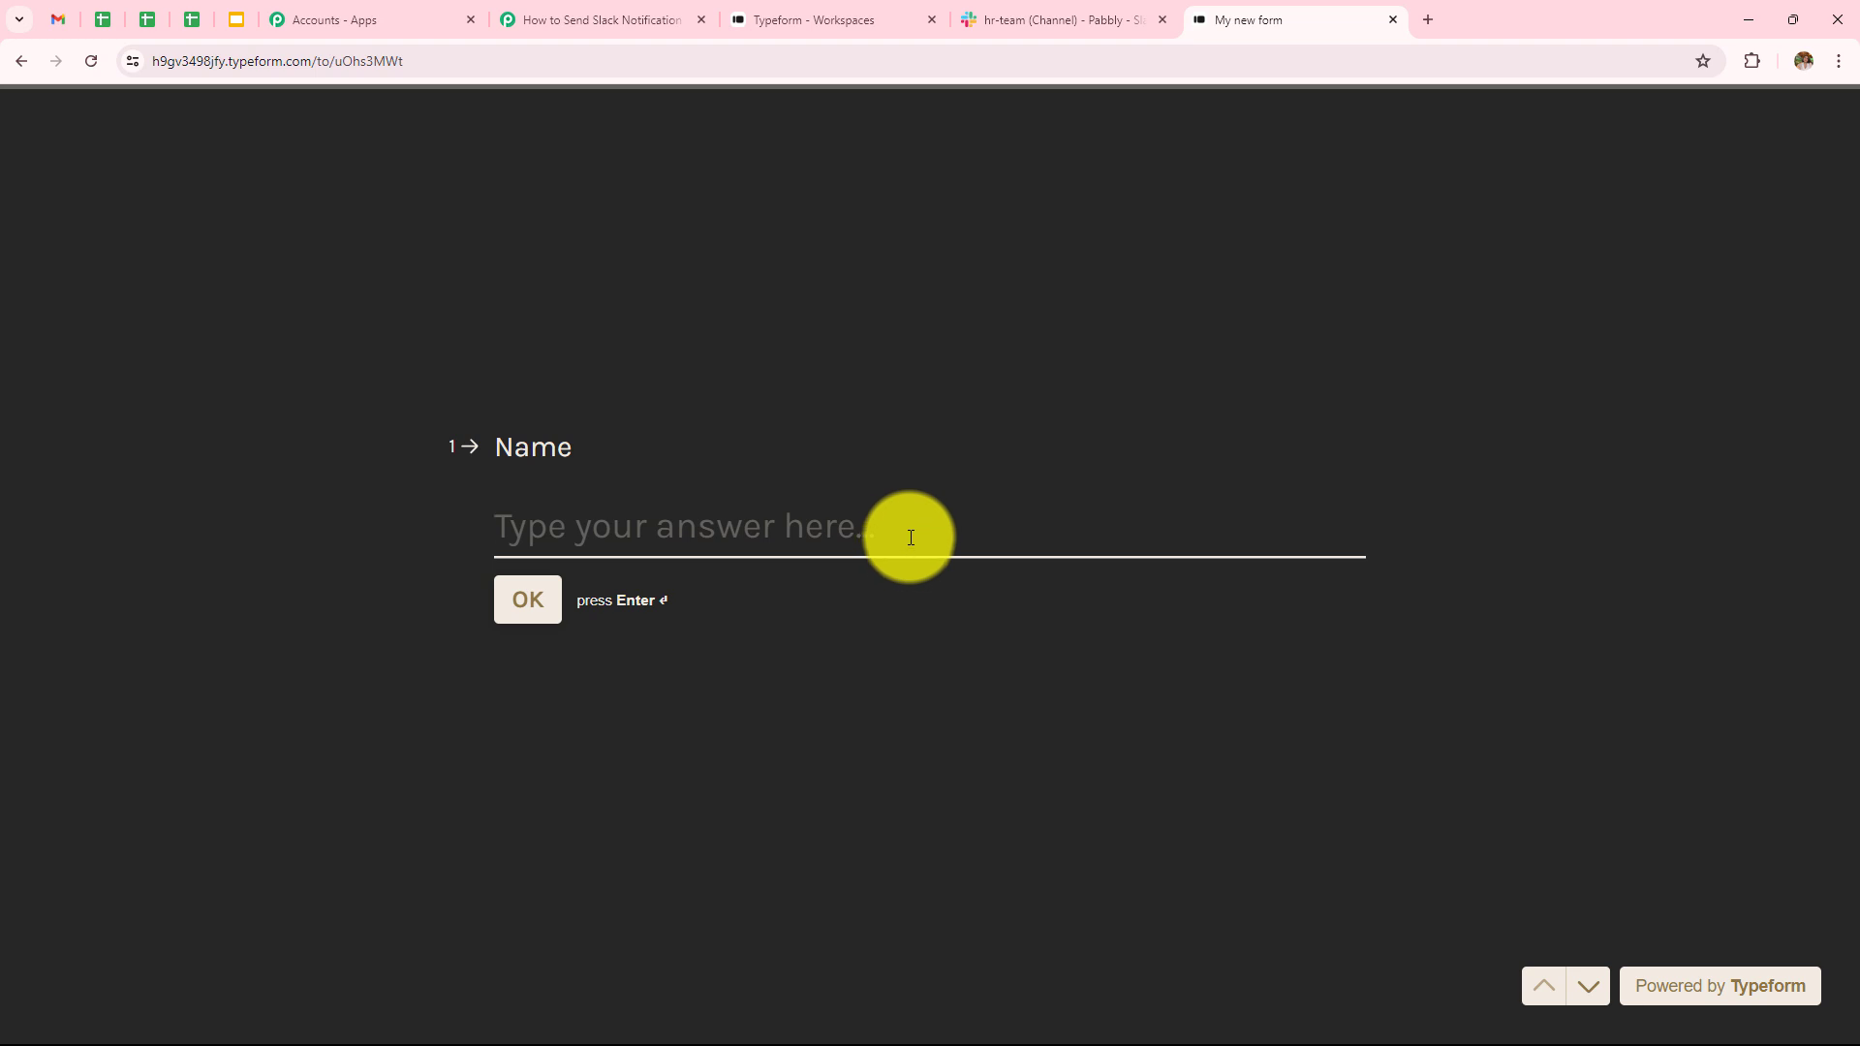
- Answer the form's name, phone country code and email questions with dummy test values
text(Du)
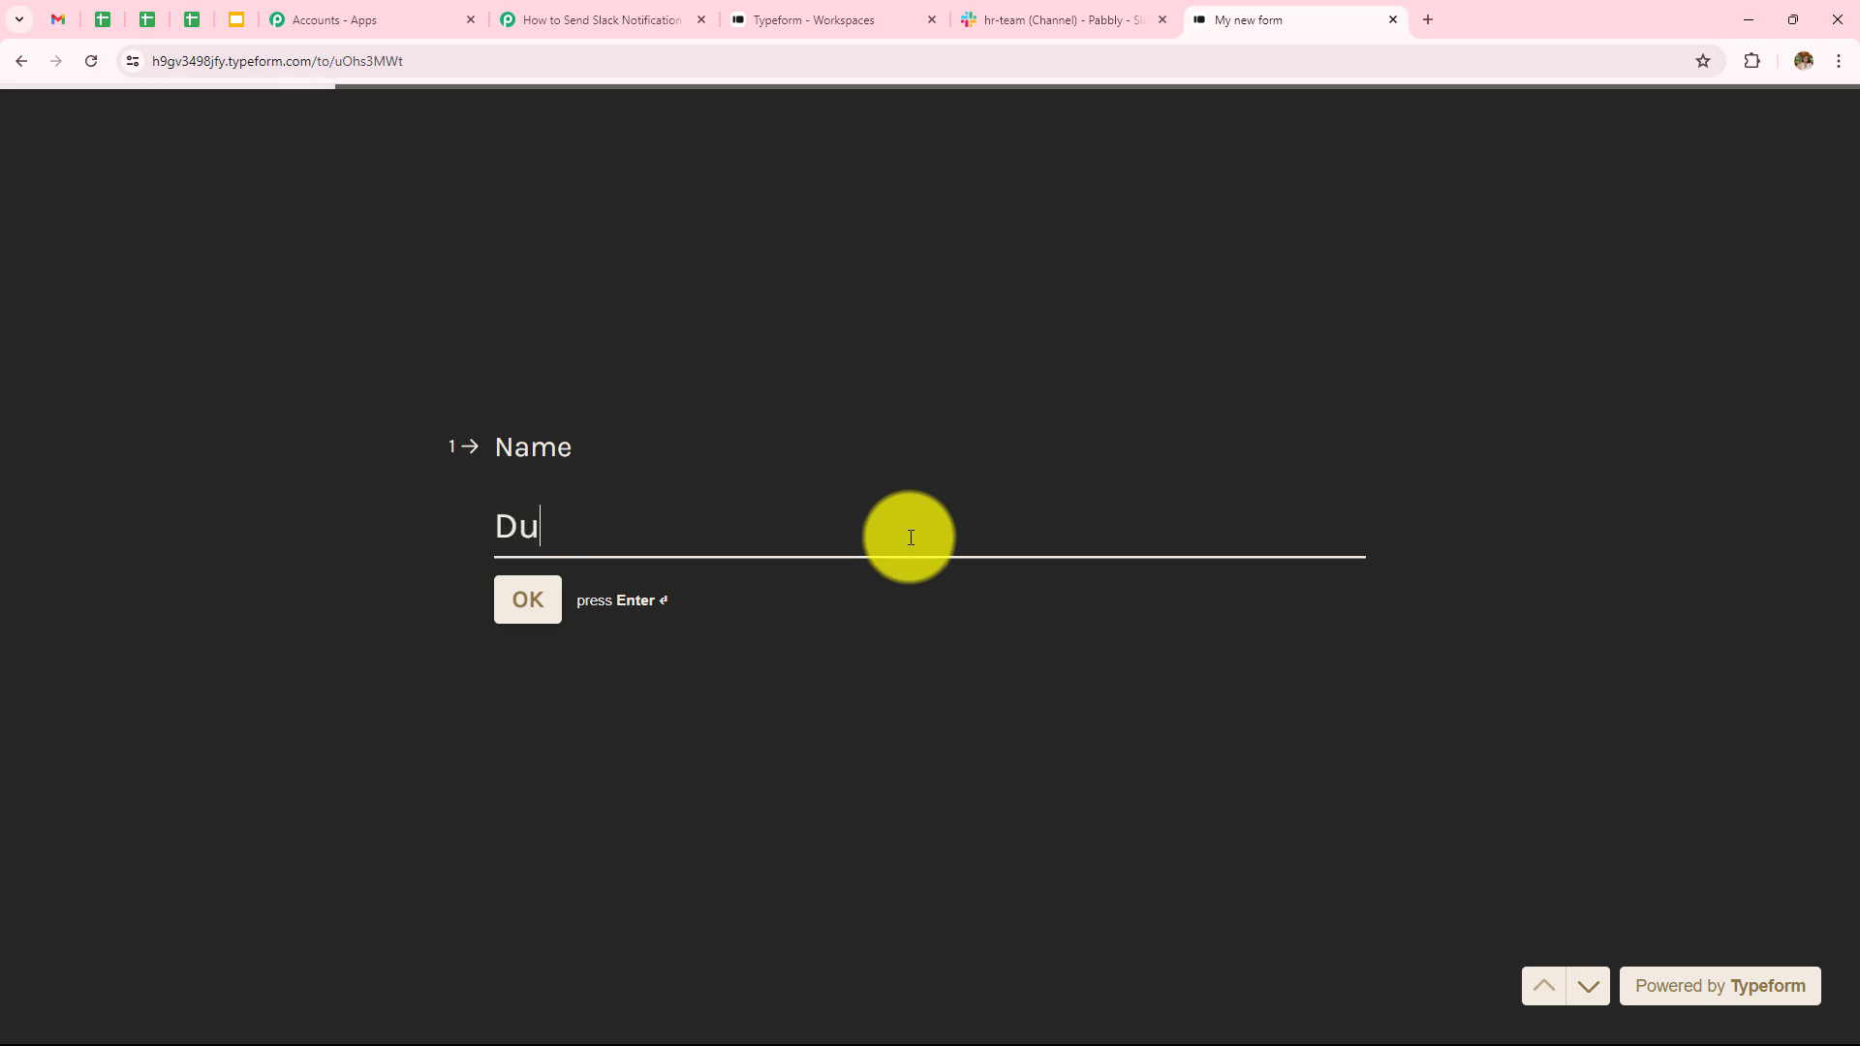
text(mm)
key(Return)
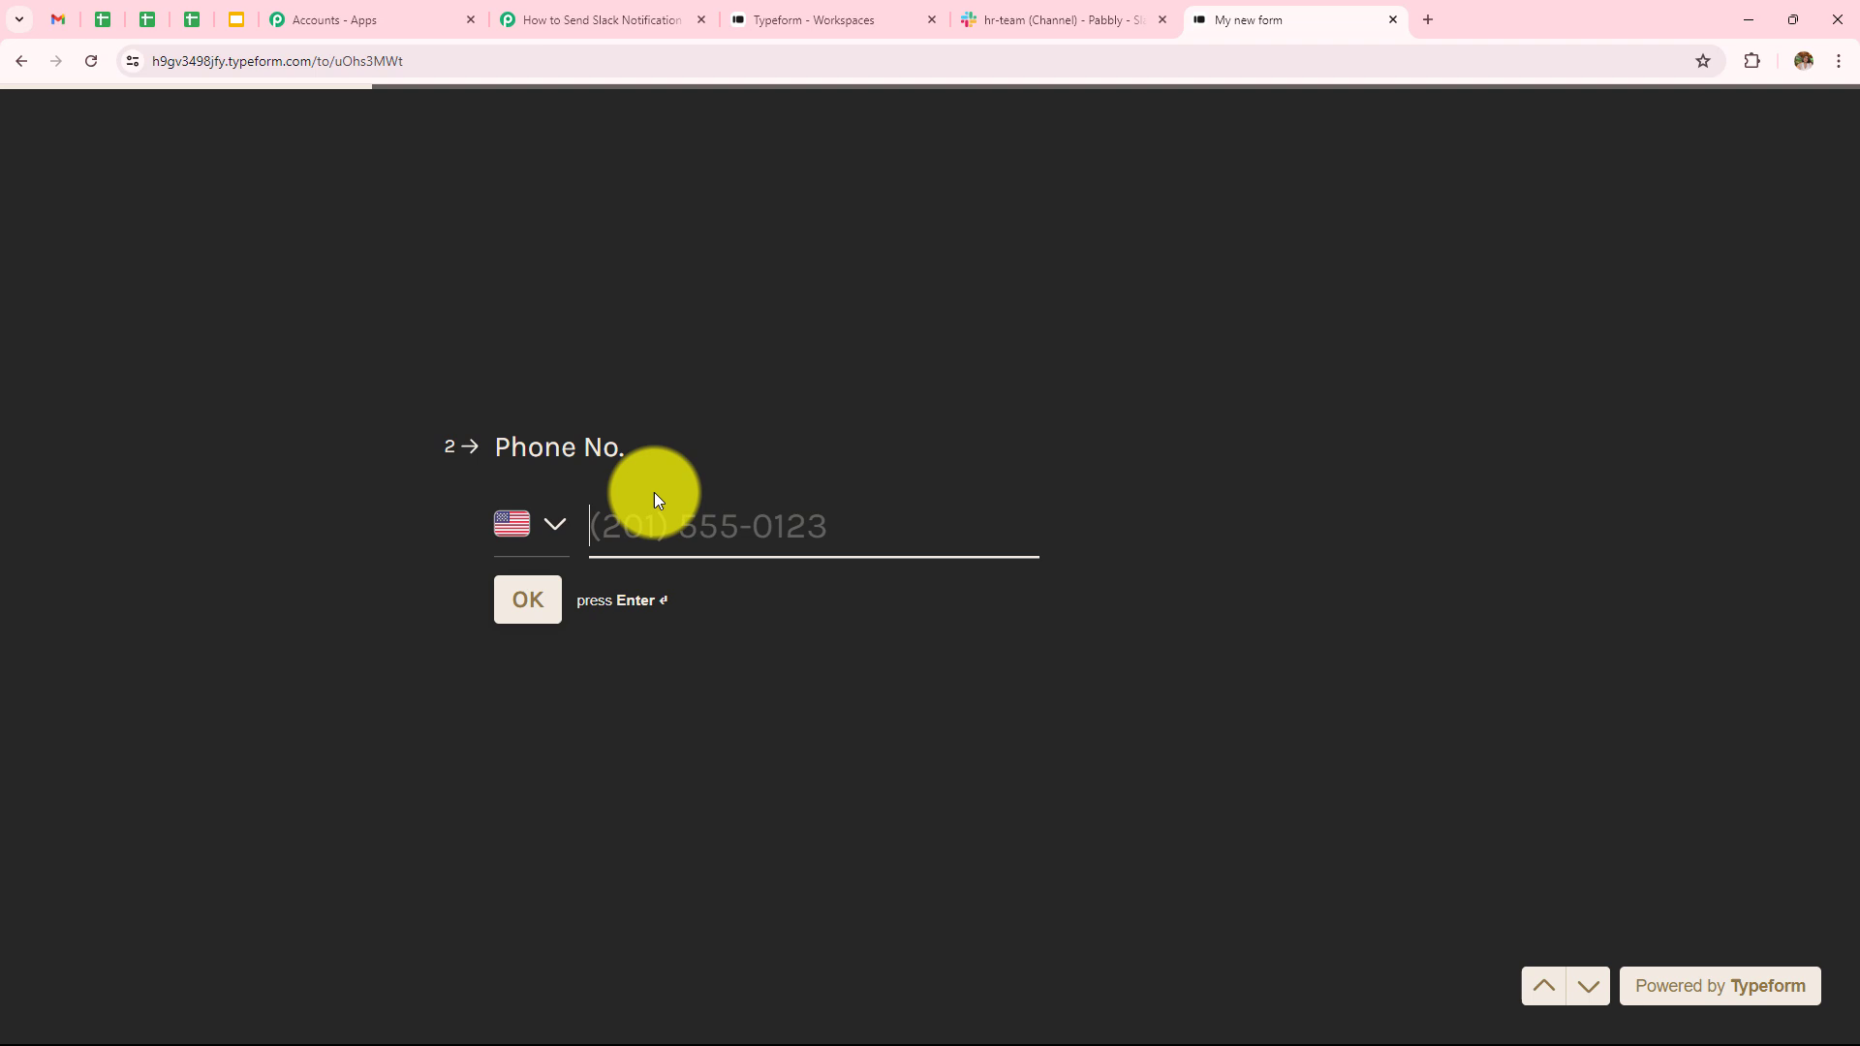
click(528, 542)
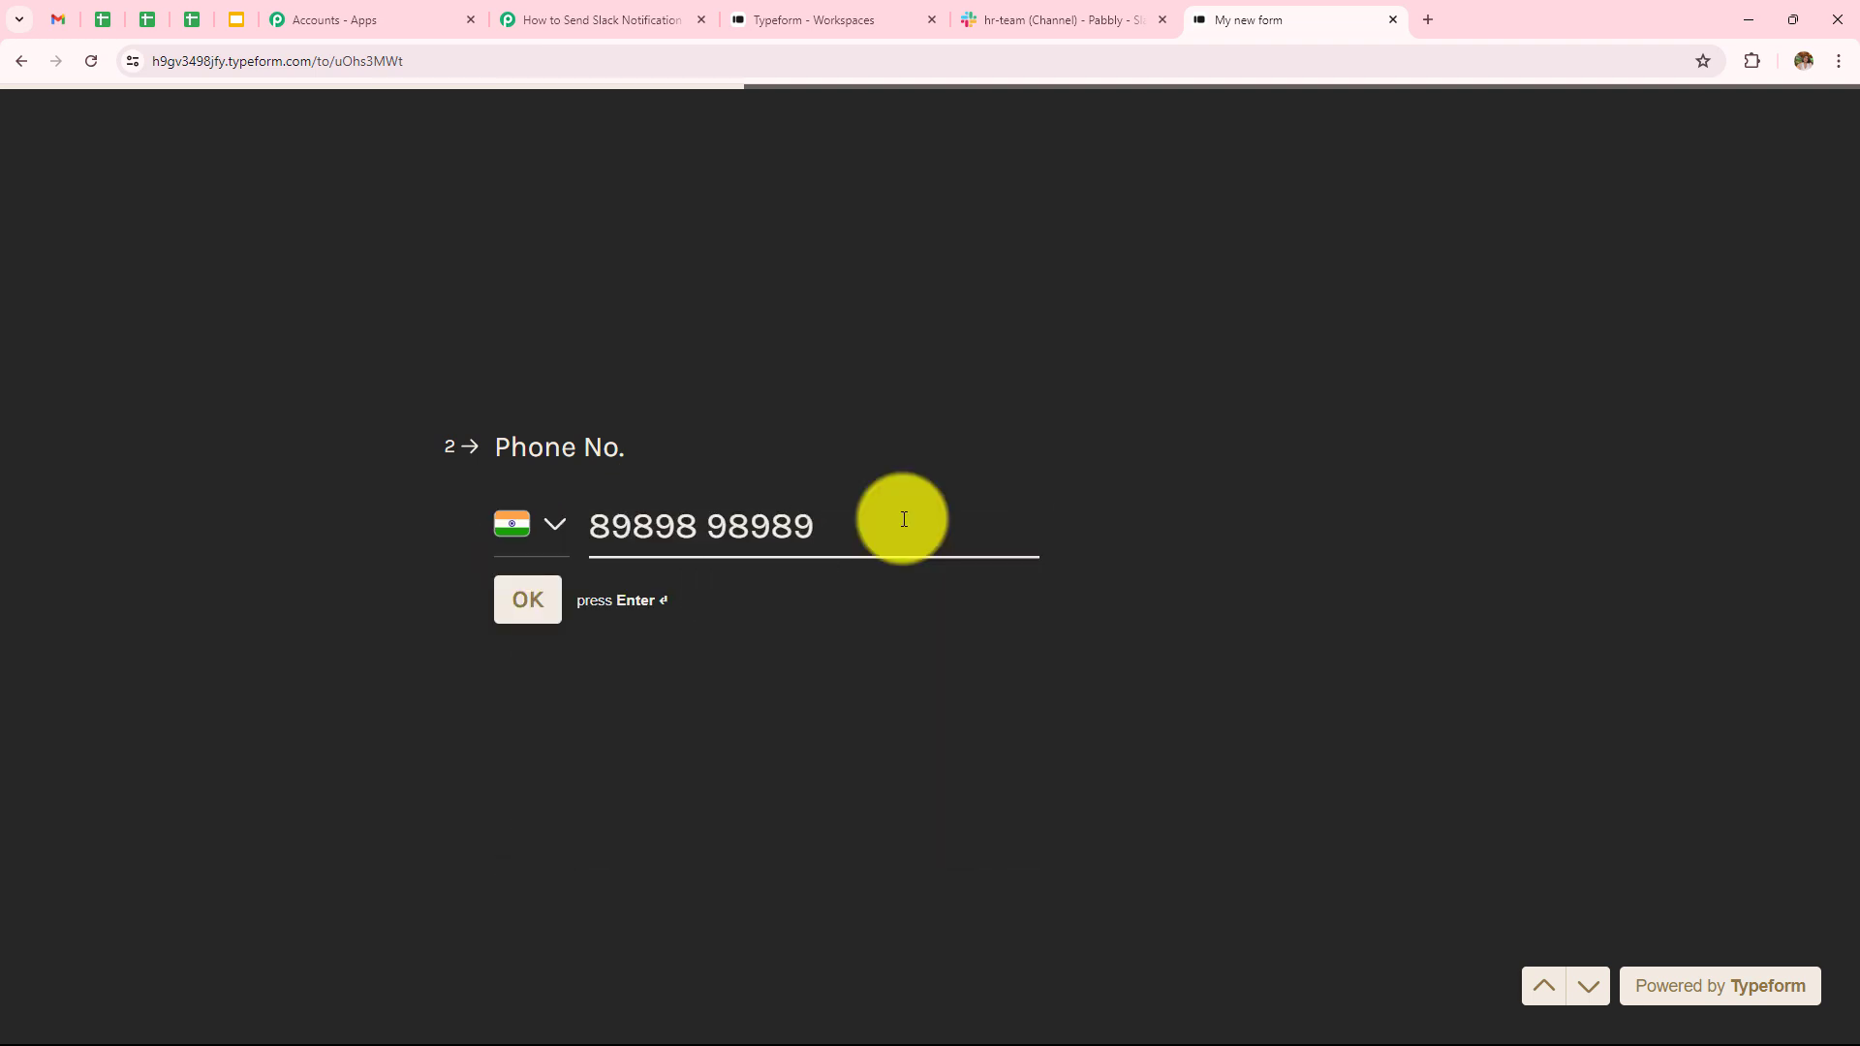
key(Return)
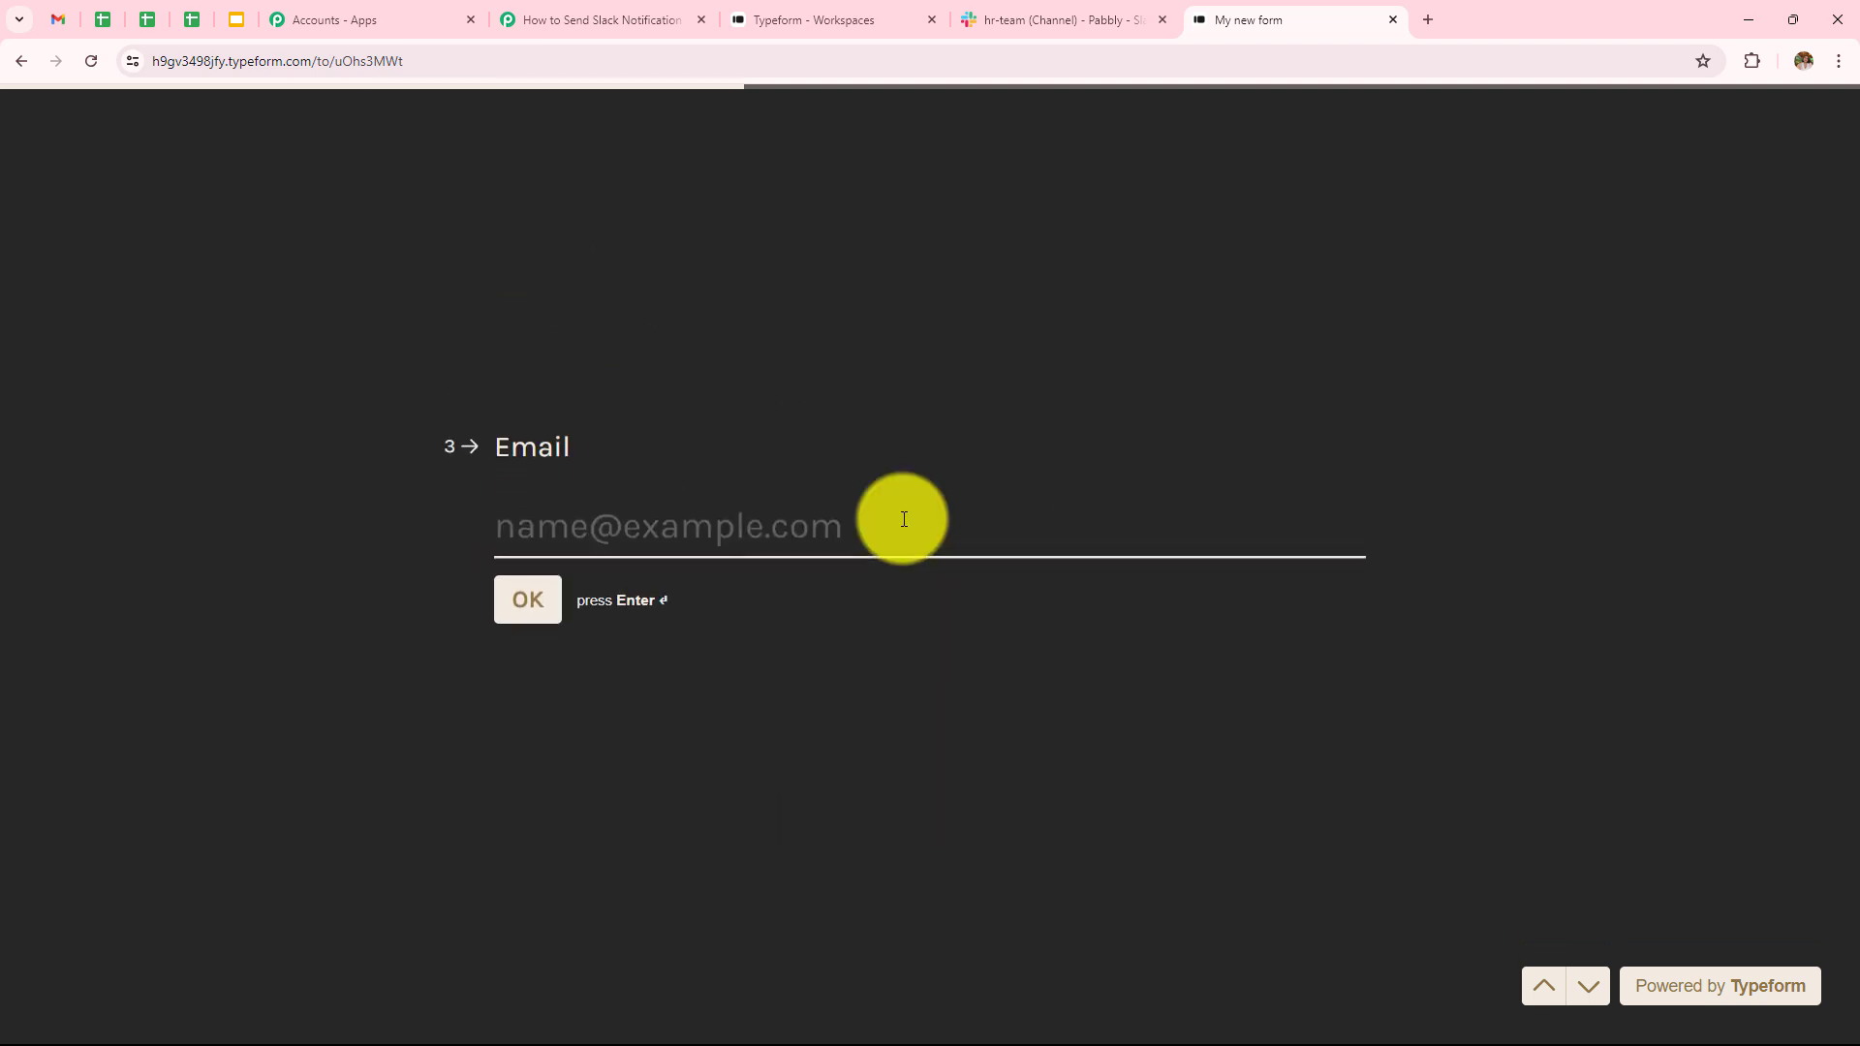
click(904, 519)
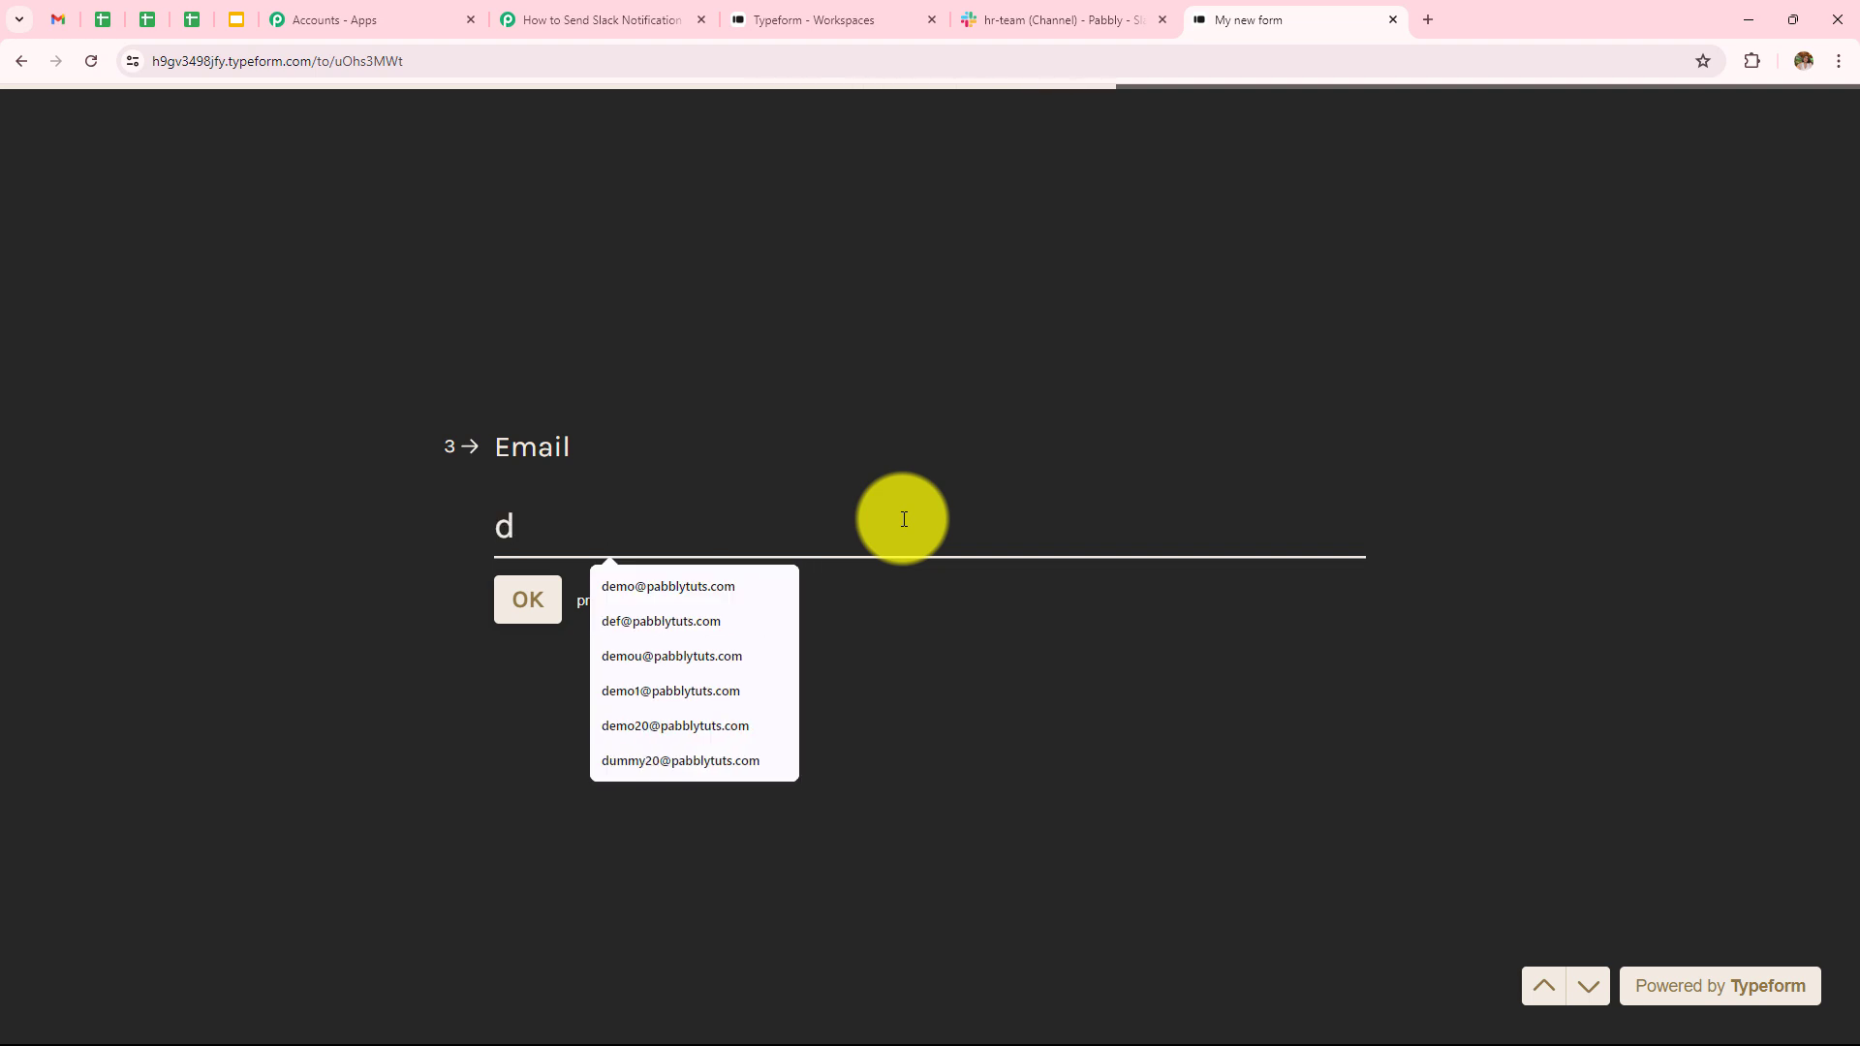
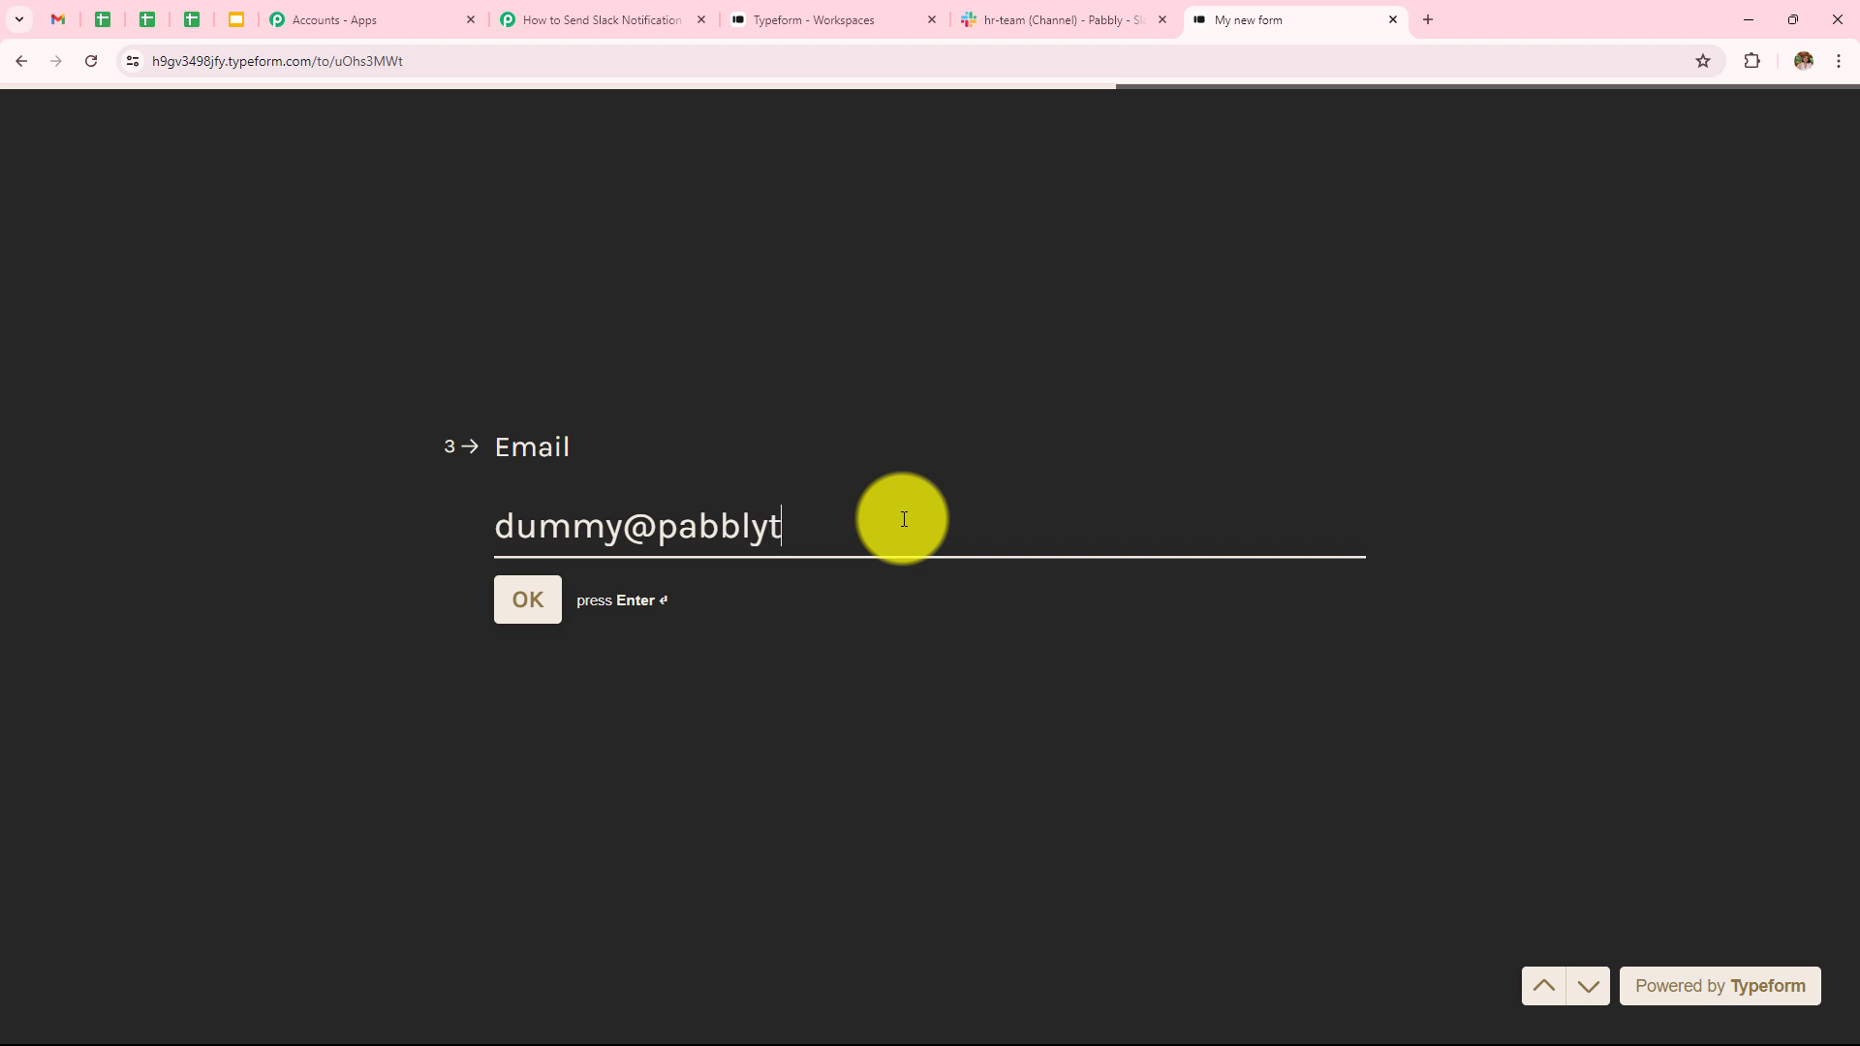
key(Return)
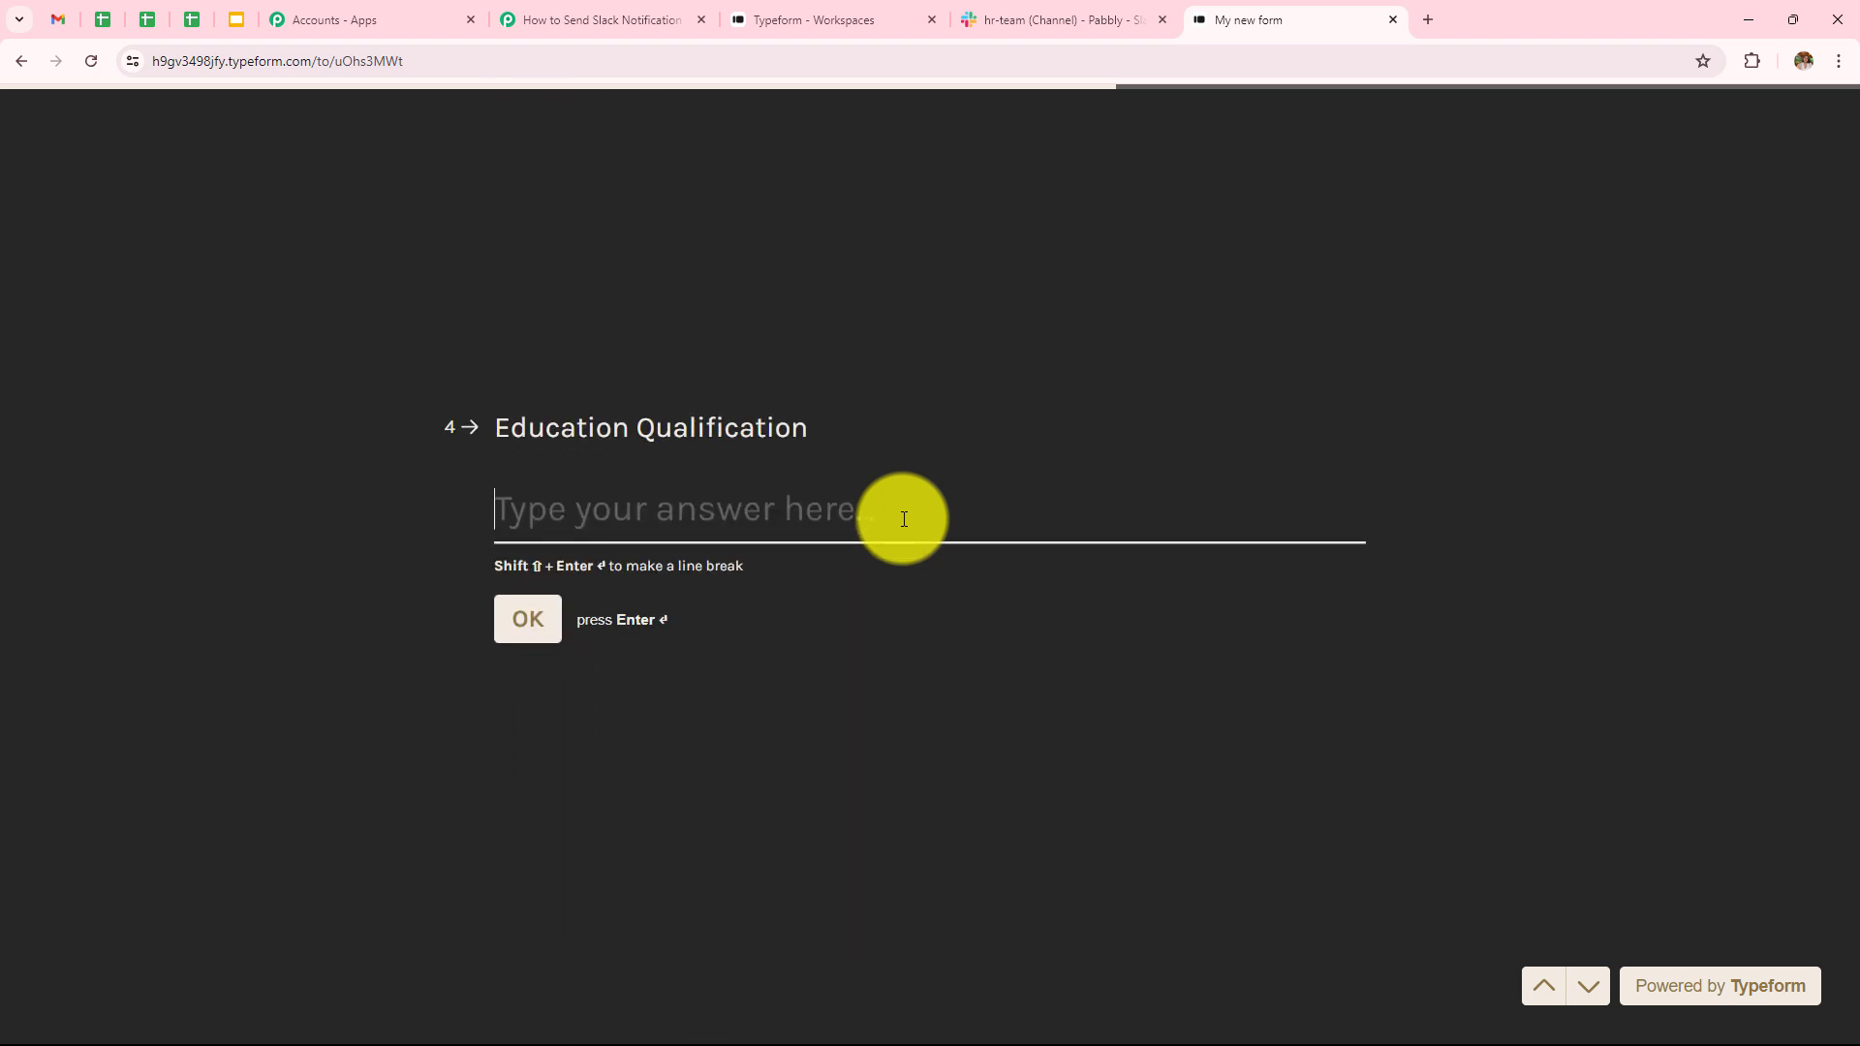
- Answer B.A and 3 Years, submit the form, and check the new post in Slack's hr-team
text(B)
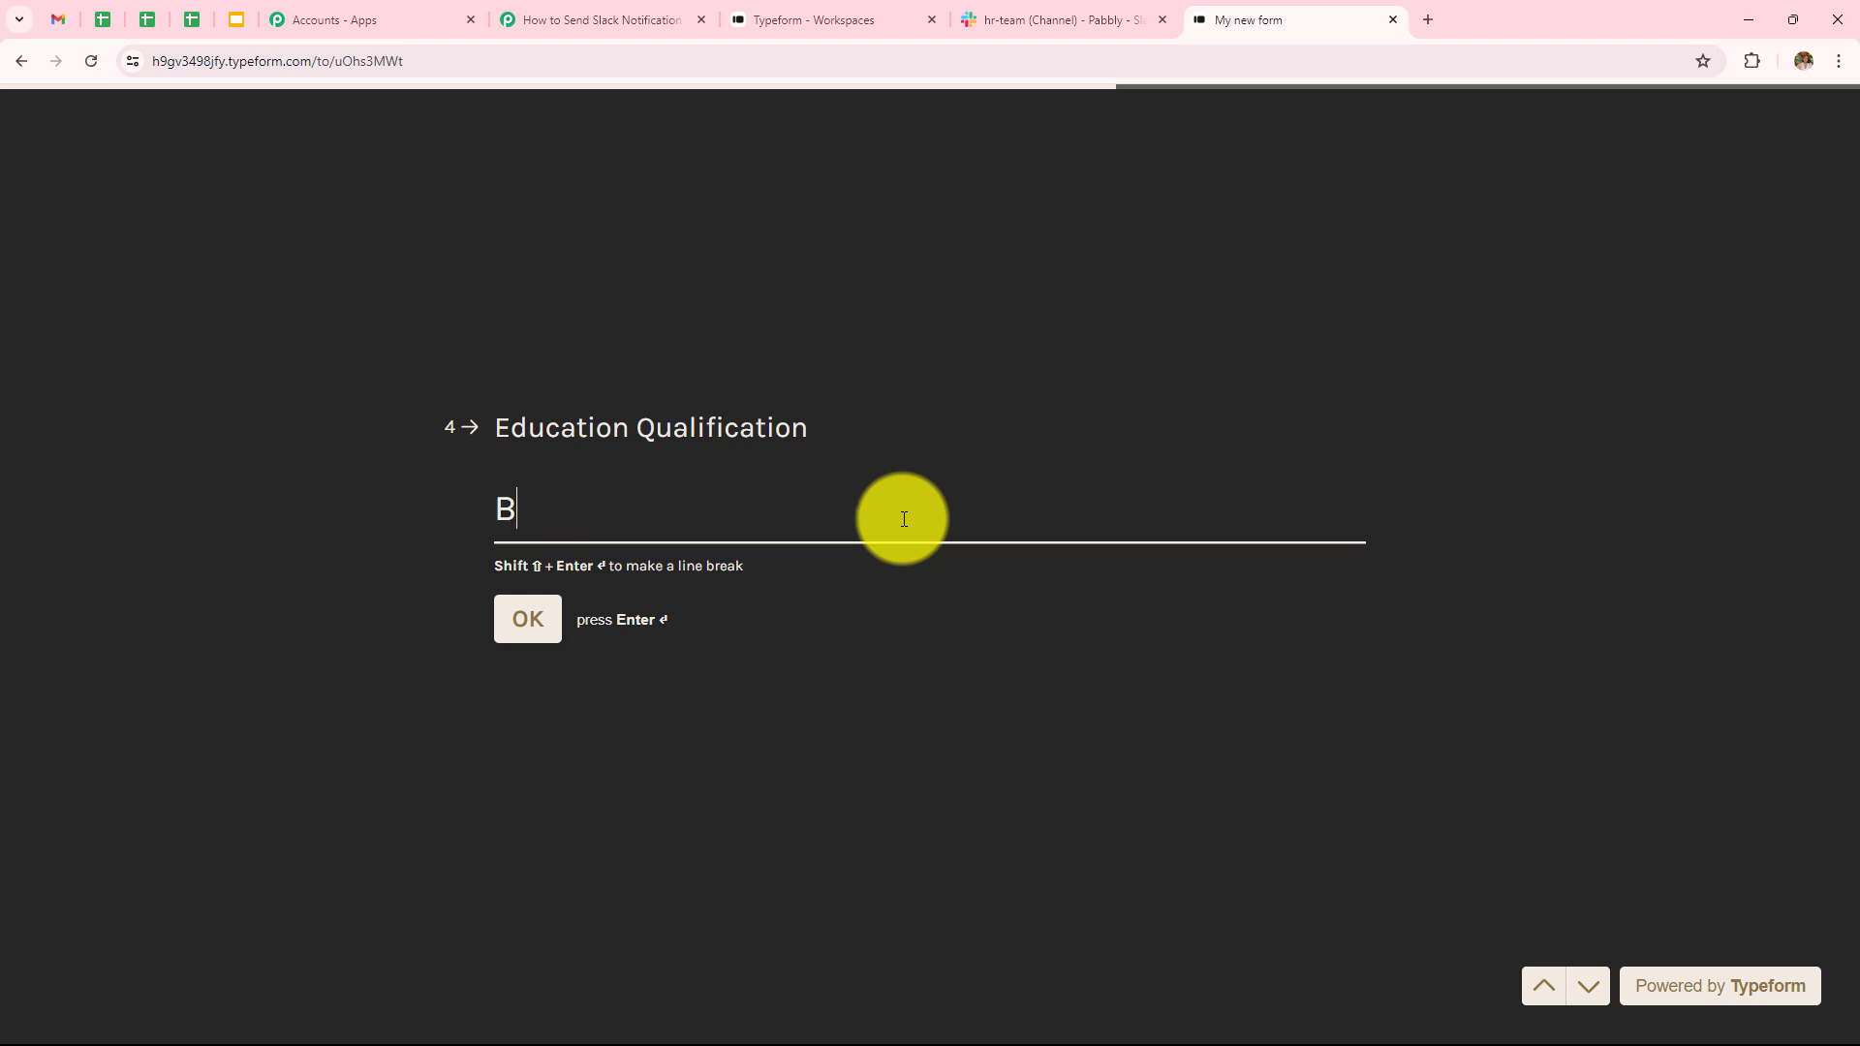
text(.A)
key(Return)
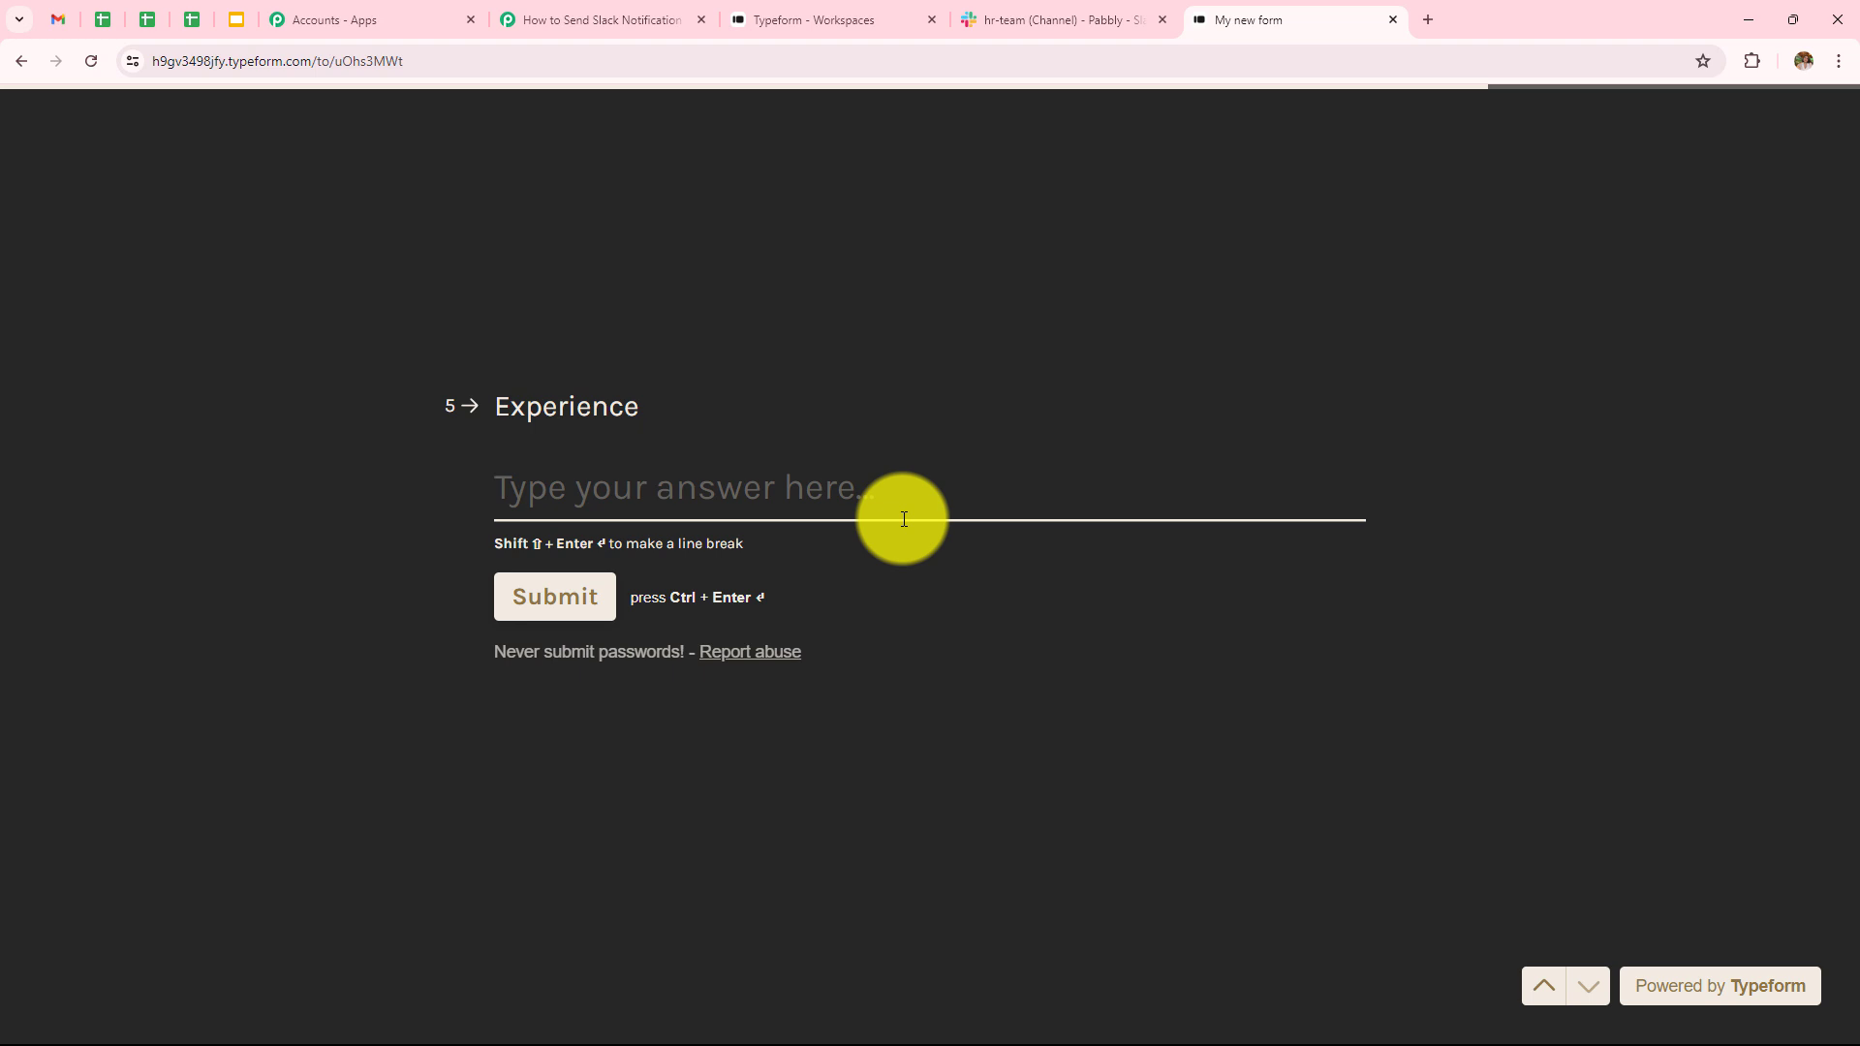
text(3 Years)
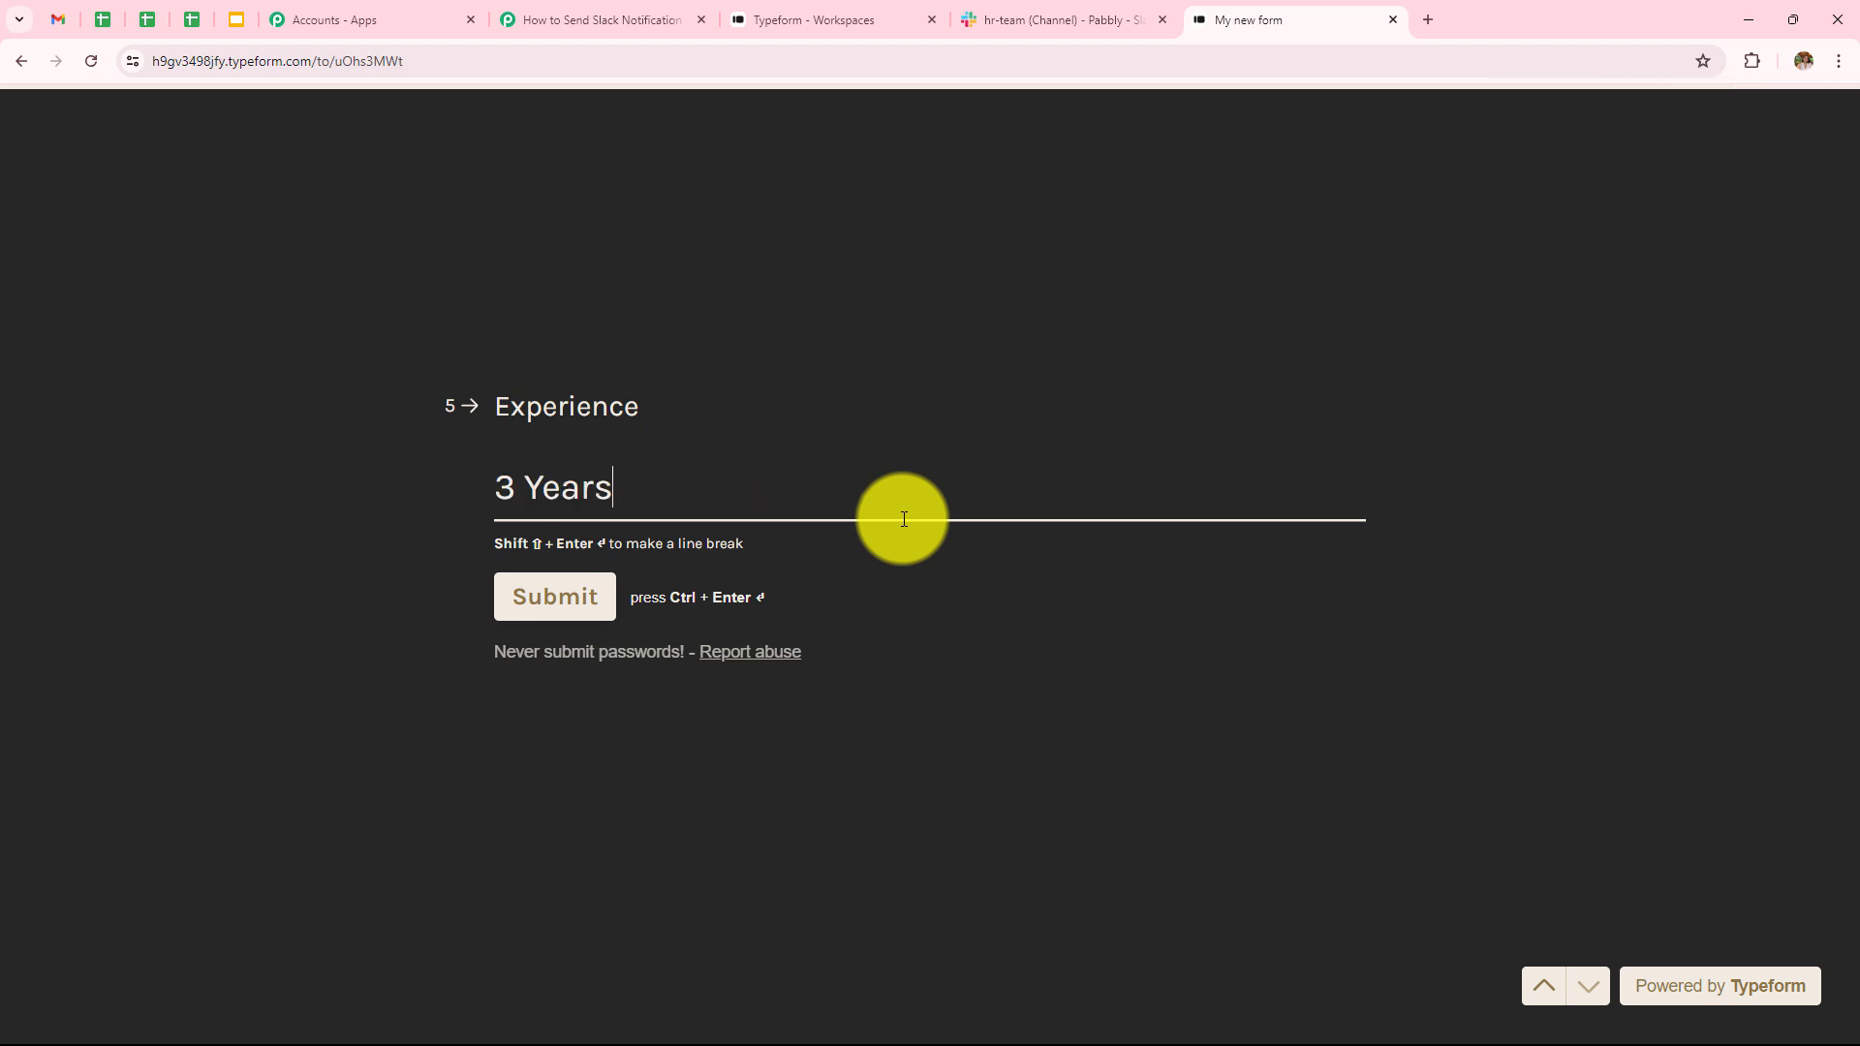
click(561, 595)
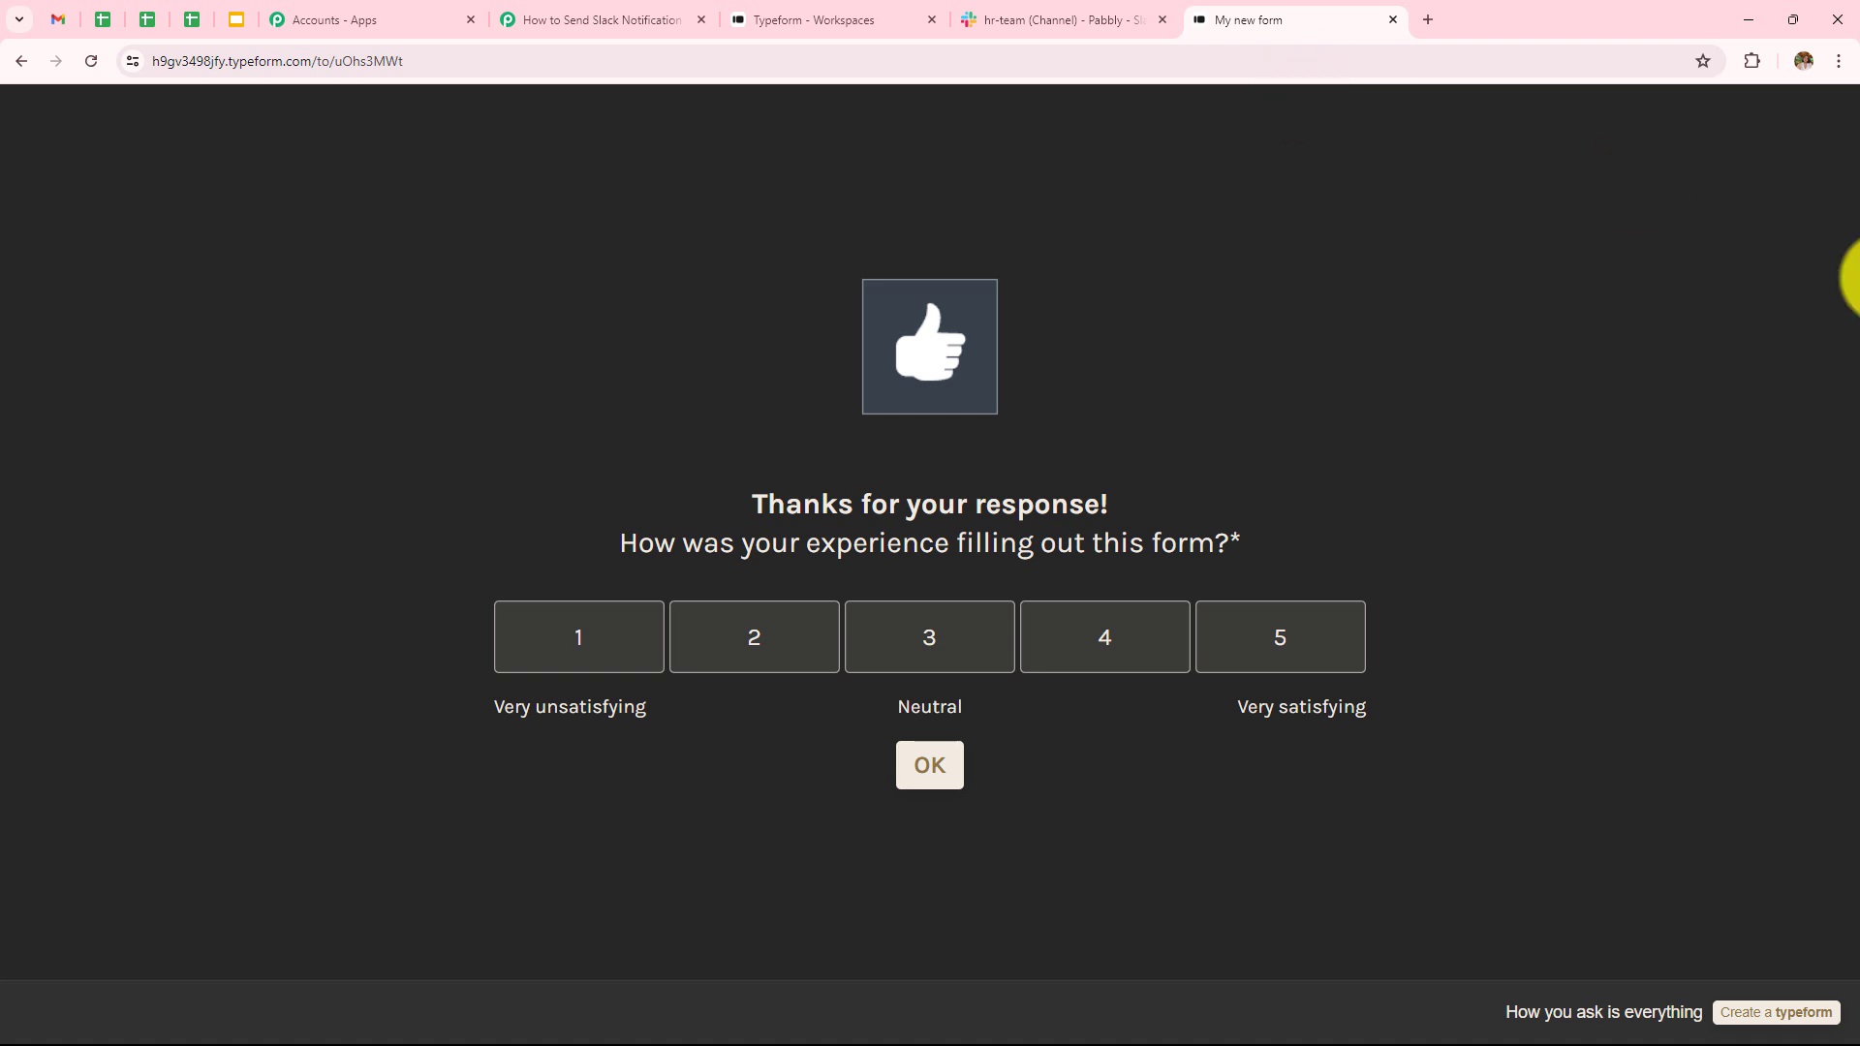
click(1007, 33)
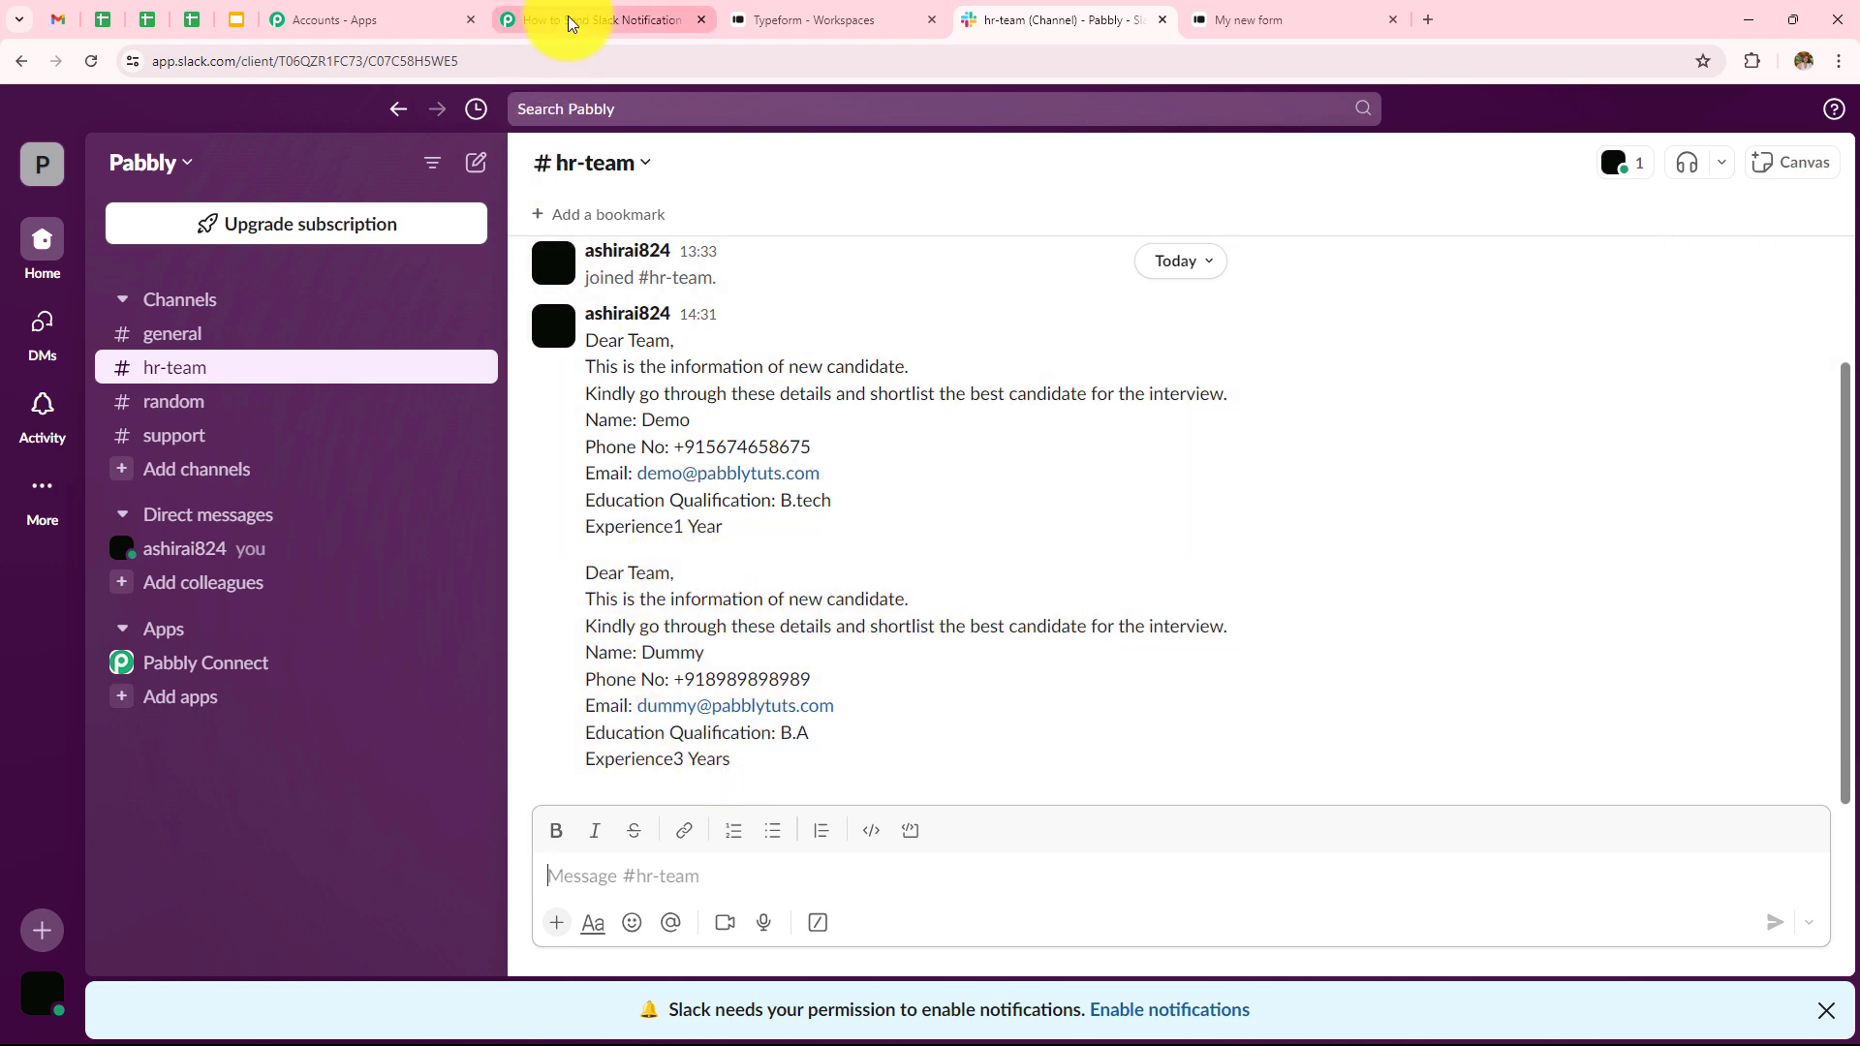
click(528, 19)
- Collapse the Slack action and expand the Typeform trigger to review its captured response
scroll(1013, 437, up, 10)
scroll(1246, 594, up, 5)
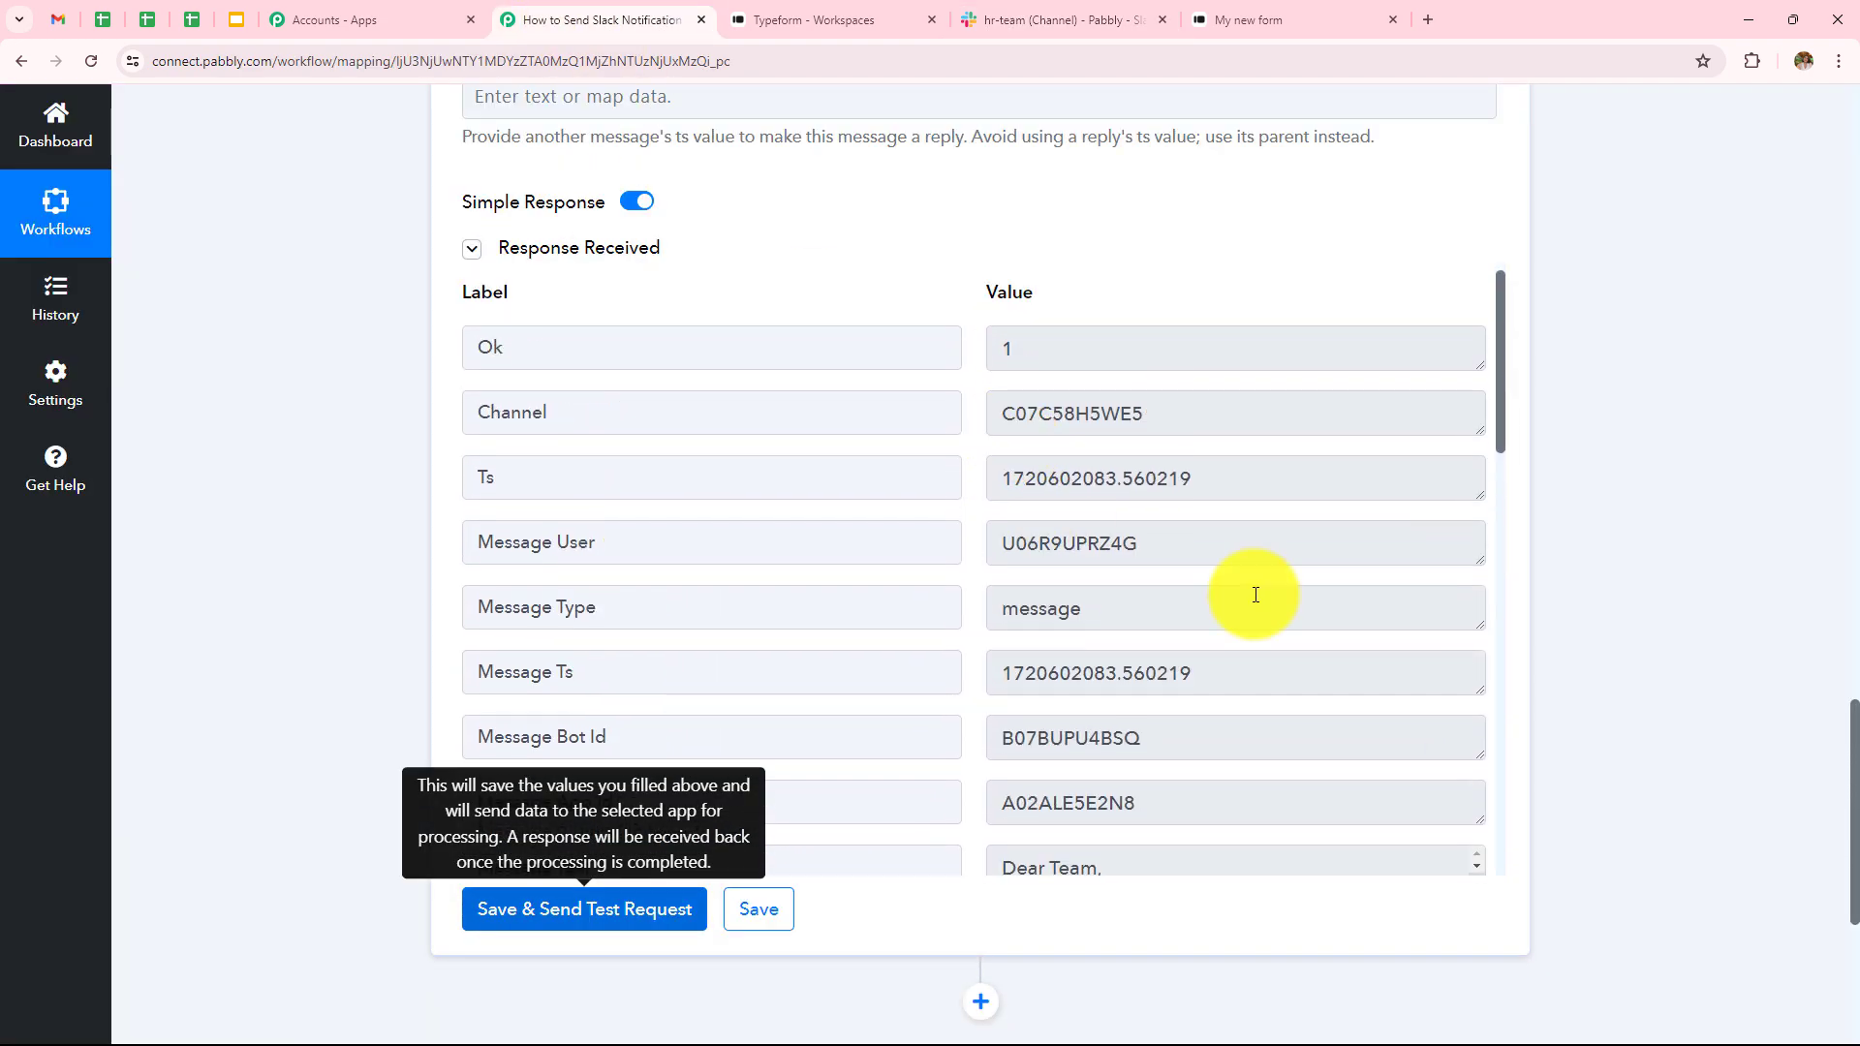
scroll(1706, 391, up, 10)
scroll(1705, 391, up, 10)
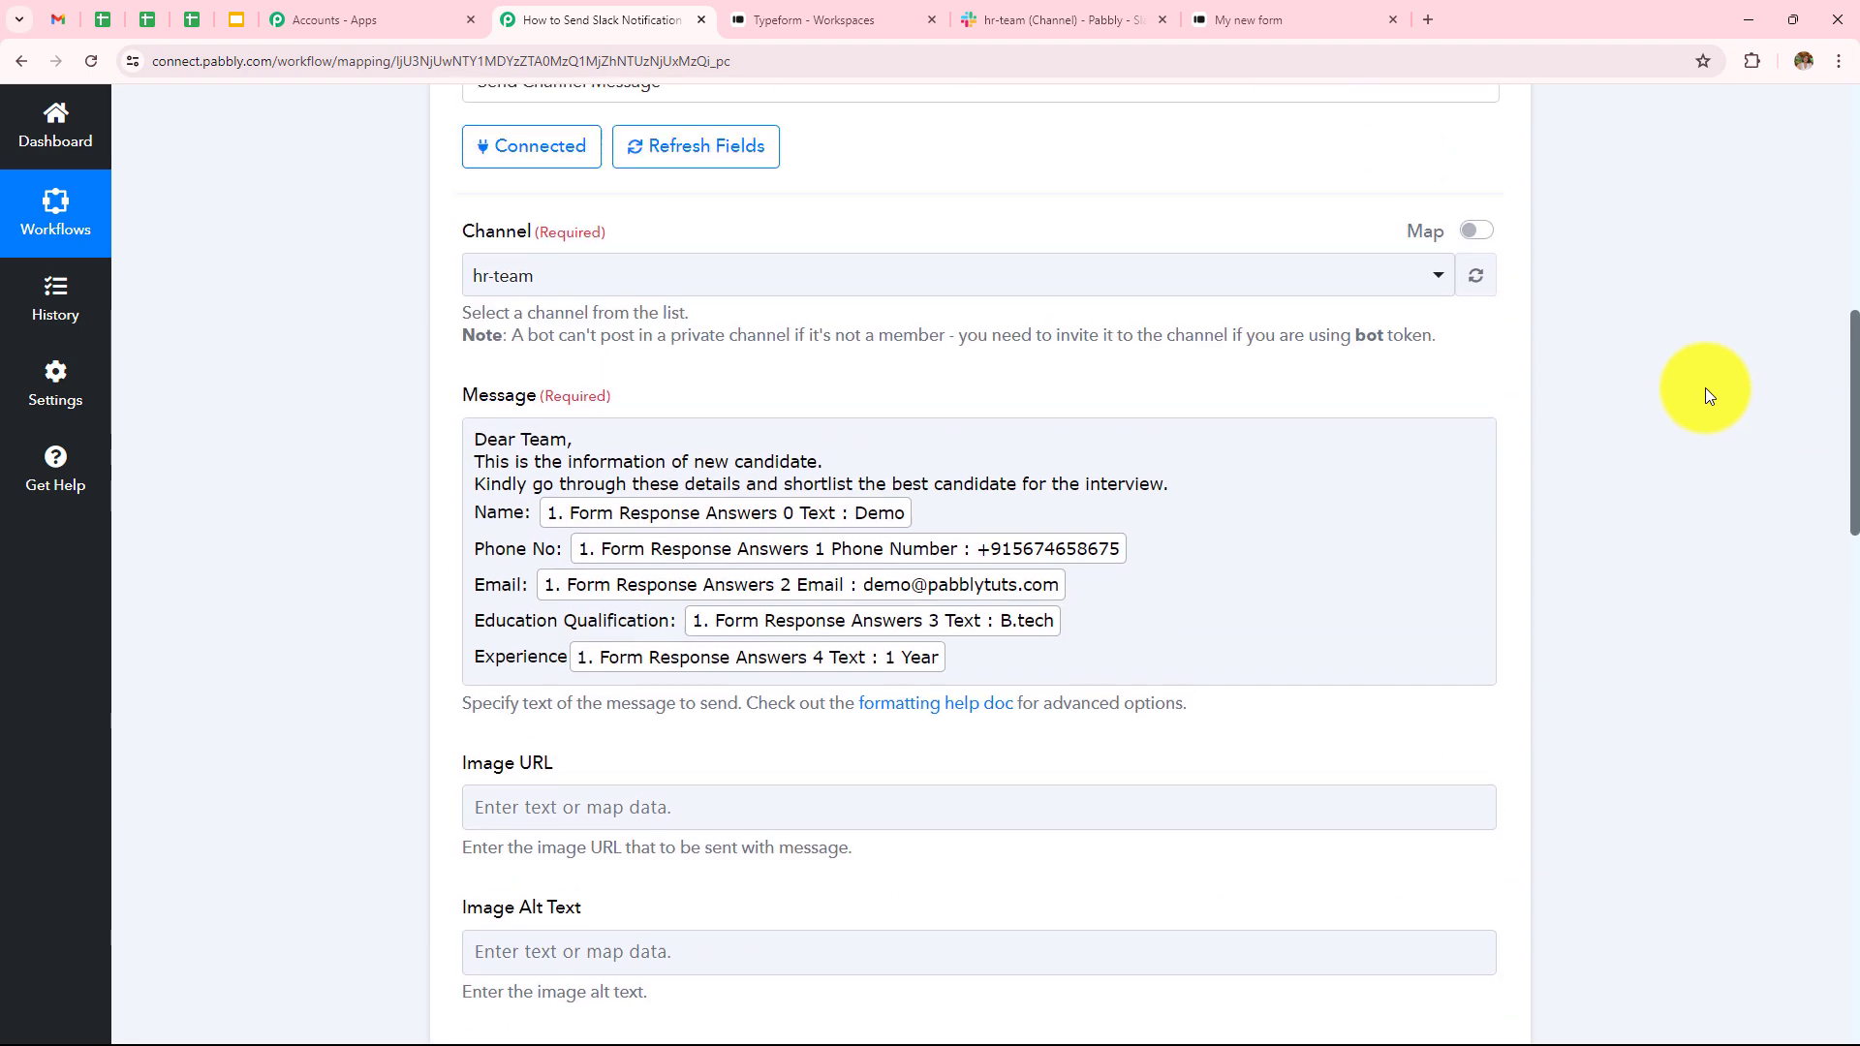
click(1489, 403)
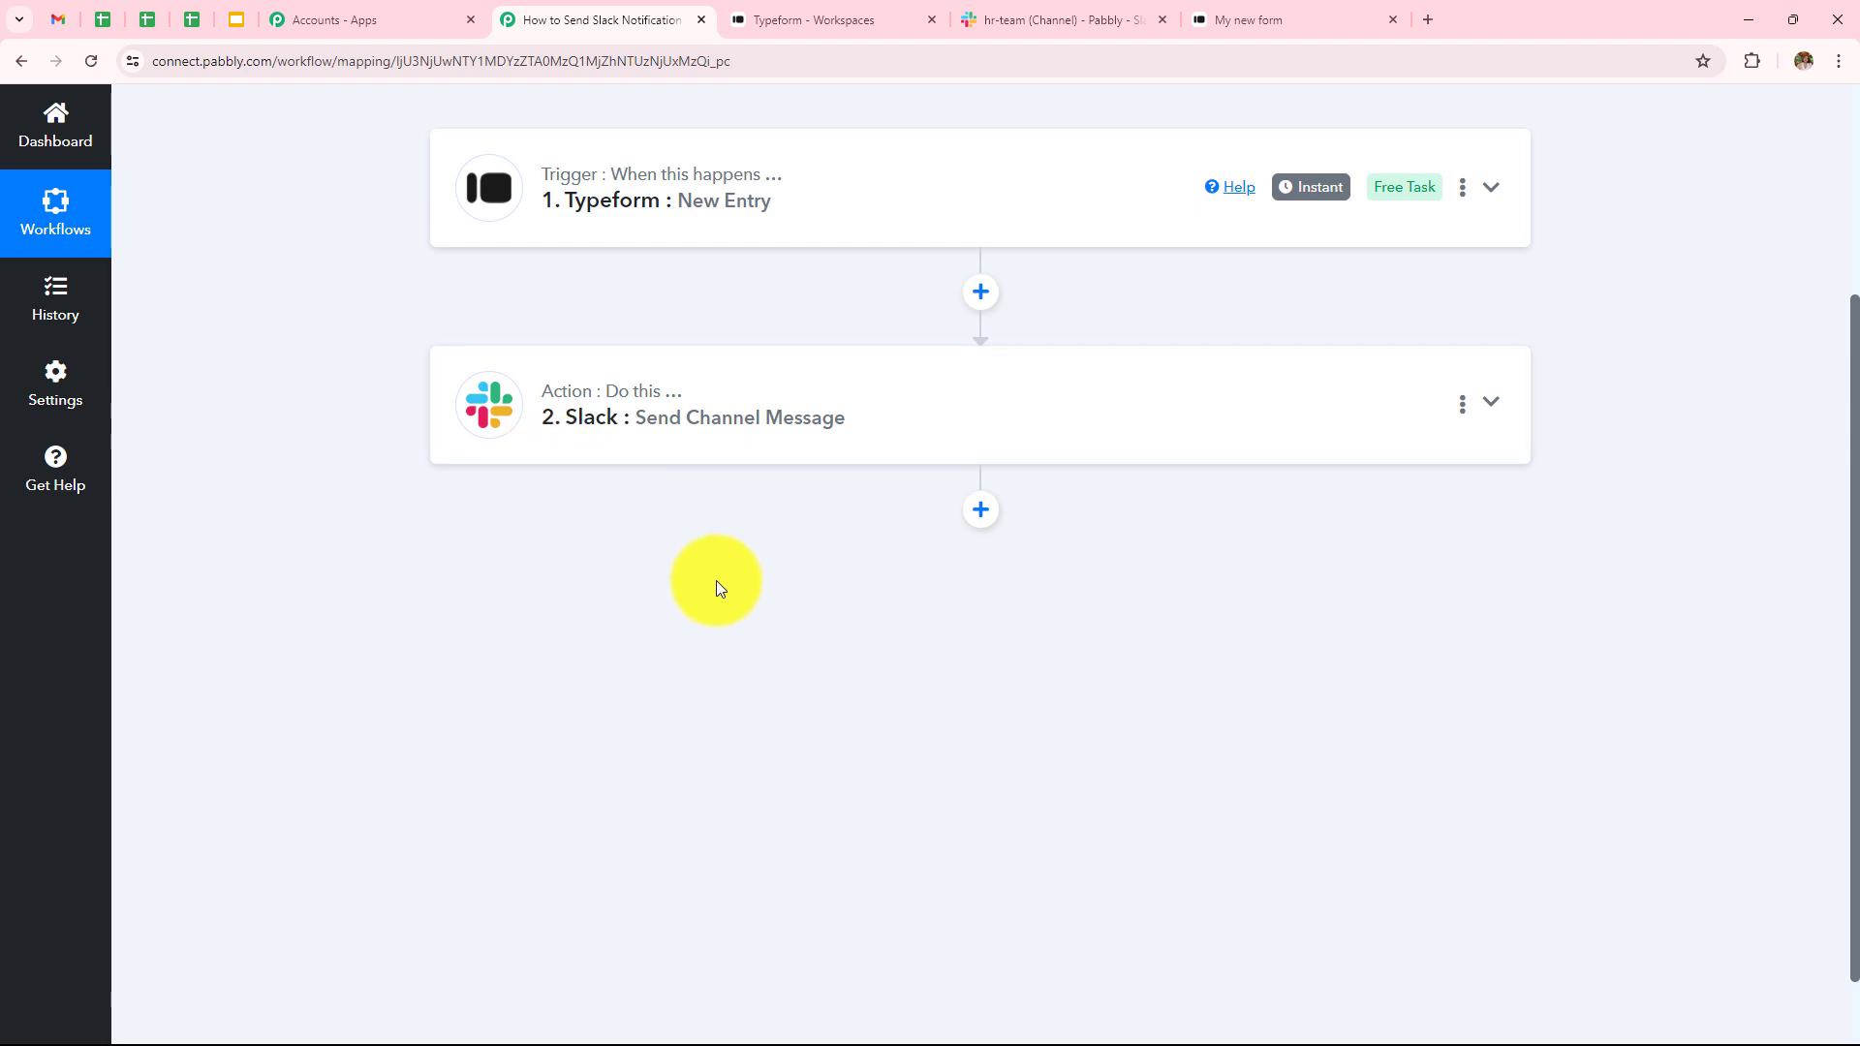
scroll(717, 582, up, 3)
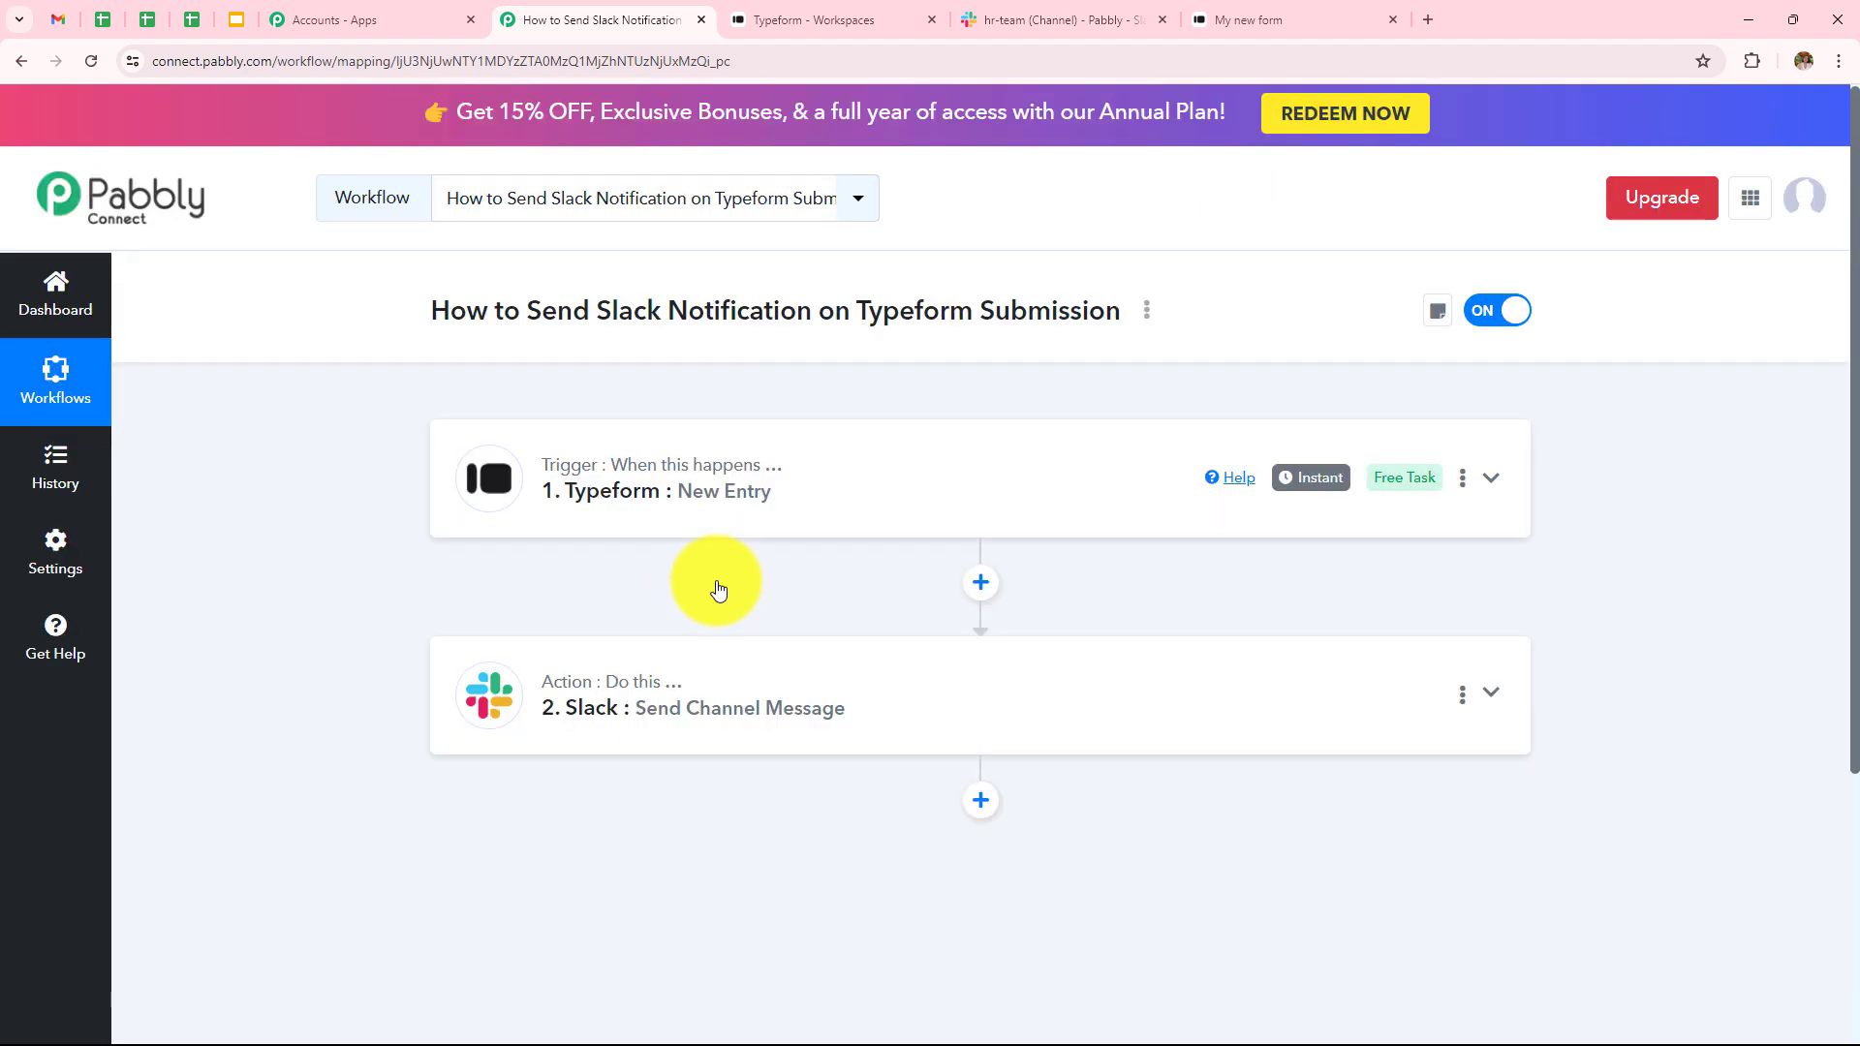
click(772, 511)
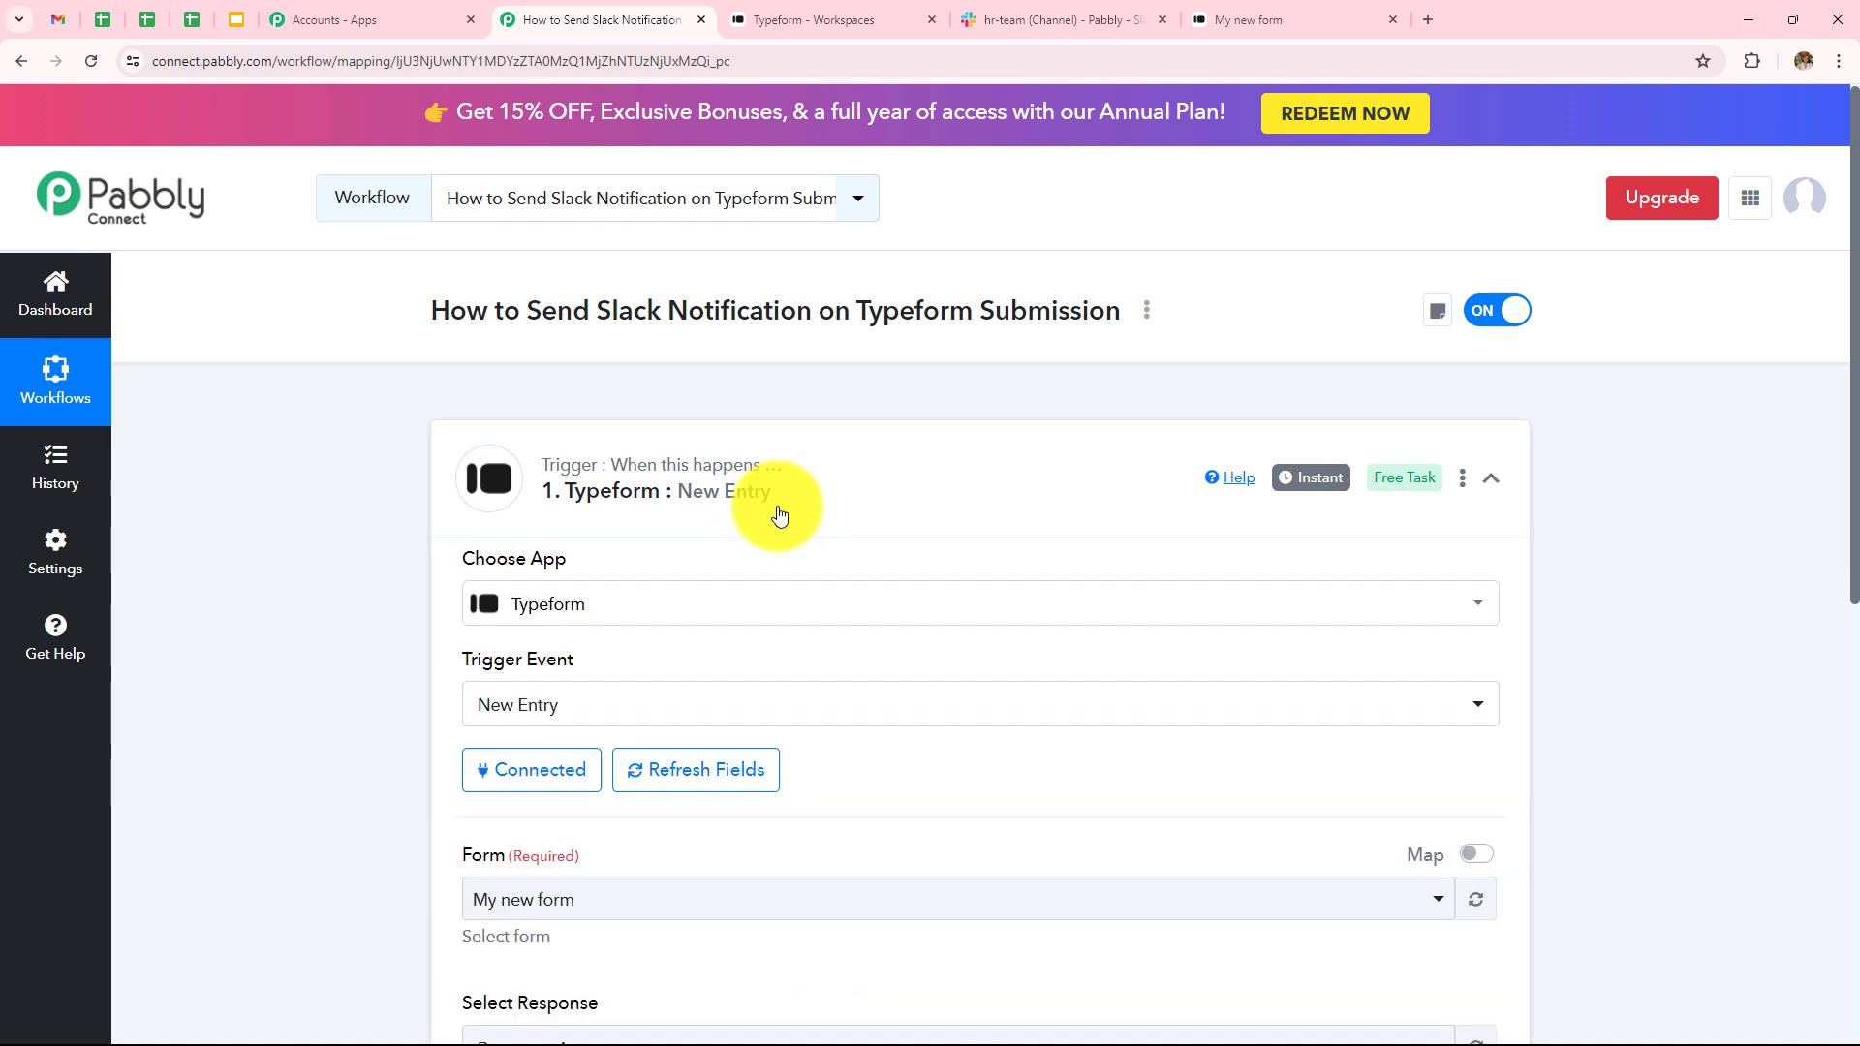
scroll(810, 577, down, 1)
scroll(810, 579, down, 2)
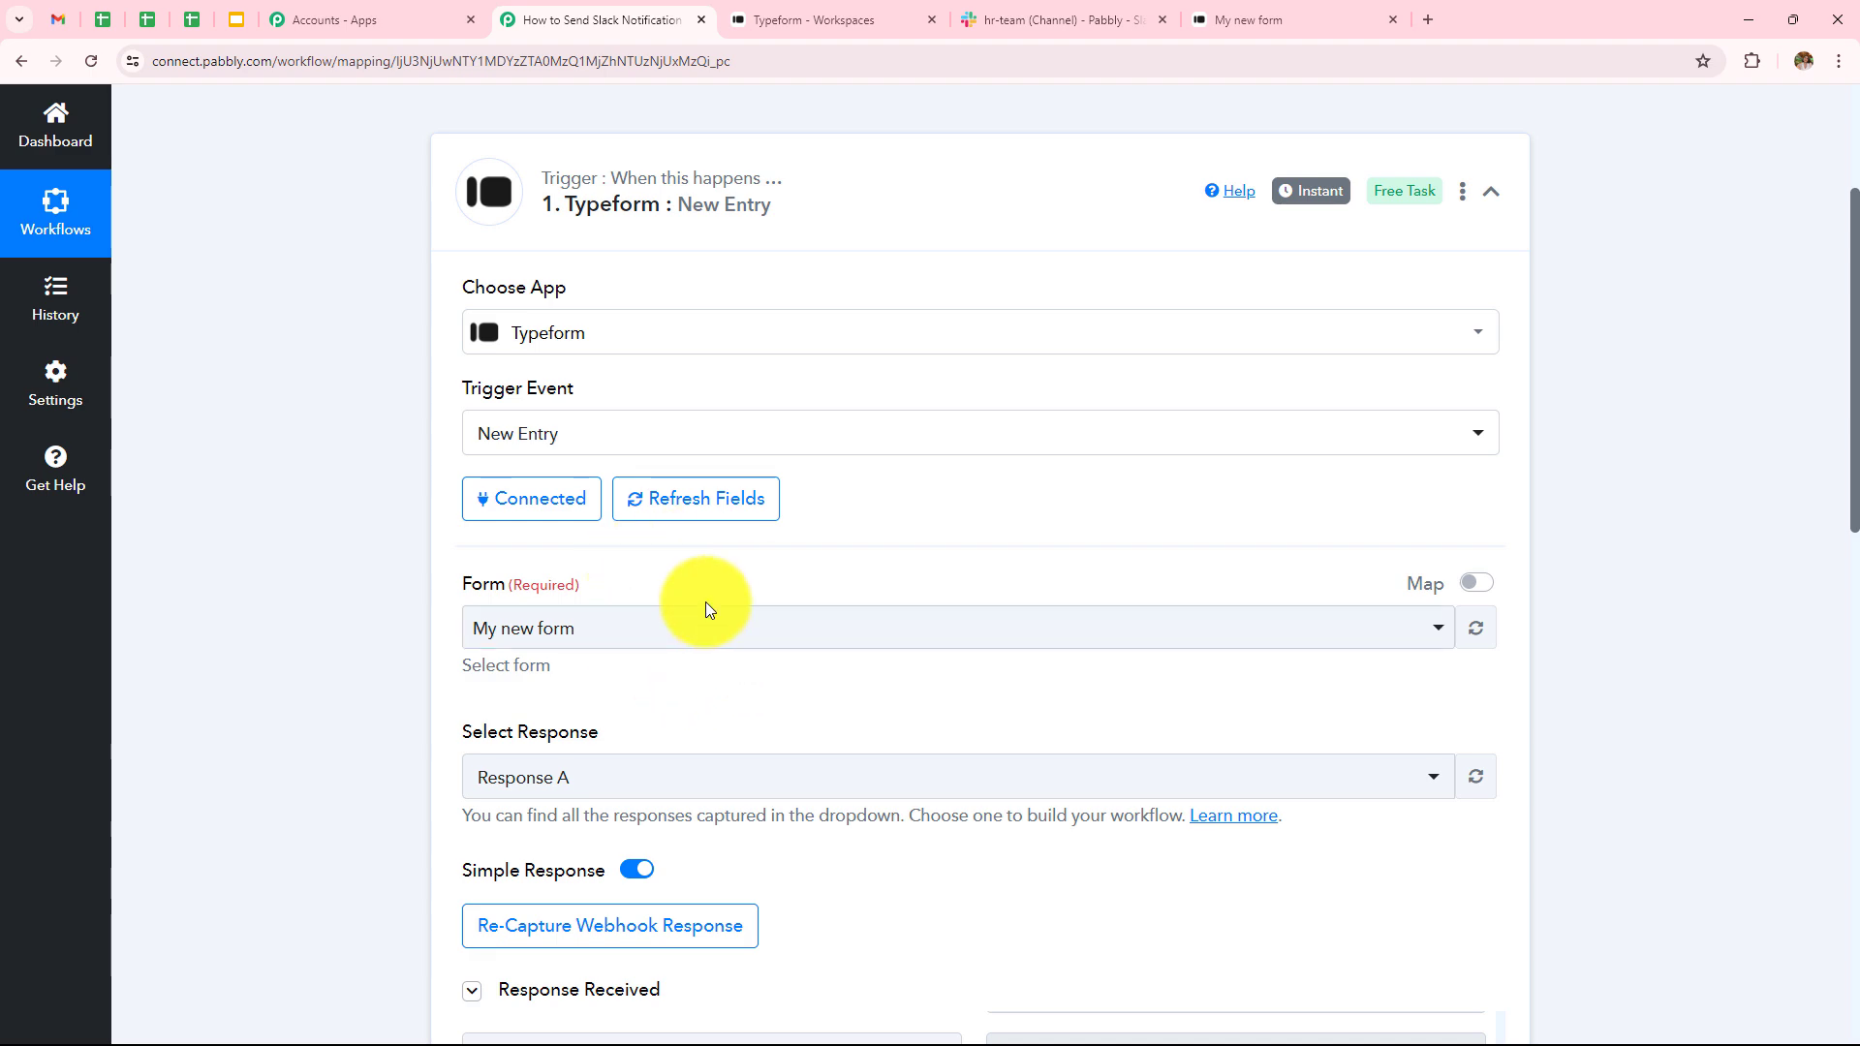
scroll(1038, 661, down, 8)
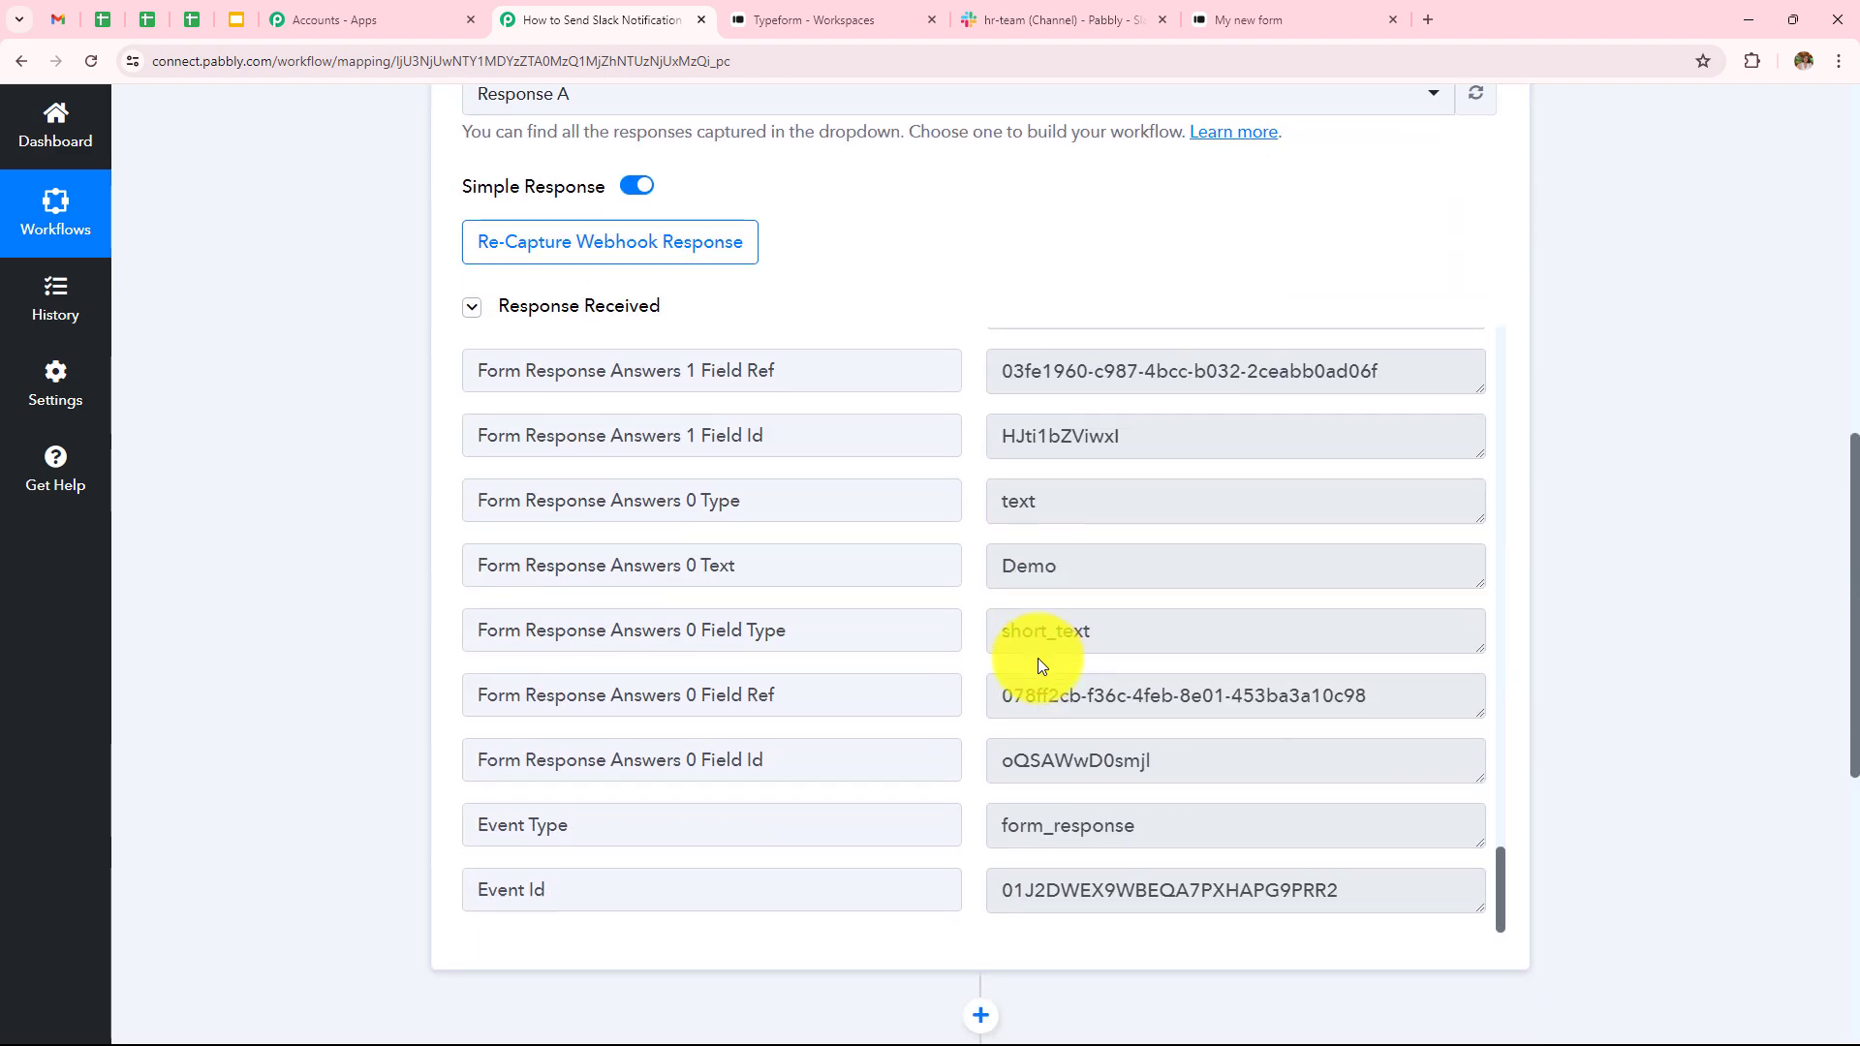
scroll(1038, 665, down, 2)
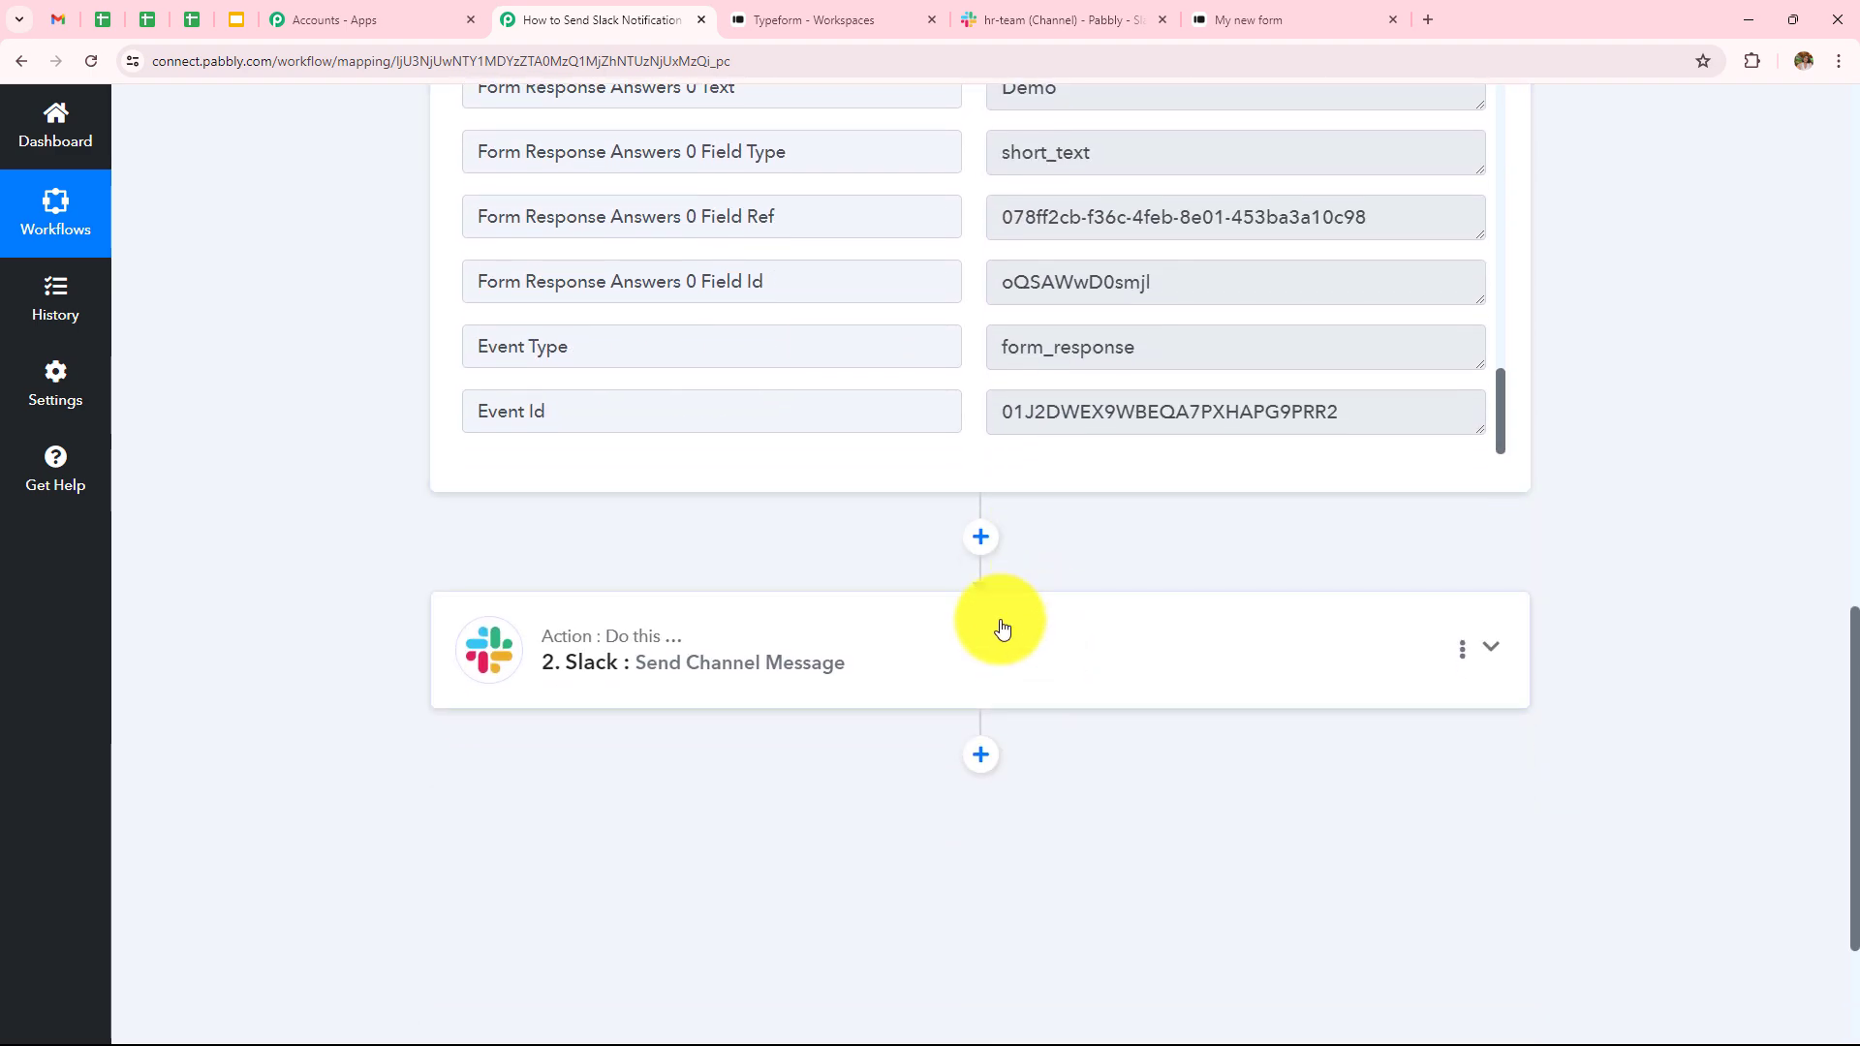
- Expand the Slack action to review the mapped Message field, then return to the workflow
click(1002, 628)
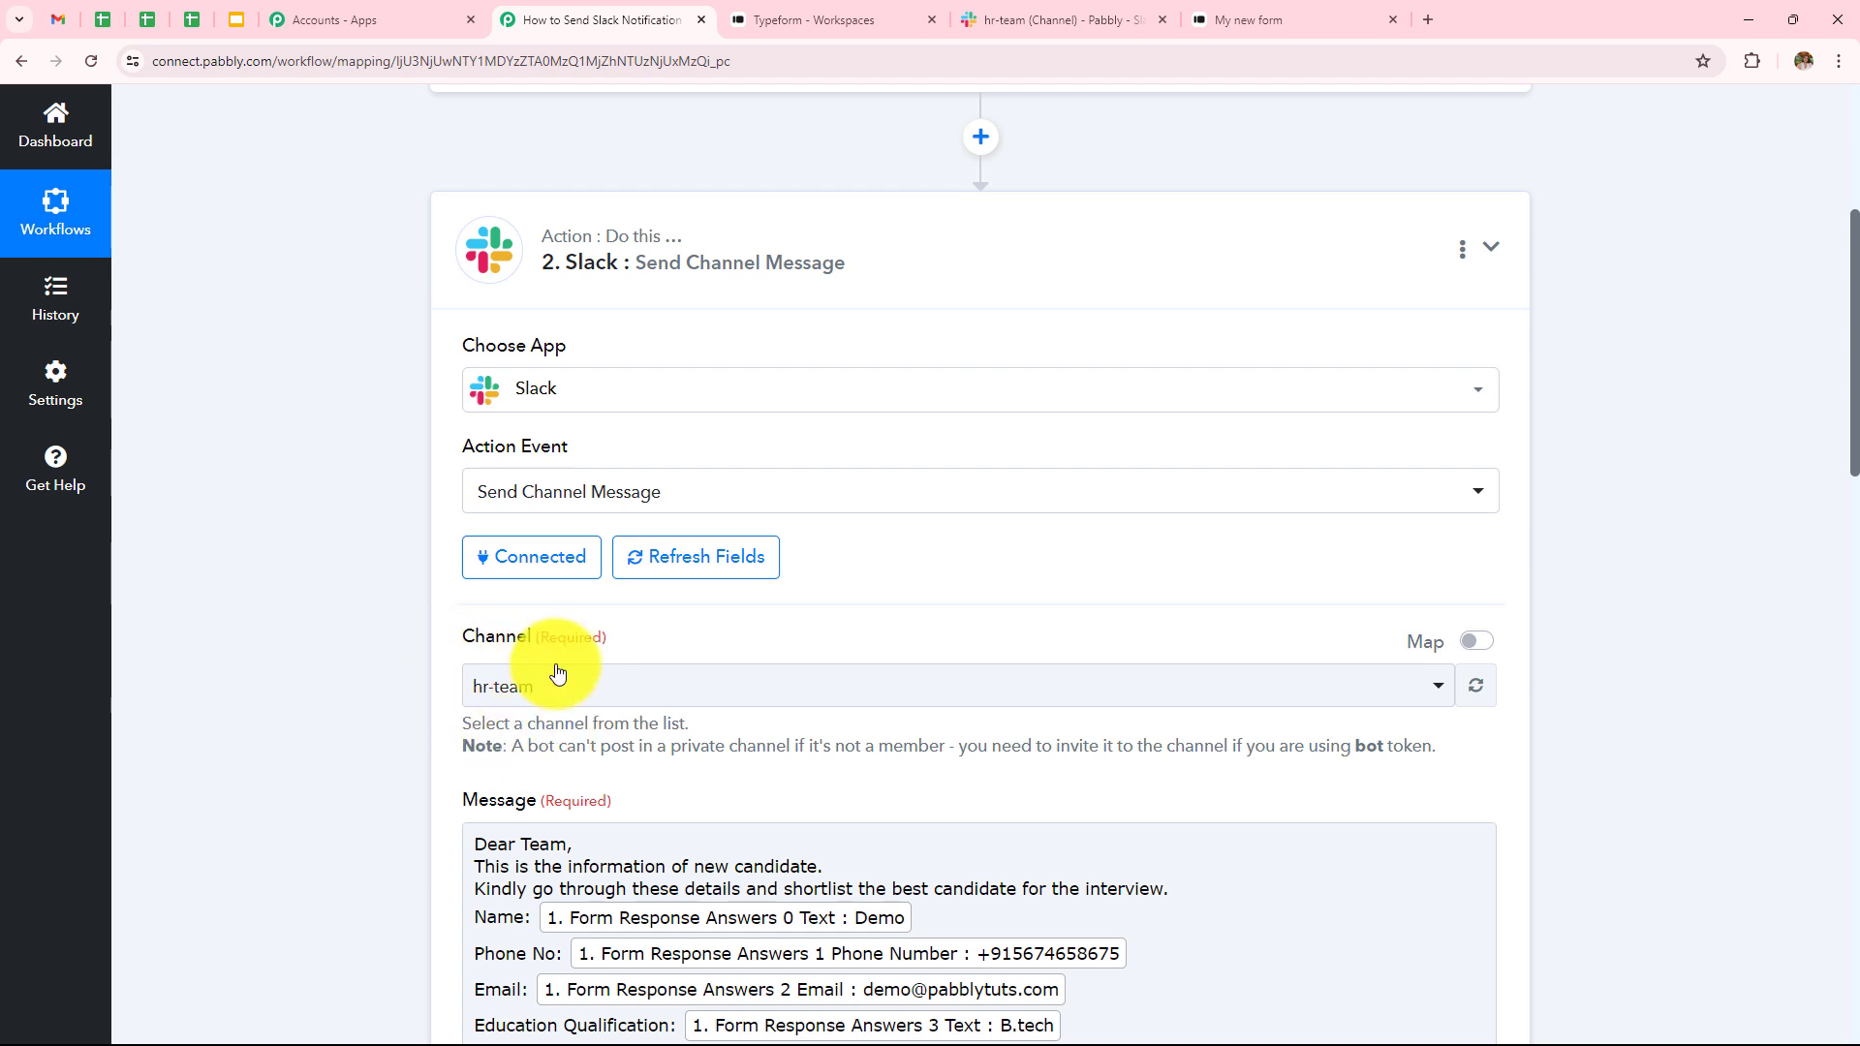
scroll(719, 688, down, 3)
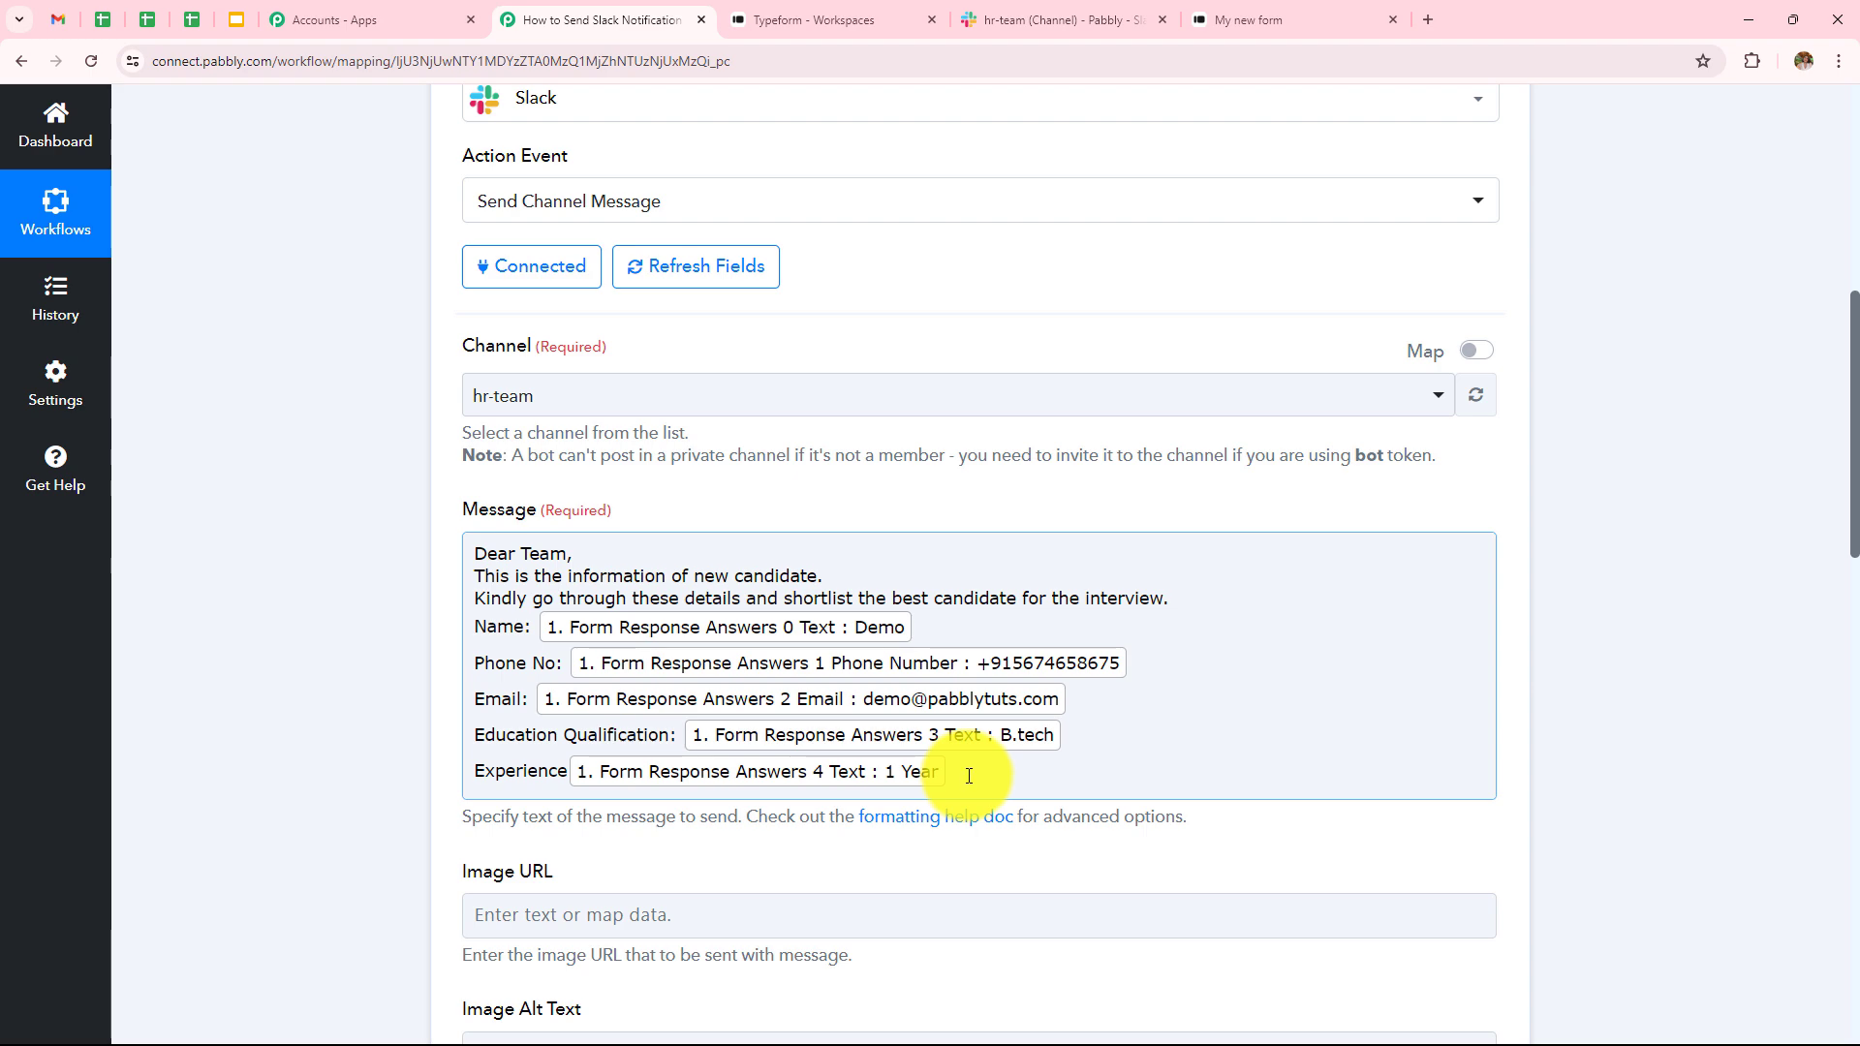
scroll(969, 776, down, 15)
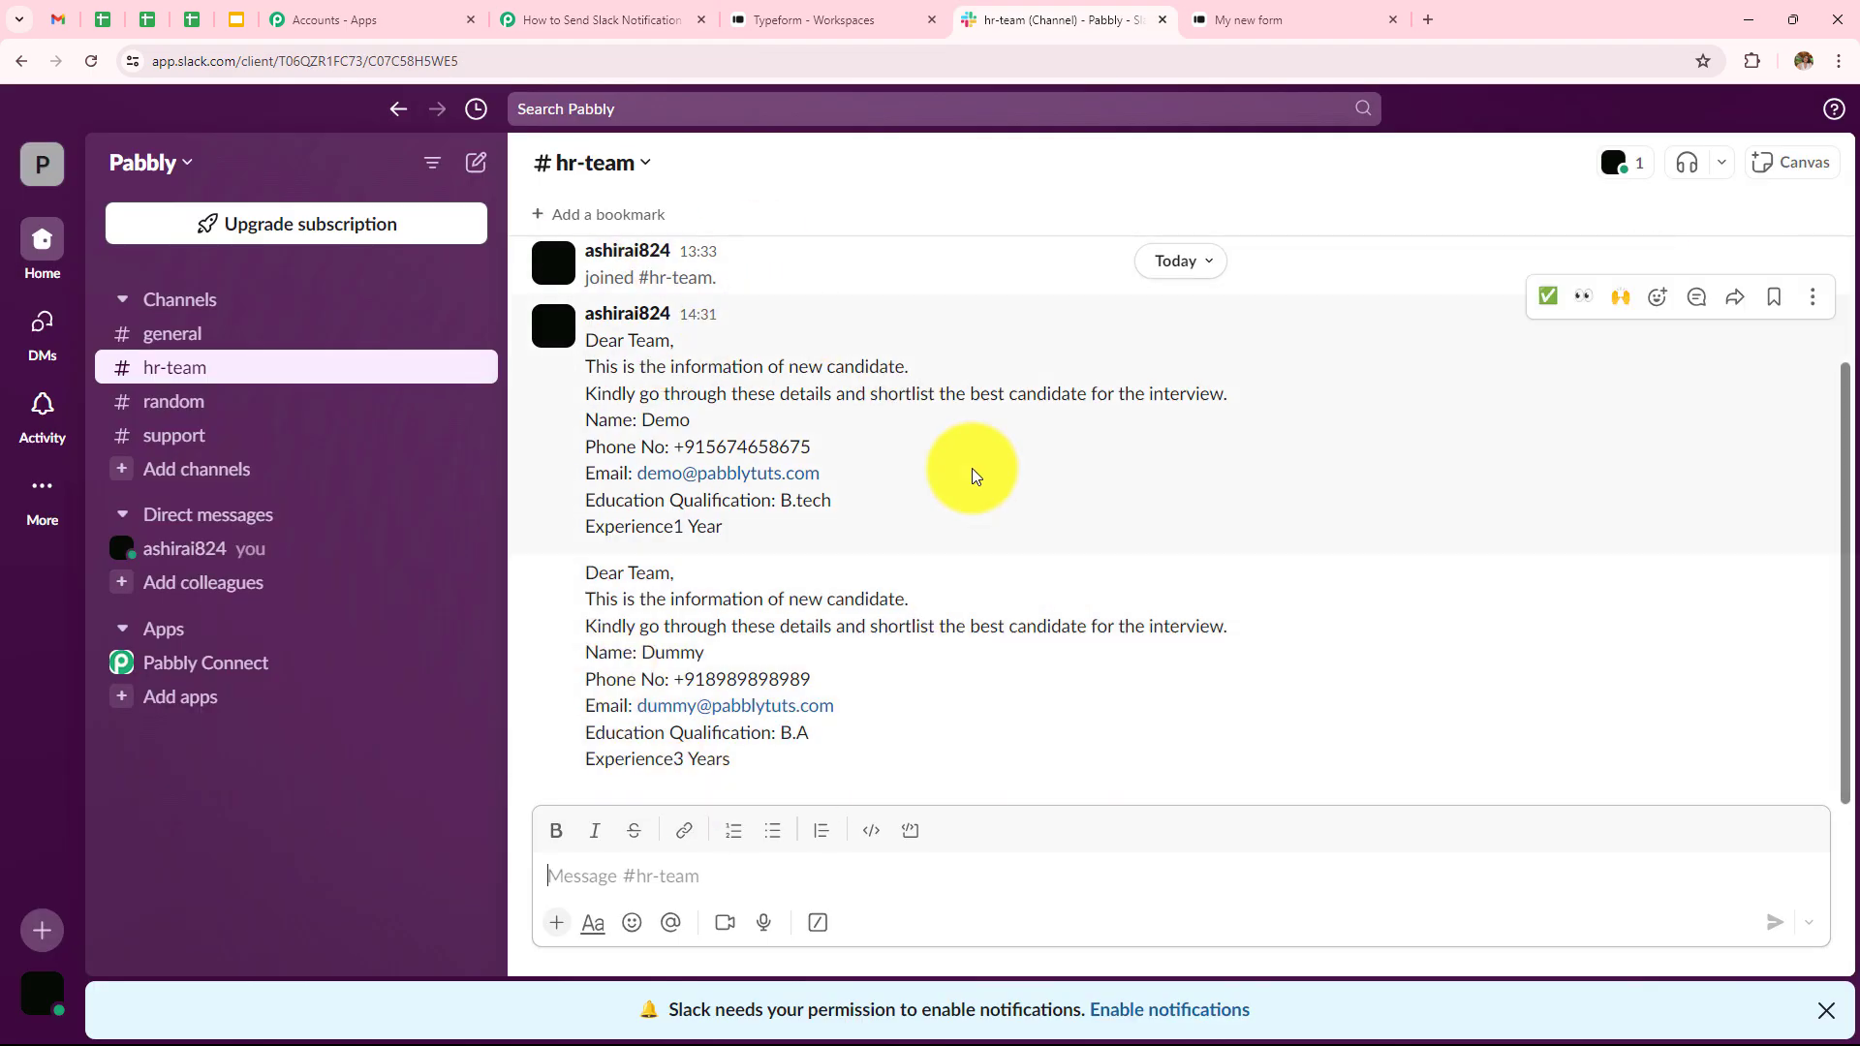
click(581, 19)
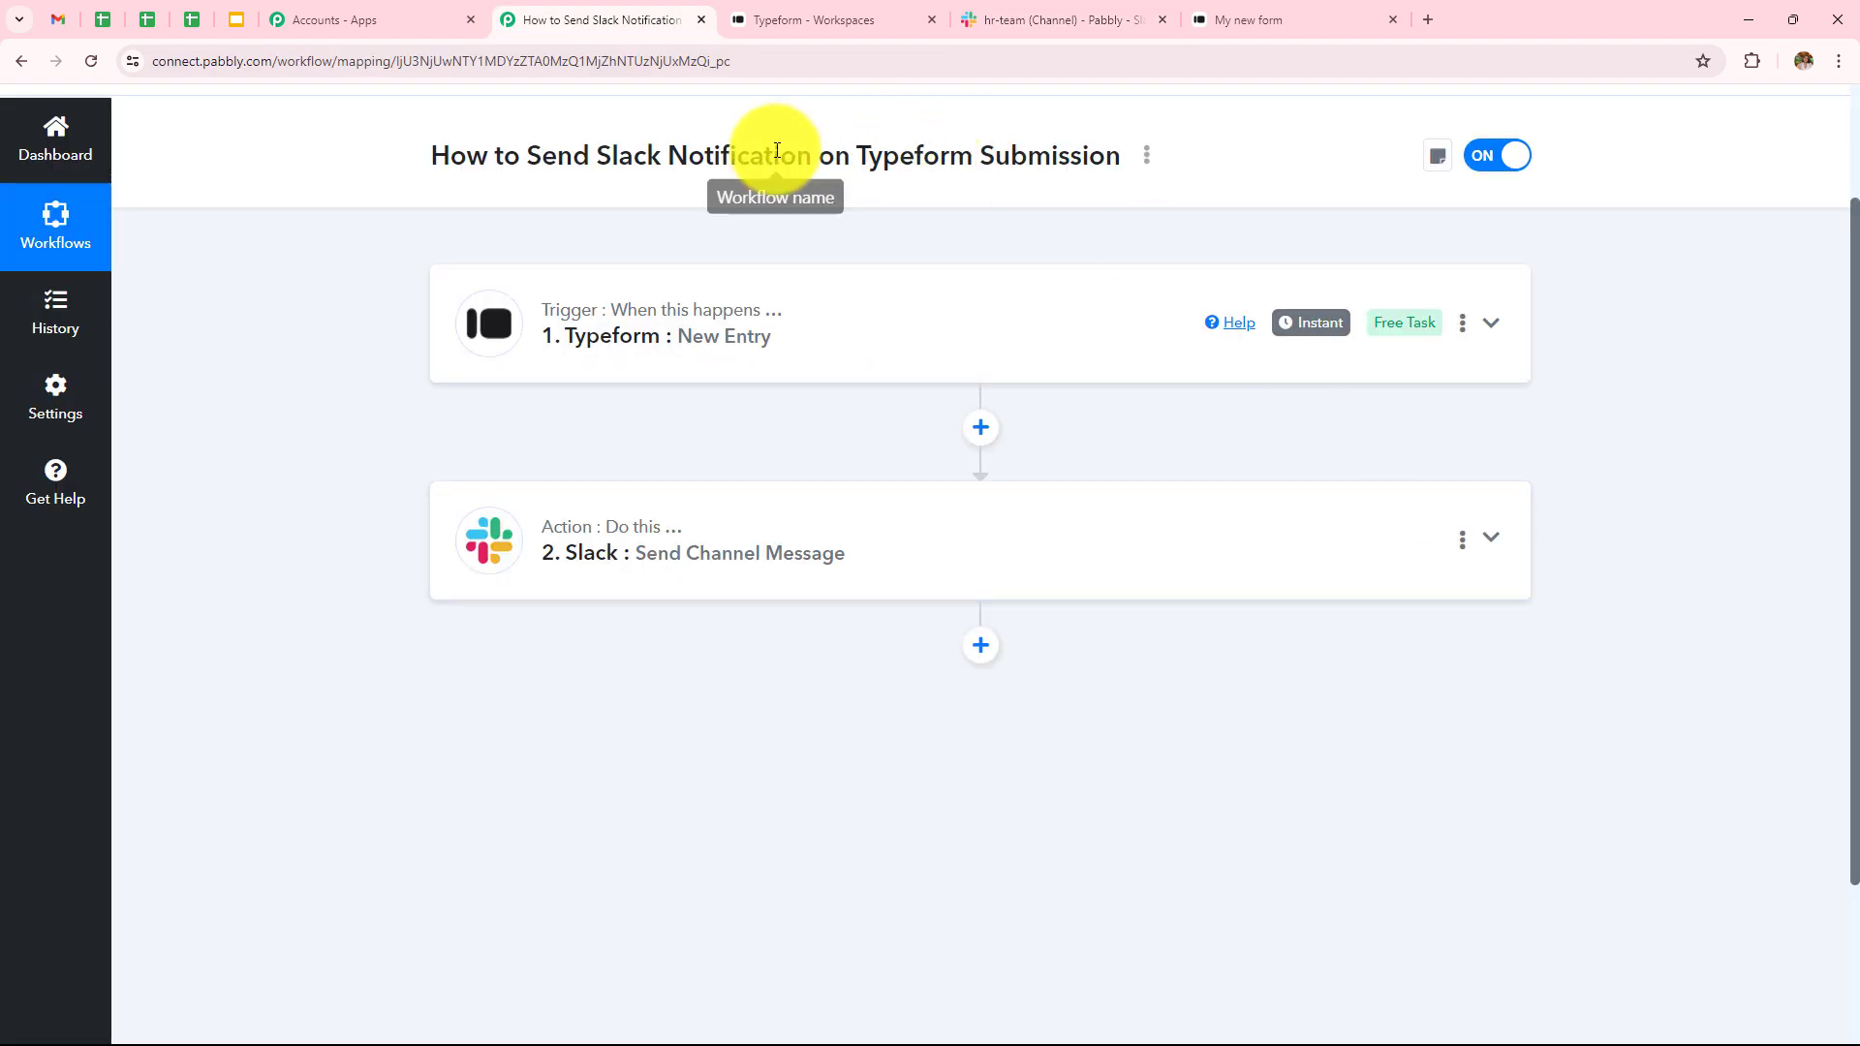